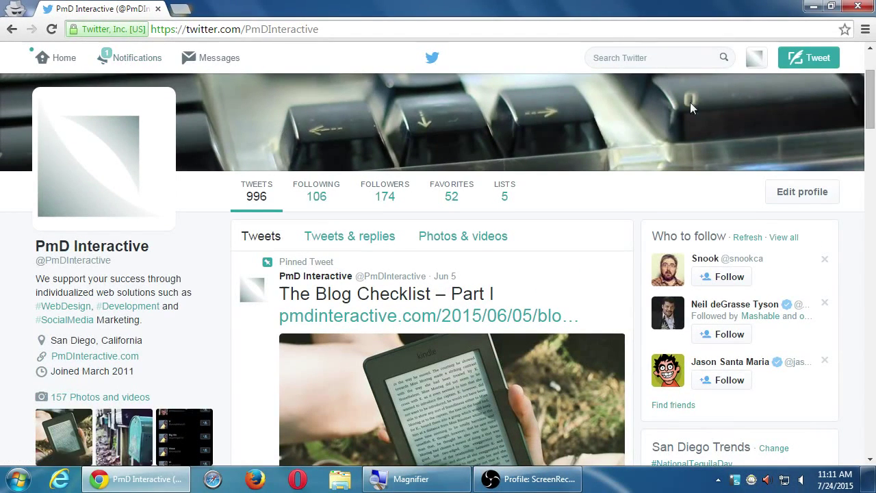
Step: Open the account settings and look over the account details, content options and list of settings categories
{"action": "left_click", "coordinate": [758, 59]}
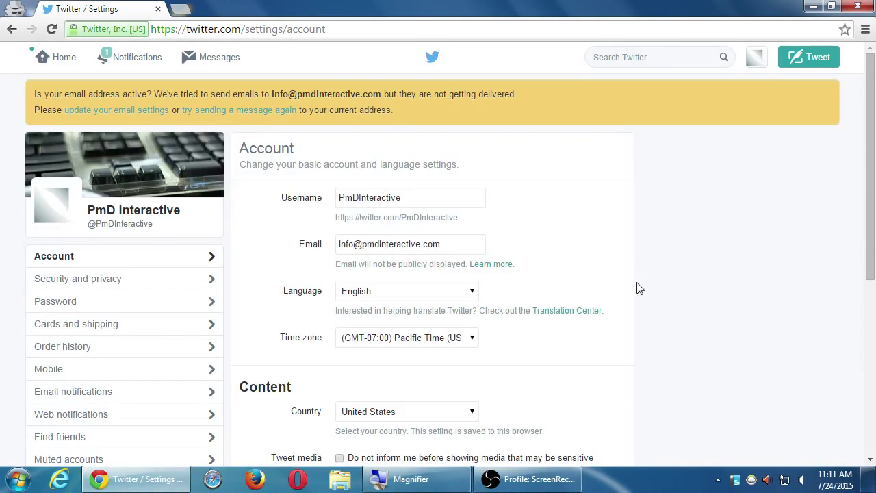
{"action": "scroll", "coordinate": [636, 287], "scroll_direction": "down", "scroll_amount": 5}
{"action": "scroll", "coordinate": [481, 250], "scroll_direction": "up", "scroll_amount": 3}
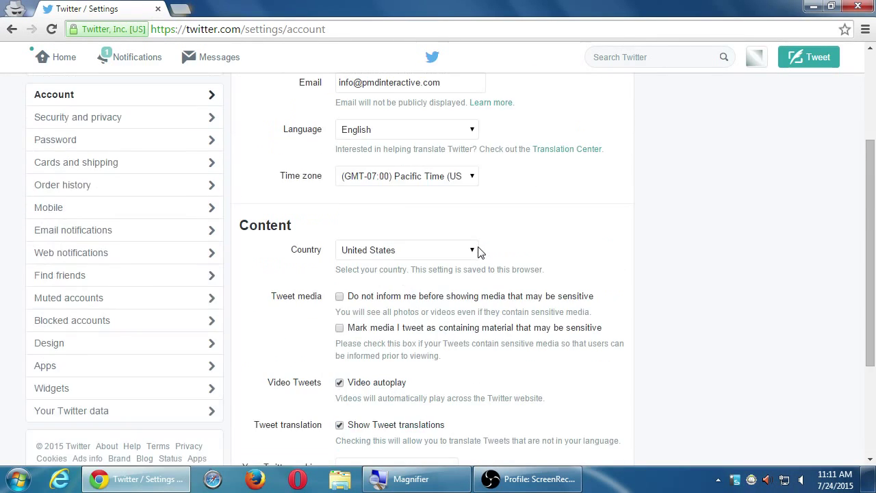
{"action": "scroll", "coordinate": [475, 250], "scroll_direction": "down", "scroll_amount": 3}
{"action": "scroll", "coordinate": [479, 251], "scroll_direction": "up", "scroll_amount": 4}
{"action": "scroll", "coordinate": [479, 251], "scroll_direction": "up", "scroll_amount": 1}
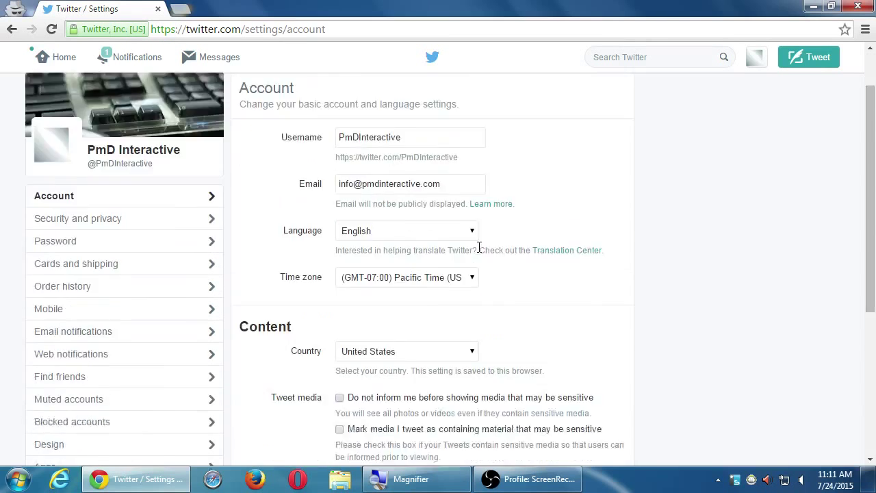
{"action": "scroll", "coordinate": [480, 250], "scroll_direction": "down", "scroll_amount": 3}
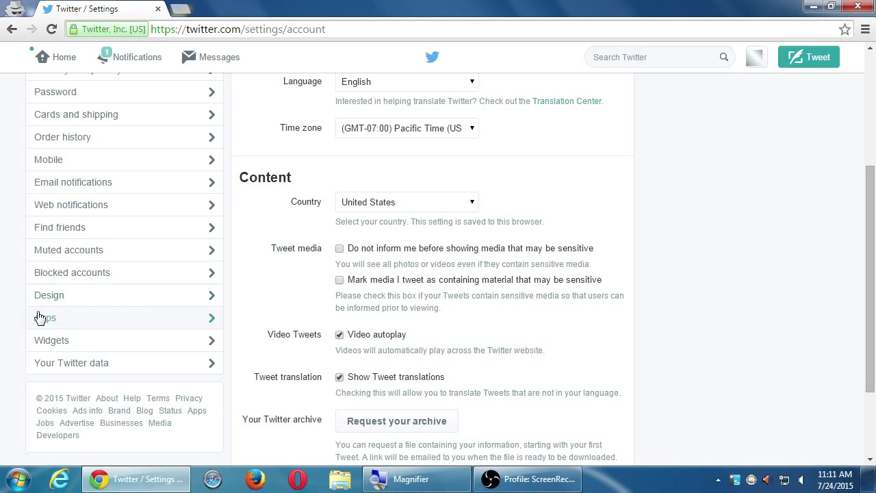
{"action": "scroll", "coordinate": [9, 294], "scroll_direction": "up", "scroll_amount": 1}
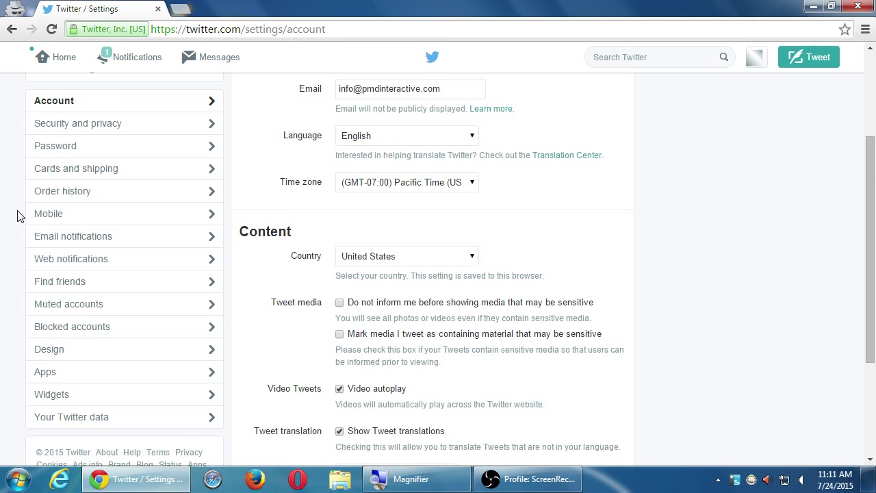
Step: Open the web notifications settings
{"action": "key", "text": "super+plus"}
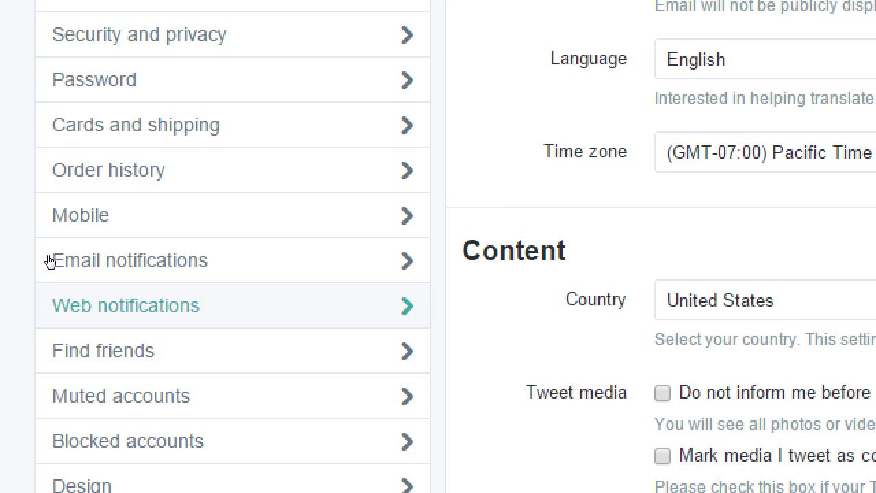
{"action": "left_click", "coordinate": [50, 305]}
{"action": "key", "text": "super+minus"}
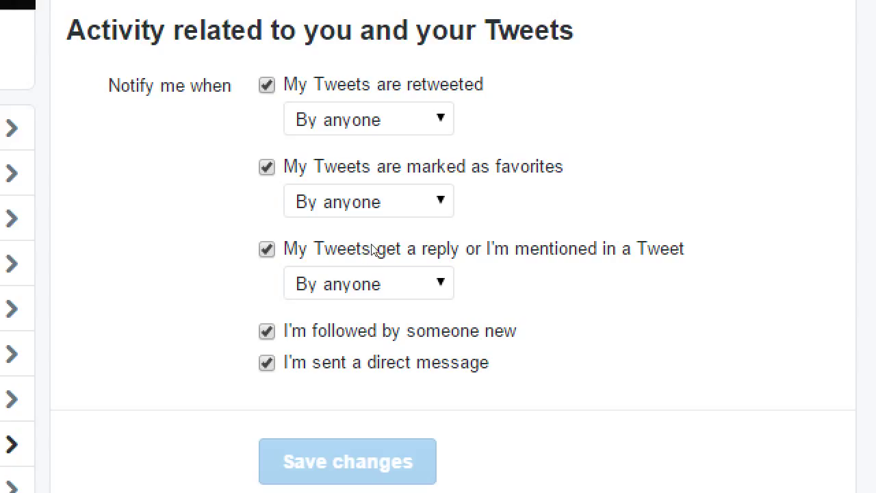
Step: Switch the notification for retweets of my Tweets to "Tailored for you", and return it to "By anyone"
{"action": "key", "text": "alt+Down"}
{"action": "key", "text": "Up"}
{"action": "key", "text": "Return"}
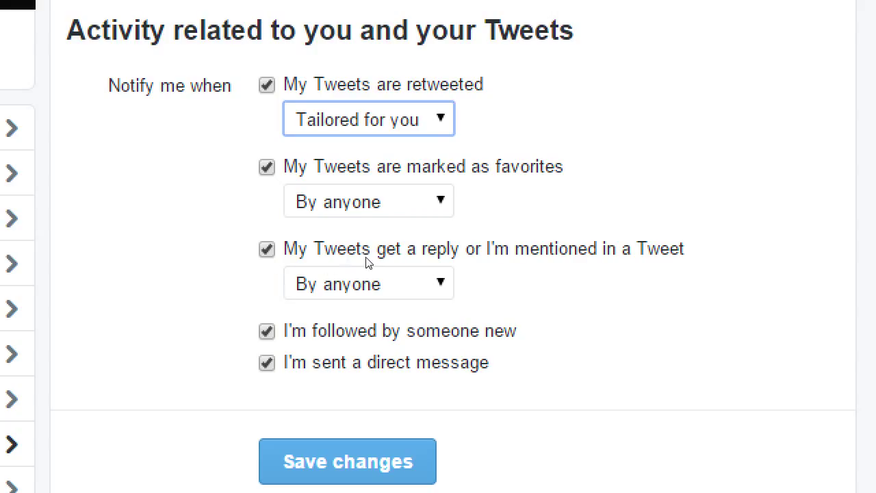
{"action": "key", "text": "alt+Down"}
{"action": "key", "text": "Down"}
{"action": "key", "text": "Return"}
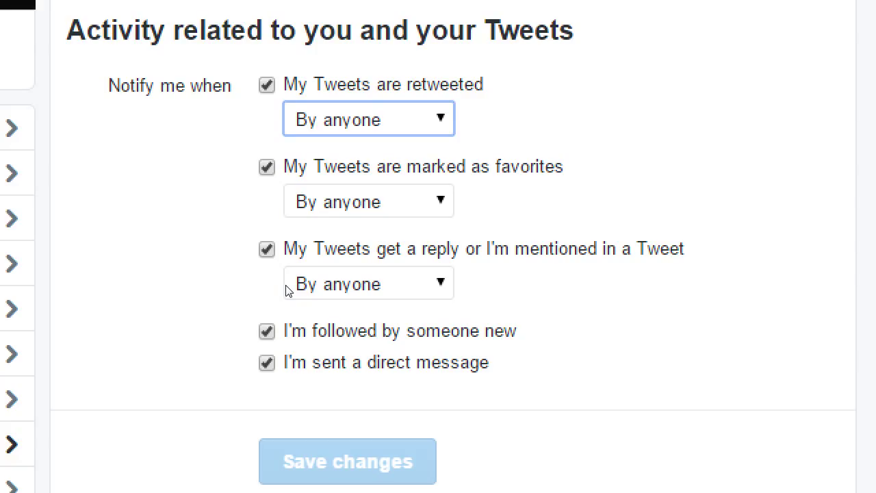
Step: Set the web notifications for retweets, favorites, and replies or mentions to "Tailored for you"
{"action": "key", "text": "alt+Down"}
{"action": "key", "text": "Up"}
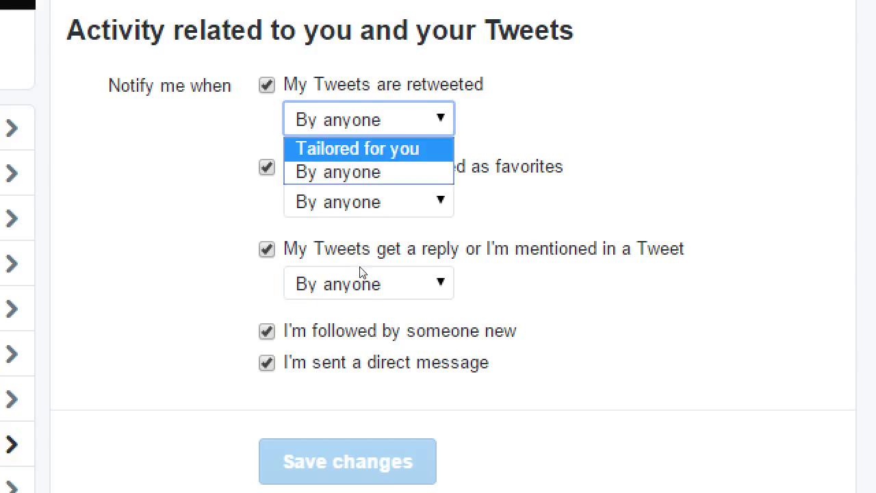
{"action": "key", "text": "Return"}
{"action": "key", "text": "Tab"}
{"action": "key", "text": "alt+Down"}
{"action": "key", "text": "Up"}
{"action": "key", "text": "Return"}
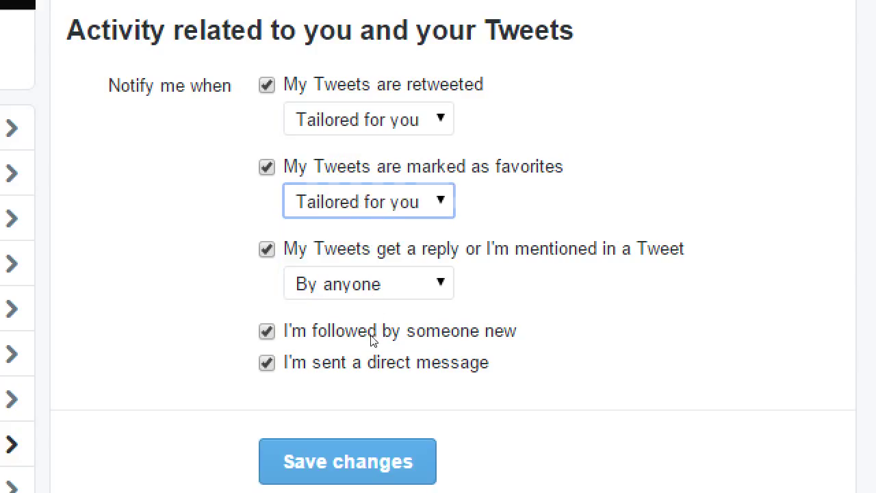
{"action": "key", "text": "Tab"}
{"action": "key", "text": "alt+Down"}
{"action": "key", "text": "Up"}
{"action": "key", "text": "Return"}
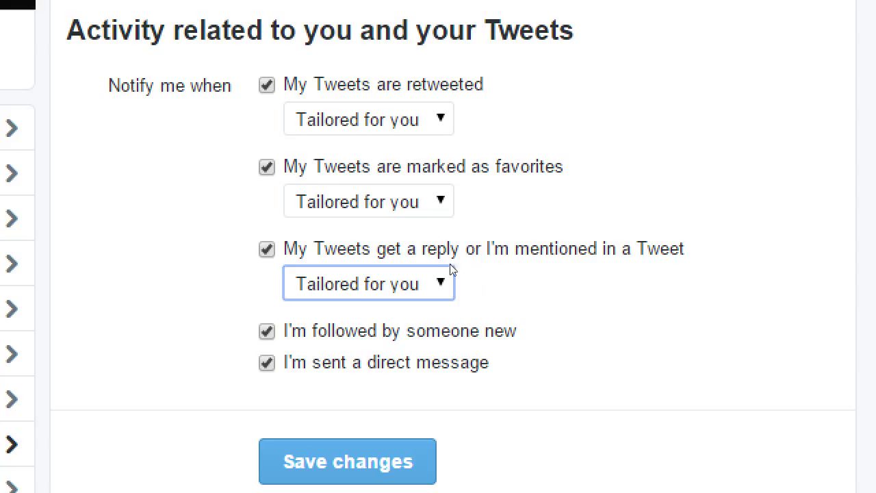
Step: Set the web notifications for retweets, favorites, and replies or mentions to "By anyone"
{"action": "key", "text": "shift+Tab"}
{"action": "key", "text": "shift+Tab"}
{"action": "key", "text": "shift+Tab"}
{"action": "key", "text": "shift+Tab"}
{"action": "key", "text": "alt+Down"}
{"action": "key", "text": "Down"}
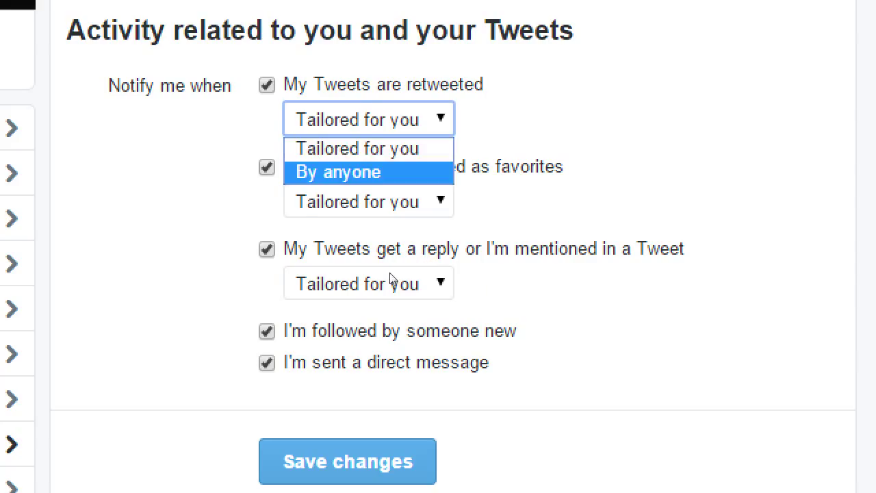
{"action": "key", "text": "Return"}
{"action": "key", "text": "Tab"}
{"action": "key", "text": "alt+Down"}
{"action": "key", "text": "Down"}
{"action": "key", "text": "Return"}
{"action": "key", "text": "Tab"}
{"action": "key", "text": "alt+Down"}
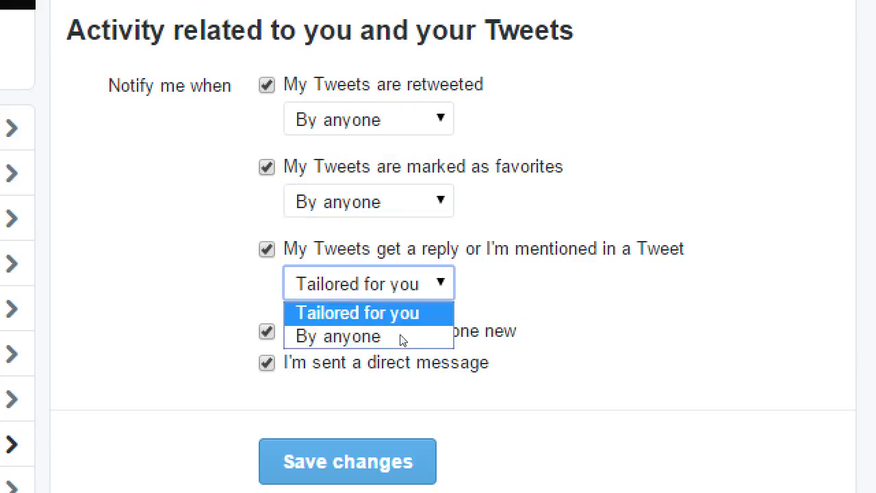
{"action": "key", "text": "Down"}
{"action": "key", "text": "Return"}
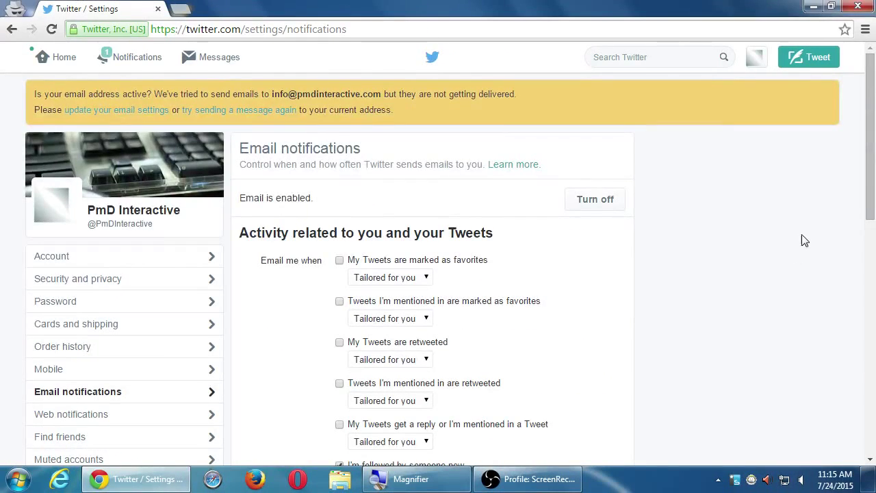
Step: Examine the email notification options for activity on your Tweets, your Retweets and your network
{"action": "left_click_drag", "start_coordinate": [874, 193], "coordinate": [873, 250]}
{"action": "key", "text": "super+plus"}
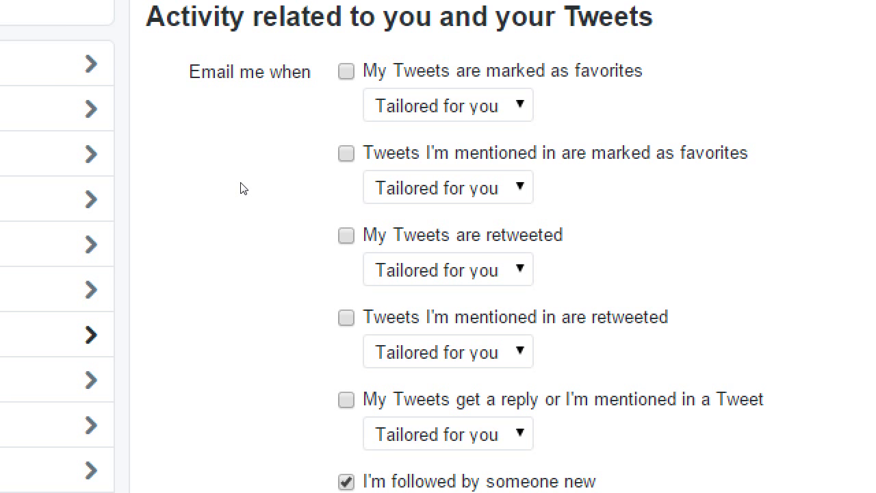
{"action": "scroll", "coordinate": [241, 189], "scroll_direction": "down", "scroll_amount": 3}
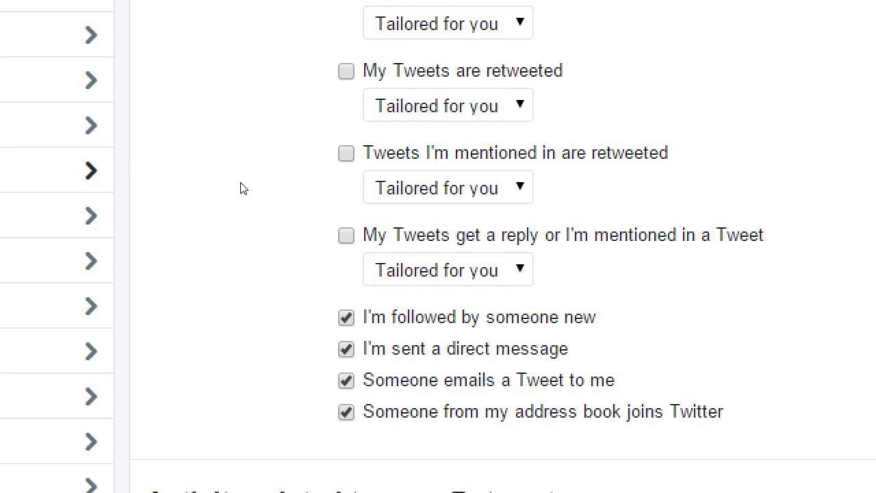
{"action": "scroll", "coordinate": [241, 189], "scroll_direction": "down", "scroll_amount": 1}
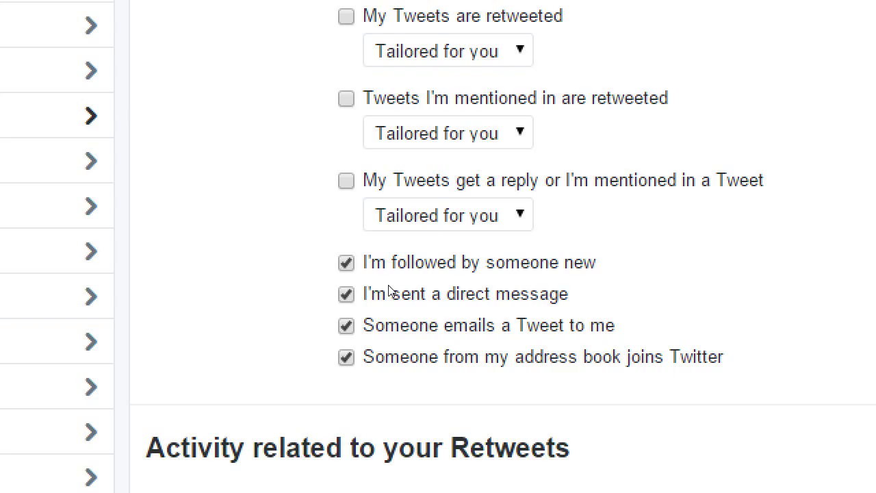
{"action": "scroll", "coordinate": [389, 312], "scroll_direction": "down", "scroll_amount": 4}
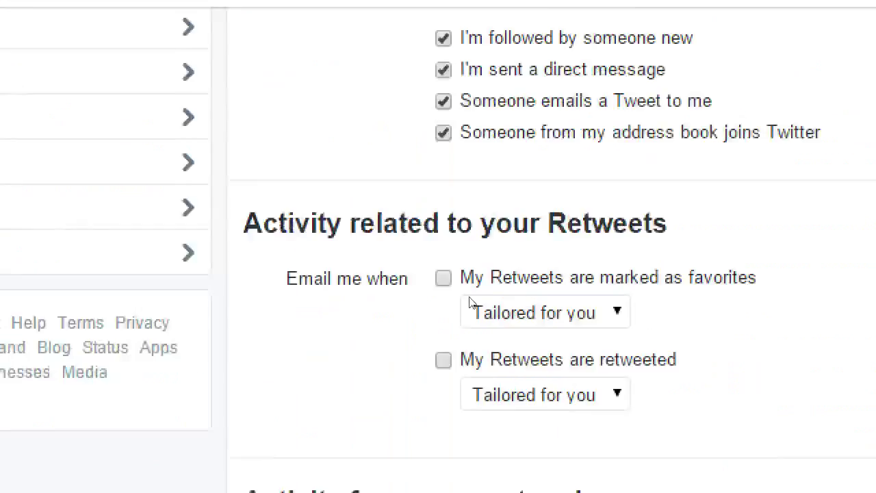
{"action": "scroll", "coordinate": [544, 329], "scroll_direction": "down", "scroll_amount": 2}
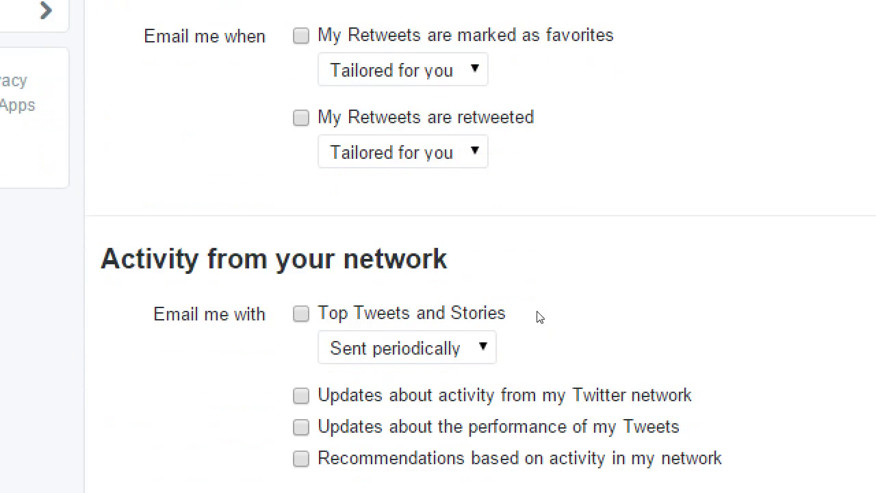
{"action": "scroll", "coordinate": [538, 314], "scroll_direction": "down", "scroll_amount": 2}
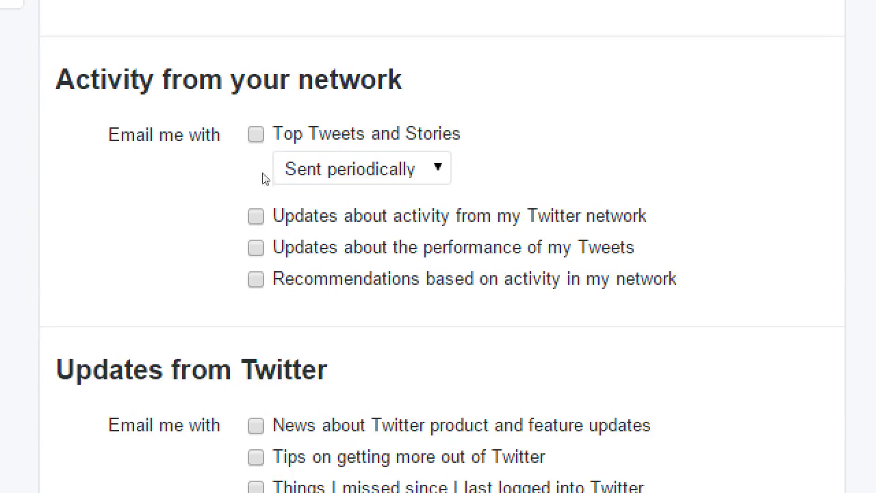
Step: View the sending frequency choices for Top Tweets and Stories, and examine the Updates from Twitter email options
{"action": "left_click", "coordinate": [446, 179]}
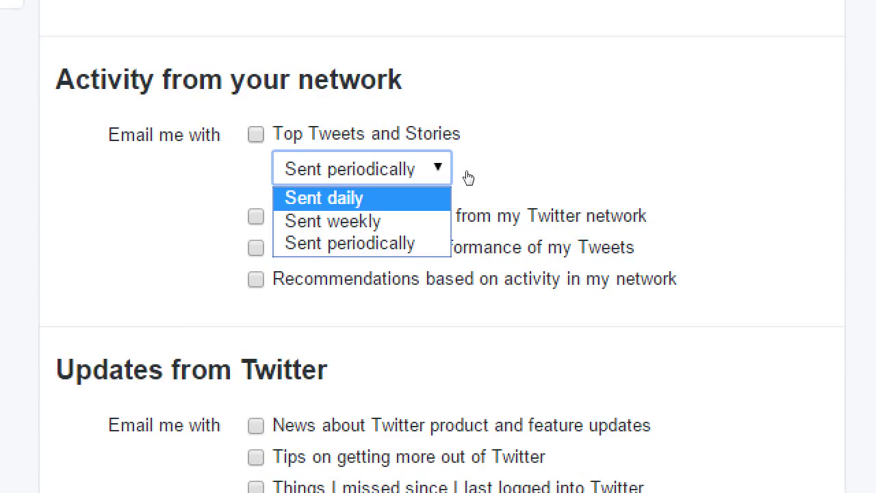
{"action": "left_click", "coordinate": [330, 173]}
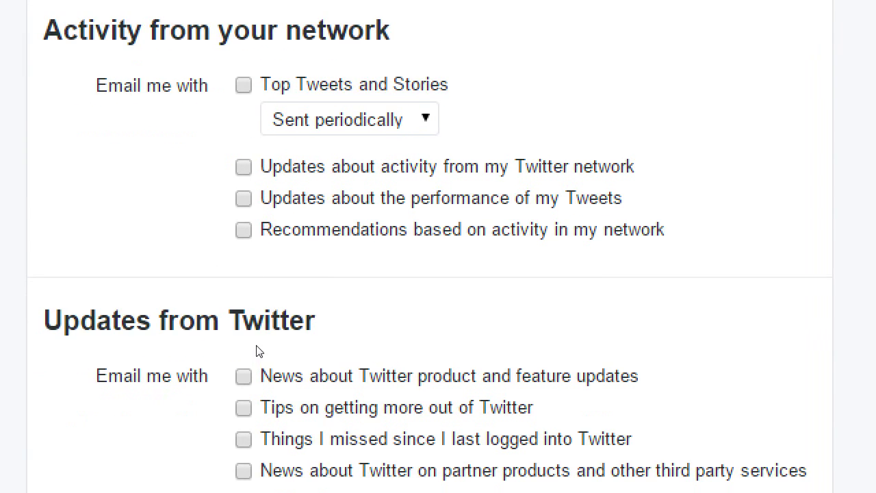
{"action": "scroll", "coordinate": [225, 453], "scroll_direction": "down", "scroll_amount": 1}
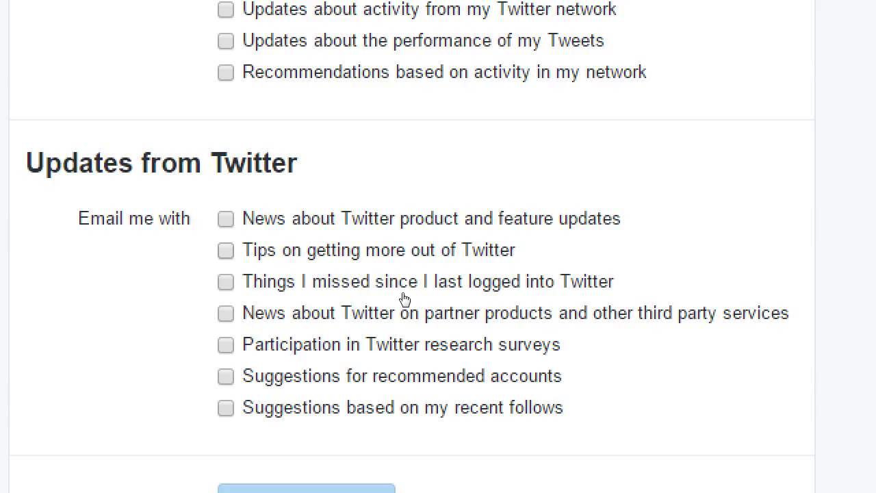
Step: Look over the whole email notifications page again, from Tweet activity through to Updates from Twitter
{"action": "key", "text": "super+minus"}
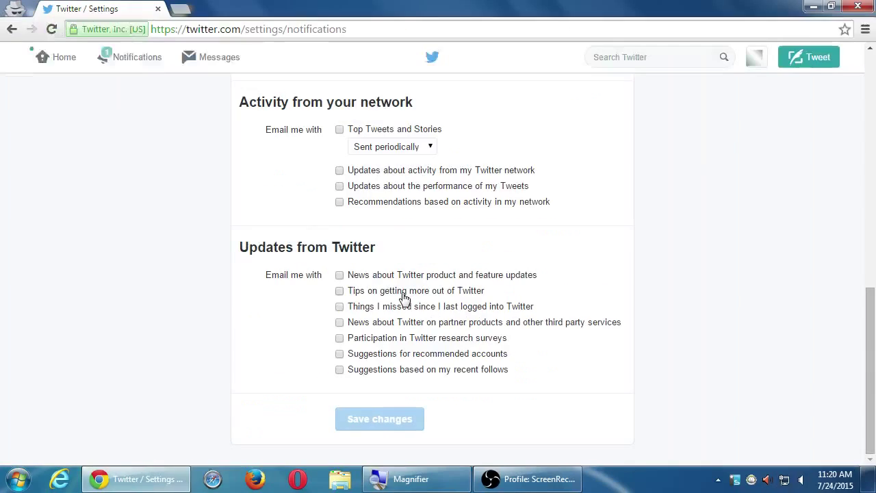
{"action": "scroll", "coordinate": [518, 311], "scroll_direction": "up", "scroll_amount": 3}
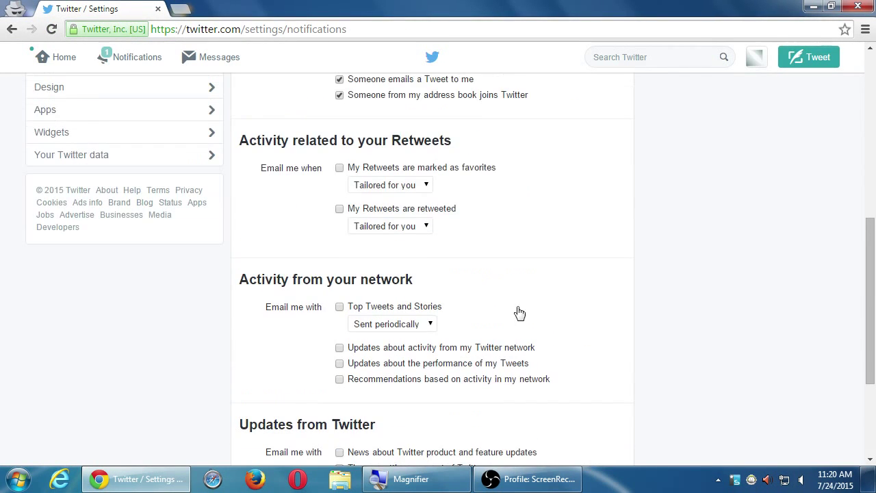
{"action": "scroll", "coordinate": [516, 231], "scroll_direction": "up", "scroll_amount": 6}
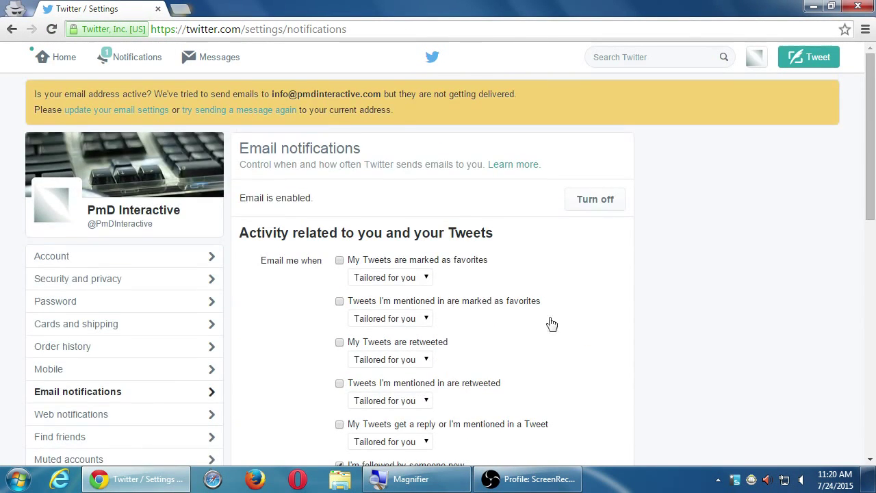
{"action": "scroll", "coordinate": [554, 335], "scroll_direction": "down", "scroll_amount": 10}
{"action": "scroll", "coordinate": [561, 344], "scroll_direction": "down", "scroll_amount": 1}
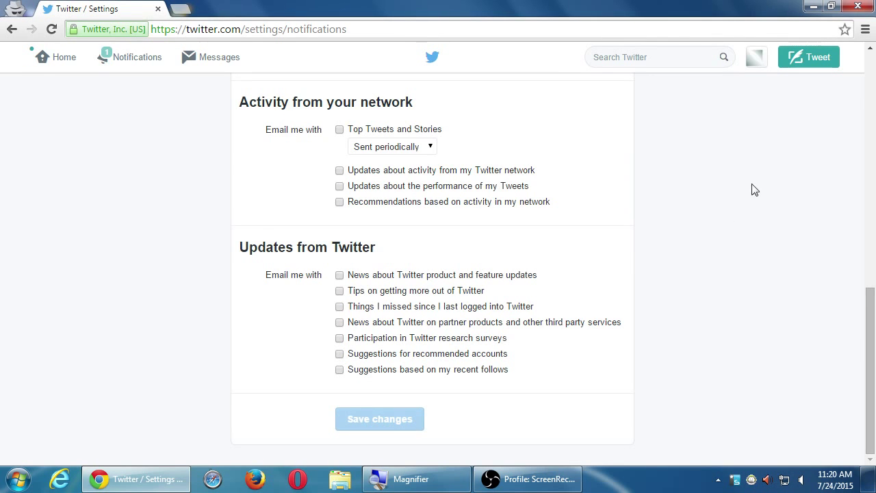
{"action": "scroll", "coordinate": [725, 294], "scroll_direction": "up", "scroll_amount": 4}
{"action": "scroll", "coordinate": [702, 372], "scroll_direction": "down", "scroll_amount": 12}
{"action": "scroll", "coordinate": [705, 373], "scroll_direction": "up", "scroll_amount": 12}
{"action": "scroll", "coordinate": [694, 411], "scroll_direction": "down", "scroll_amount": 10}
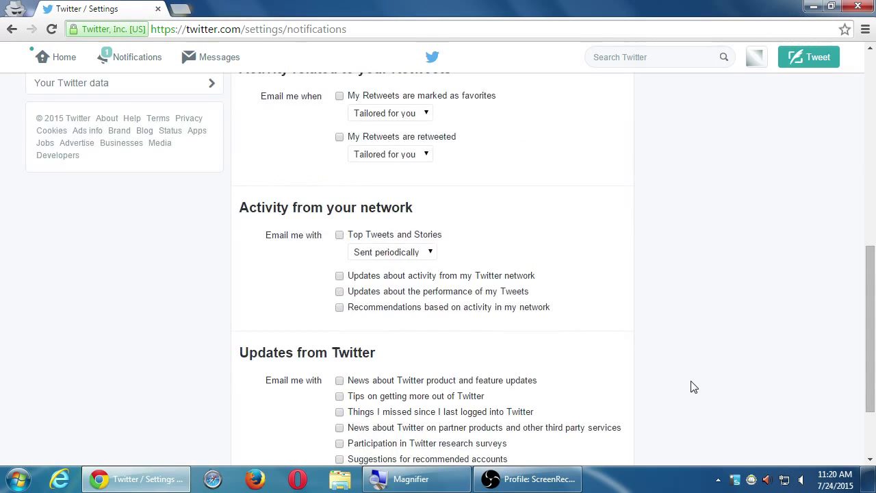
{"action": "scroll", "coordinate": [691, 387], "scroll_direction": "up", "scroll_amount": 4}
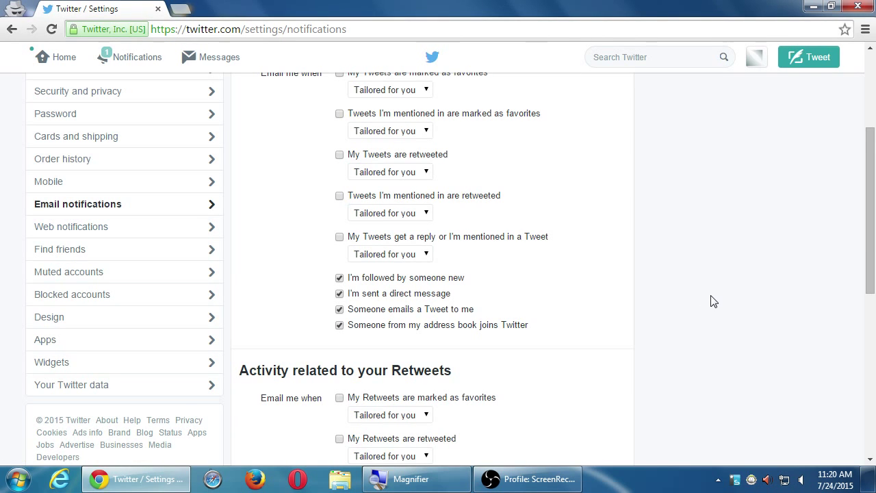
{"action": "scroll", "coordinate": [712, 301], "scroll_direction": "up", "scroll_amount": 1}
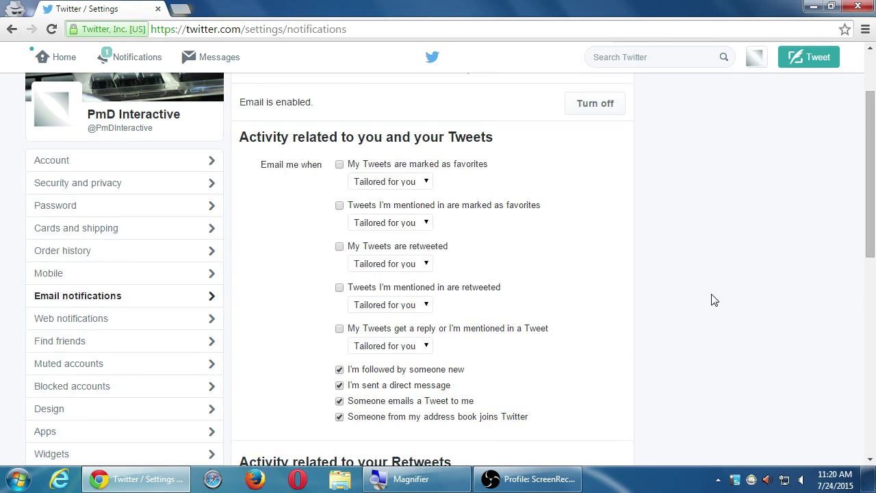
{"action": "scroll", "coordinate": [712, 300], "scroll_direction": "down", "scroll_amount": 1}
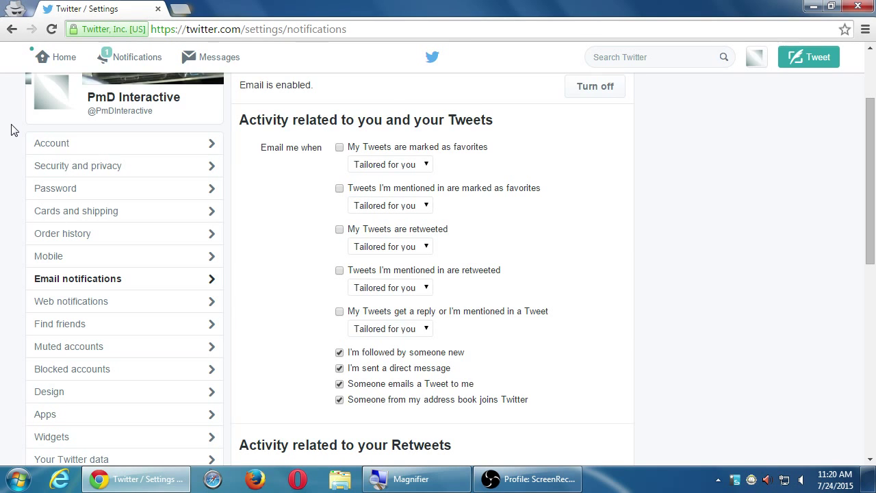
Step: Open the account settings and select the text in the username field
{"action": "key", "text": "super+plus"}
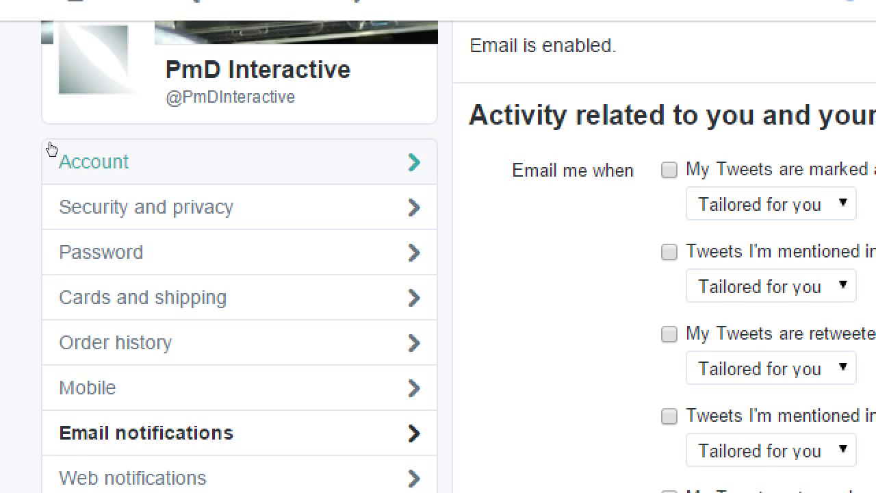
{"action": "left_click", "coordinate": [51, 148]}
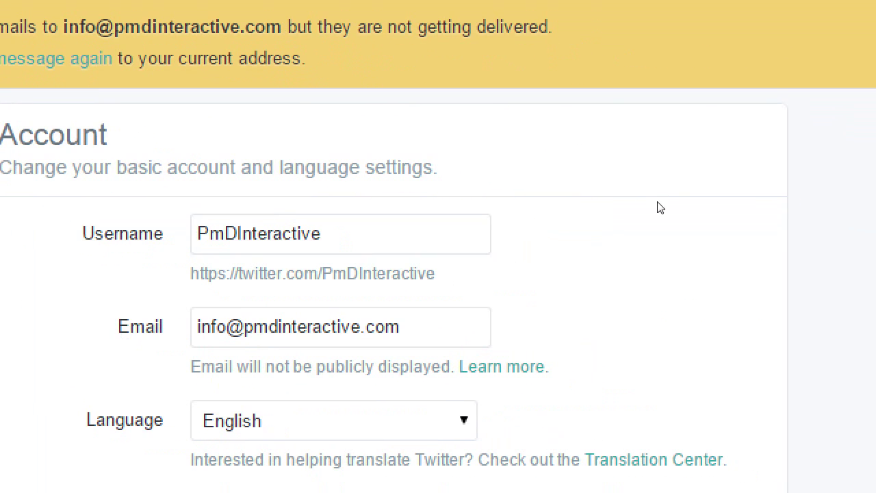
{"action": "key", "text": "Tab"}
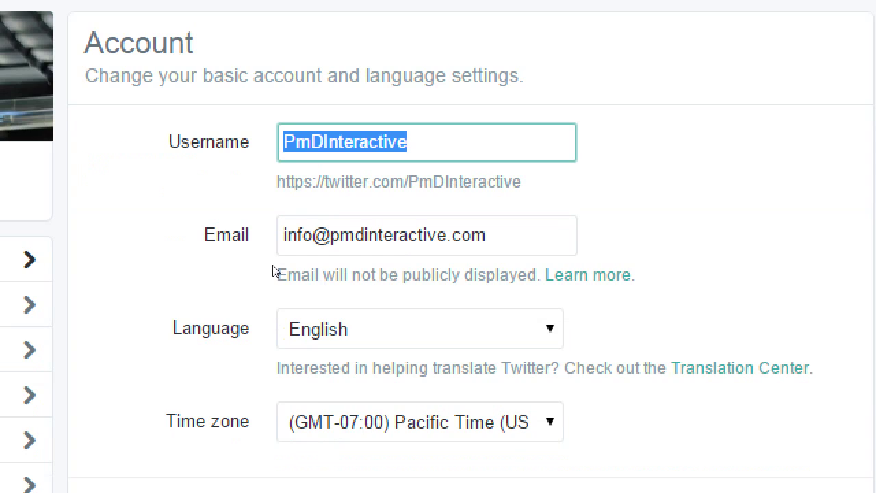
Step: Examine the account's email, language and time zone settings, and the Content options for country and Tweet media
{"action": "scroll", "coordinate": [273, 270], "scroll_direction": "down", "scroll_amount": 2}
{"action": "scroll", "coordinate": [274, 260], "scroll_direction": "down", "scroll_amount": 3}
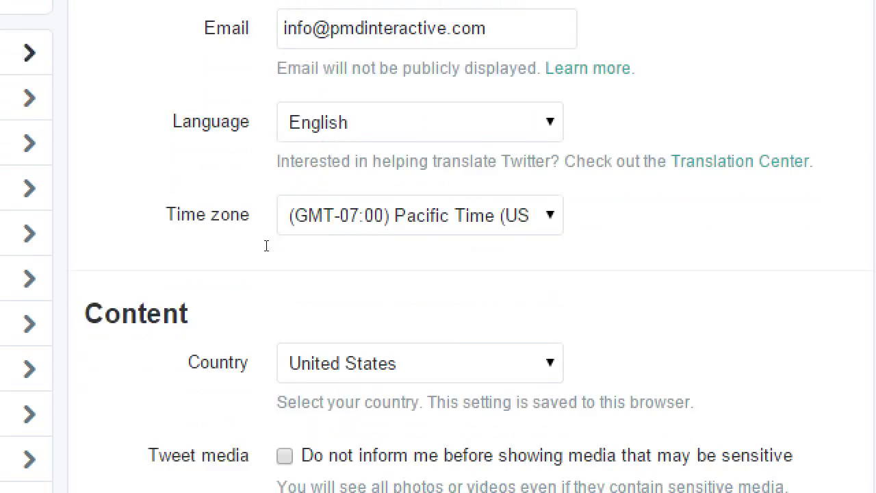
{"action": "scroll", "coordinate": [267, 249], "scroll_direction": "down", "scroll_amount": 3}
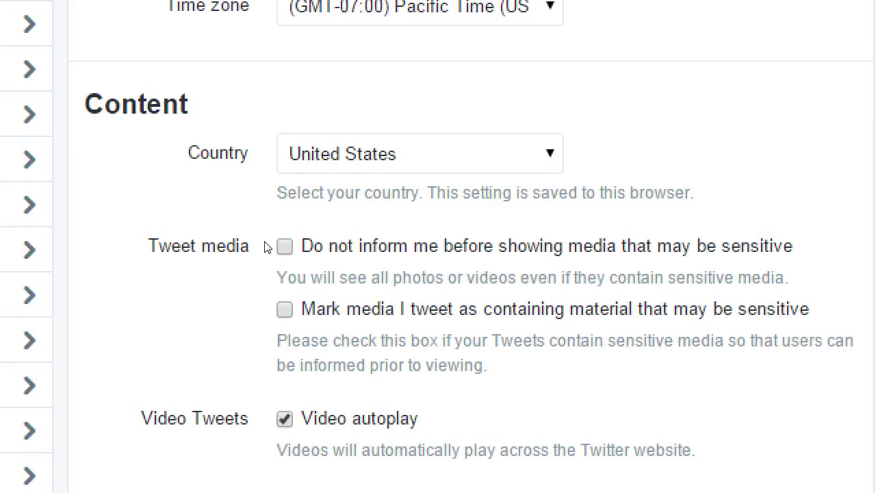
{"action": "scroll", "coordinate": [271, 307], "scroll_direction": "down", "scroll_amount": 1}
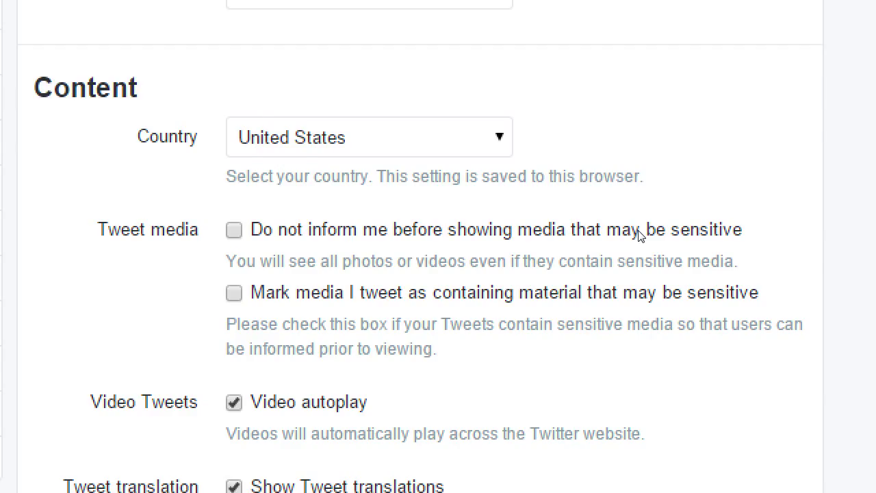
{"action": "scroll", "coordinate": [637, 234], "scroll_direction": "up", "scroll_amount": 3}
{"action": "scroll", "coordinate": [636, 219], "scroll_direction": "up", "scroll_amount": 4}
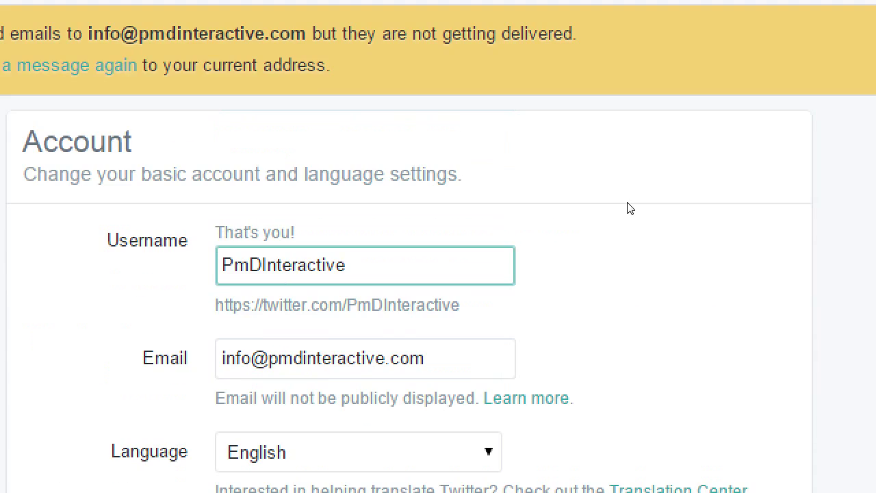
Step: Review the video autoplay, Tweet translation, Twitter archive and account deactivation options in the account settings
{"action": "scroll", "coordinate": [628, 207], "scroll_direction": "down", "scroll_amount": 8}
{"action": "scroll", "coordinate": [572, 379], "scroll_direction": "down", "scroll_amount": 3}
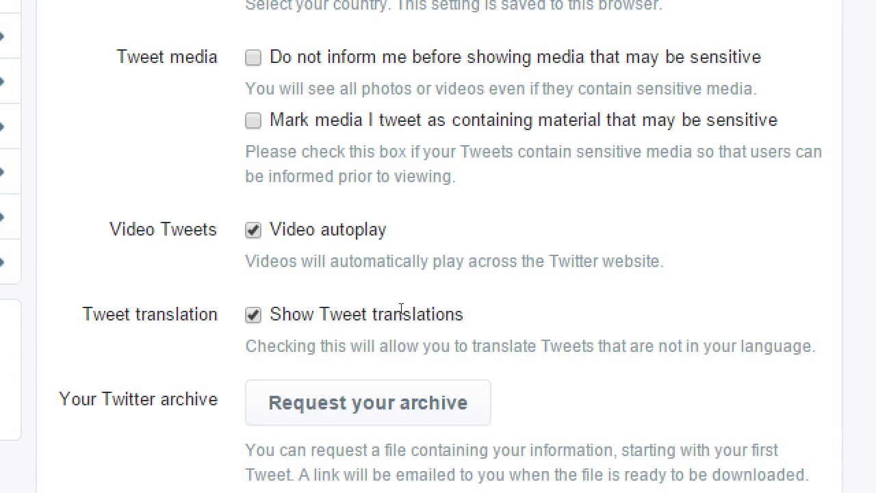
{"action": "scroll", "coordinate": [286, 336], "scroll_direction": "down", "scroll_amount": 2}
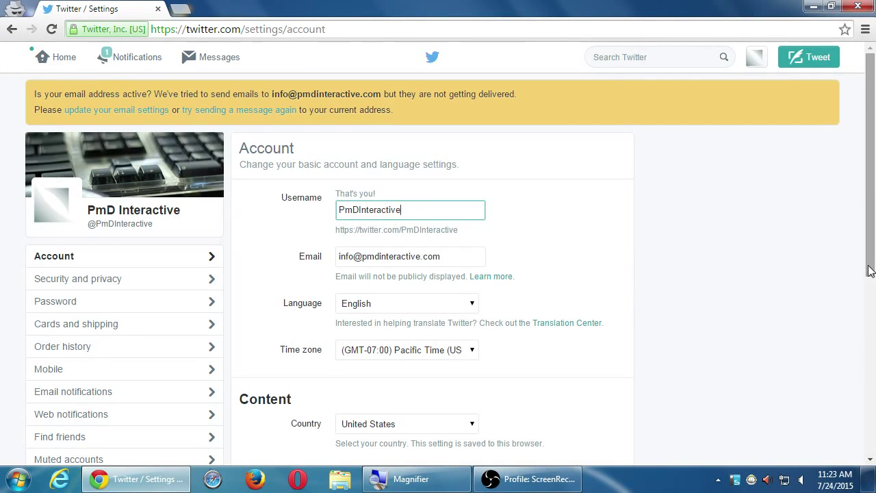
{"action": "scroll", "coordinate": [682, 227], "scroll_direction": "down", "scroll_amount": 5}
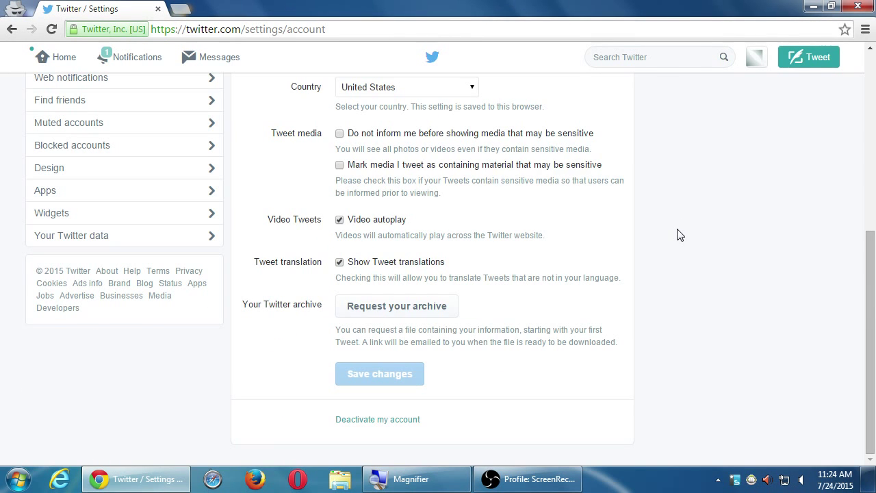
{"action": "scroll", "coordinate": [680, 235], "scroll_direction": "up", "scroll_amount": 10}
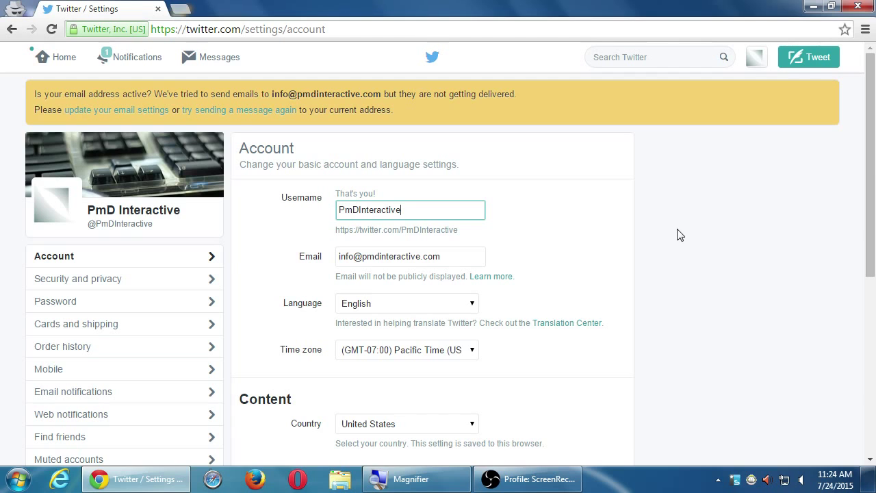
Step: Open the Security and privacy settings and examine the login verification, password reset and login code options
{"action": "left_click", "coordinate": [78, 284]}
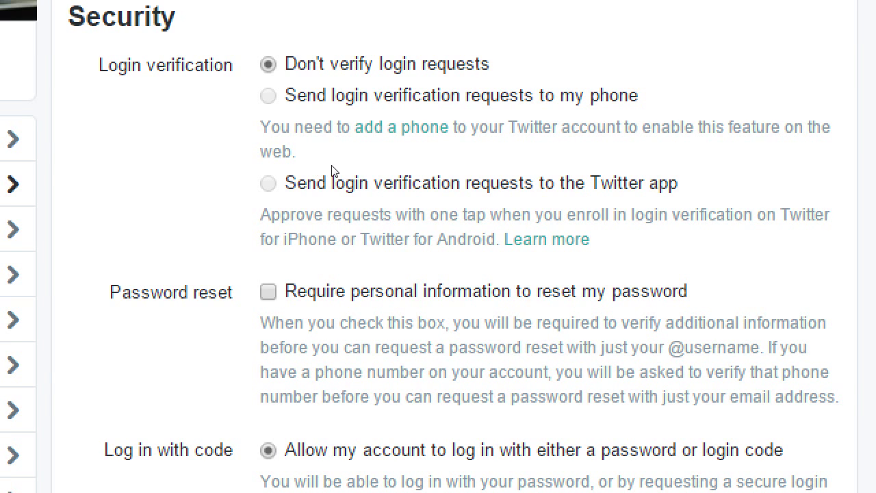
{"action": "scroll", "coordinate": [349, 137], "scroll_direction": "up", "scroll_amount": 2}
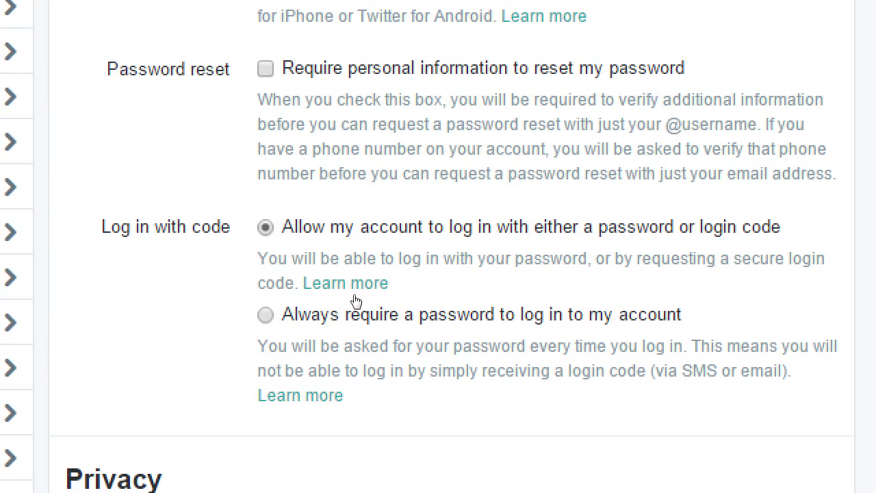
{"action": "left_click_drag", "start_coordinate": [358, 309], "coordinate": [401, 322]}
{"action": "left_click", "coordinate": [462, 312]}
{"action": "scroll", "coordinate": [403, 363], "scroll_direction": "down", "scroll_amount": 6}
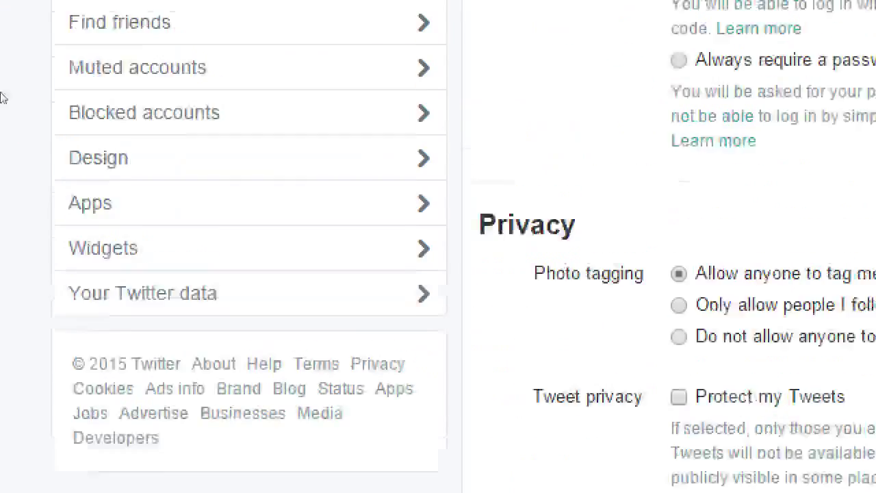
Step: Return to the start of the Security and privacy settings, and examine the photo tagging and Tweet privacy options
{"action": "scroll", "coordinate": [34, 124], "scroll_direction": "up", "scroll_amount": 10}
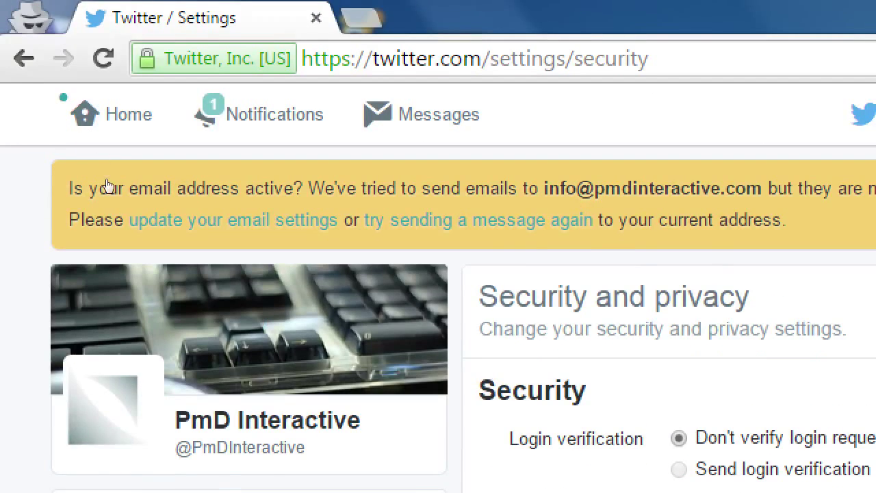
{"action": "scroll", "coordinate": [109, 184], "scroll_direction": "down", "scroll_amount": 2}
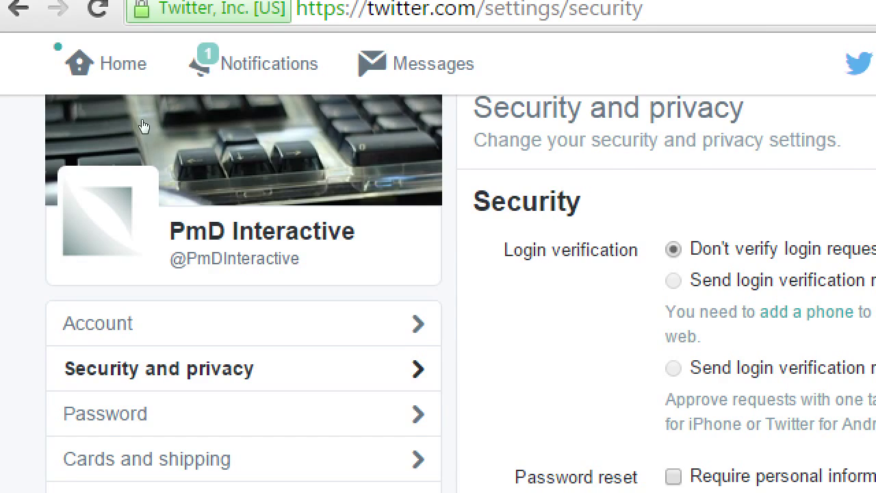
{"action": "scroll", "coordinate": [171, 165], "scroll_direction": "down", "scroll_amount": 3}
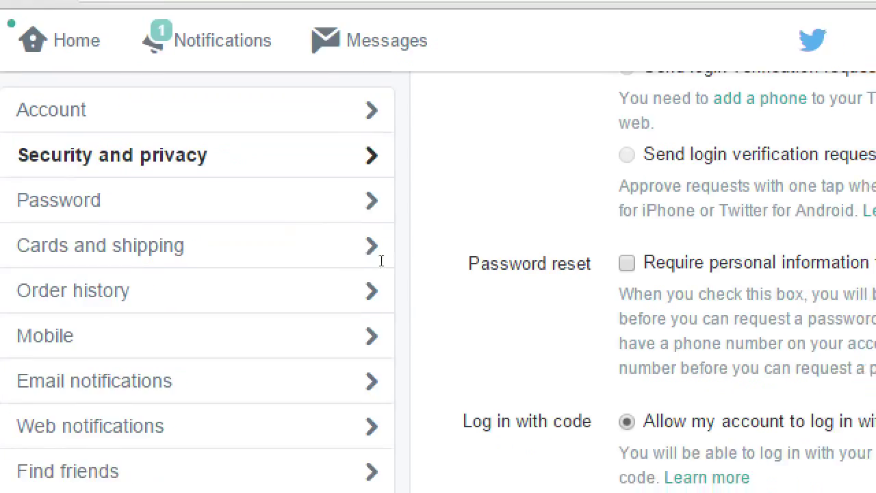
{"action": "scroll", "coordinate": [616, 394], "scroll_direction": "down", "scroll_amount": 6}
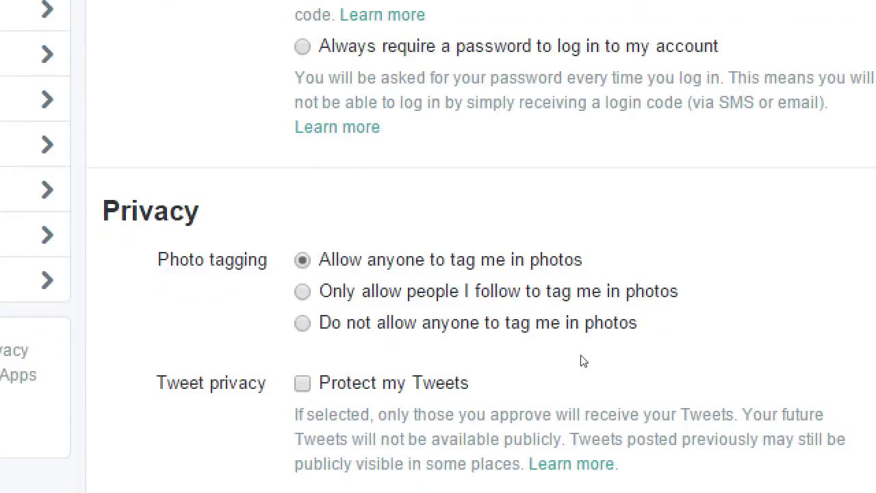
{"action": "scroll", "coordinate": [580, 360], "scroll_direction": "down", "scroll_amount": 3}
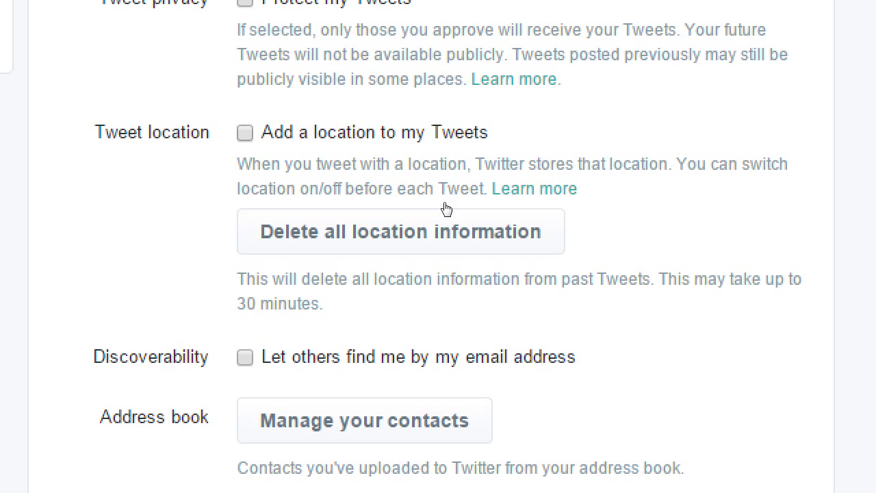
Step: Examine the remaining privacy options, from Tweet location and Discoverability through to Twitter for teams and Direct Messages
{"action": "scroll", "coordinate": [246, 390], "scroll_direction": "down", "scroll_amount": 3}
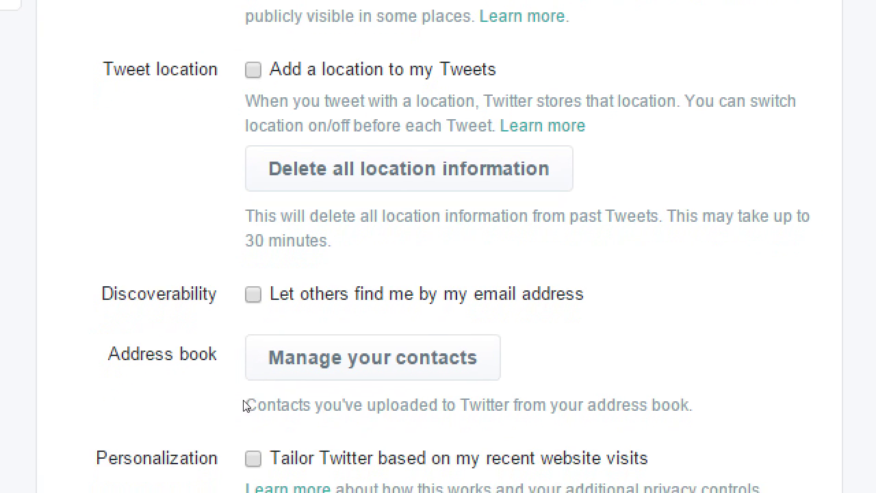
{"action": "scroll", "coordinate": [246, 393], "scroll_direction": "up", "scroll_amount": 2}
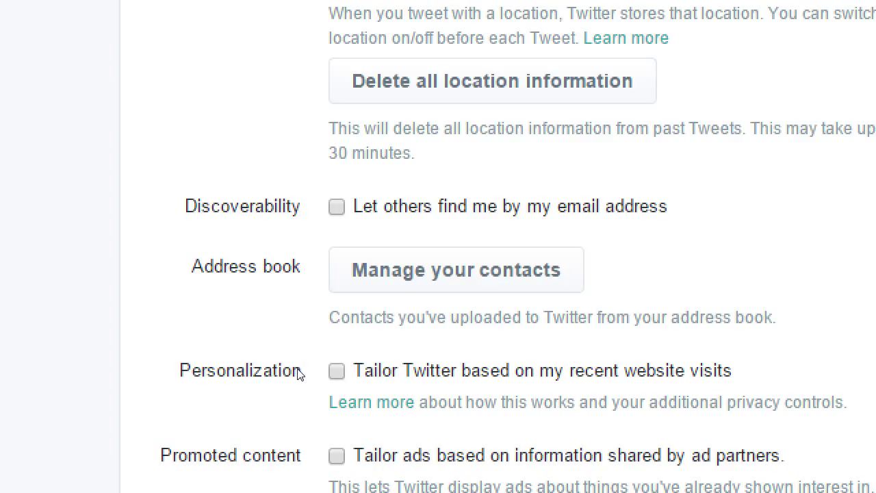
{"action": "scroll", "coordinate": [297, 373], "scroll_direction": "down", "scroll_amount": 3}
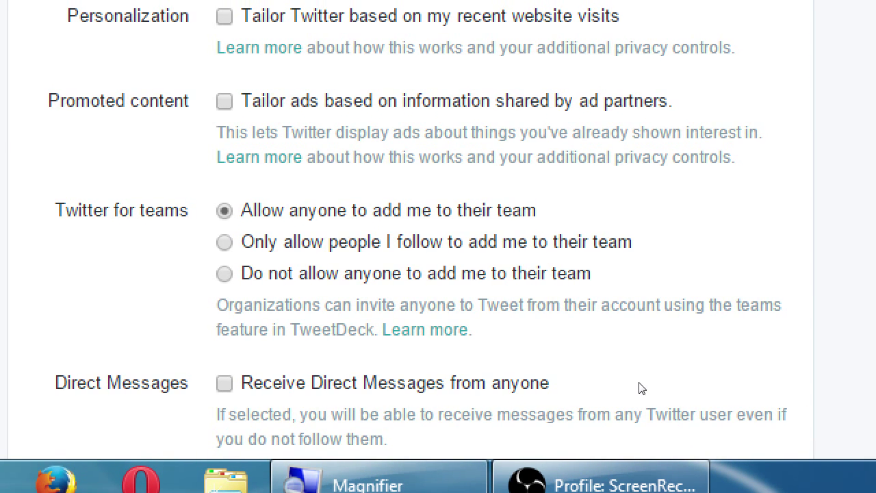
{"action": "scroll", "coordinate": [641, 399], "scroll_direction": "down", "scroll_amount": 2}
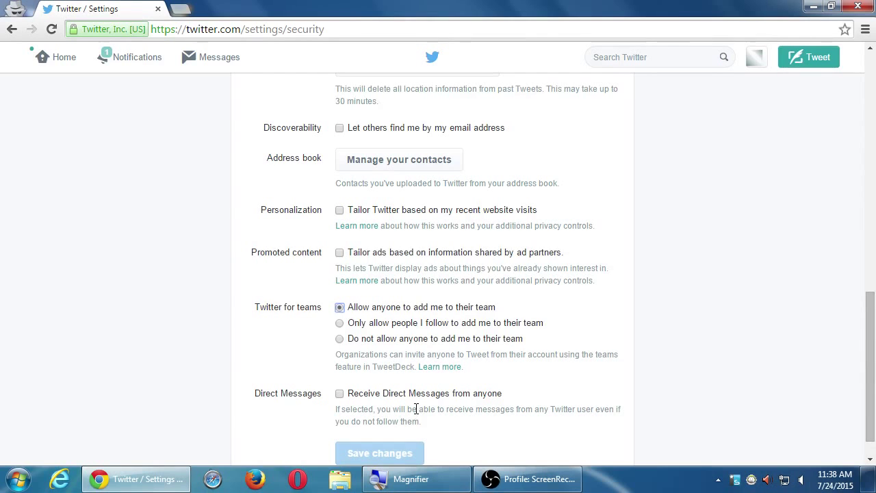
Step: Look over the whole Security and privacy page again, from Login verification through to Direct Messages
{"action": "scroll", "coordinate": [744, 344], "scroll_direction": "up", "scroll_amount": 10}
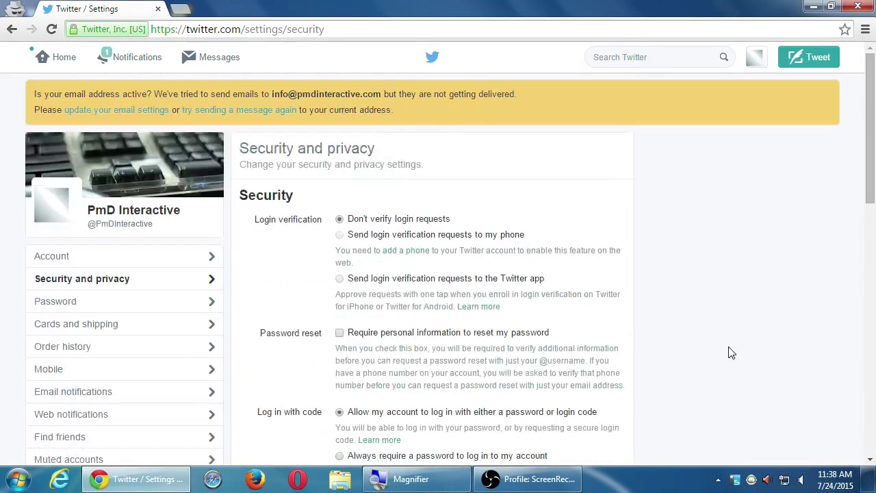
{"action": "scroll", "coordinate": [730, 353], "scroll_direction": "down", "scroll_amount": 15}
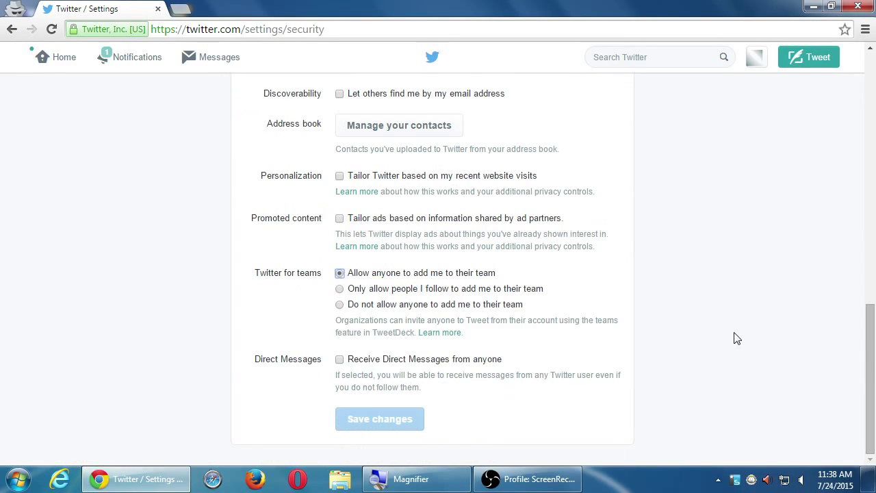
{"action": "scroll", "coordinate": [741, 335], "scroll_direction": "up", "scroll_amount": 15}
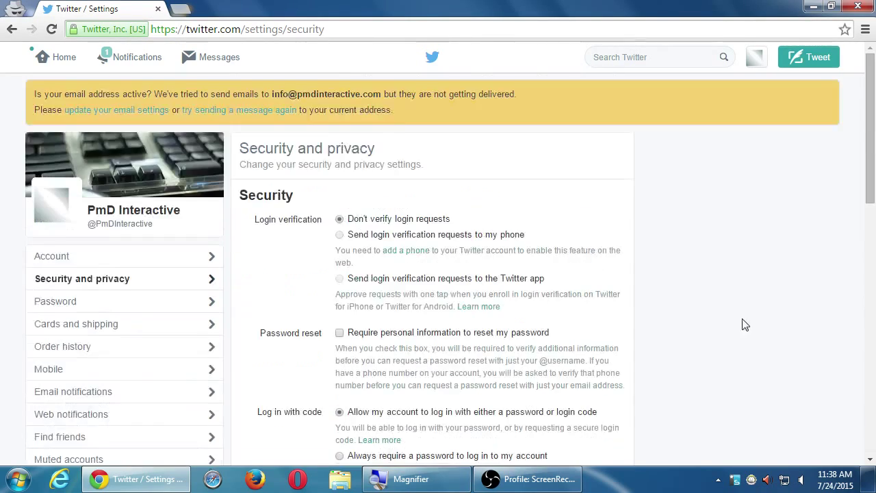
{"action": "scroll", "coordinate": [745, 321], "scroll_direction": "down", "scroll_amount": 15}
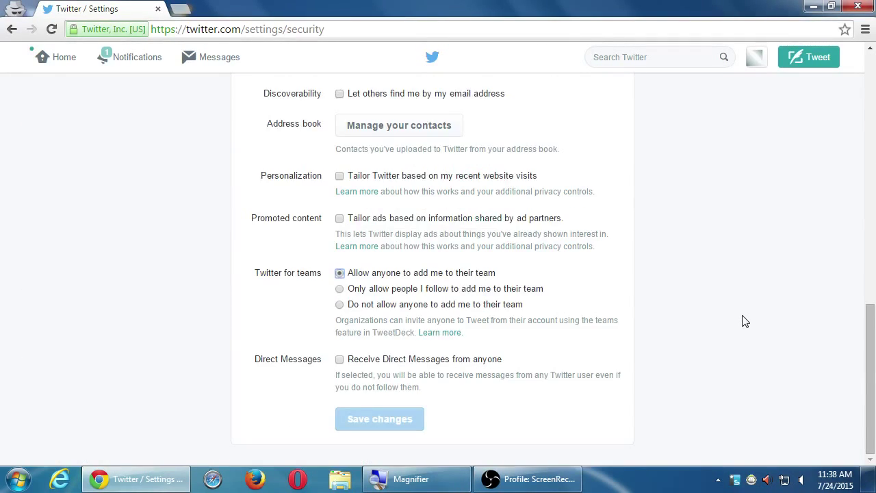
{"action": "scroll", "coordinate": [745, 321], "scroll_direction": "up", "scroll_amount": 12}
{"action": "scroll", "coordinate": [745, 321], "scroll_direction": "up", "scroll_amount": 2}
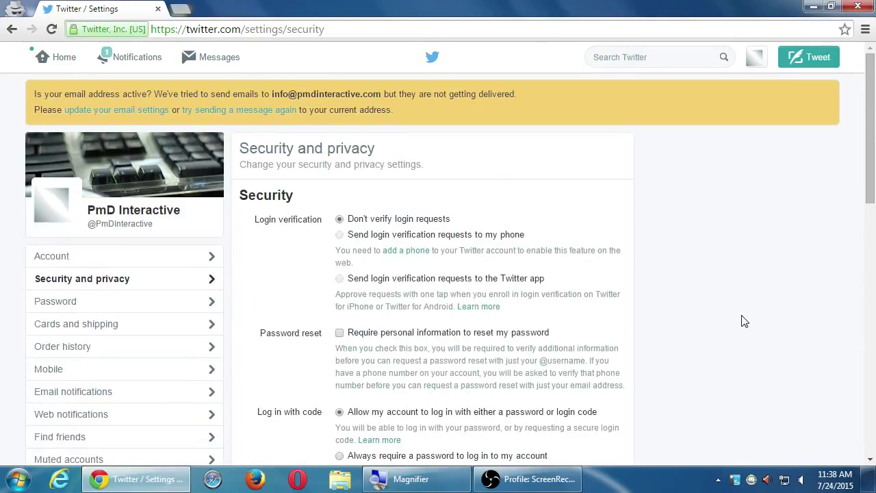
{"action": "scroll", "coordinate": [744, 321], "scroll_direction": "down", "scroll_amount": 15}
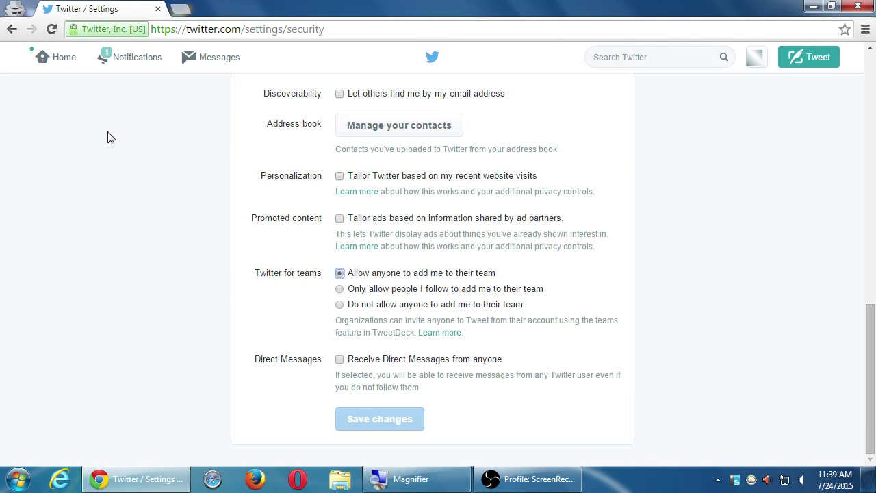
Step: Open the account's own Twitter profile page
{"action": "key", "text": "super+plus"}
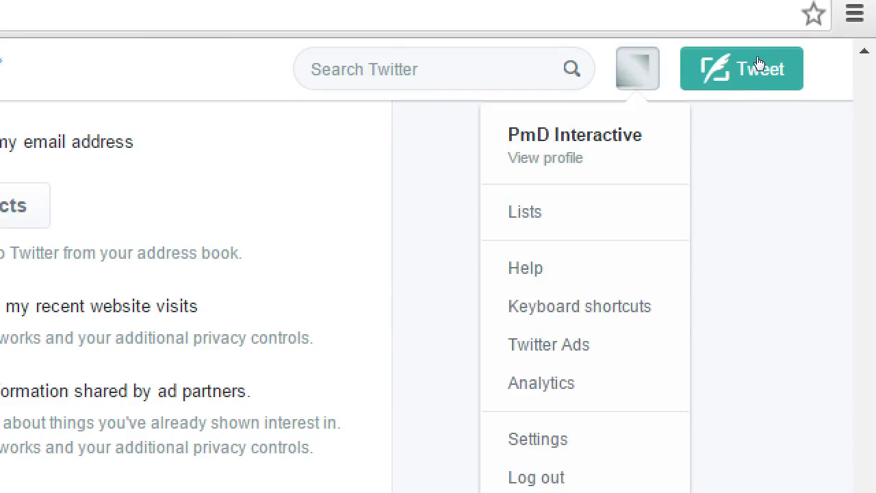
{"action": "key", "text": "Down"}
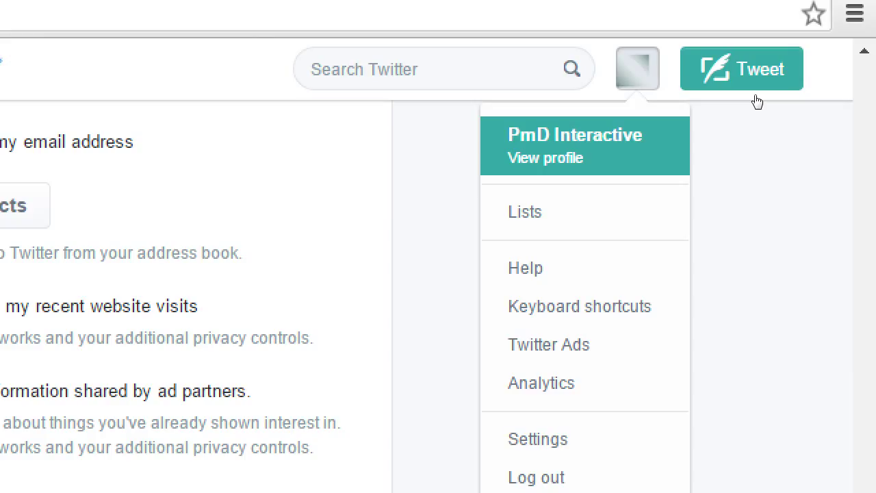
{"action": "key", "text": "Return"}
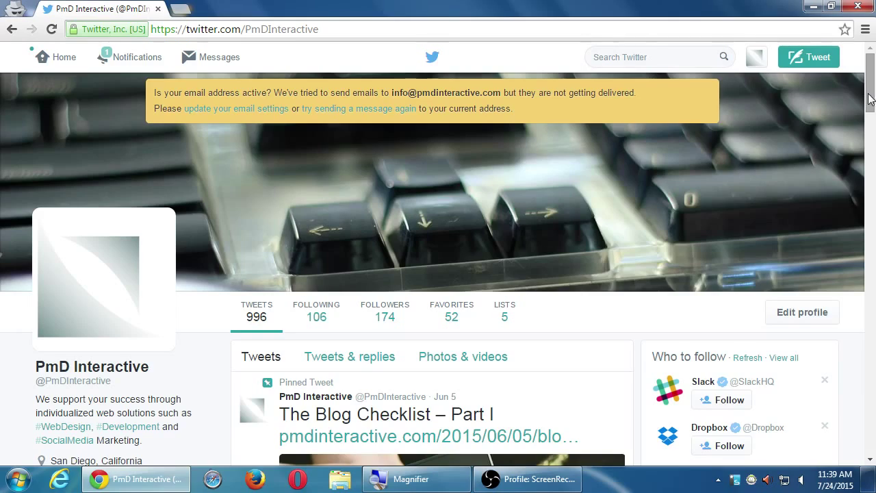
Step: Look over the profile page, from the header image and bio to the pinned Tweet, follow suggestions and trends
{"action": "left_click_drag", "start_coordinate": [866, 89], "coordinate": [866, 116]}
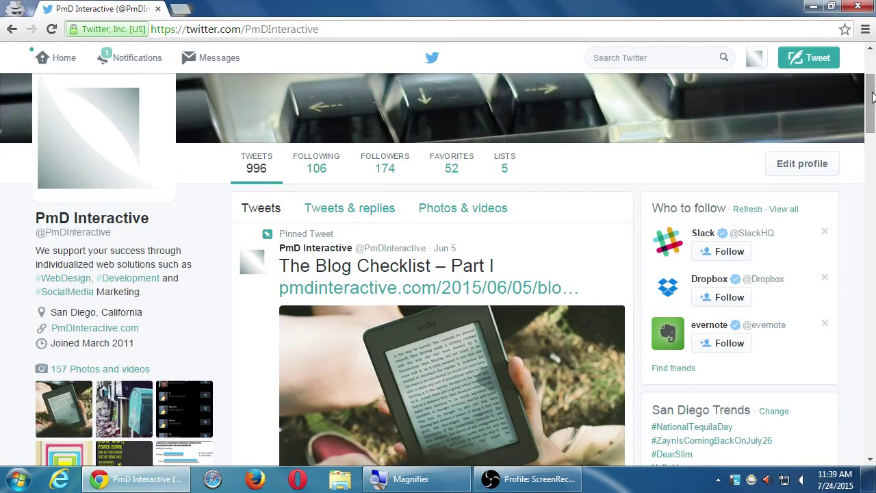
{"action": "left_click_drag", "start_coordinate": [867, 102], "coordinate": [864, 82]}
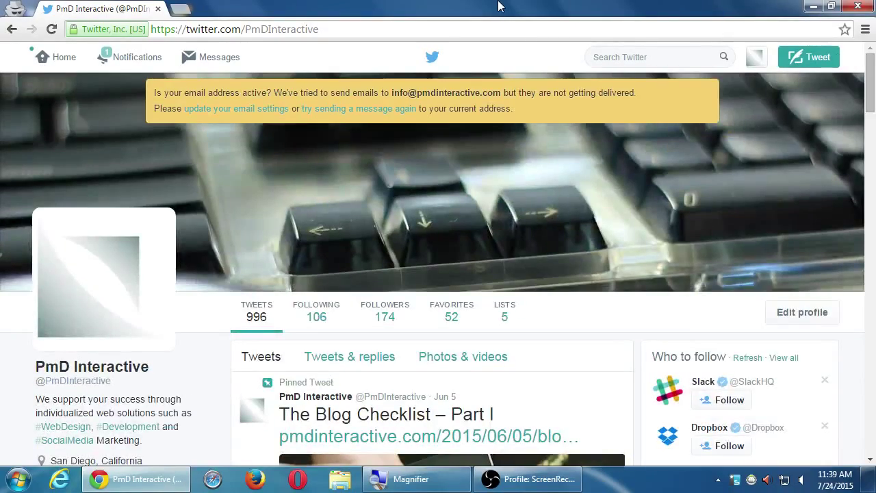
{"action": "key", "text": "super+plus"}
{"action": "key", "text": "super+plus"}
{"action": "key", "text": "super+plus"}
{"action": "key", "text": "super+plus"}
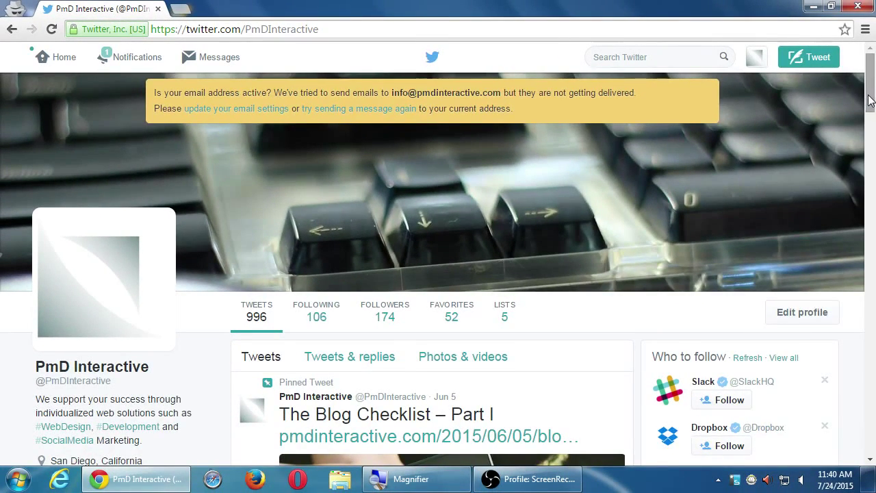
{"action": "left_click_drag", "start_coordinate": [871, 101], "coordinate": [871, 113]}
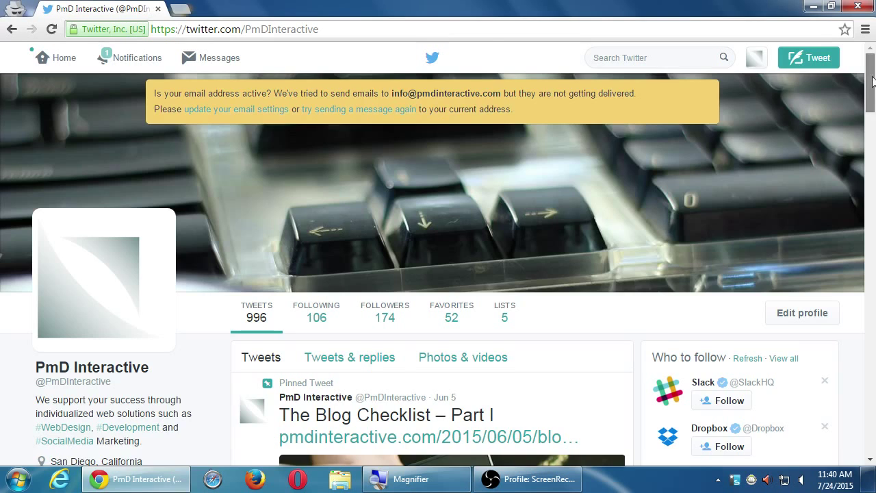
{"action": "left_click_drag", "start_coordinate": [872, 80], "coordinate": [868, 95]}
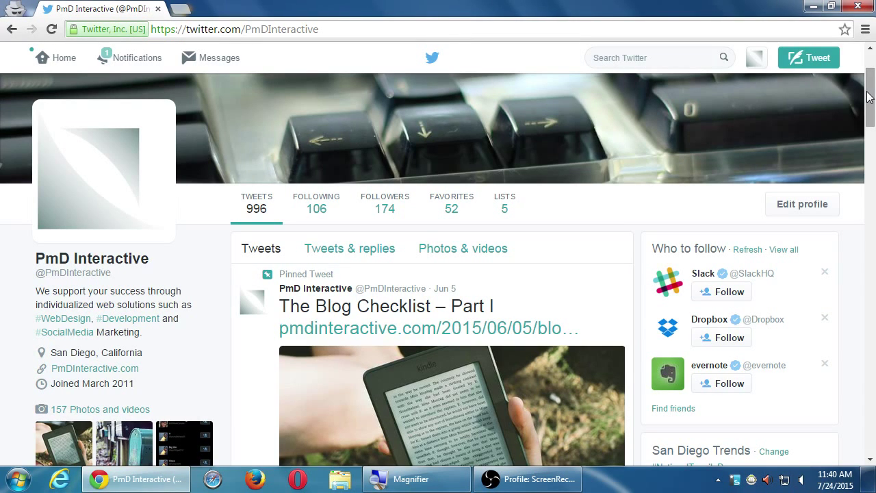
{"action": "scroll", "coordinate": [868, 97], "scroll_direction": "down", "scroll_amount": 3}
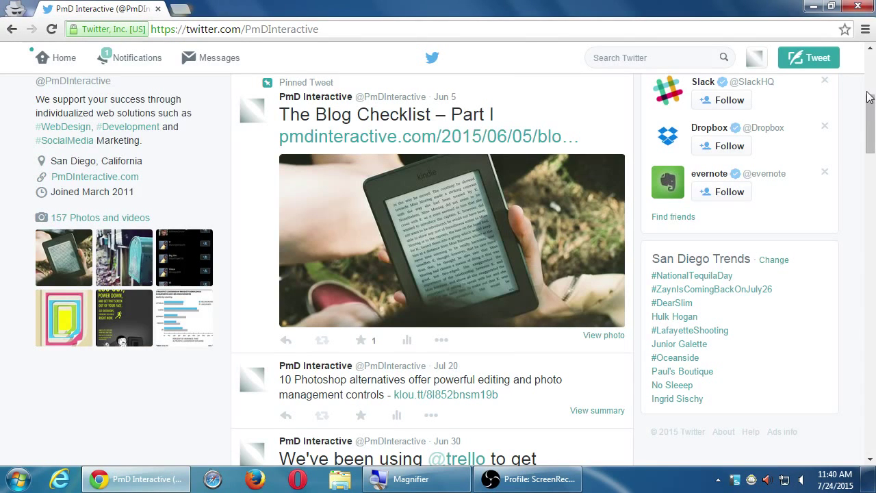
Step: Look over the profile's timeline from the pinned Tweet through the June Tweets, then return to the header and pinned Tweet
{"action": "scroll", "coordinate": [867, 97], "scroll_direction": "down", "scroll_amount": 3}
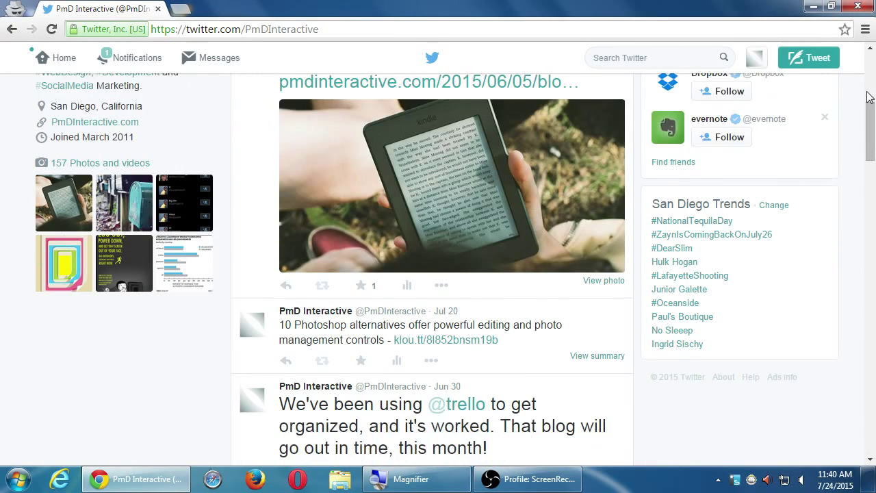
{"action": "scroll", "coordinate": [867, 97], "scroll_direction": "down", "scroll_amount": 5}
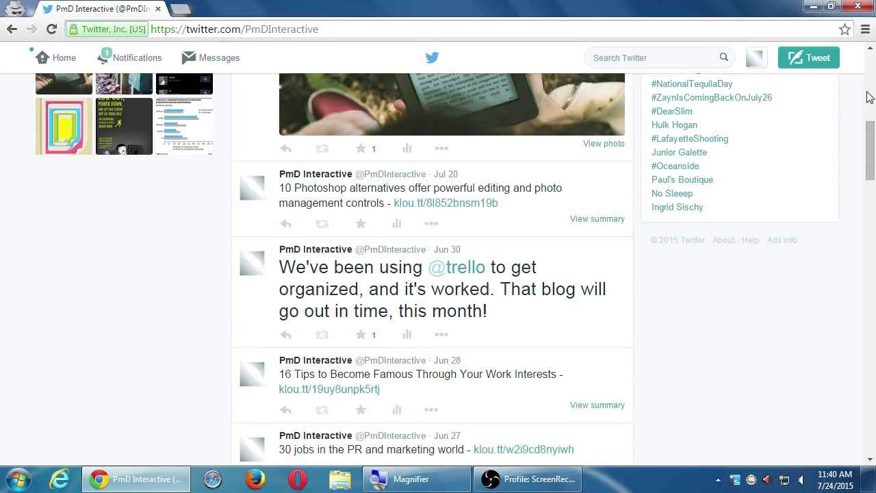
{"action": "scroll", "coordinate": [867, 97], "scroll_direction": "up", "scroll_amount": 2}
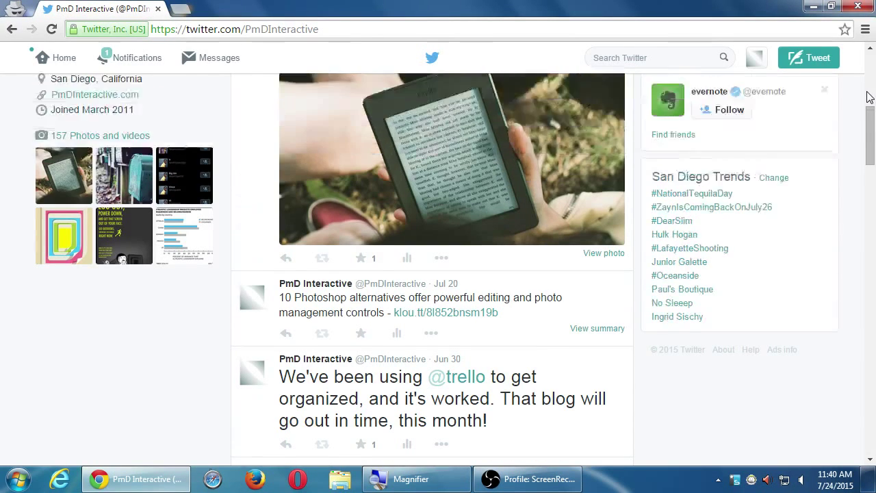
{"action": "scroll", "coordinate": [867, 97], "scroll_direction": "up", "scroll_amount": 5}
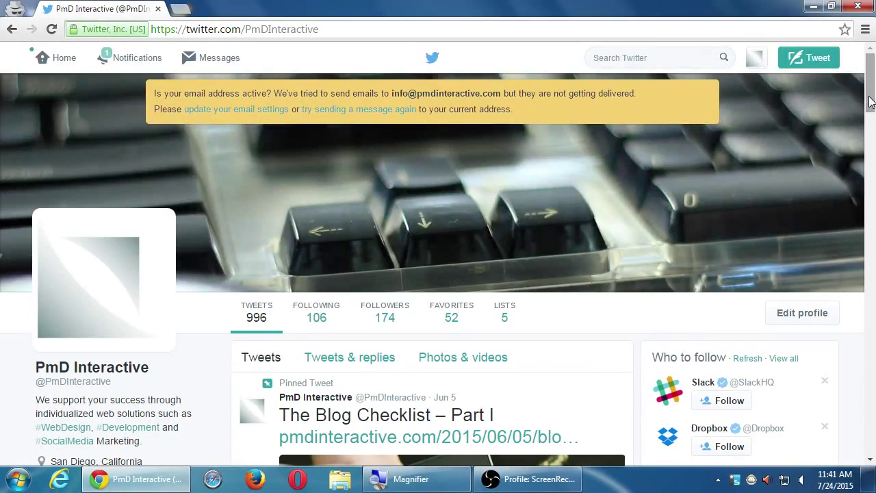
{"action": "scroll", "coordinate": [871, 102], "scroll_direction": "down", "scroll_amount": 3}
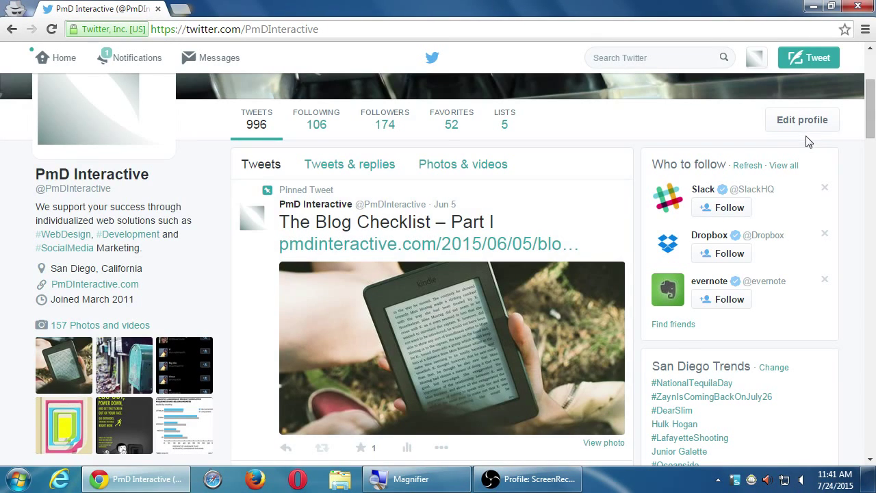
Step: Start a new Tweet and move the compose dialog lower over the profile page
{"action": "left_click", "coordinate": [794, 60]}
{"action": "left_click_drag", "start_coordinate": [490, 188], "coordinate": [495, 227]}
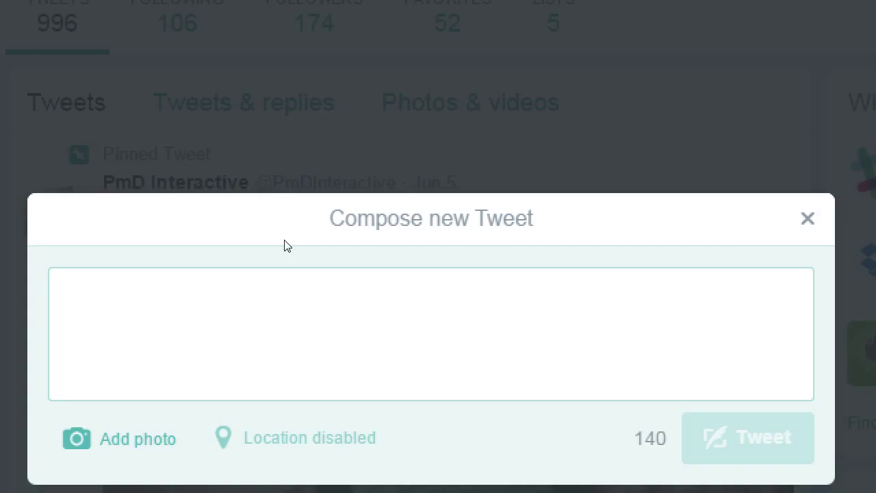
Step: Enter "kjldf jkdj dkjf kd jdfkdj kdfjdkdf jkdf" as filler in the Tweet and duplicate it repeatedly until it exceeds the character limit
{"action": "type", "text": "kjldf jkdj dkjf kd jdfkdj kdfjdkdf jkdf"}
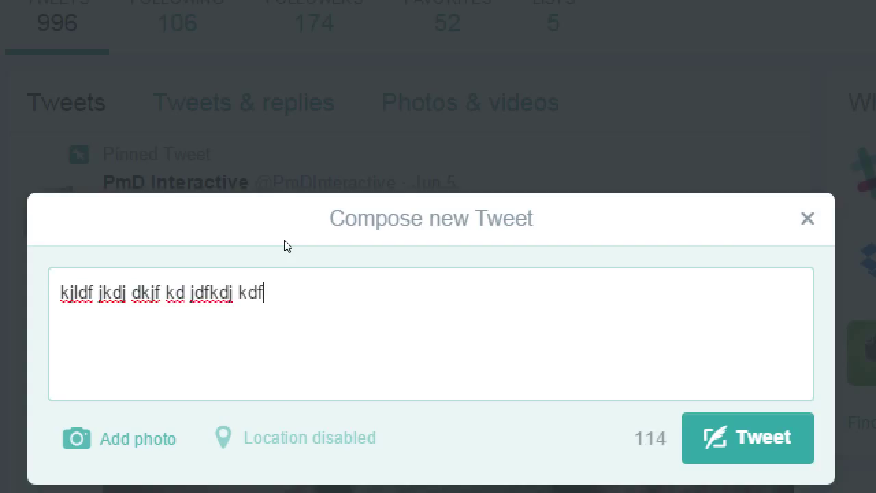
{"action": "key", "text": "ctrl+a"}
{"action": "key", "text": "ctrl+c"}
{"action": "key", "text": "Right"}
{"action": "key", "text": "ctrl+v"}
{"action": "key", "text": "ctrl+v"}
{"action": "key", "text": "ctrl+v"}
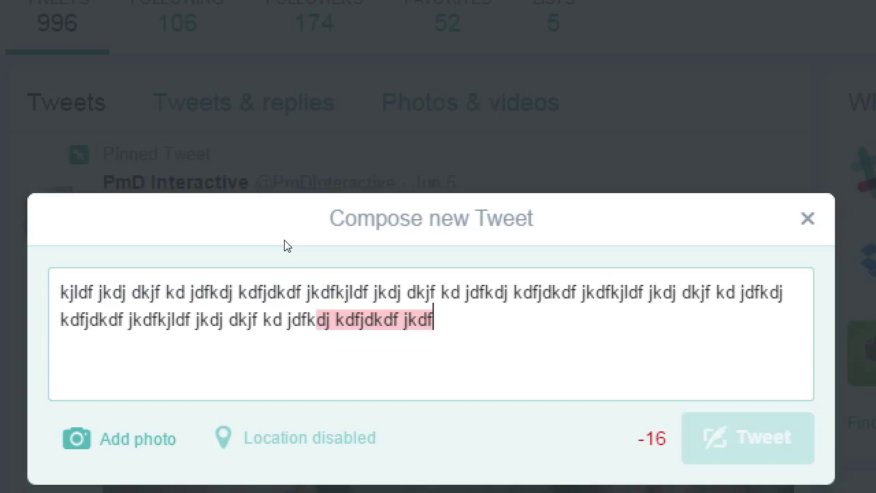
{"action": "key", "text": "ctrl+v"}
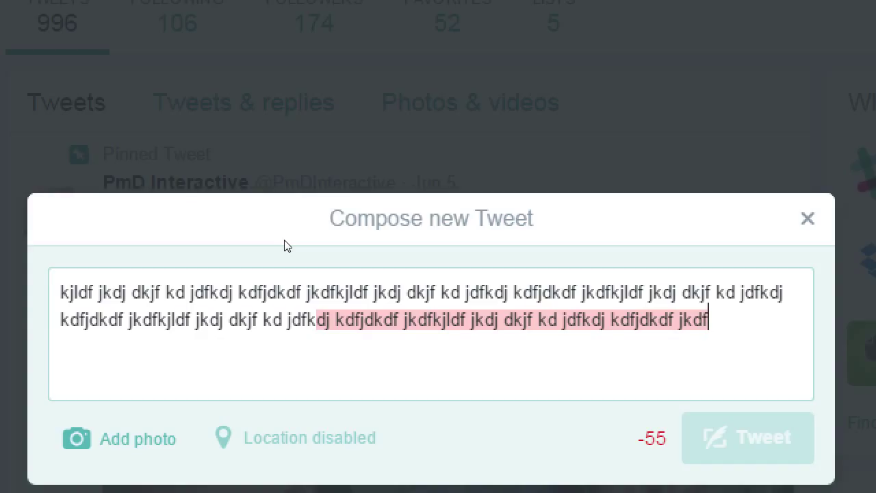
Step: Trim the filler text in the Tweet character by character from its end, back towards the character limit
{"action": "key", "text": "BackSpace"}
{"action": "key", "text": "BackSpace"}
{"action": "key", "text": "BackSpace"}
{"action": "key", "text": "BackSpace"}
{"action": "key", "text": "BackSpace"}
{"action": "key", "text": "BackSpace"}
{"action": "key", "text": "BackSpace"}
{"action": "key", "text": "BackSpace"}
{"action": "key", "text": "BackSpace"}
{"action": "key", "text": "BackSpace"}
{"action": "key", "text": "BackSpace"}
{"action": "key", "text": "BackSpace"}
{"action": "key", "text": "BackSpace"}
{"action": "key", "text": "BackSpace"}
{"action": "key", "text": "BackSpace"}
{"action": "key", "text": "BackSpace"}
{"action": "key", "text": "BackSpace"}
{"action": "key", "text": "BackSpace"}
{"action": "key", "text": "BackSpace"}
{"action": "key", "text": "BackSpace"}
{"action": "key", "text": "BackSpace"}
{"action": "key", "text": "BackSpace"}
{"action": "key", "text": "BackSpace"}
{"action": "key", "text": "BackSpace"}
{"action": "key", "text": "BackSpace"}
{"action": "key", "text": "BackSpace"}
{"action": "key", "text": "BackSpace"}
{"action": "key", "text": "BackSpace"}
{"action": "key", "text": "BackSpace"}
{"action": "key", "text": "BackSpace"}
{"action": "key", "text": "BackSpace"}
{"action": "key", "text": "BackSpace"}
{"action": "key", "text": "BackSpace"}
{"action": "key", "text": "BackSpace"}
{"action": "key", "text": "BackSpace"}
{"action": "key", "text": "BackSpace"}
{"action": "key", "text": "BackSpace"}
{"action": "key", "text": "BackSpace"}
{"action": "key", "text": "BackSpace"}
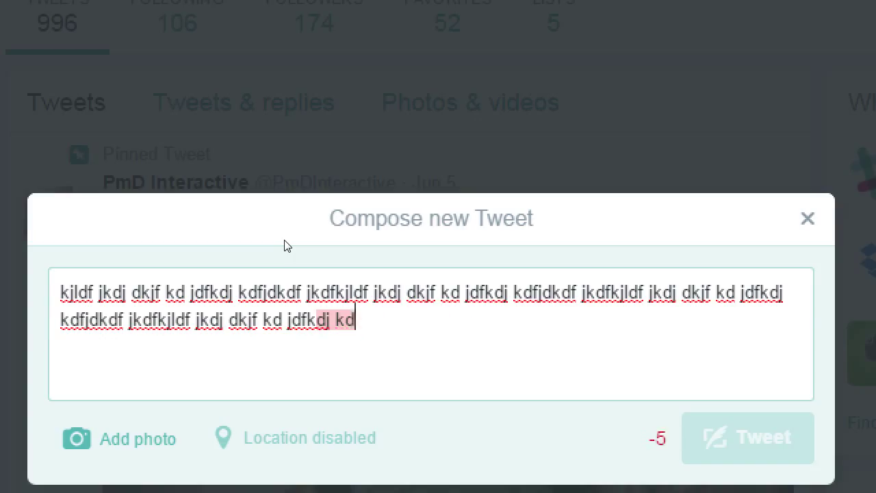
Step: Replace all of the Tweet's filler text with "Another Friday, and another Social Media for your Business class!"
{"action": "key", "text": "ctrl+a"}
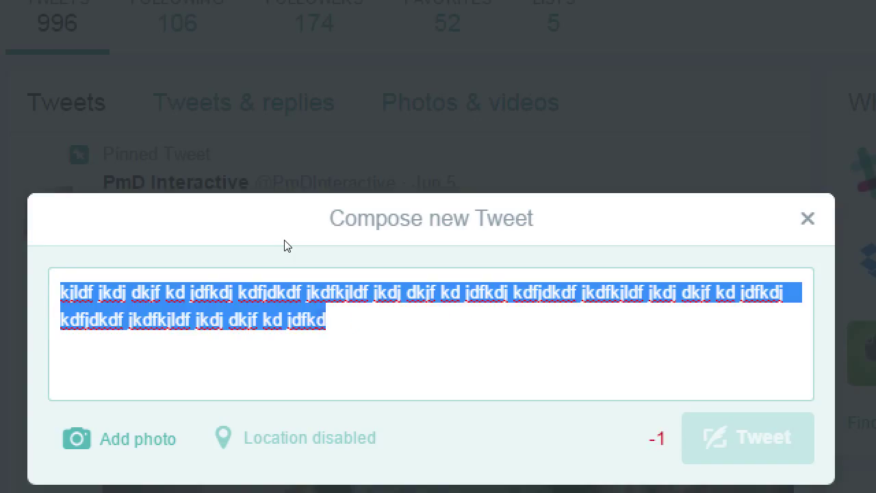
{"action": "type", "text": "Another Friday, and"}
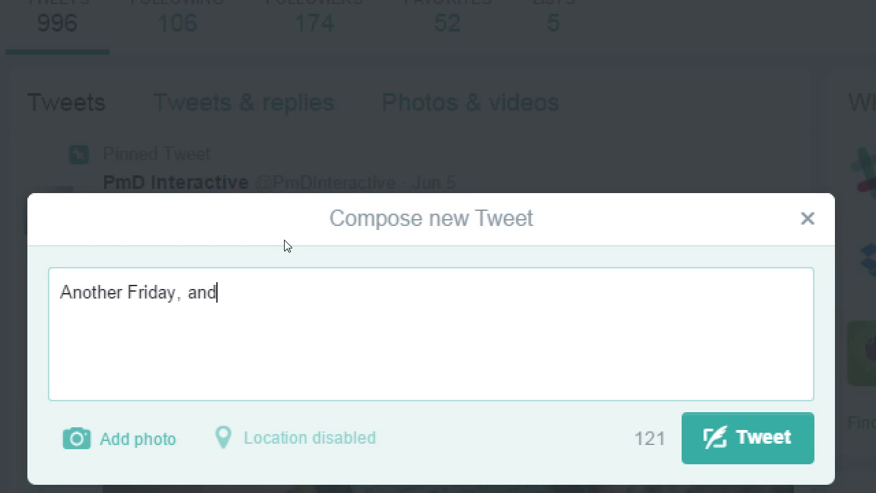
{"action": "type", "text": " another "}
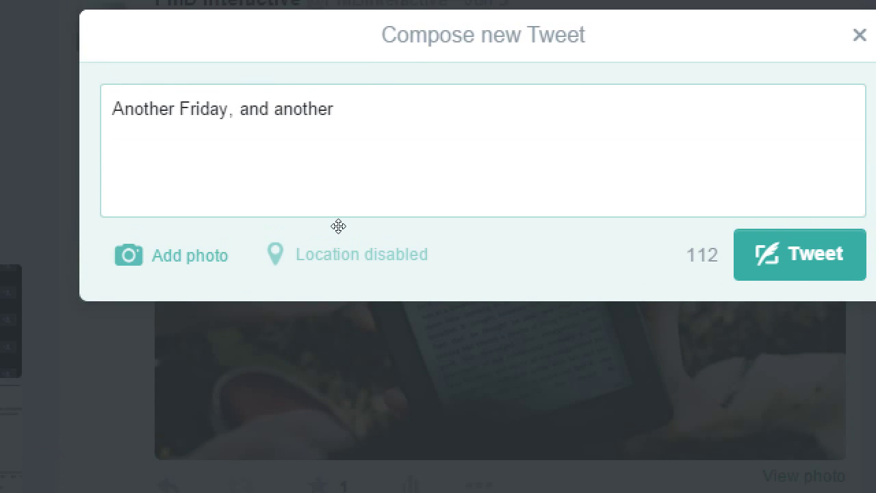
{"action": "type", "text": "Social "}
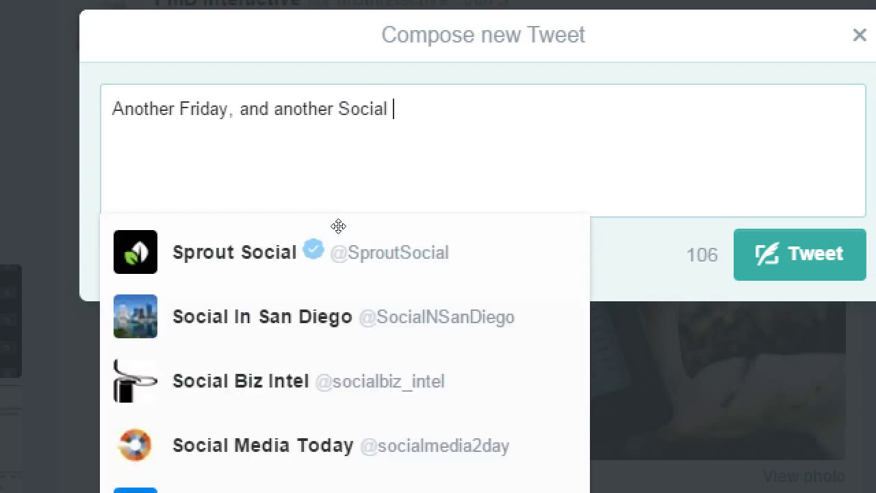
{"action": "type", "text": "Media for "}
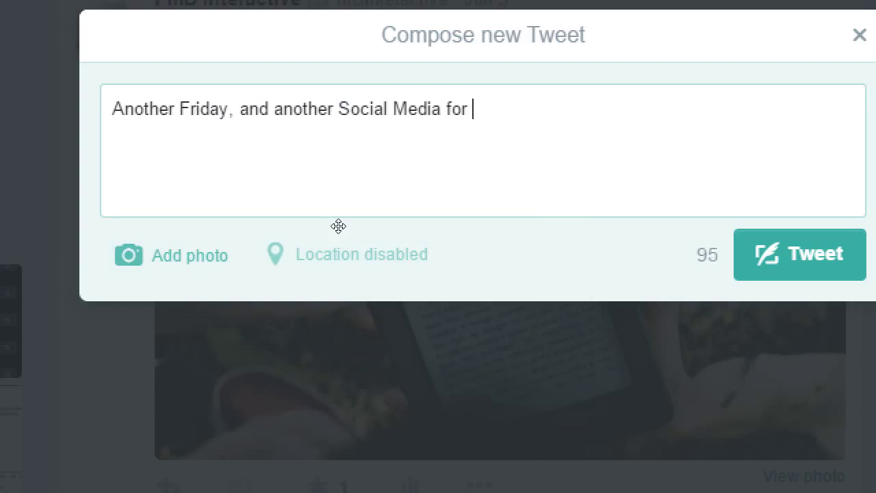
{"action": "type", "text": "your Business "}
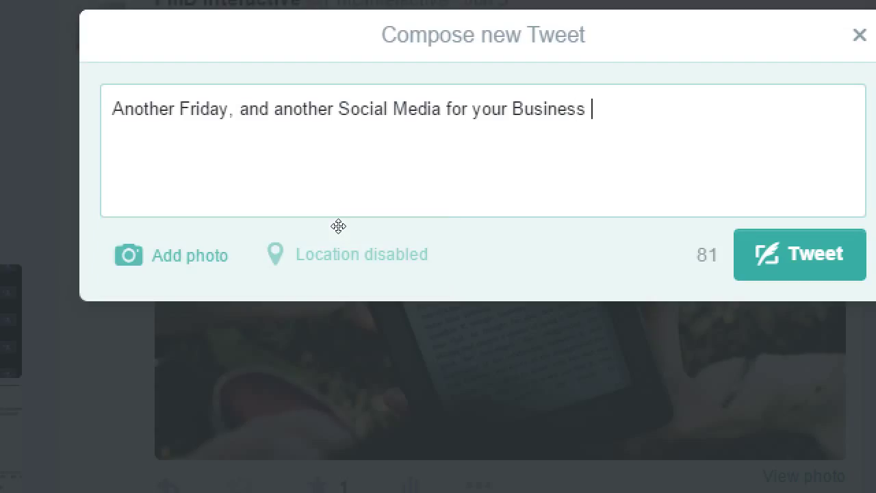
{"action": "type", "text": "class!"}
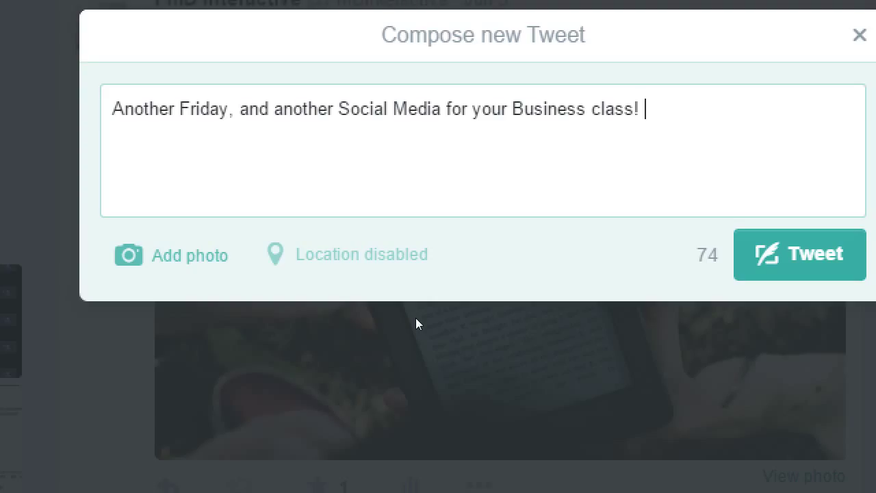
{"action": "key", "text": "Return"}
{"action": "type", "text": "htpp"}
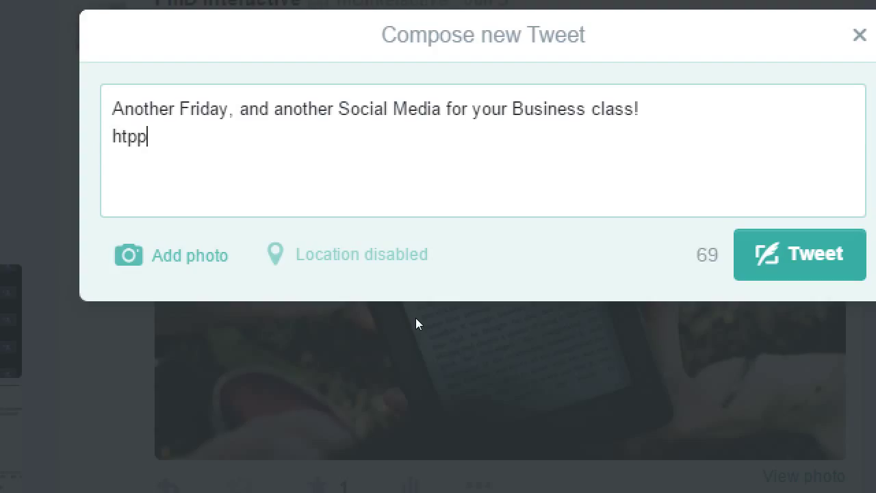
{"action": "key", "text": "BackSpace"}
{"action": "key", "text": "BackSpace"}
{"action": "type", "text": "tp://mywsebsite.com"}
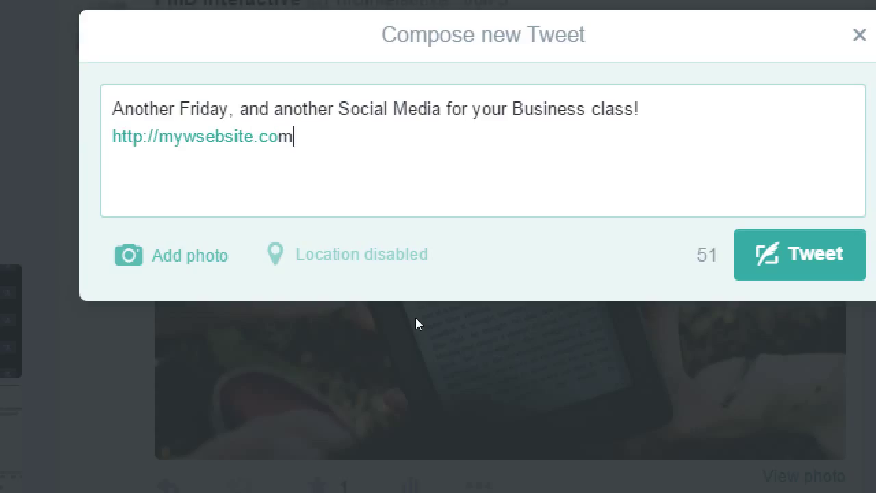
Step: Extend the link with a slash and a very long path of random letters, followed by the separate word "kjkjkjkk"
{"action": "type", "text": "/lkajklsjlkdfj"}
{"action": "type", "text": "sjdklajsfdlksdj"}
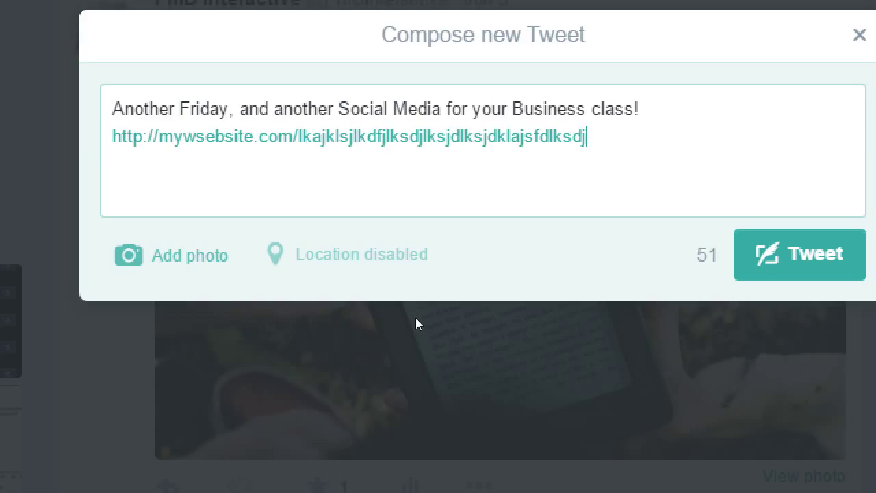
{"action": "type", "text": "jklkjlkljkldj"}
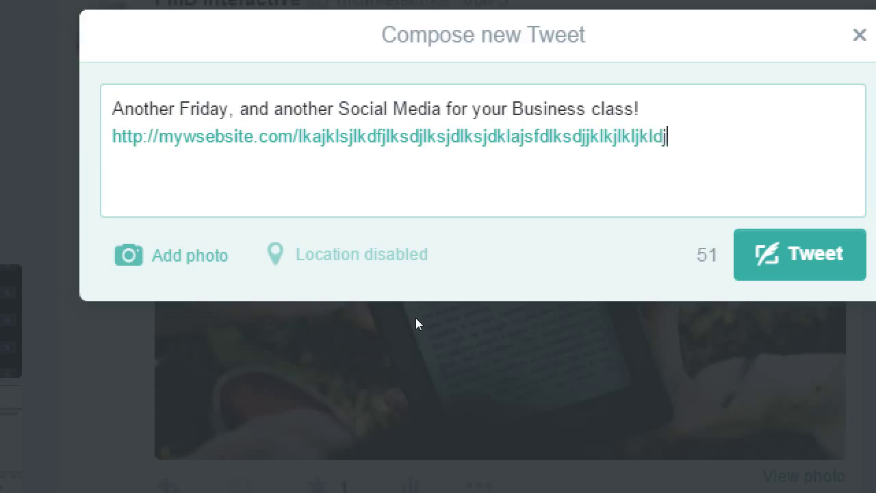
{"action": "type", "text": "kdfljdkjfkdjfdkfkjdkjdkjdkdfjkdjfkdjkdjdfkjdkfjdfk"}
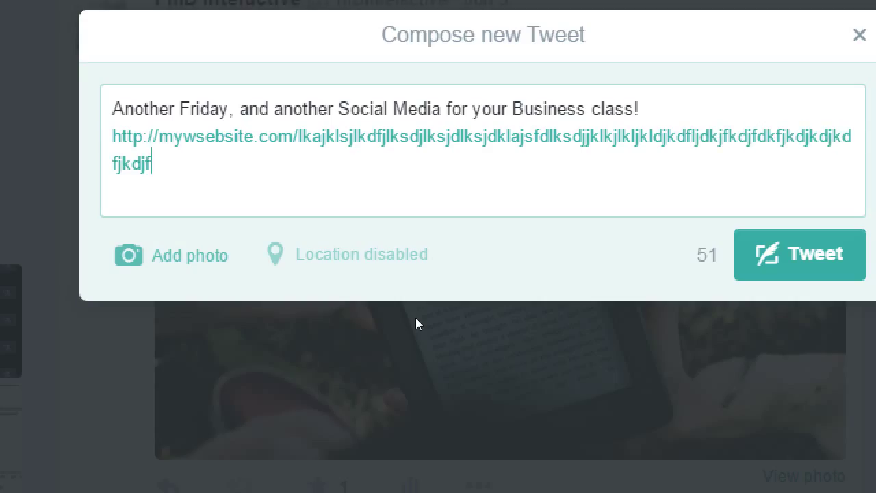
{"action": "type", "text": "jkjkjkj"}
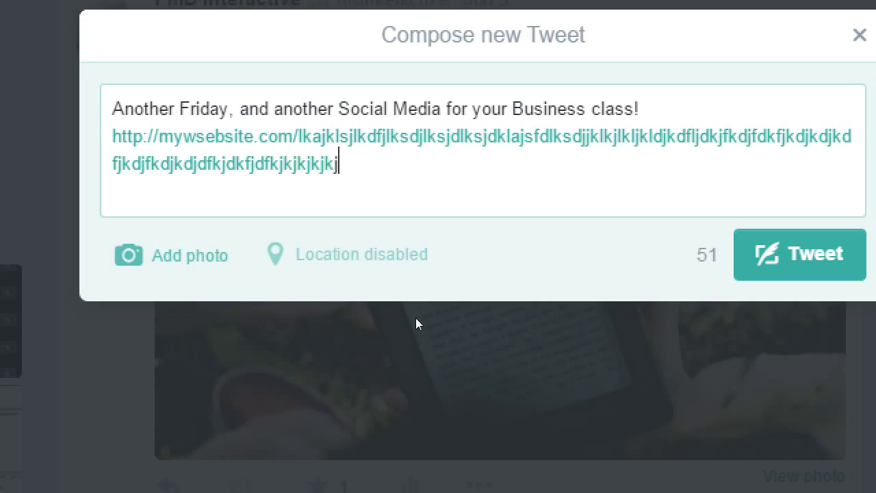
{"action": "type", "text": "kjkjkjkjkjkjkjkjkjkjkjkjkj"}
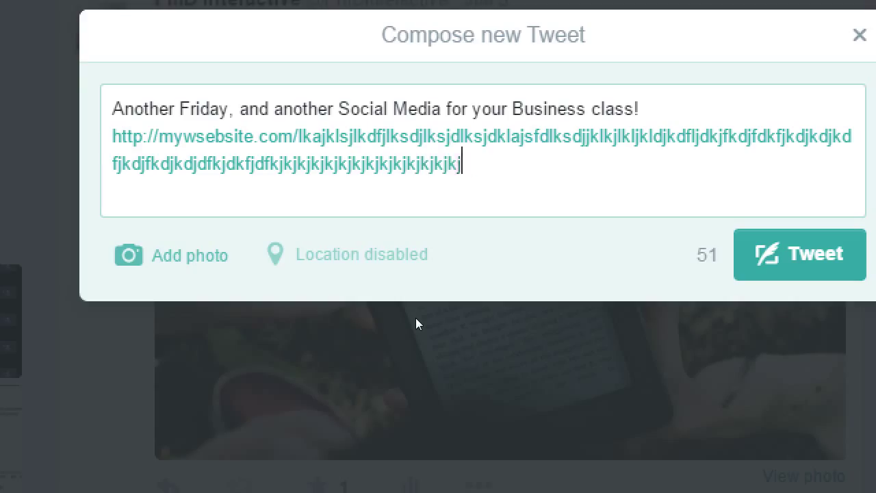
{"action": "type", "text": "k kjkjkjkk"}
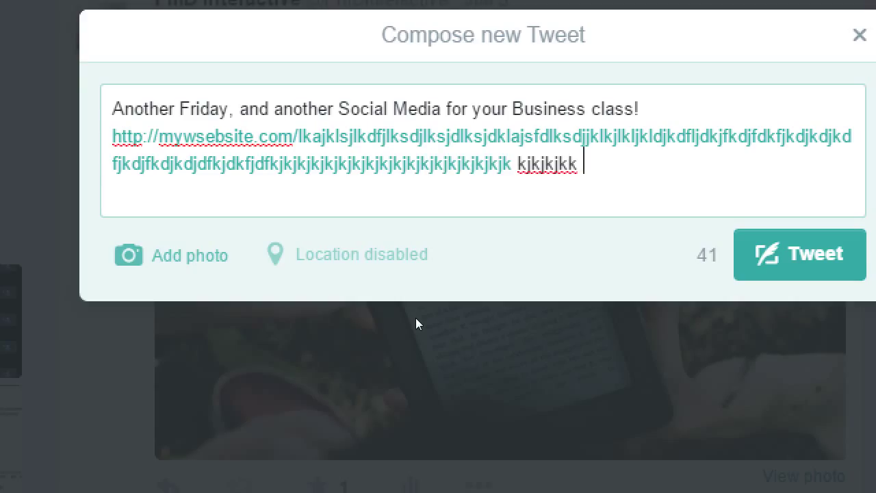
Step: Delete the stray word "kjkjkjkk" after the long link
{"action": "key", "text": "BackSpace"}
{"action": "key", "text": "BackSpace"}
{"action": "key", "text": "BackSpace"}
{"action": "key", "text": "BackSpace"}
{"action": "key", "text": "BackSpace"}
{"action": "key", "text": "BackSpace"}
{"action": "key", "text": "BackSpace"}
{"action": "key", "text": "BackSpace"}
{"action": "key", "text": "BackSpace"}
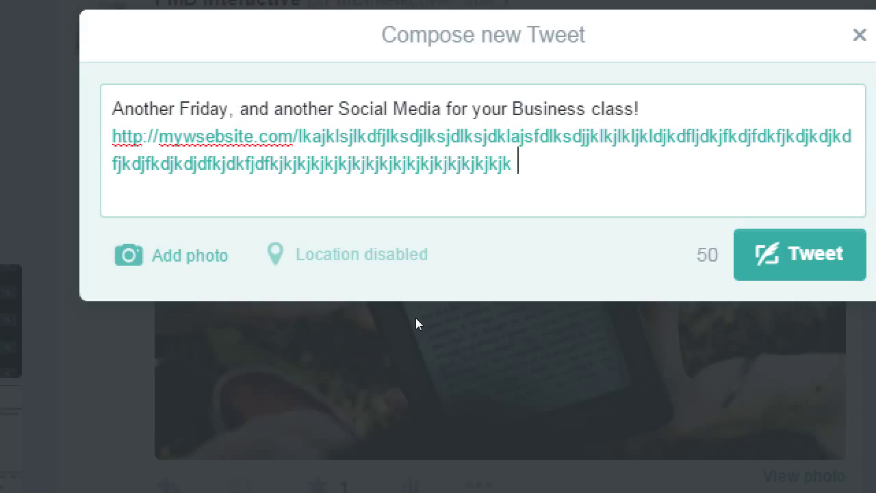
Step: Delete the whole long link and its line break, leaving only the Tweet's opening sentence
{"action": "key", "text": "shift+Up"}
{"action": "key", "text": "shift+Home"}
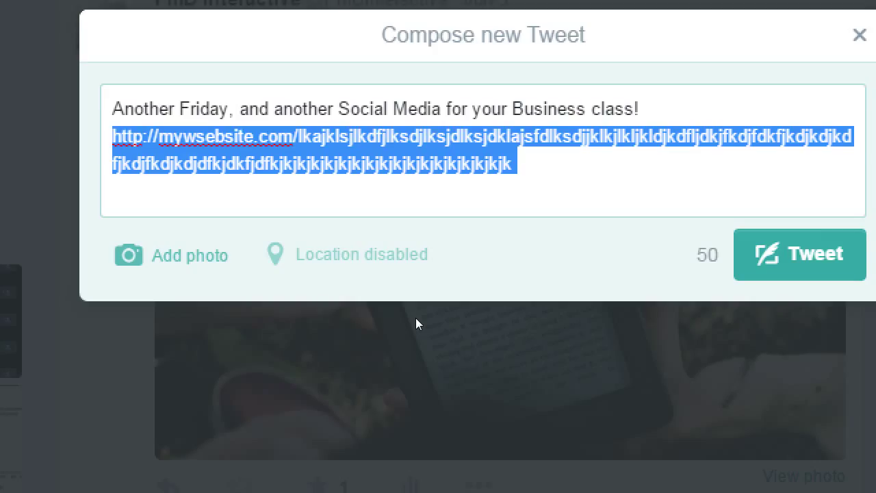
{"action": "key", "text": "BackSpace"}
{"action": "key", "text": "BackSpace"}
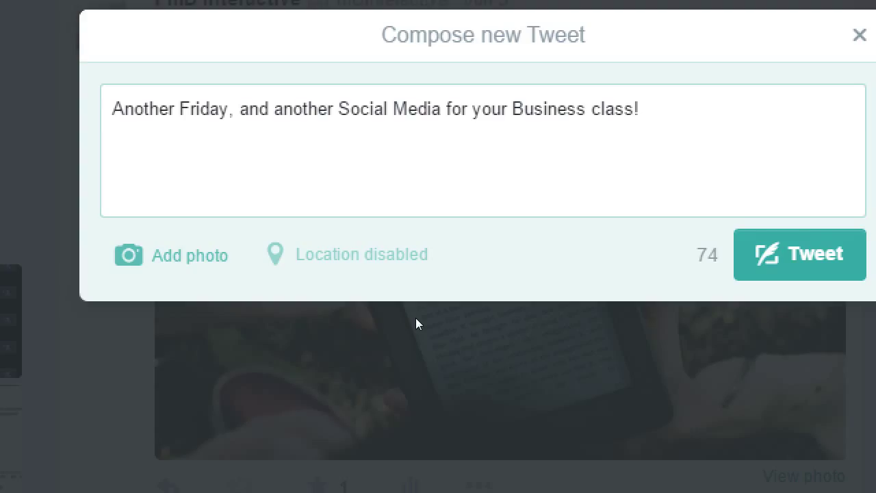
{"action": "key", "text": "Return"}
{"action": "type", "text": "http://y"}
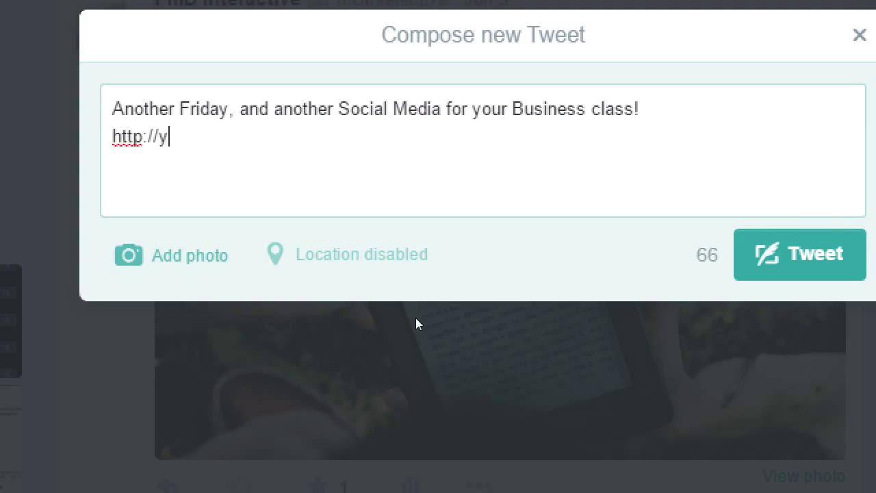
{"action": "type", "text": "oursite.com/m"}
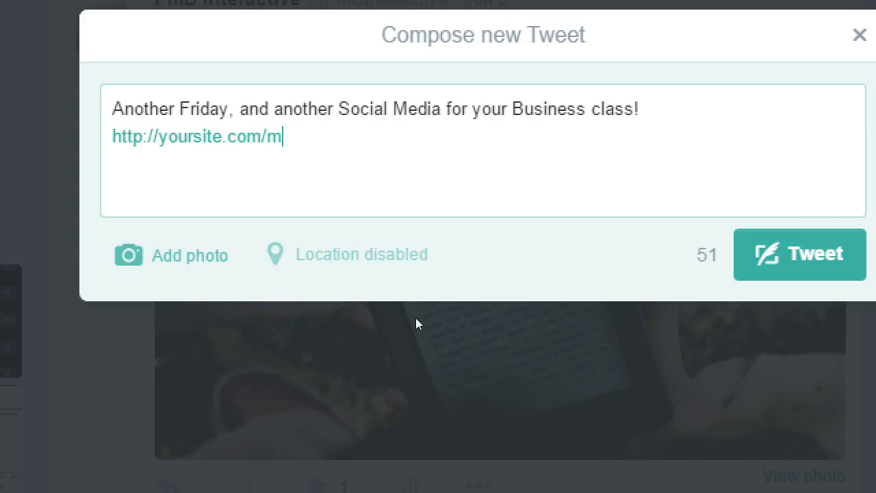
{"action": "type", "text": "ylongaddresst"}
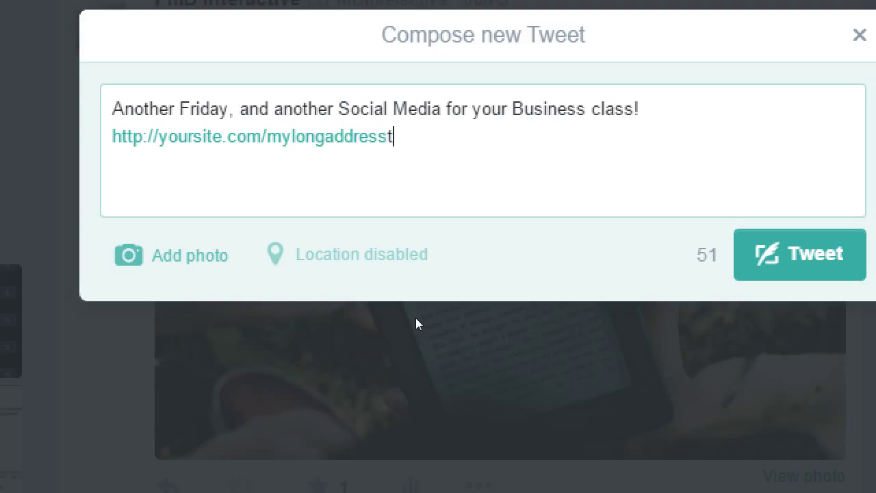
{"action": "type", "text": "hatjustgoesonand"}
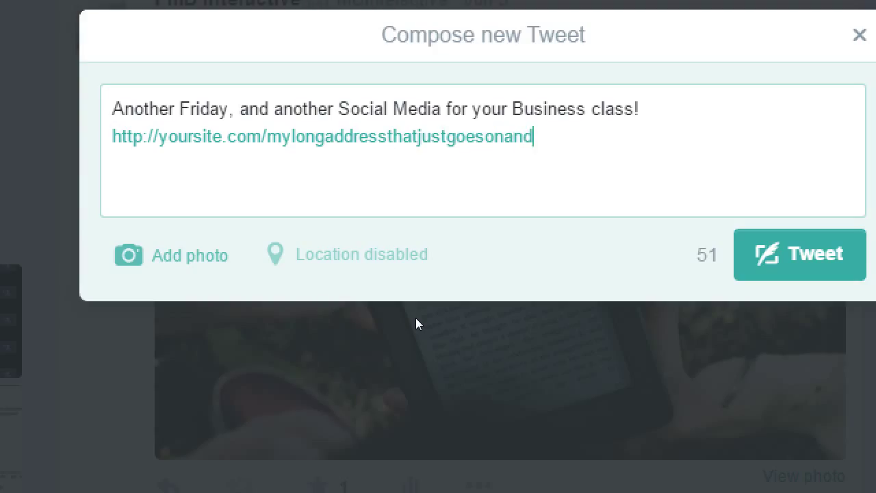
{"action": "type", "text": "on"}
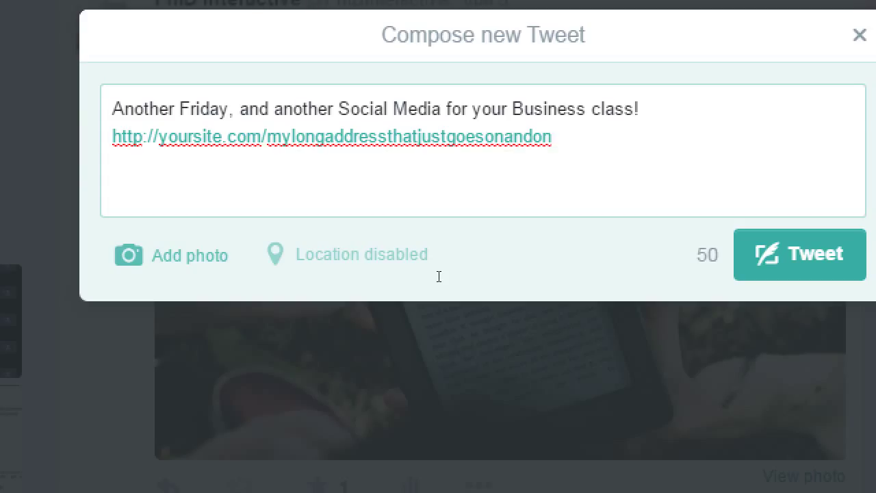
Step: Delete the yoursite.com link from the Tweet's second line
{"action": "key", "text": "shift+Home"}
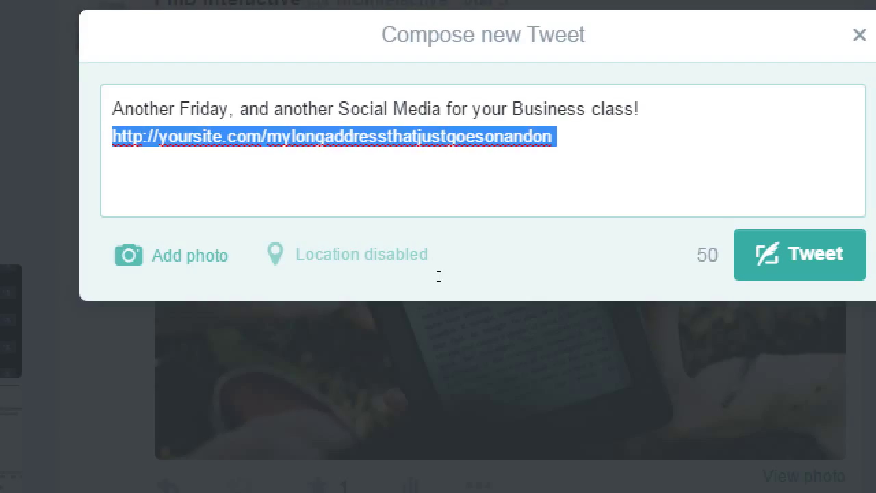
{"action": "key", "text": "BackSpace"}
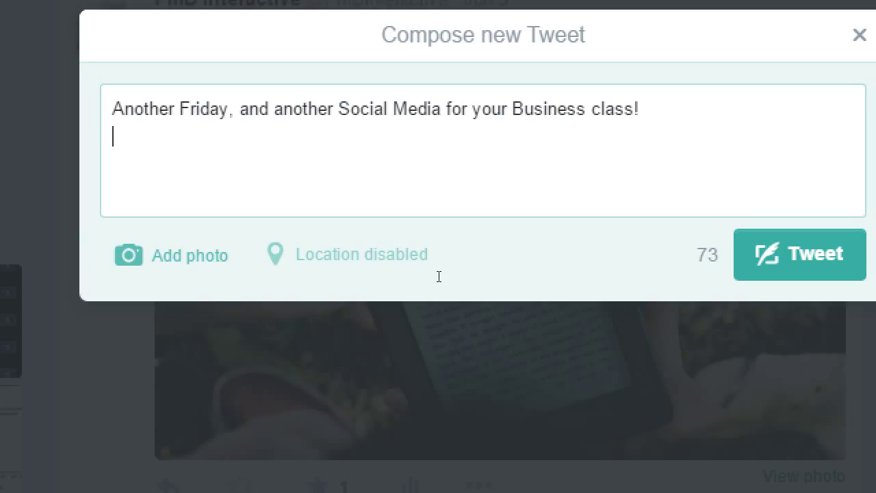
{"action": "type", "text": "http://"}
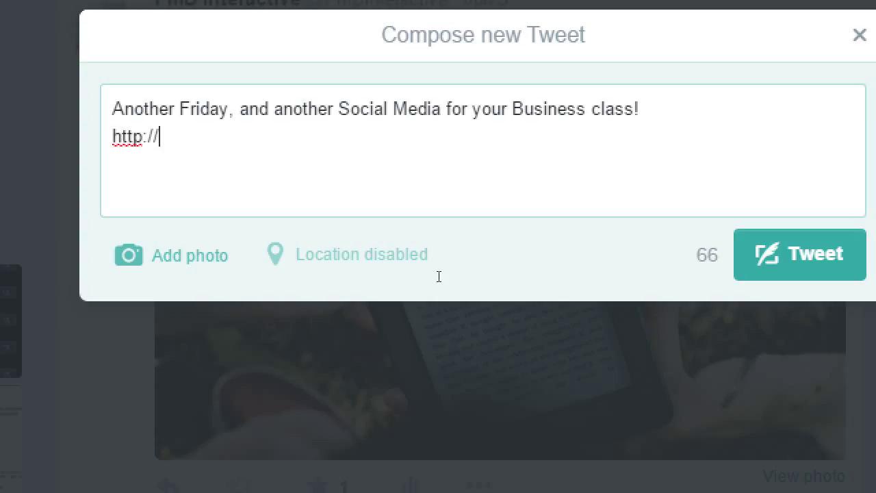
{"action": "type", "text": "sdce.edu"}
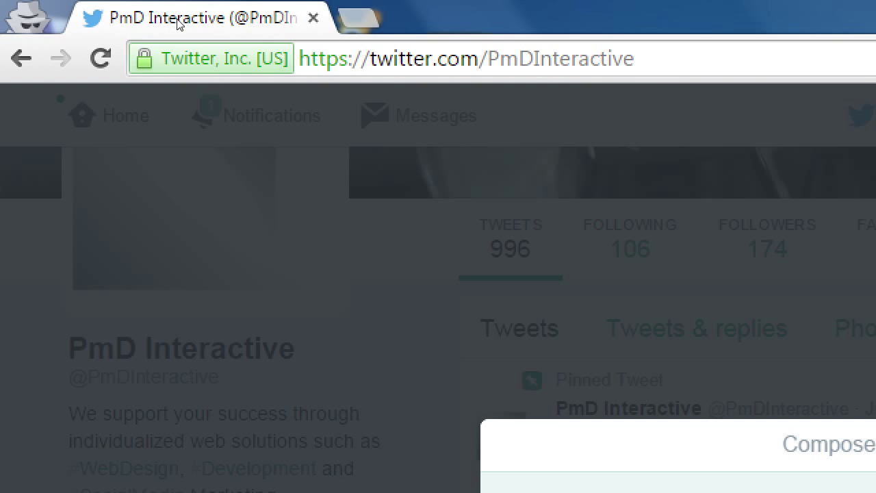
{"action": "key", "text": "ctrl+t"}
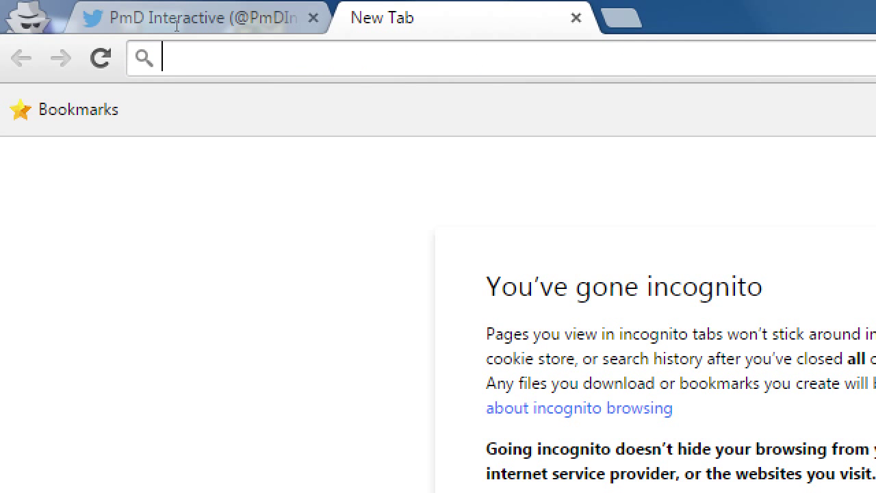
{"action": "type", "text": "pmd"}
{"action": "key", "text": "Down"}
{"action": "key", "text": "Down"}
{"action": "key", "text": "Down"}
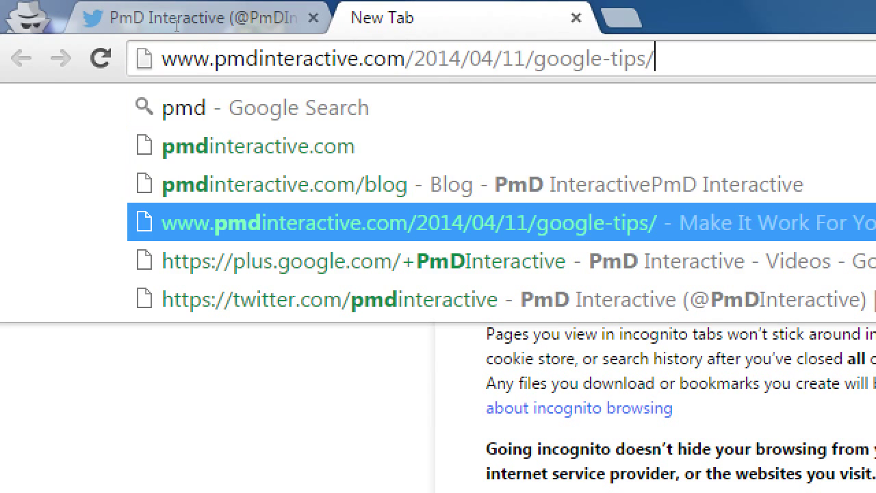
{"action": "key", "text": "Return"}
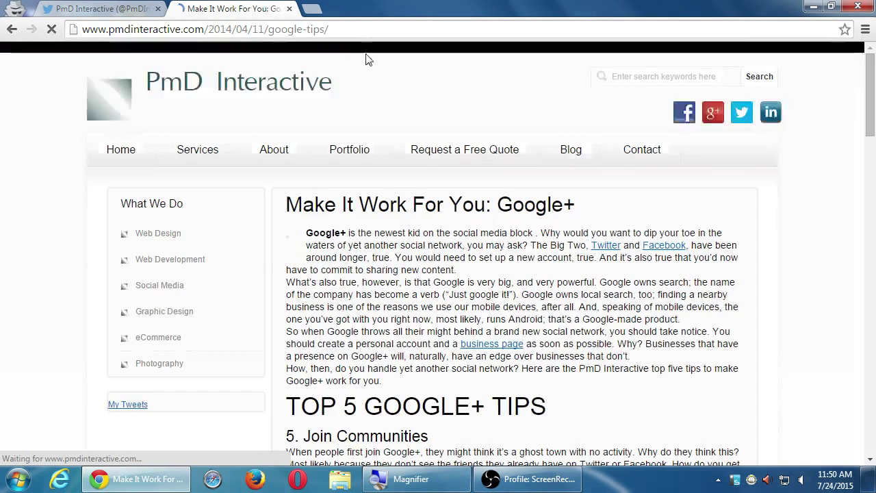
{"action": "scroll", "coordinate": [412, 244], "scroll_direction": "down", "scroll_amount": 2}
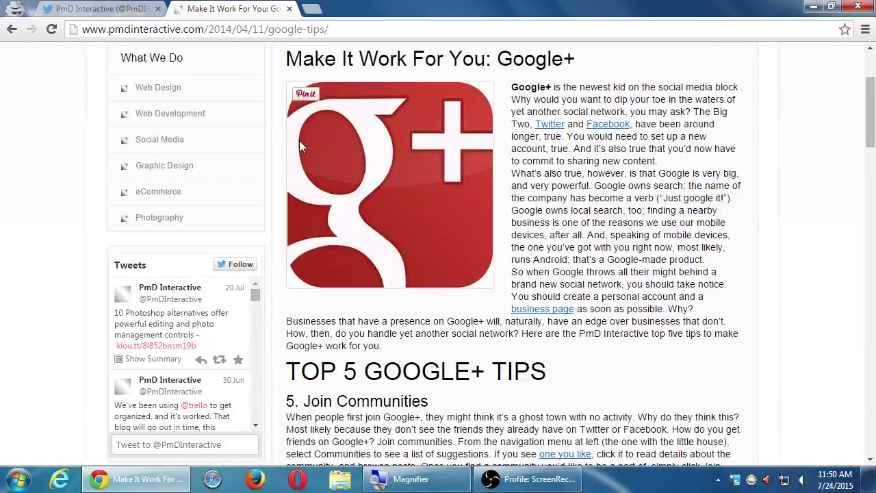
{"action": "scroll", "coordinate": [302, 141], "scroll_direction": "down", "scroll_amount": 10}
{"action": "scroll", "coordinate": [378, 233], "scroll_direction": "down", "scroll_amount": 9}
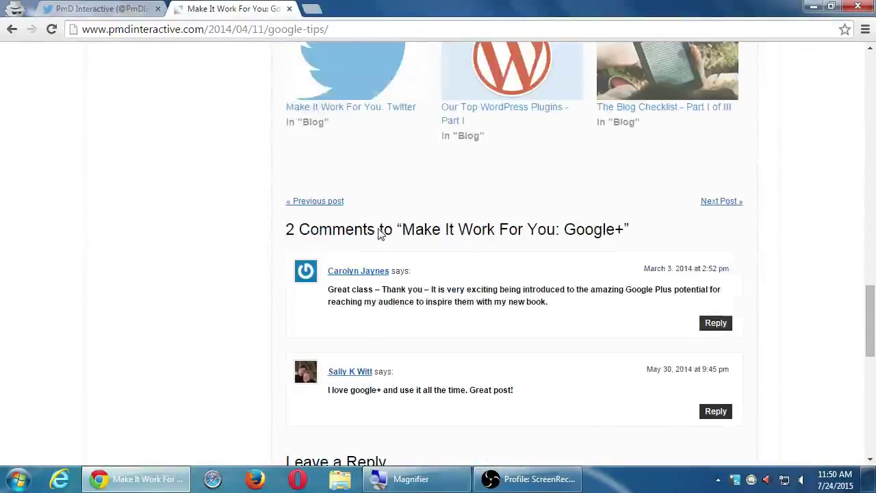
{"action": "scroll", "coordinate": [381, 231], "scroll_direction": "up", "scroll_amount": 6}
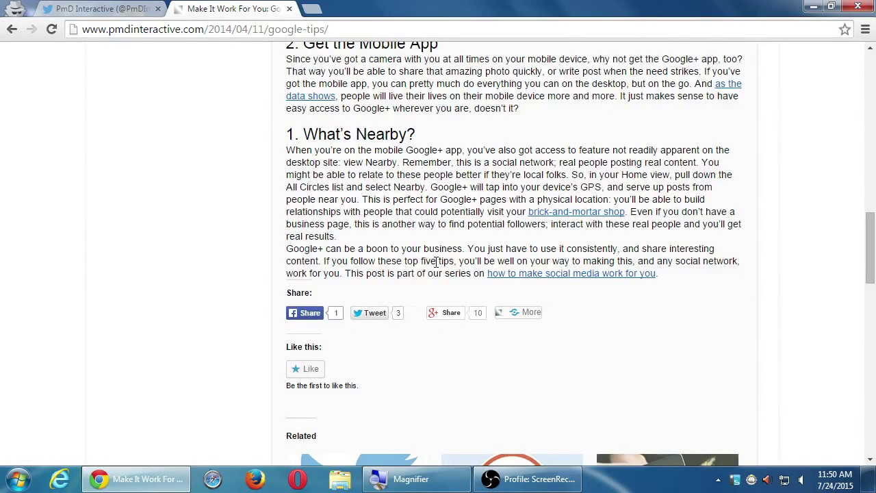
Step: Copy the full web address of the Google+ tips article
{"action": "key", "text": "super+plus"}
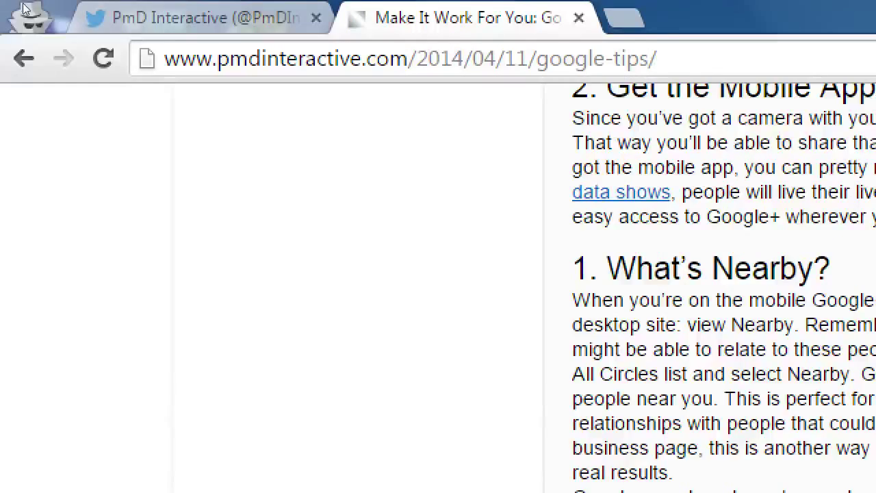
{"action": "key", "text": "ctrl+l"}
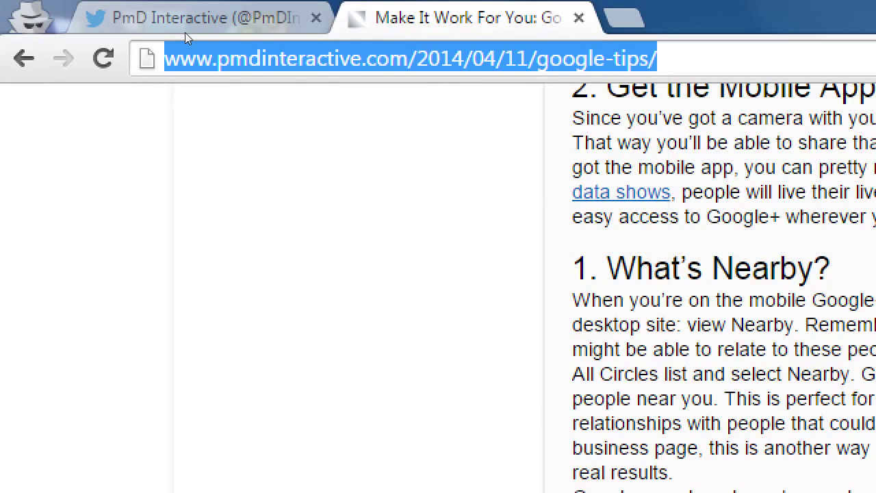
{"action": "right_click", "coordinate": [184, 32]}
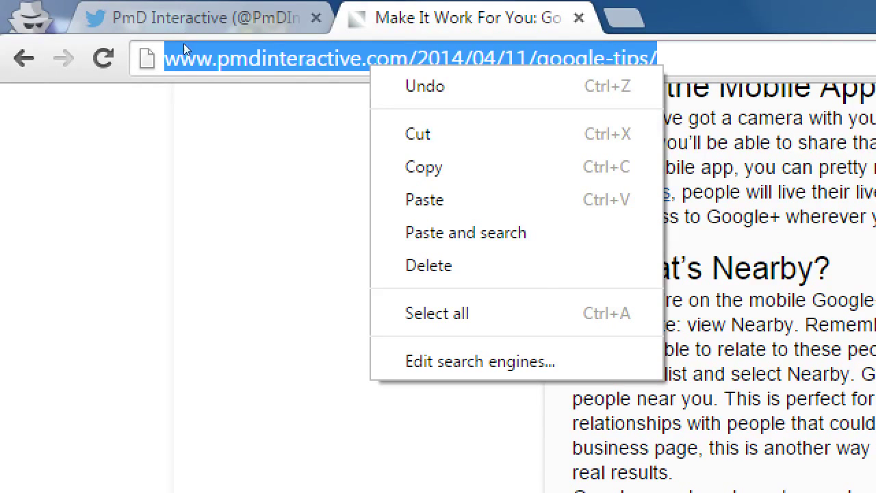
{"action": "left_click", "coordinate": [209, 90]}
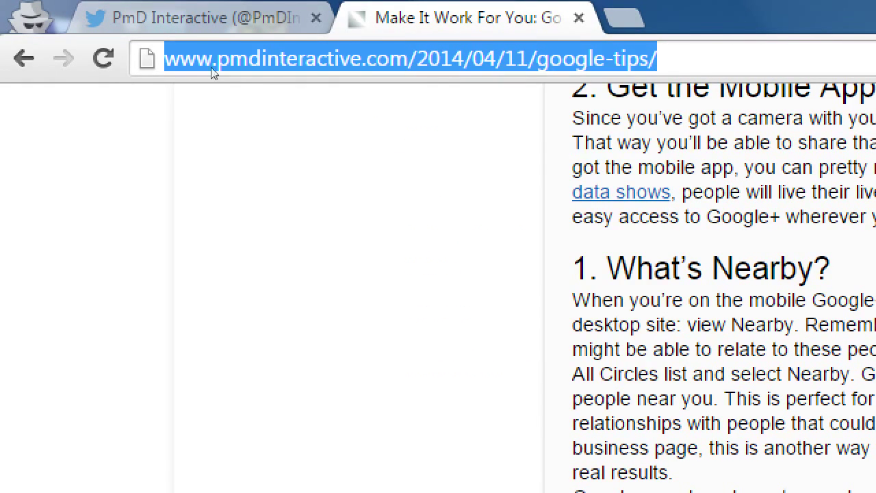
{"action": "left_click", "coordinate": [231, 25]}
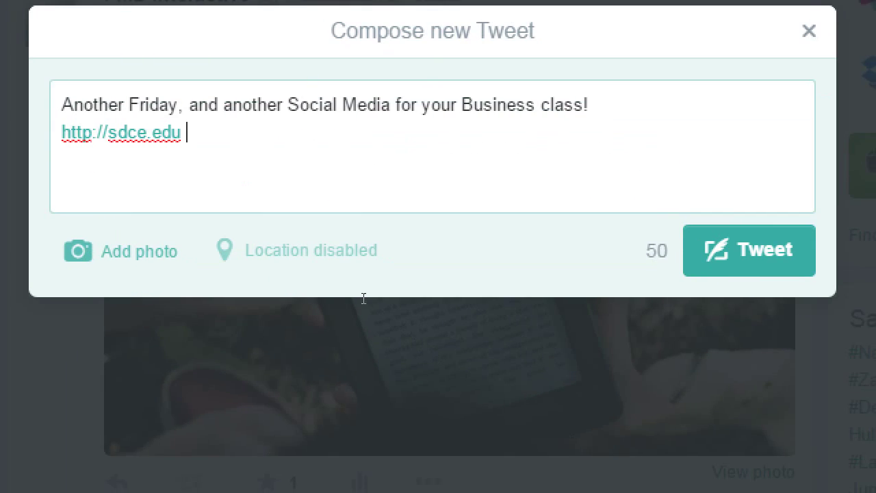
{"action": "key", "text": "shift+Home"}
{"action": "key", "text": "shift+F10"}
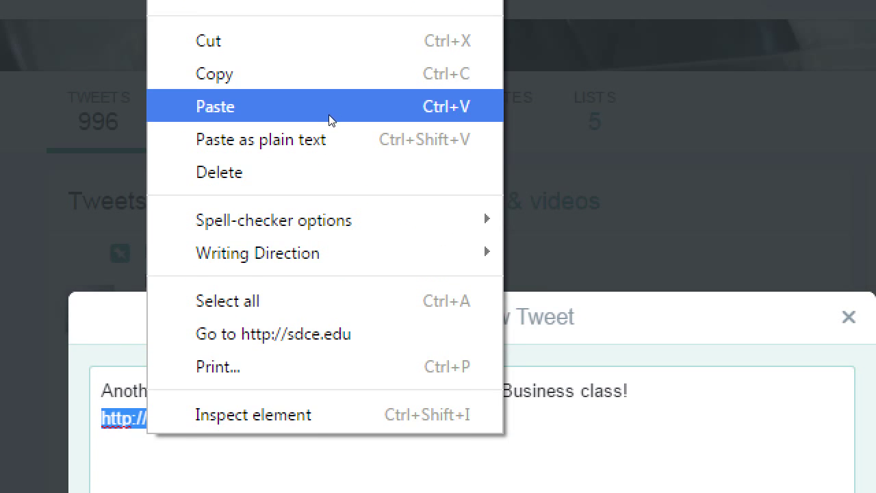
{"action": "left_click", "coordinate": [328, 13]}
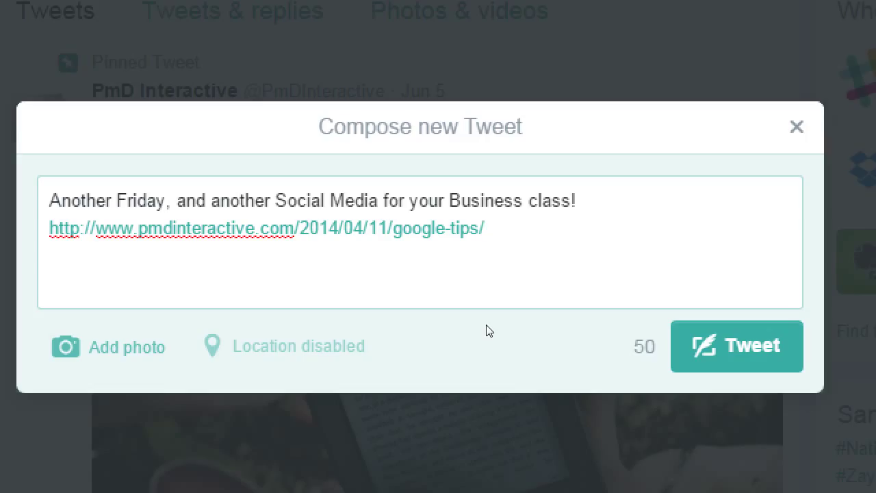
{"action": "key", "text": "ctrl+z"}
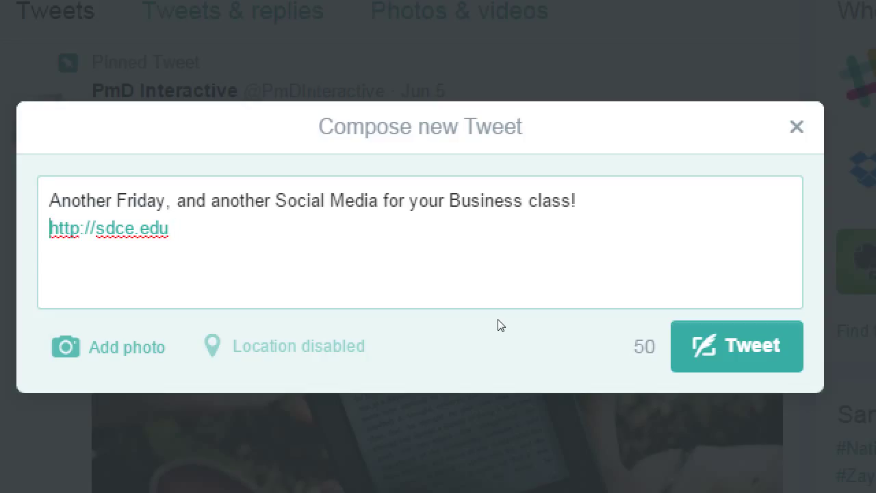
Step: Insert the text "The FREE class is found" before the sdce.edu link on the Tweet's second line
{"action": "type", "text": "class! "}
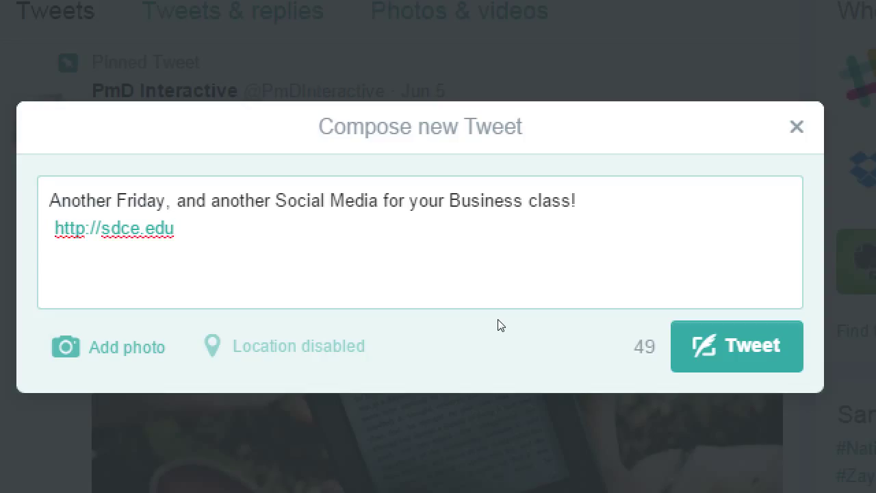
{"action": "type", "text": "The"}
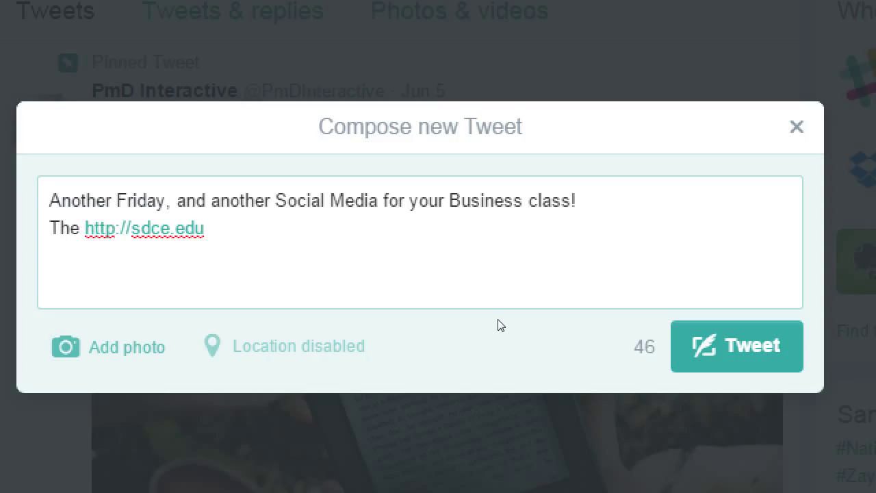
{"action": "type", "text": " FREE class "}
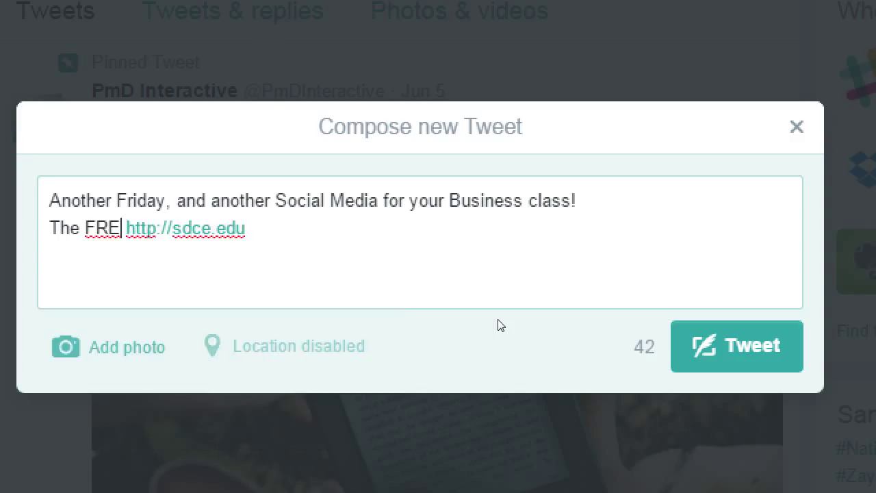
{"action": "type", "text": "is found"}
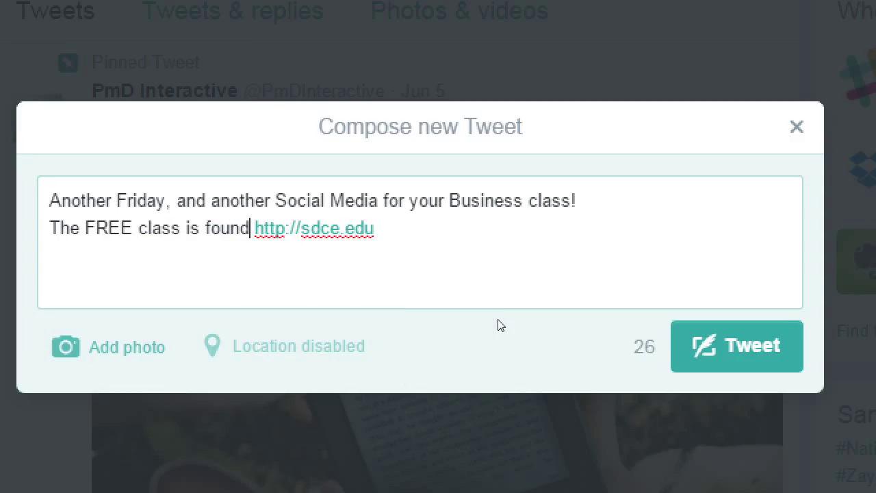
Step: Change the text before the sdce.edu link to "That FREE class and more are at:" and post the Tweet
{"action": "key", "text": "shift+Home"}
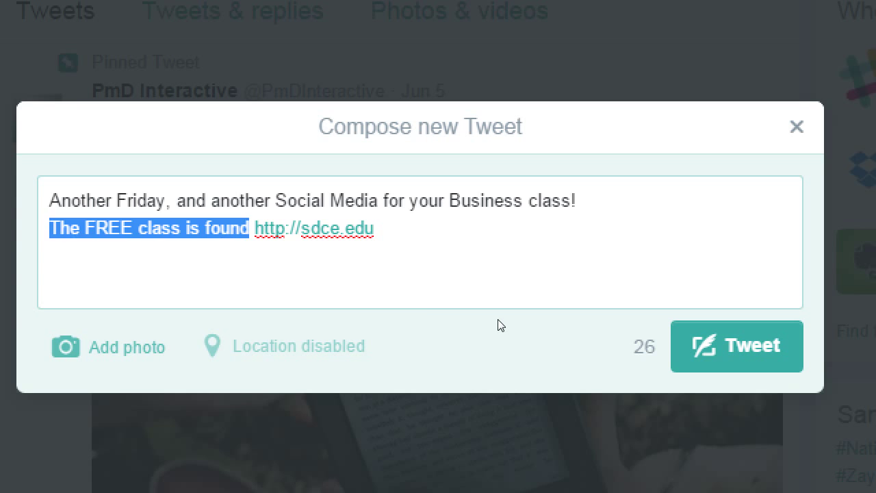
{"action": "type", "text": "That FREE clas"}
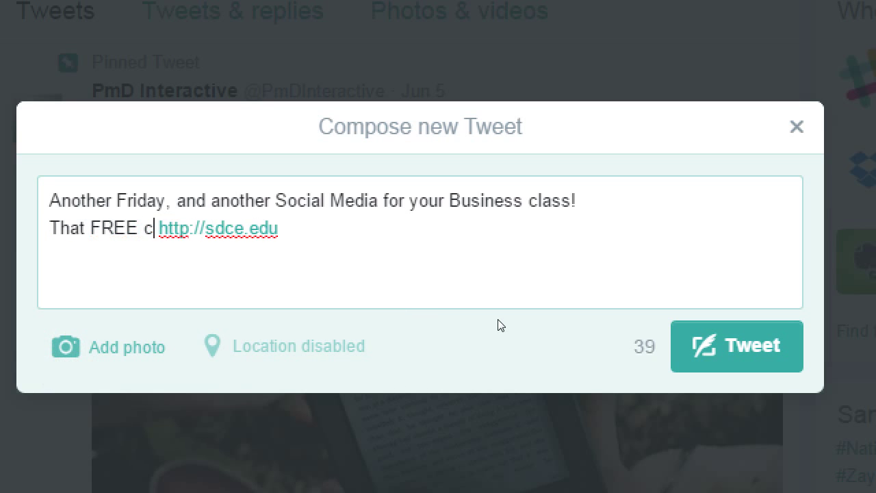
{"action": "type", "text": "s and more ar"}
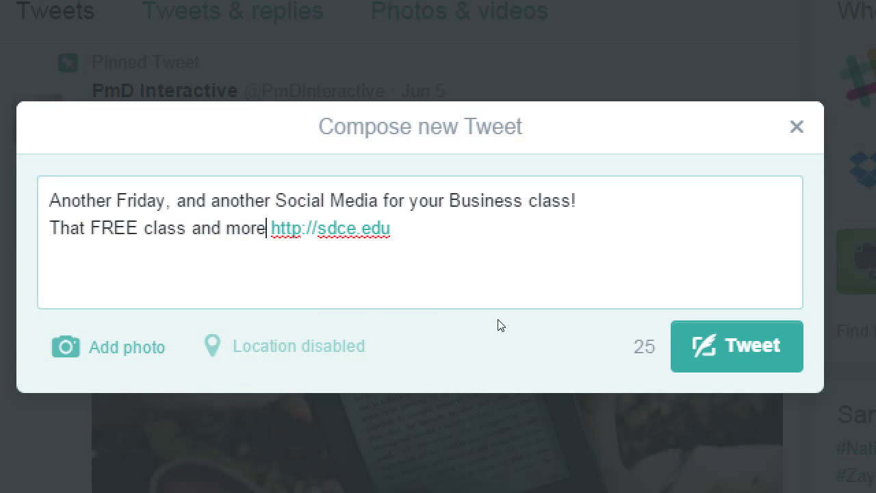
{"action": "type", "text": "e at:"}
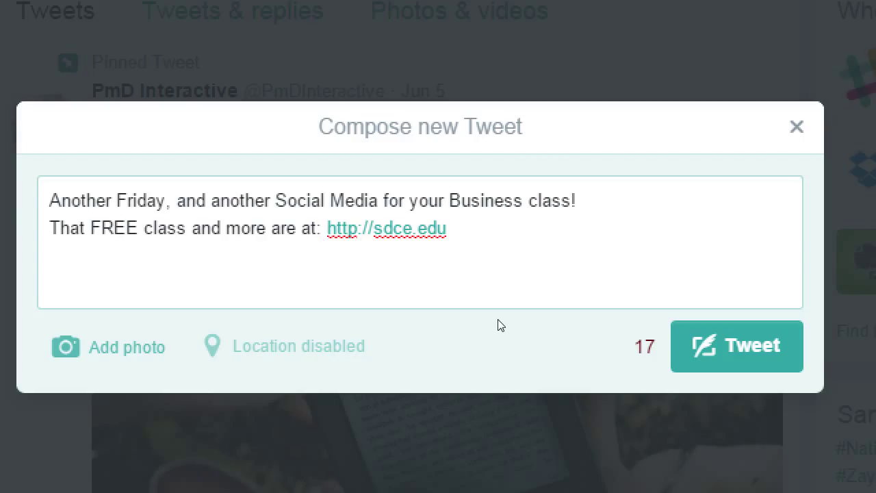
{"action": "key", "text": "ctrl+Return"}
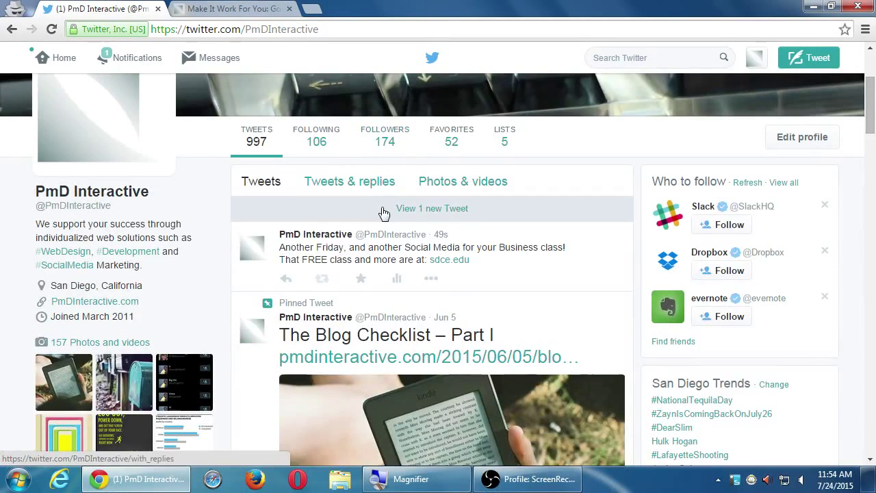
Step: Update the profile timeline and review how the posted Friday class Tweet and its link appear on the profile page
{"action": "left_click", "coordinate": [560, 357]}
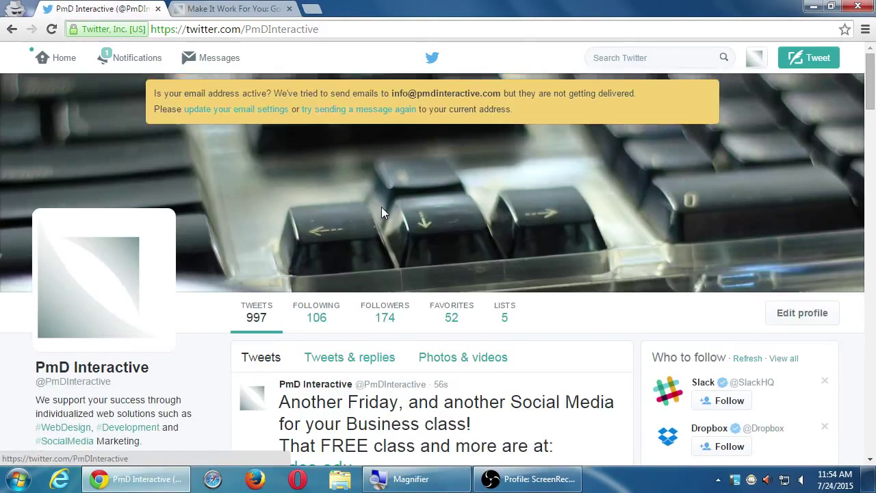
{"action": "scroll", "coordinate": [403, 235], "scroll_direction": "down", "scroll_amount": 4}
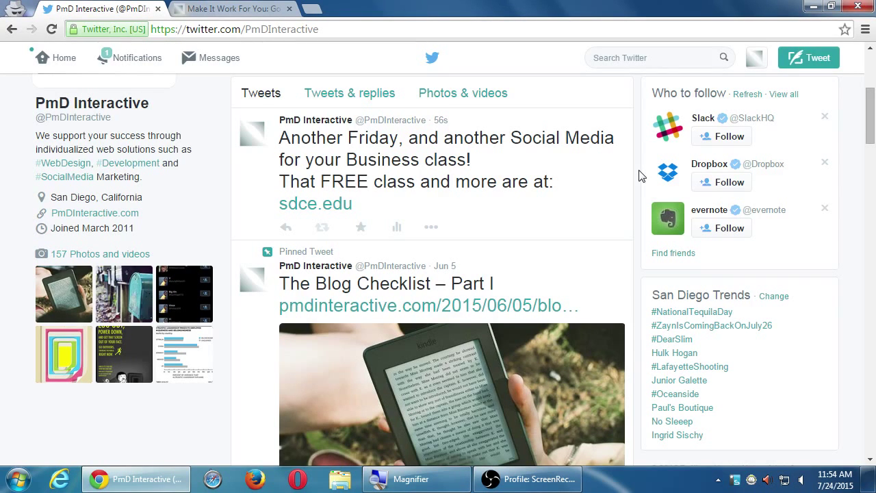
{"action": "scroll", "coordinate": [458, 445], "scroll_direction": "up", "scroll_amount": 4}
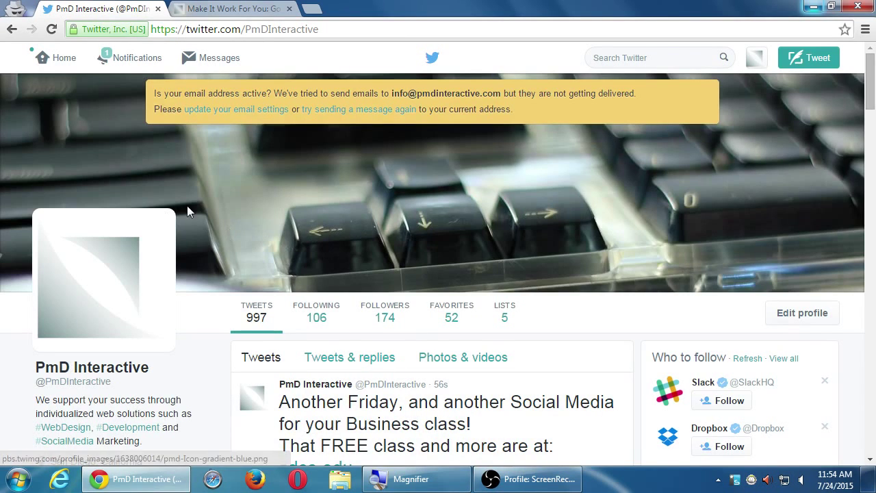
{"action": "scroll", "coordinate": [301, 291], "scroll_direction": "down", "scroll_amount": 2}
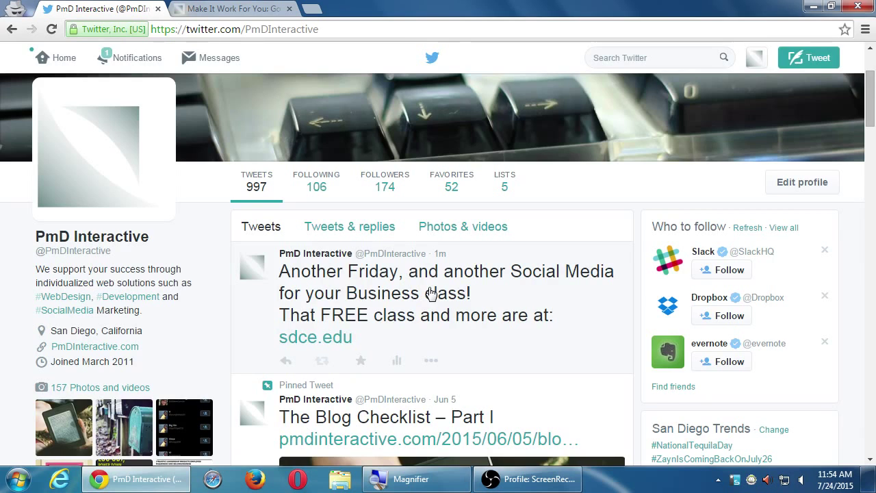
{"action": "scroll", "coordinate": [567, 299], "scroll_direction": "down", "scroll_amount": 1}
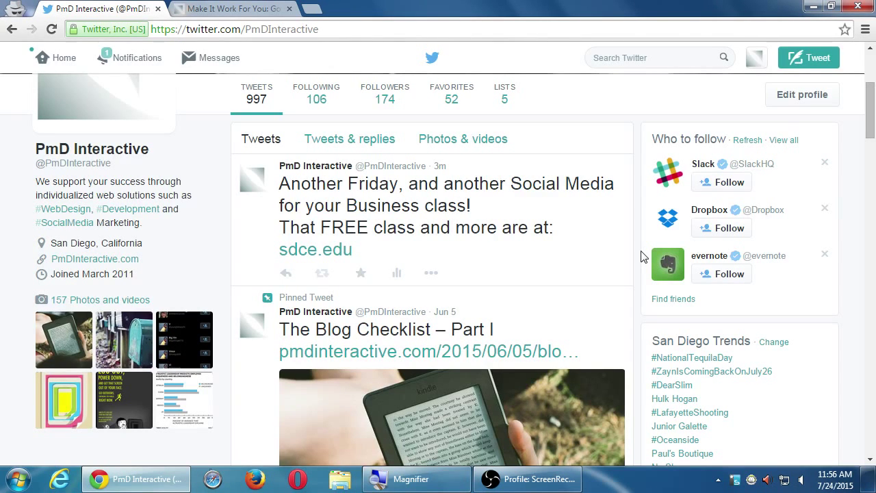
{"action": "scroll", "coordinate": [519, 269], "scroll_direction": "up", "scroll_amount": 2}
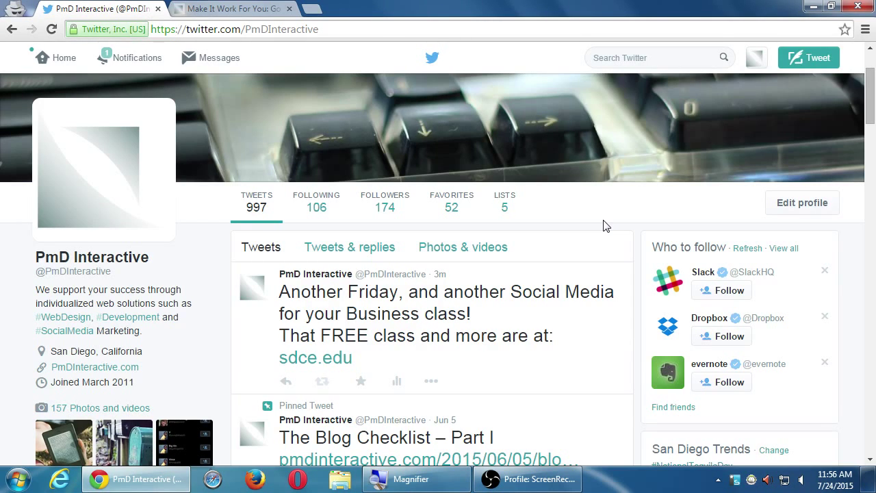
Step: Reload the profile page and find the "Another triumphant class!" photo Tweet in the timeline
{"action": "key", "text": "F5"}
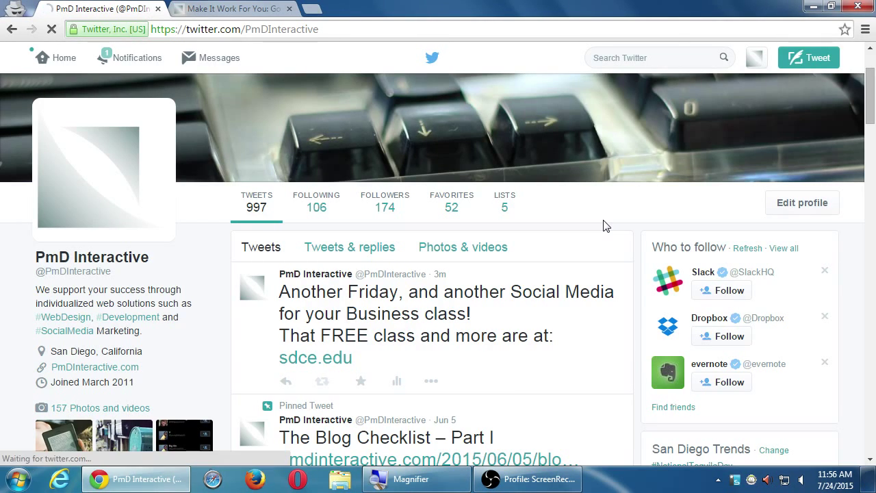
{"action": "scroll", "coordinate": [589, 271], "scroll_direction": "down", "scroll_amount": 5}
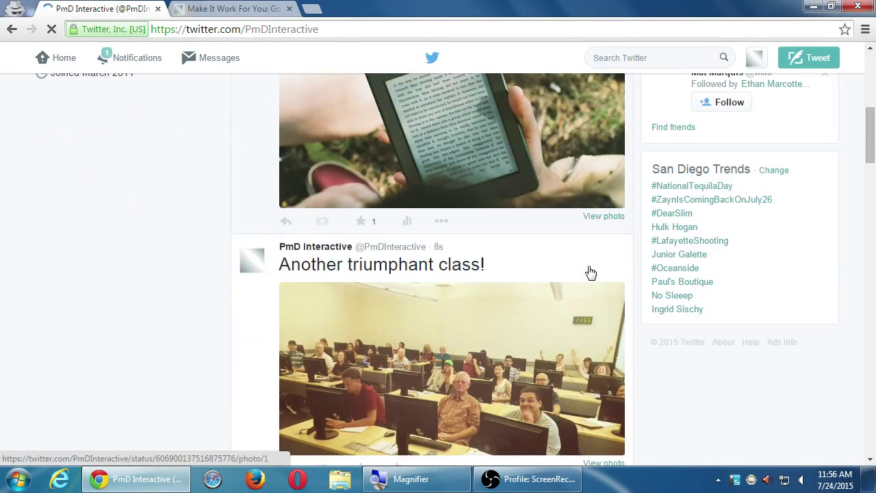
{"action": "scroll", "coordinate": [589, 272], "scroll_direction": "down", "scroll_amount": 3}
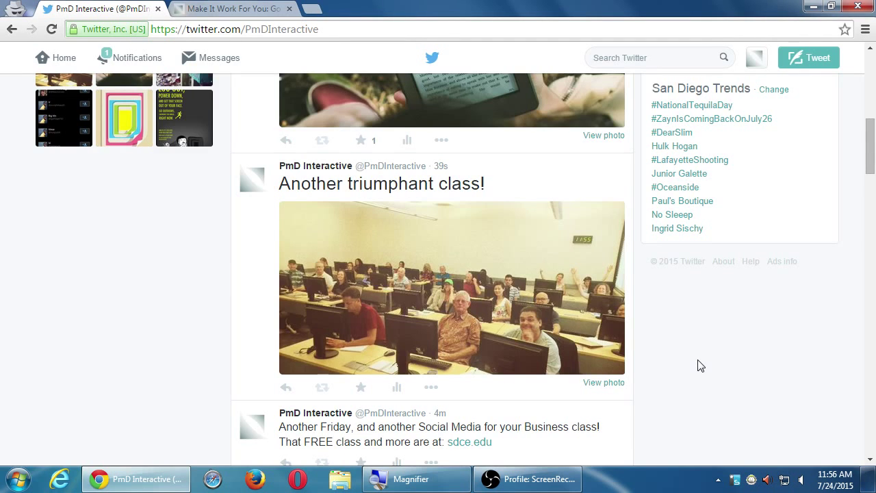
Step: Open bufferapp.com in a new browser tab and highlight its web address
{"action": "key", "text": "ctrl+t"}
{"action": "key", "text": "super+plus"}
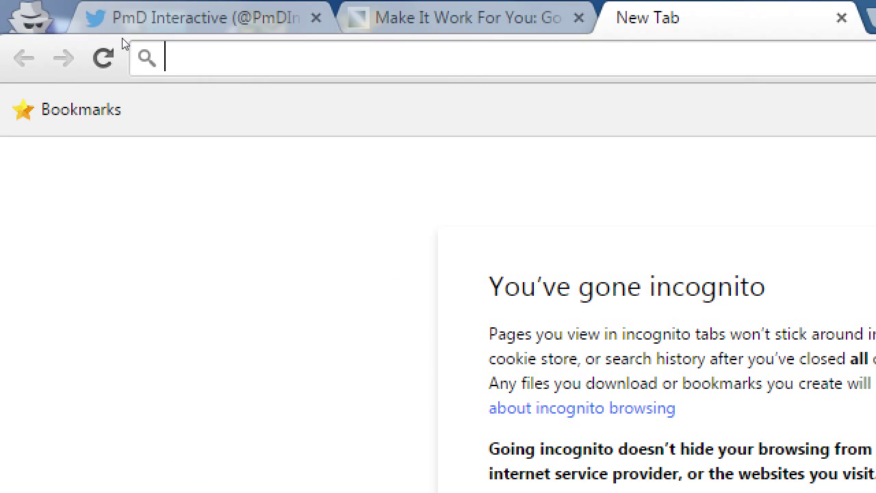
{"action": "type", "text": "bufferapp.com"}
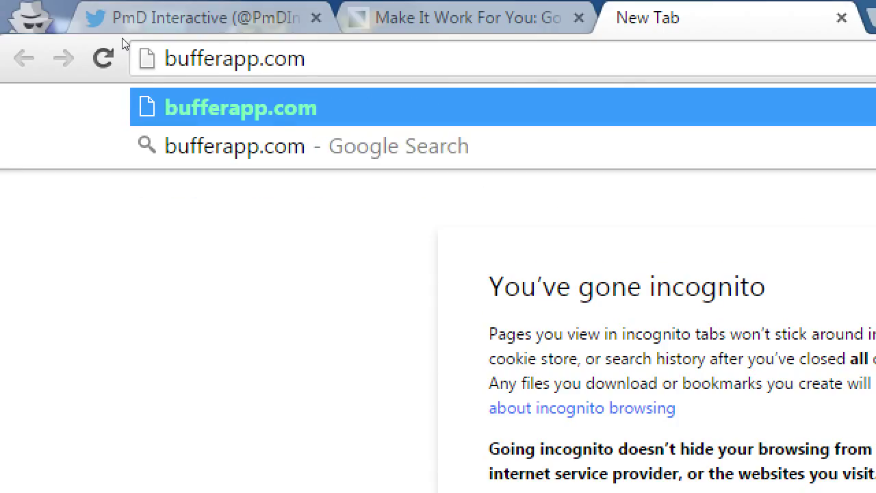
{"action": "key", "text": "Return"}
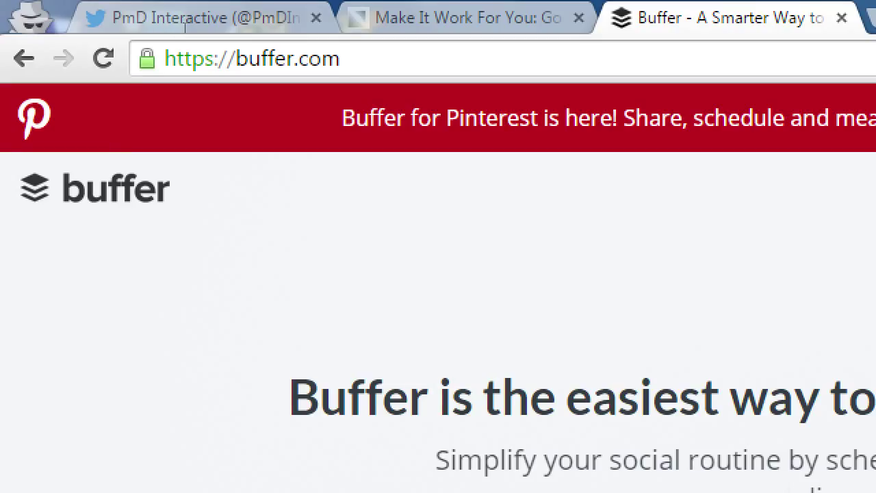
{"action": "left_click", "coordinate": [182, 32]}
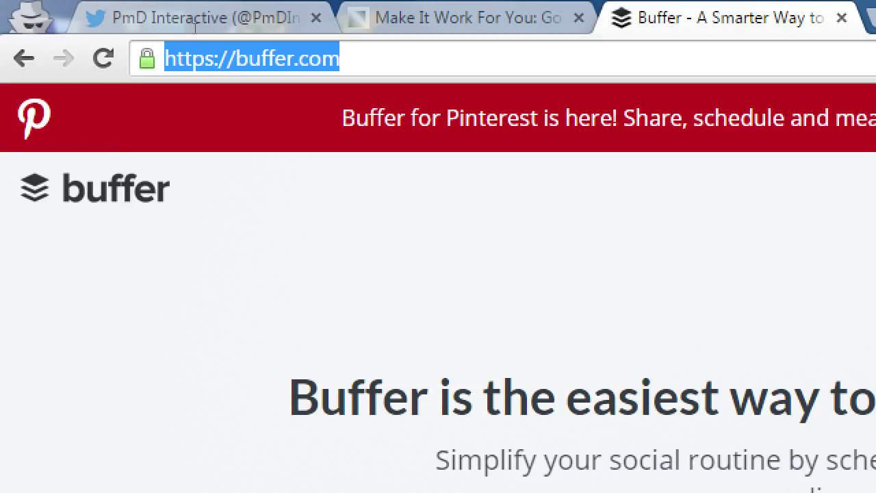
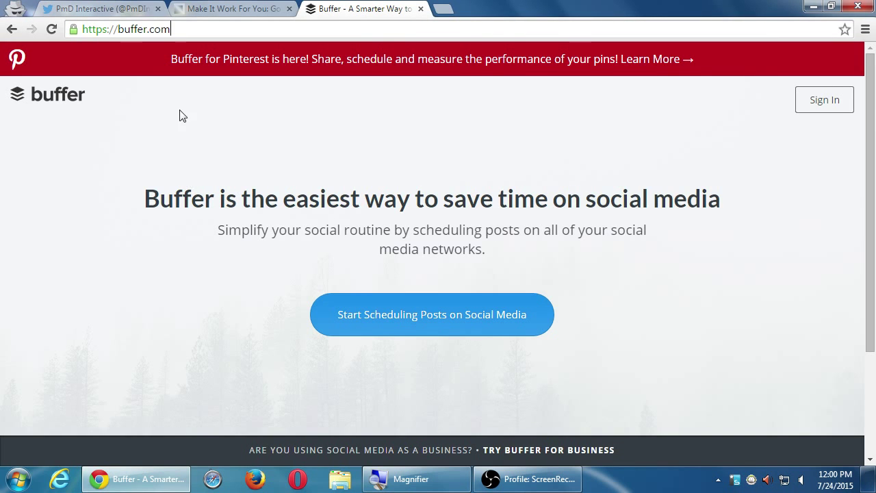
{"action": "left_click", "coordinate": [115, 7]}
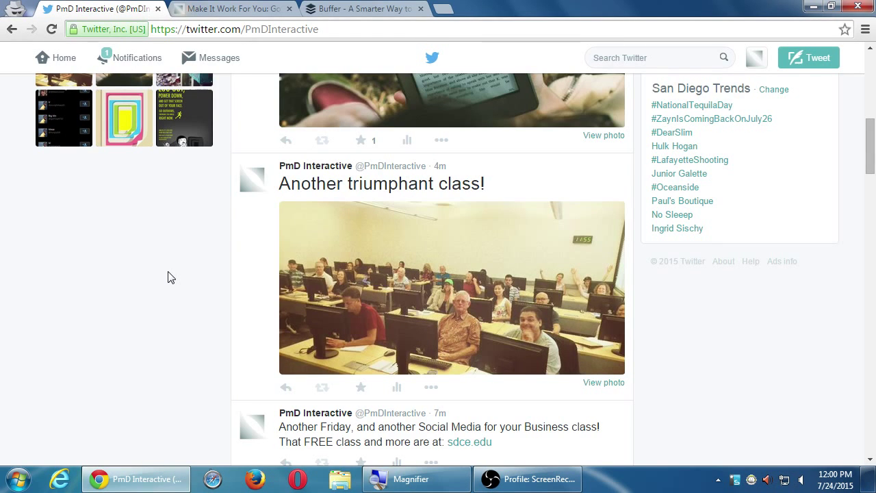
{"action": "scroll", "coordinate": [209, 313], "scroll_direction": "up", "scroll_amount": 10}
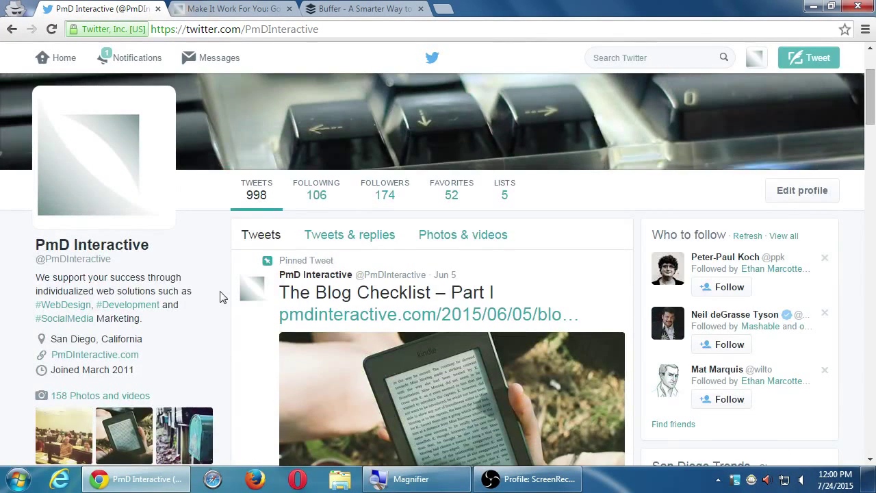
{"action": "scroll", "coordinate": [236, 296], "scroll_direction": "down", "scroll_amount": 4}
{"action": "scroll", "coordinate": [239, 296], "scroll_direction": "down", "scroll_amount": 2}
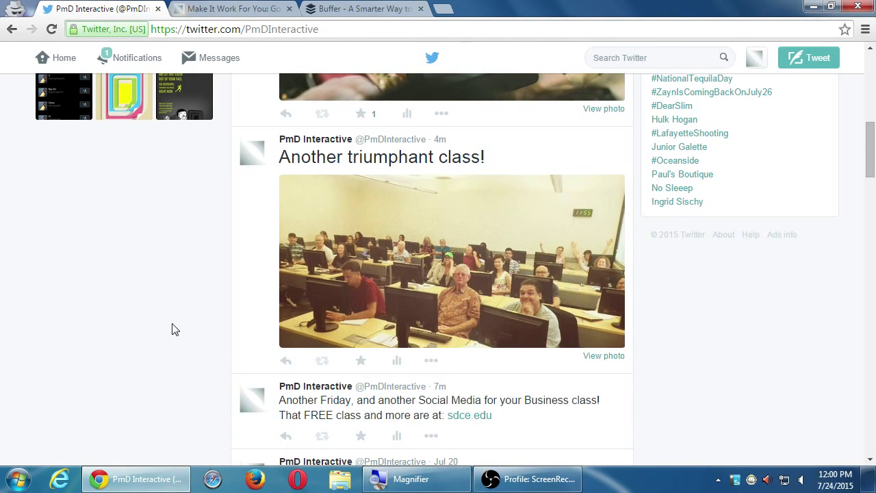
{"action": "scroll", "coordinate": [175, 330], "scroll_direction": "down", "scroll_amount": 3}
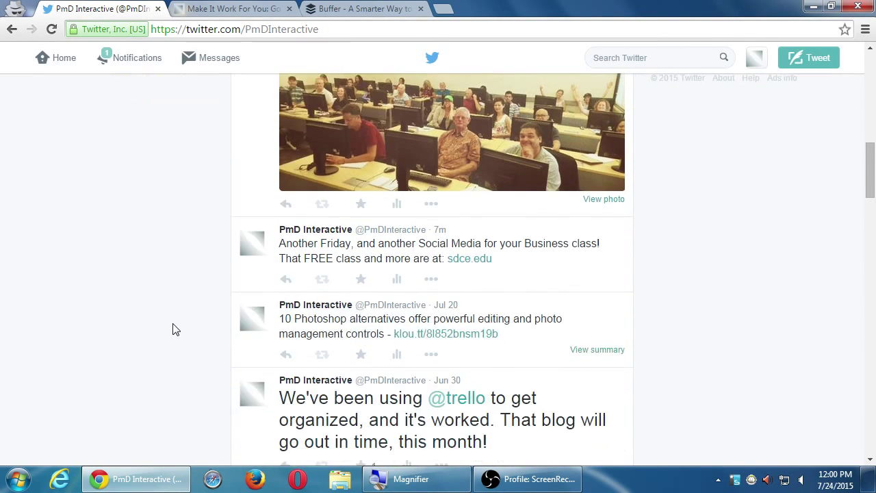
{"action": "scroll", "coordinate": [173, 330], "scroll_direction": "down", "scroll_amount": 2}
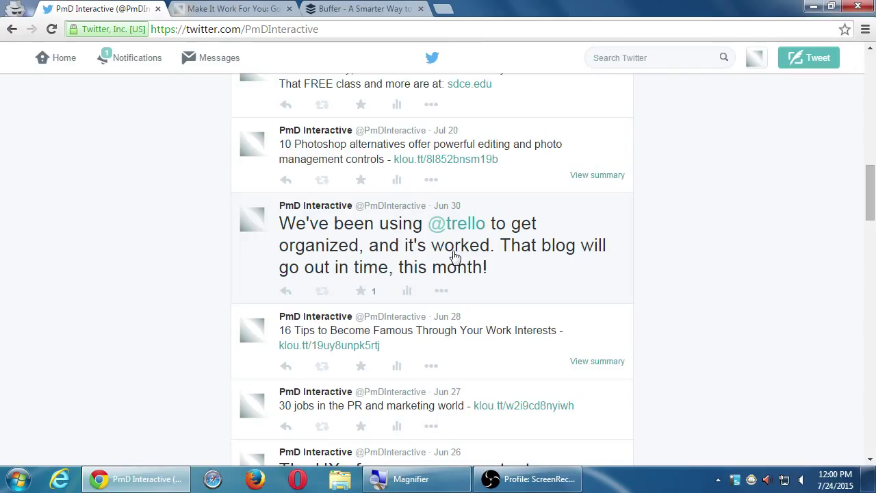
{"action": "left_click", "coordinate": [570, 259]}
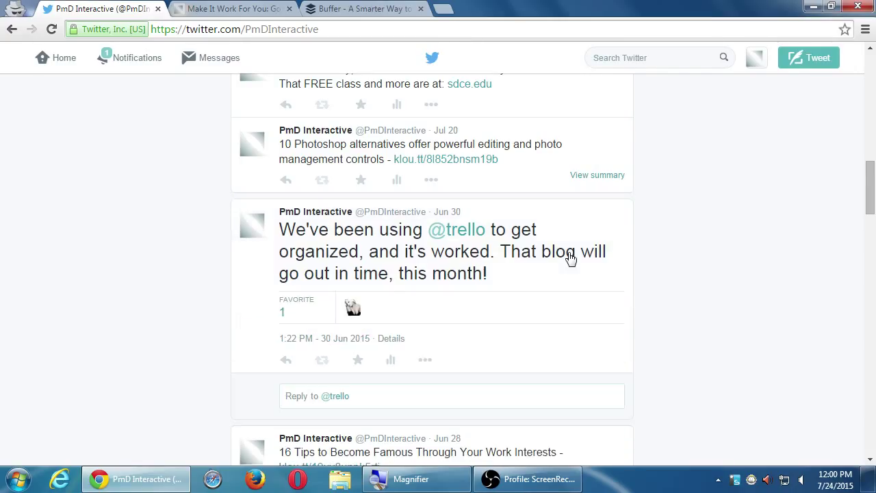
{"action": "left_click", "coordinate": [558, 294]}
{"action": "scroll", "coordinate": [559, 294], "scroll_direction": "down", "scroll_amount": 1}
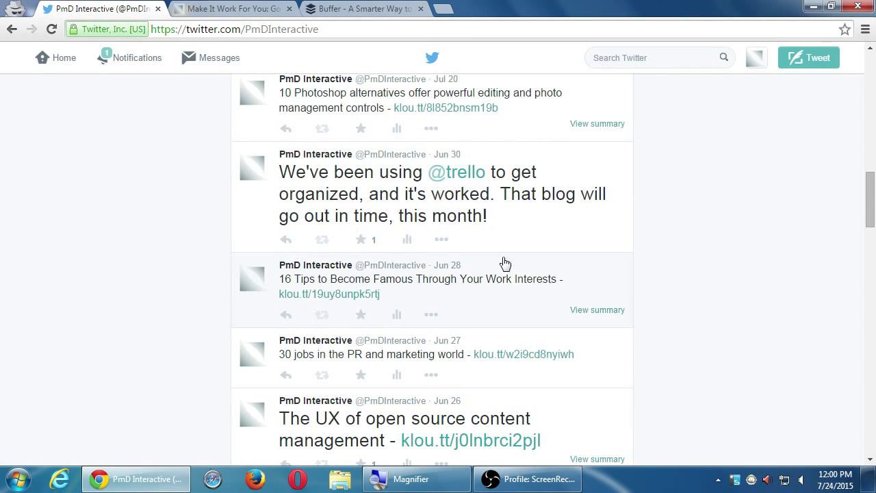
{"action": "left_click", "coordinate": [470, 177]}
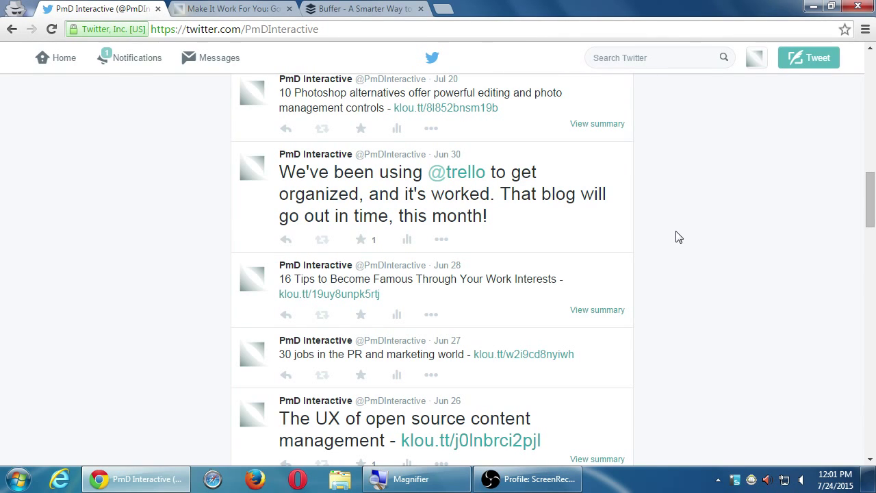
Step: Search Twitter for "i need a website"
{"action": "scroll", "coordinate": [674, 237], "scroll_direction": "up", "scroll_amount": 13}
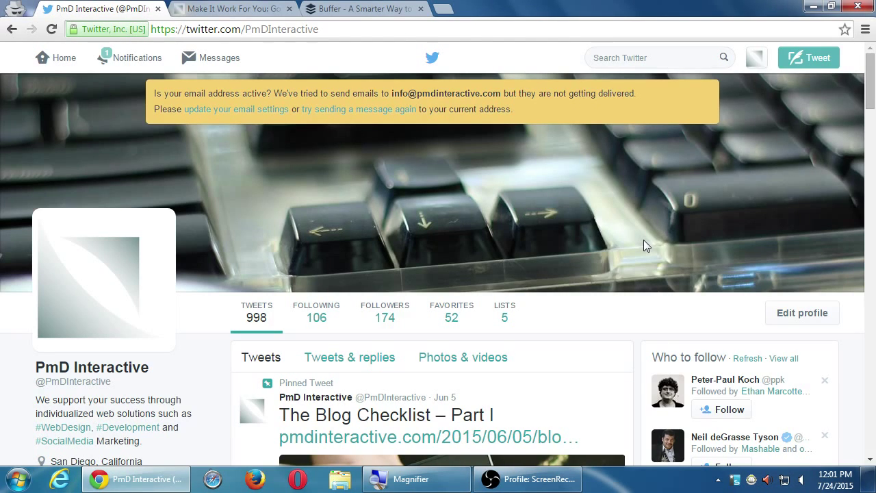
{"action": "key", "text": "super+plus"}
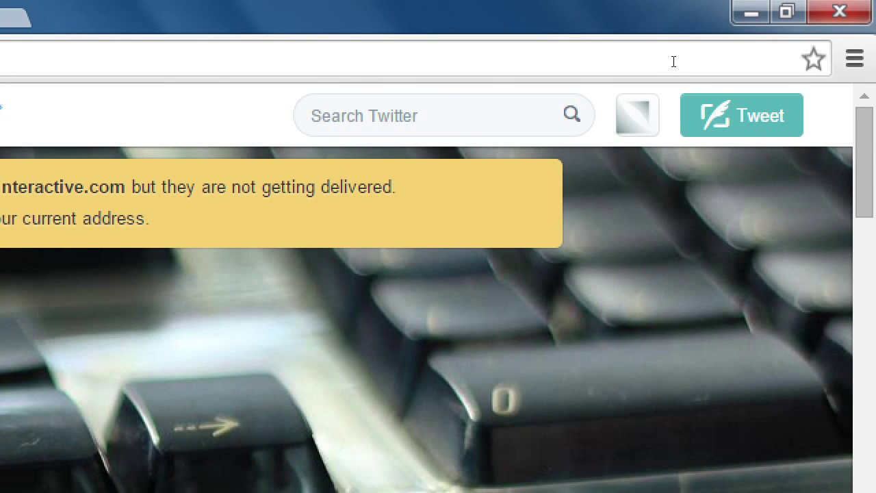
{"action": "key", "text": "super+minus"}
{"action": "key", "text": "super+plus"}
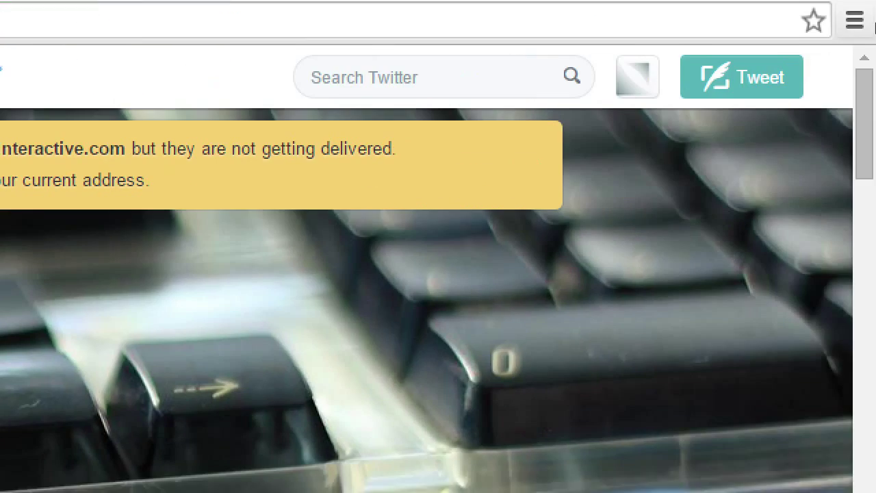
{"action": "key", "text": "/"}
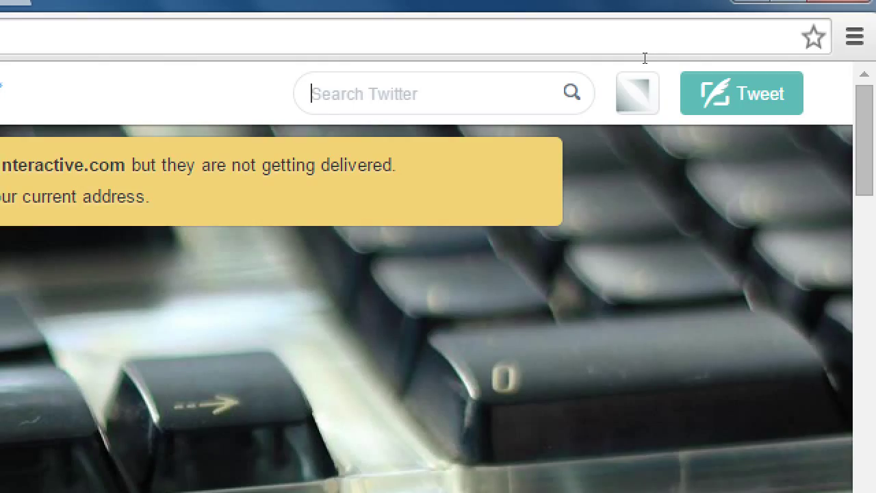
{"action": "type", "text": "i need a web sit"}
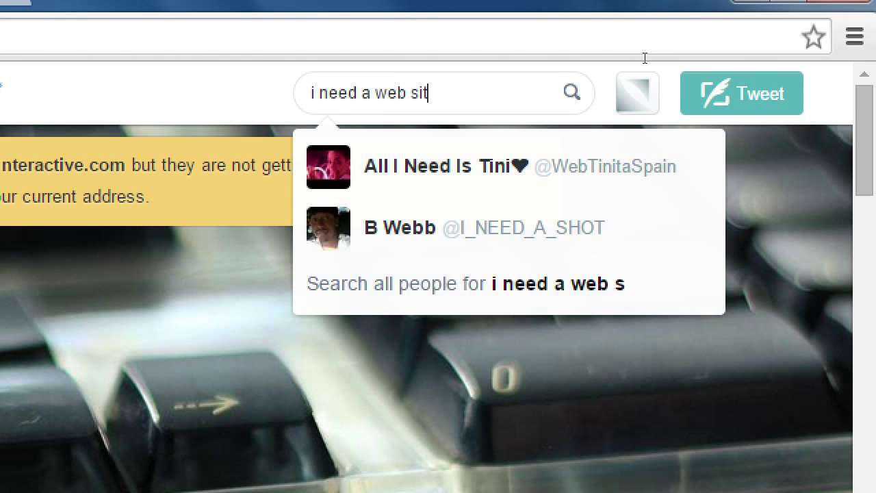
{"action": "key", "text": "BackSpace"}
{"action": "key", "text": "BackSpace"}
{"action": "key", "text": "BackSpace"}
{"action": "key", "text": "BackSpace"}
{"action": "type", "text": "site"}
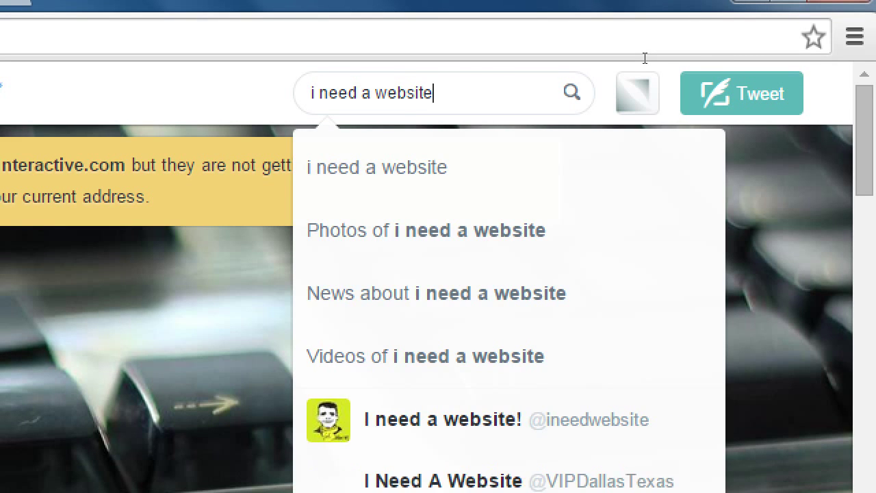
{"action": "key", "text": "Return"}
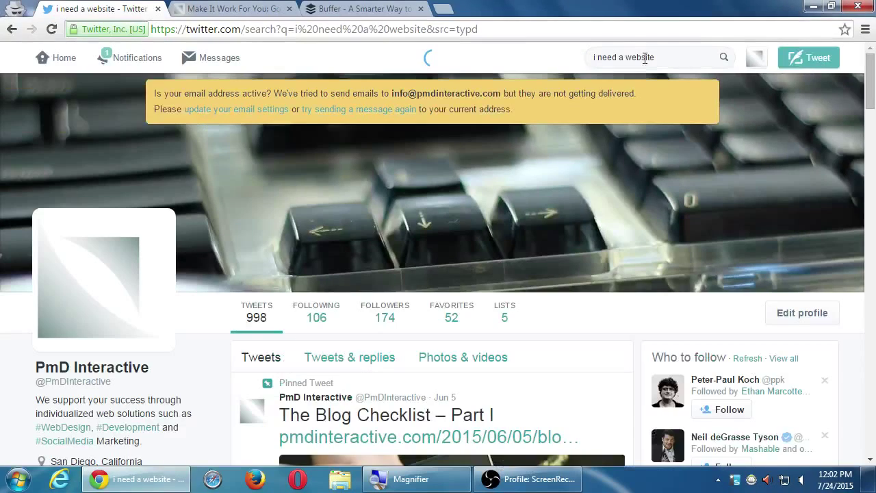
Step: Examine the "i need a website" search results for Tweets from people who might need a website built
{"action": "scroll", "coordinate": [568, 248], "scroll_direction": "down", "scroll_amount": 10}
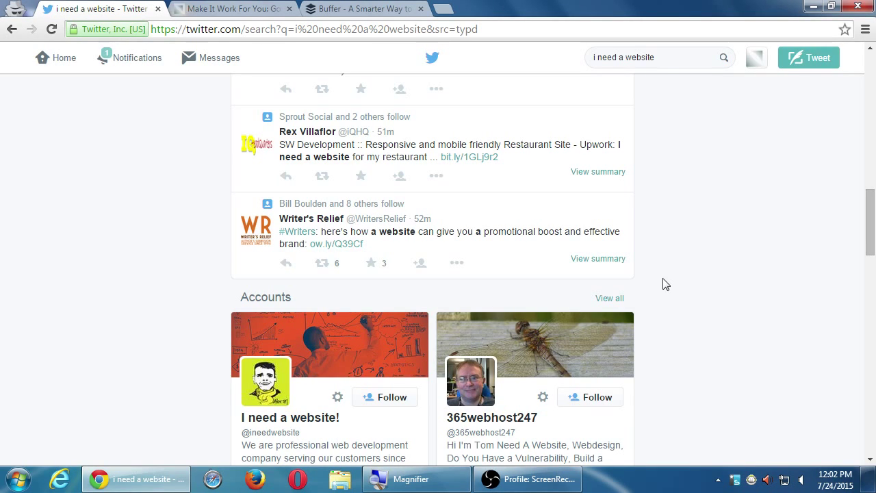
{"action": "scroll", "coordinate": [666, 284], "scroll_direction": "down", "scroll_amount": 3}
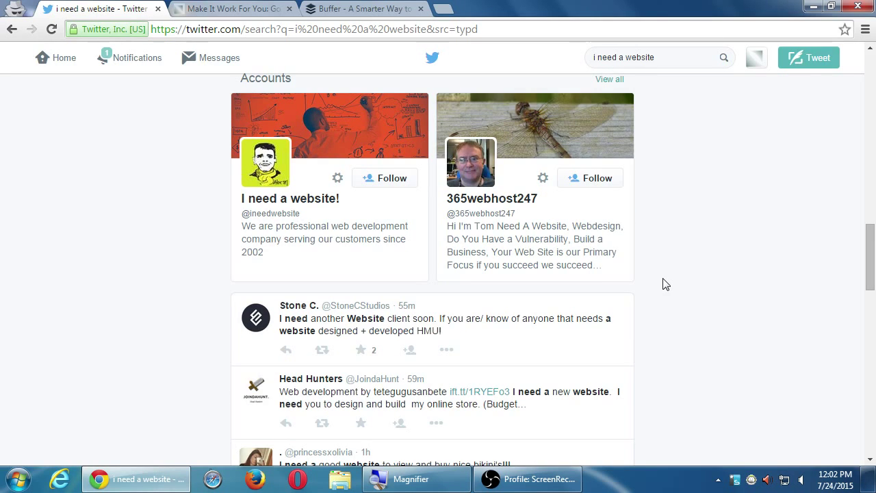
{"action": "scroll", "coordinate": [665, 284], "scroll_direction": "down", "scroll_amount": 1}
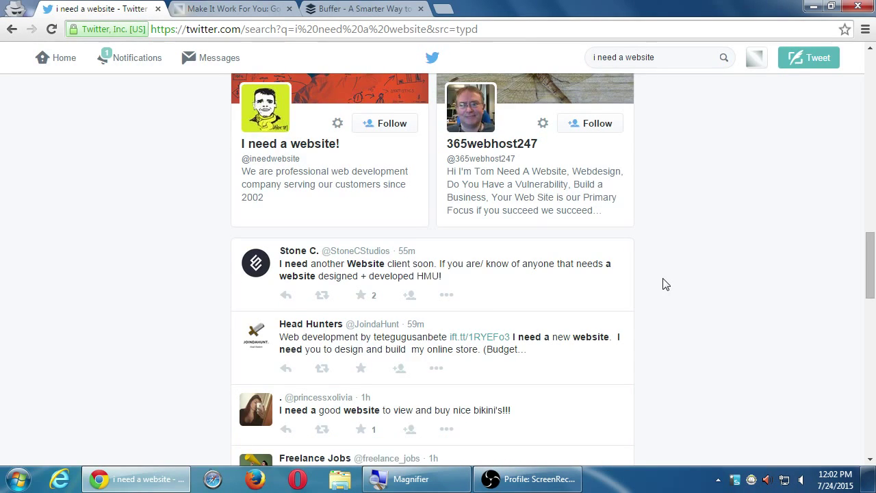
{"action": "scroll", "coordinate": [665, 284], "scroll_direction": "down", "scroll_amount": 1}
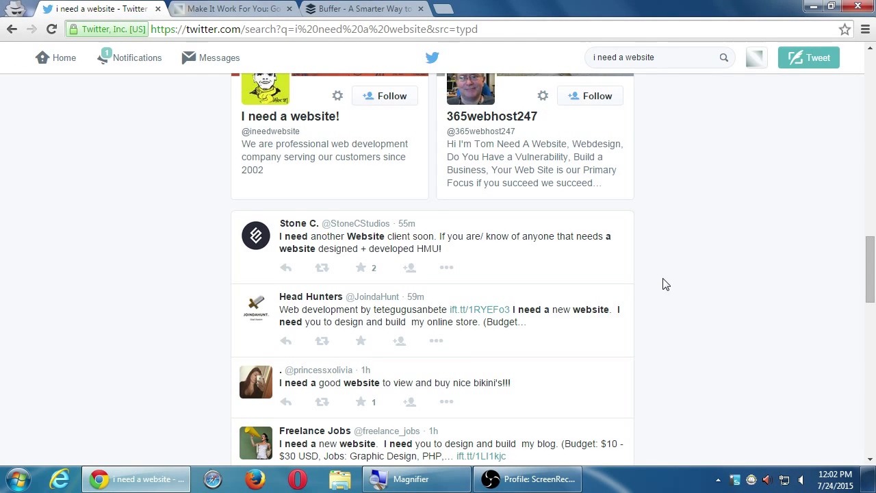
{"action": "scroll", "coordinate": [665, 284], "scroll_direction": "down", "scroll_amount": 1}
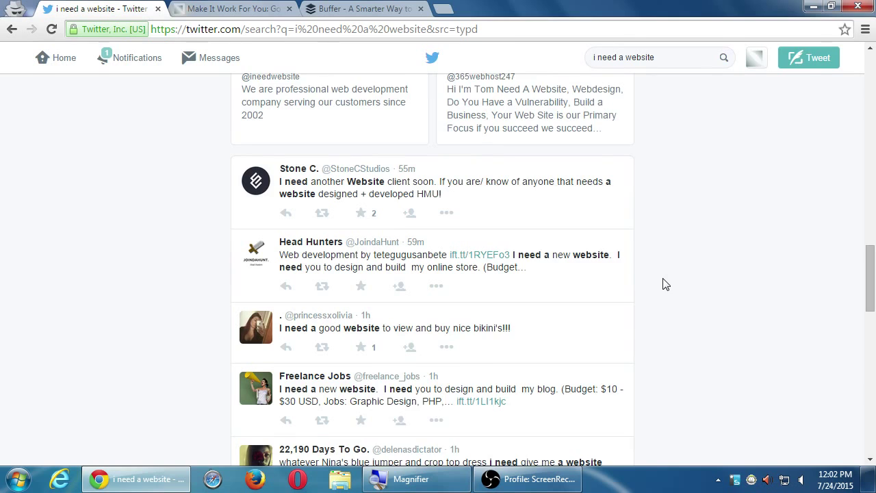
{"action": "scroll", "coordinate": [665, 284], "scroll_direction": "down", "scroll_amount": 1}
{"action": "scroll", "coordinate": [665, 284], "scroll_direction": "down", "scroll_amount": 1}
{"action": "scroll", "coordinate": [665, 284], "scroll_direction": "down", "scroll_amount": 1}
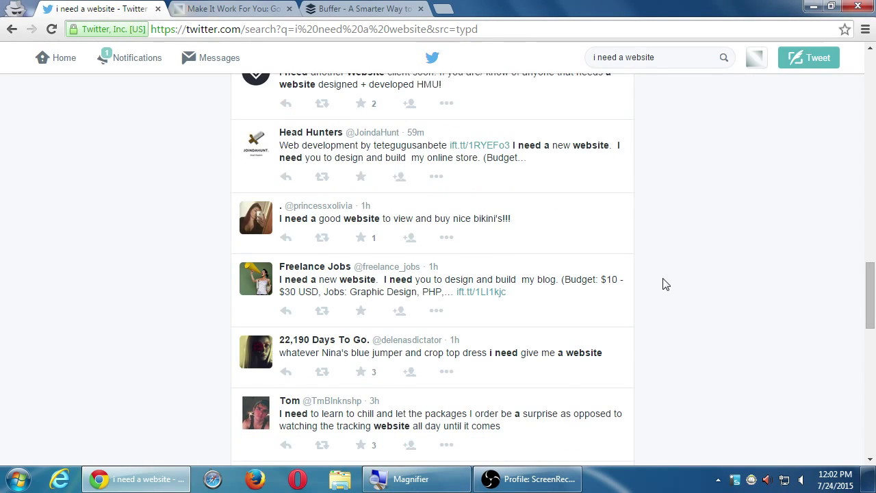
{"action": "scroll", "coordinate": [665, 284], "scroll_direction": "down", "scroll_amount": 2}
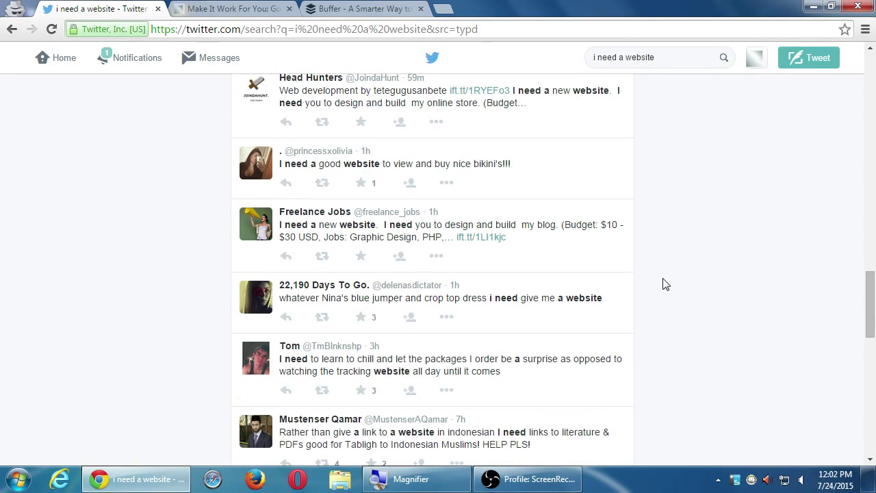
{"action": "scroll", "coordinate": [665, 284], "scroll_direction": "down", "scroll_amount": 3}
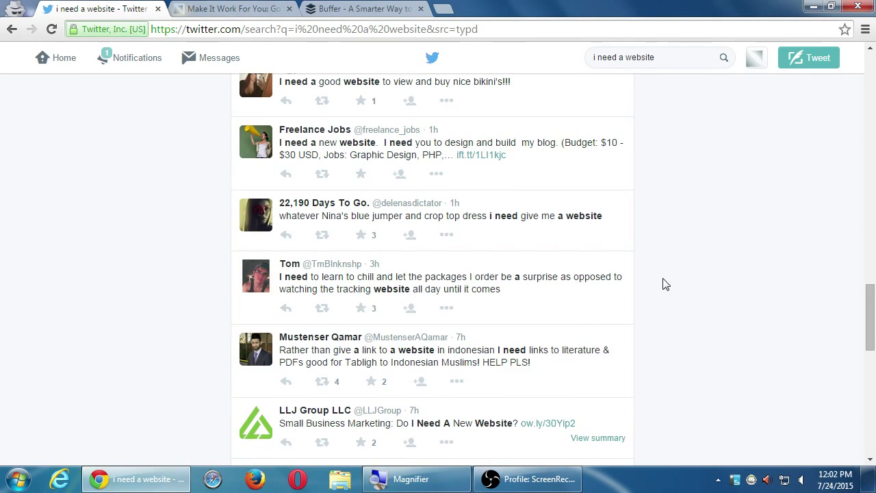
{"action": "scroll", "coordinate": [665, 284], "scroll_direction": "down", "scroll_amount": 1}
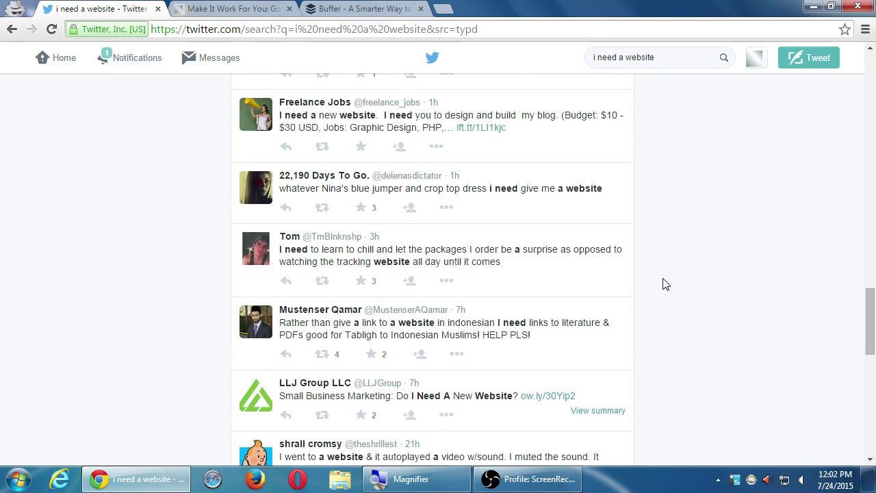
{"action": "scroll", "coordinate": [665, 284], "scroll_direction": "up", "scroll_amount": 3}
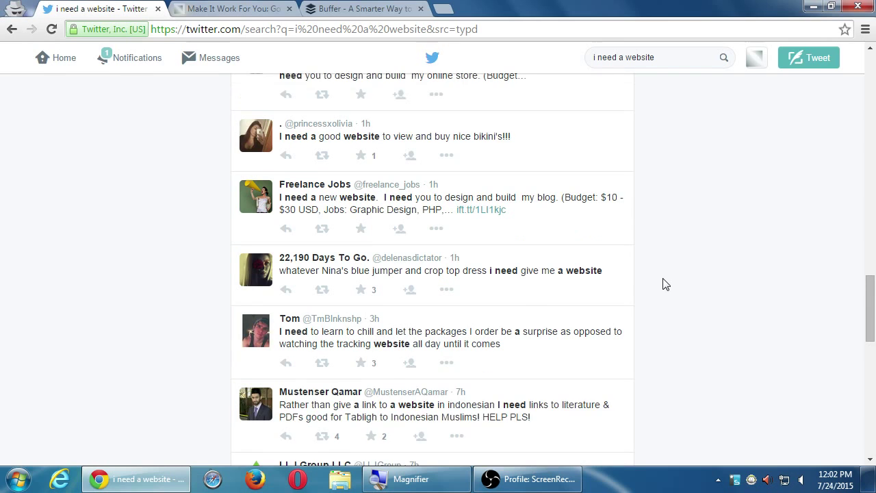
{"action": "scroll", "coordinate": [665, 284], "scroll_direction": "down", "scroll_amount": 1}
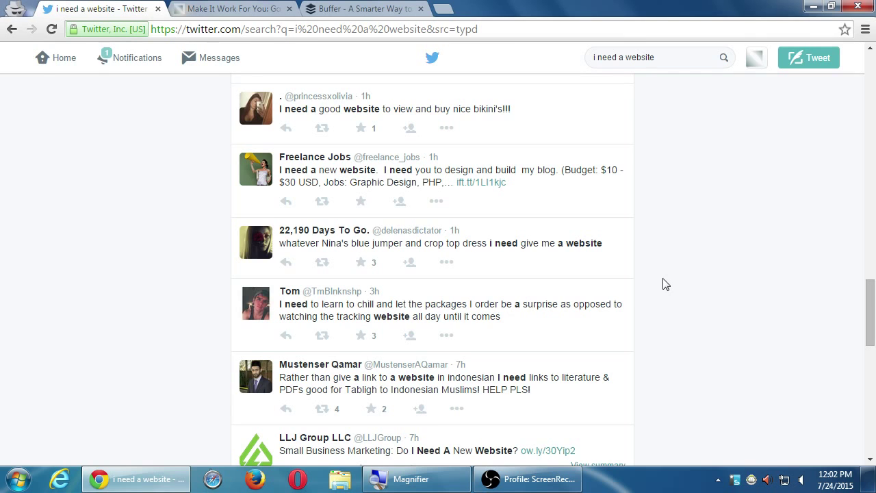
{"action": "scroll", "coordinate": [665, 284], "scroll_direction": "up", "scroll_amount": 2}
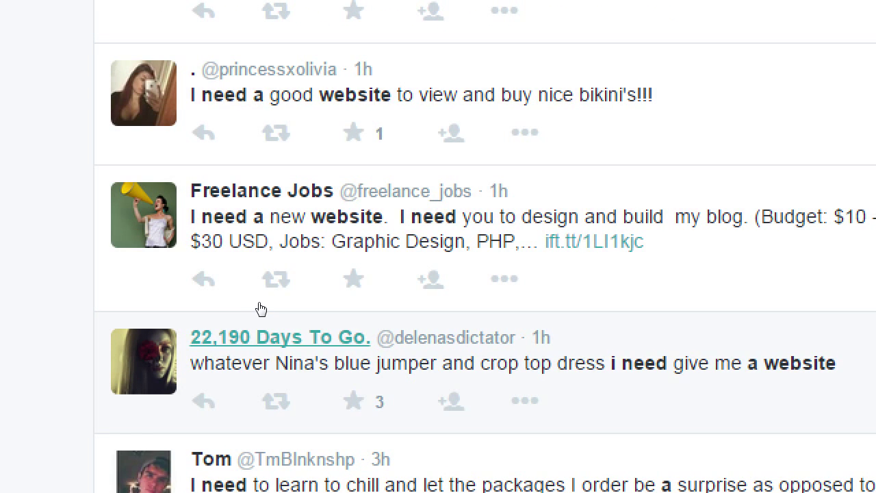
Step: View the profile summary behind the "give me a website" Tweet, close it, and open that of the package-tracking Tweet's author
{"action": "left_click", "coordinate": [261, 309]}
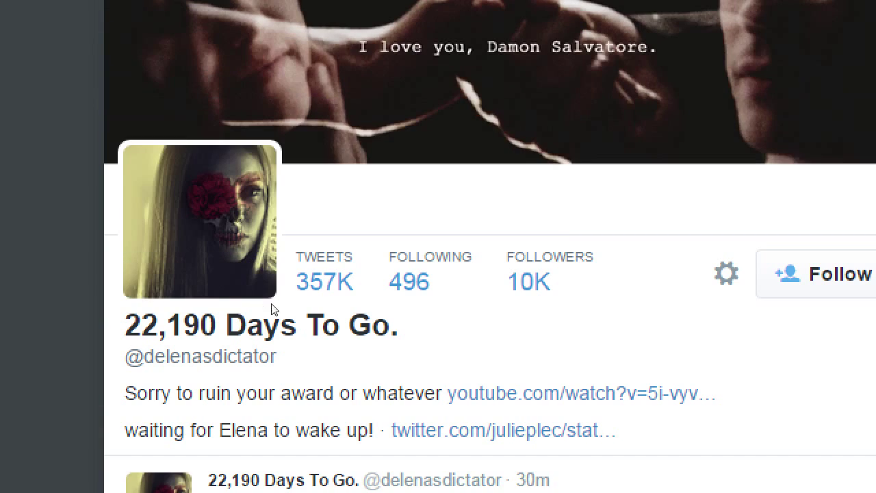
{"action": "key", "text": "Escape"}
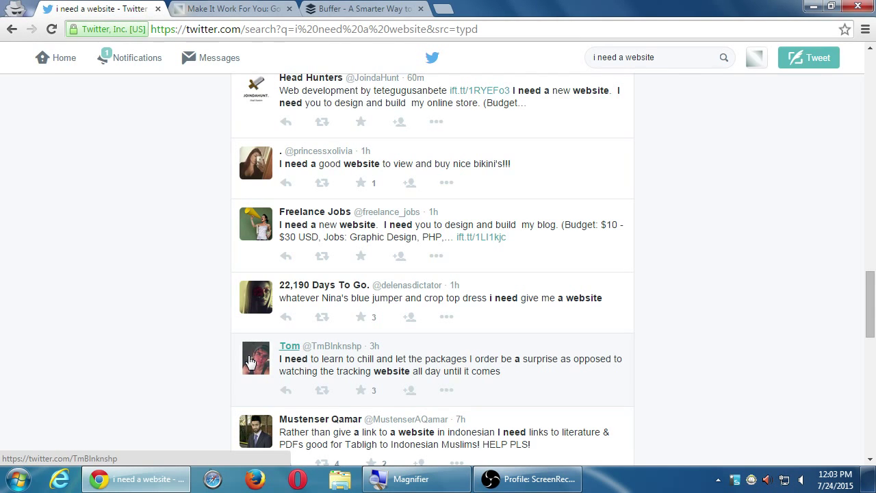
{"action": "left_click", "coordinate": [250, 363]}
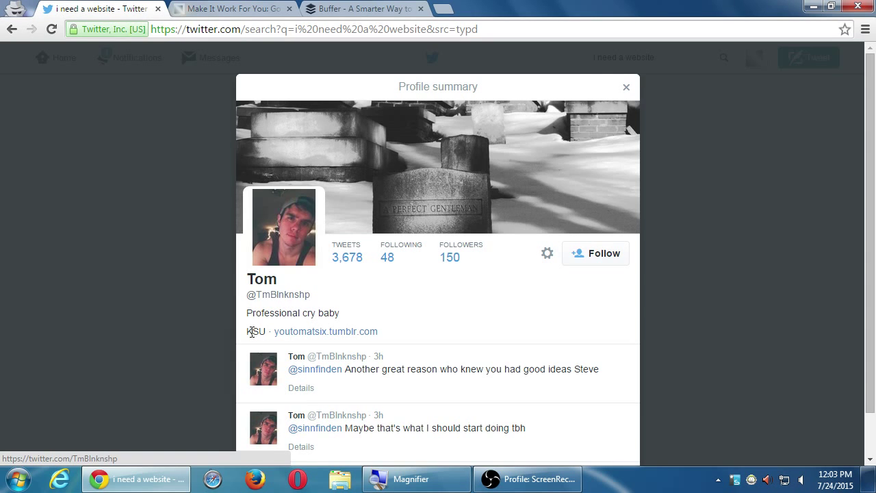
Step: Read the bio and recent Tweets in the package-tracking Tweet author's profile summary, and close it
{"action": "left_click_drag", "start_coordinate": [253, 332], "coordinate": [337, 316]}
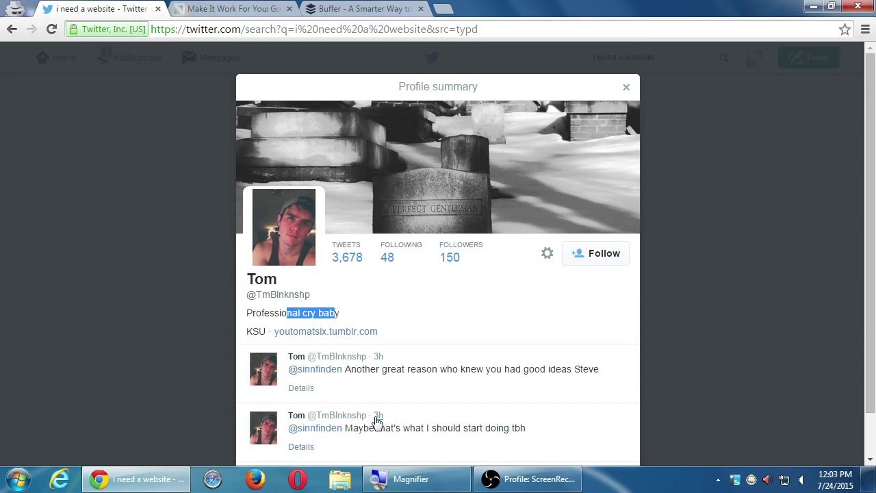
{"action": "scroll", "coordinate": [377, 417], "scroll_direction": "down", "scroll_amount": 2}
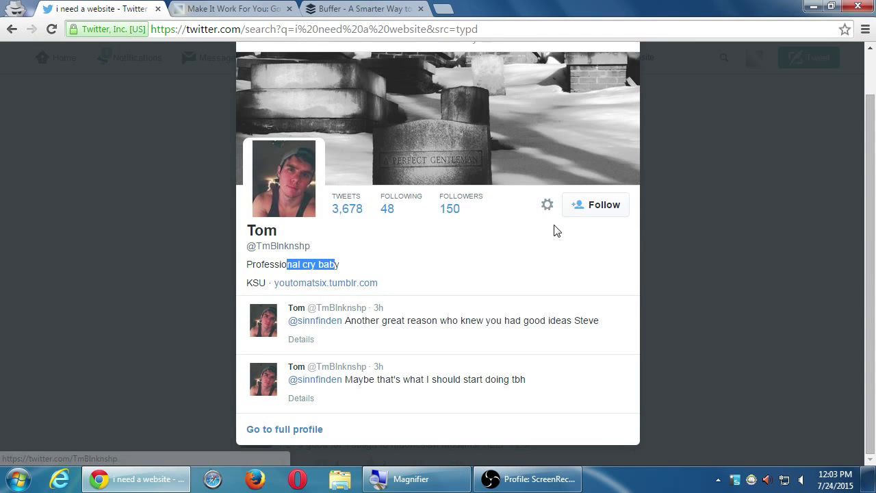
{"action": "left_click", "coordinate": [144, 271]}
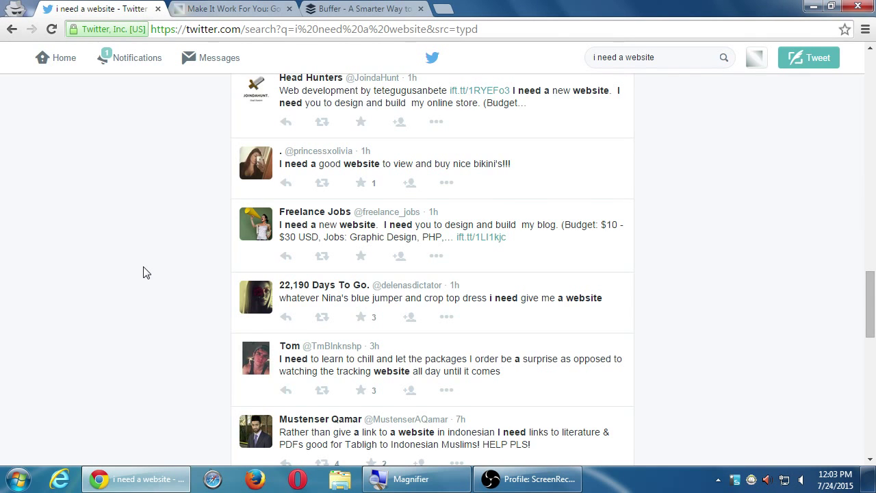
Step: Examine the older "i need a website" results, down to the Jul 15 Tweets, for potential website customers
{"action": "scroll", "coordinate": [147, 271], "scroll_direction": "down", "scroll_amount": 3}
{"action": "scroll", "coordinate": [150, 268], "scroll_direction": "down", "scroll_amount": 1}
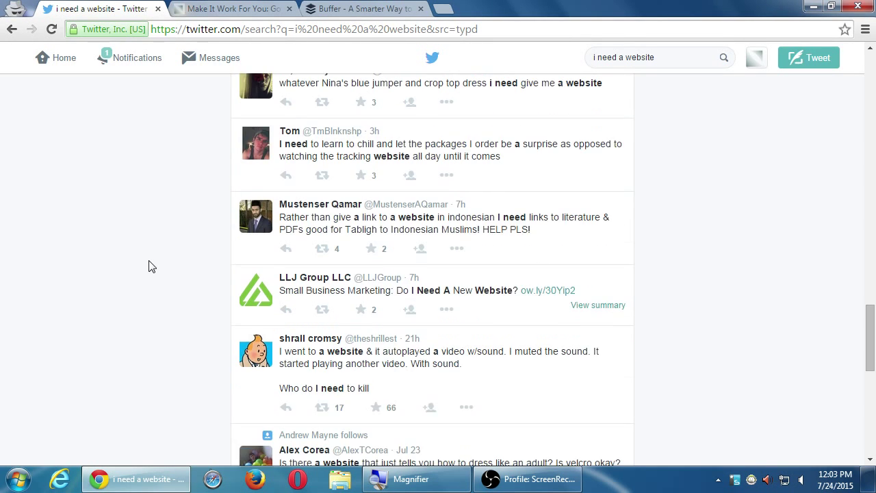
{"action": "scroll", "coordinate": [153, 249], "scroll_direction": "down", "scroll_amount": 3}
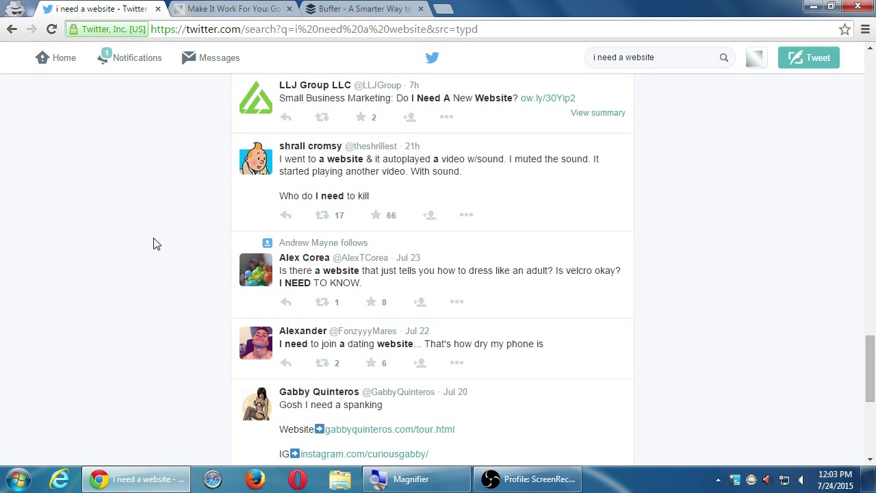
{"action": "scroll", "coordinate": [187, 241], "scroll_direction": "down", "scroll_amount": 3}
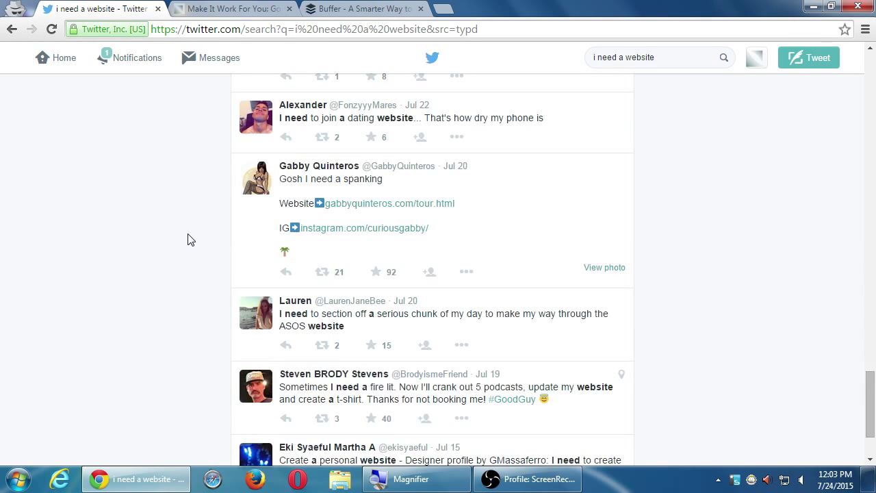
{"action": "scroll", "coordinate": [196, 223], "scroll_direction": "down", "scroll_amount": 4}
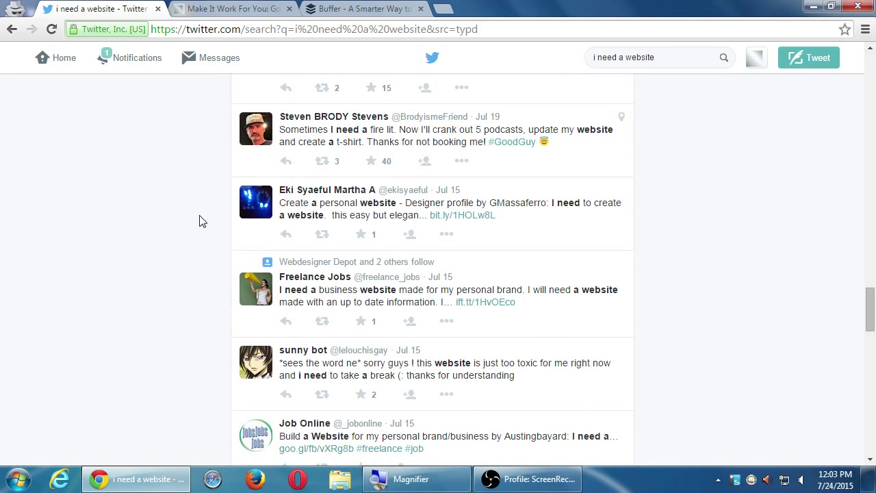
{"action": "scroll", "coordinate": [200, 220], "scroll_direction": "down", "scroll_amount": 1}
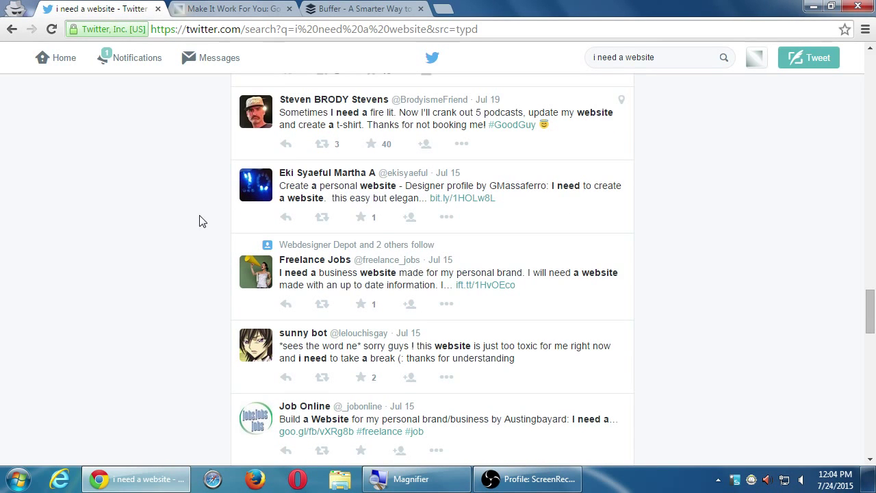
{"action": "scroll", "coordinate": [199, 221], "scroll_direction": "down", "scroll_amount": 3}
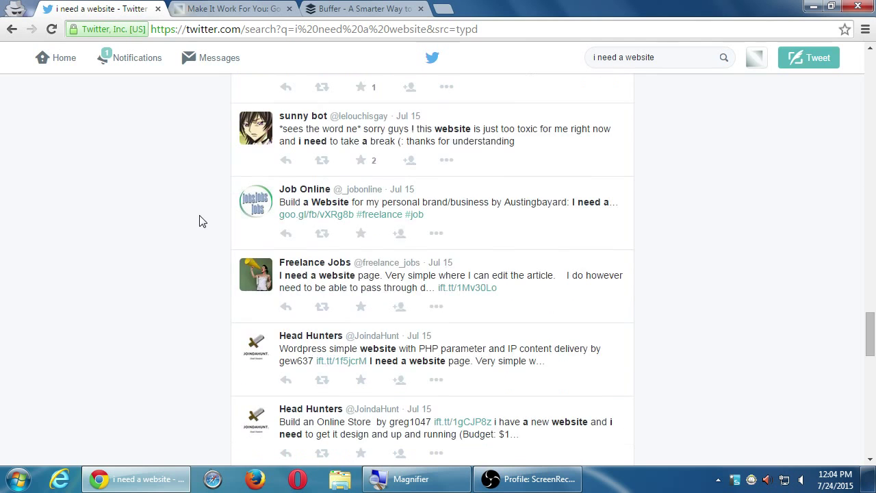
{"action": "scroll", "coordinate": [199, 333], "scroll_direction": "down", "scroll_amount": 2}
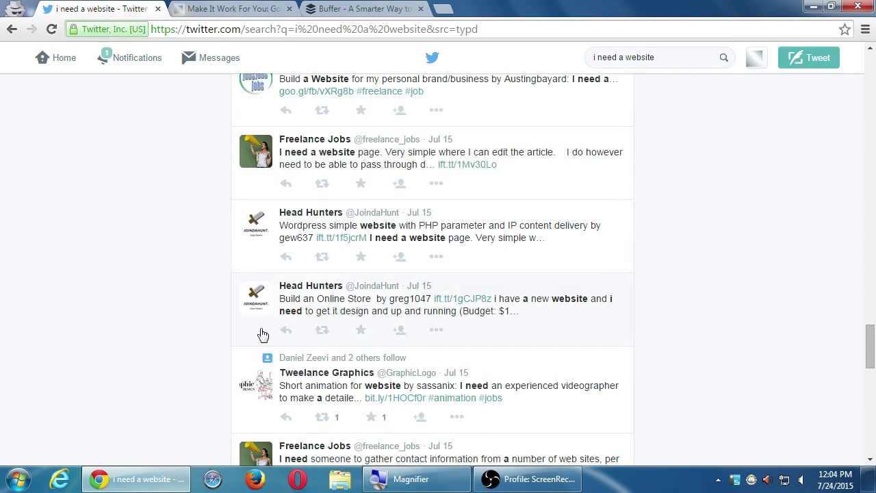
{"action": "scroll", "coordinate": [200, 360], "scroll_direction": "down", "scroll_amount": 2}
{"action": "scroll", "coordinate": [193, 350], "scroll_direction": "down", "scroll_amount": 2}
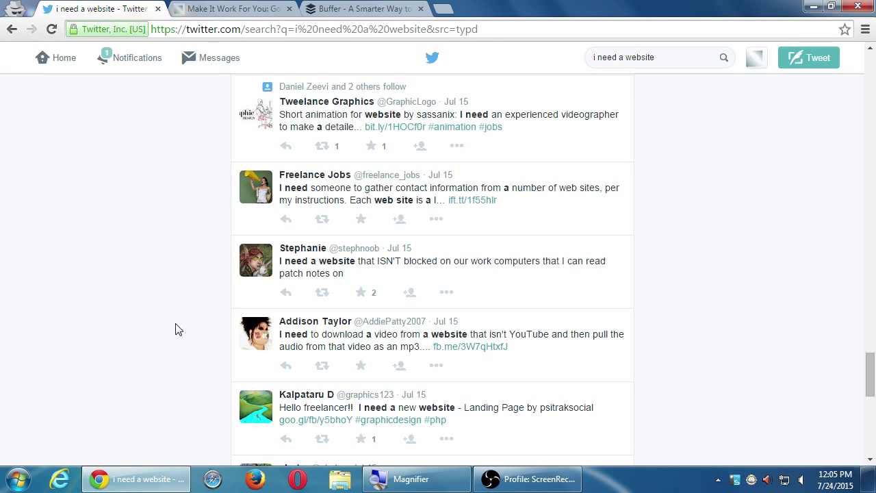
Step: View the profile summary of the author wanting a website that isn't blocked at work, reopen it once, and close it
{"action": "left_click", "coordinate": [257, 269]}
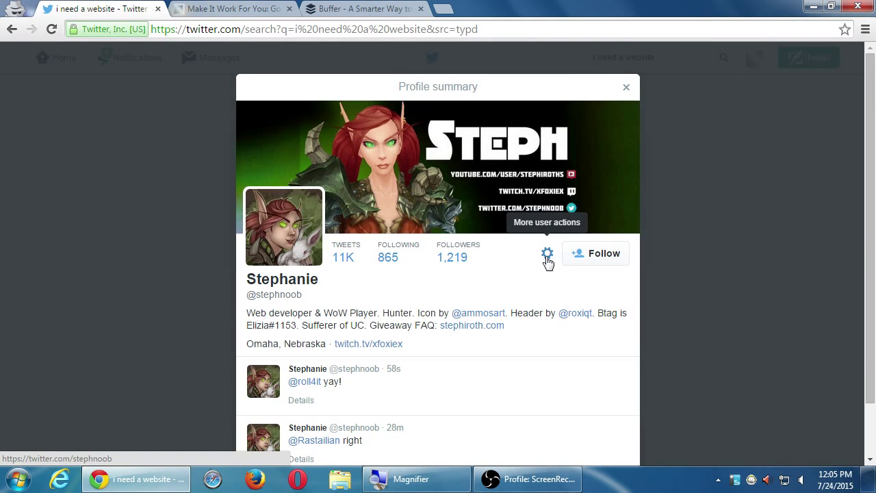
{"action": "left_click", "coordinate": [149, 250]}
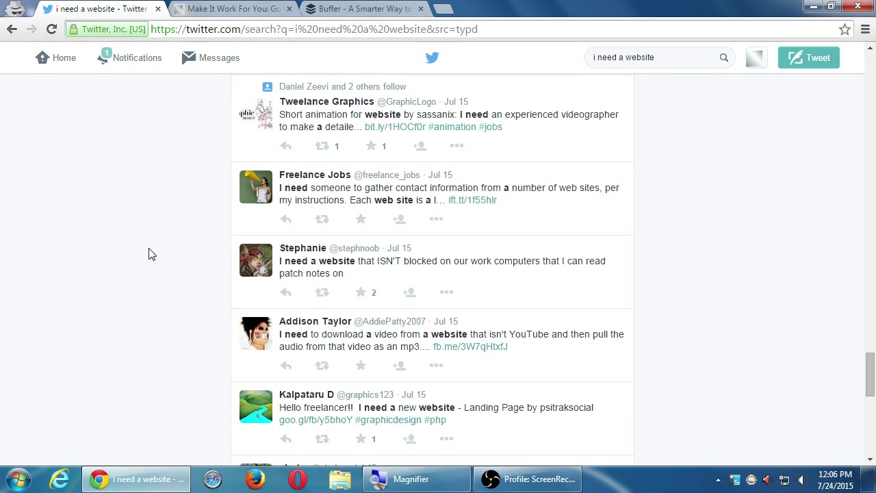
{"action": "left_click", "coordinate": [264, 254]}
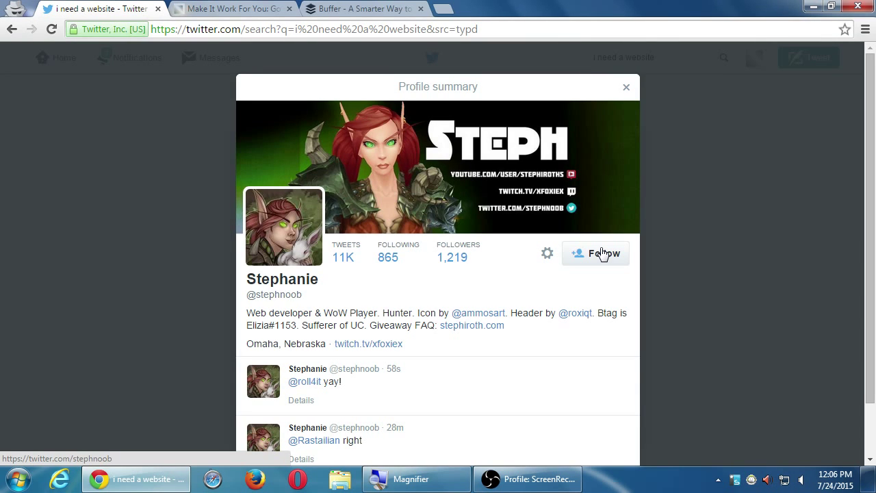
{"action": "left_click", "coordinate": [91, 268]}
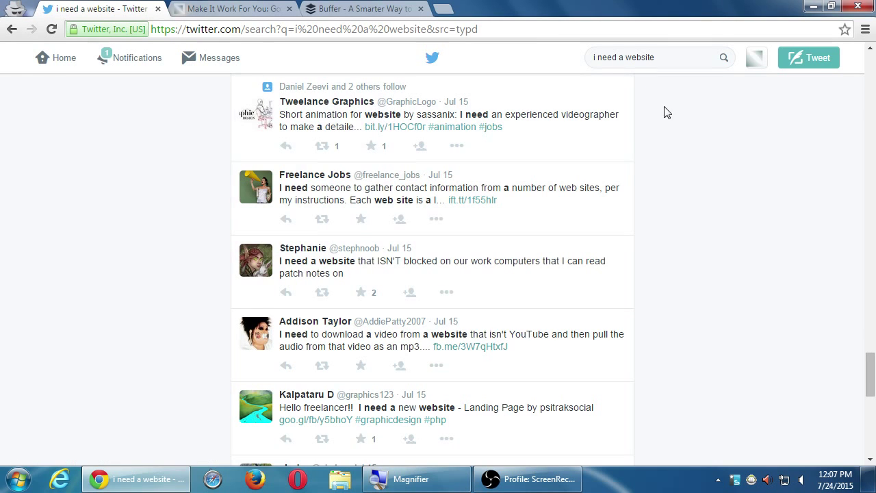
Step: Go to the Home timeline and show the recent Twitter searches
{"action": "left_click", "coordinate": [650, 58]}
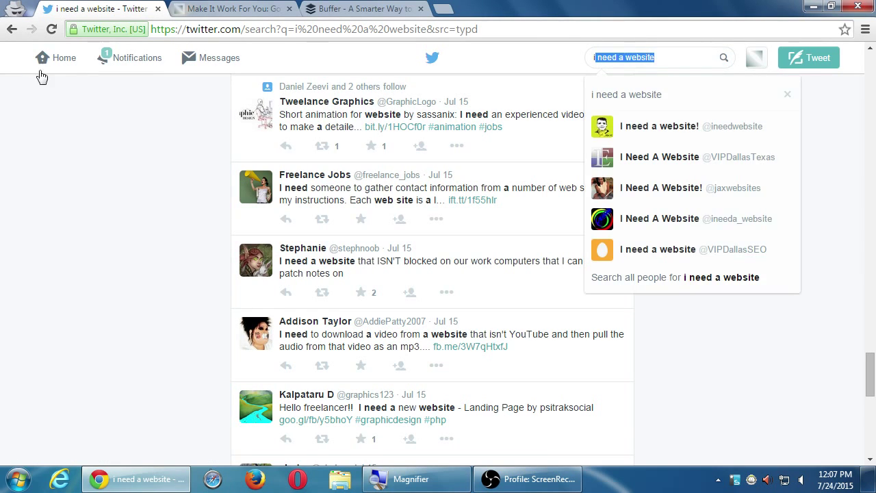
{"action": "left_click", "coordinate": [58, 60]}
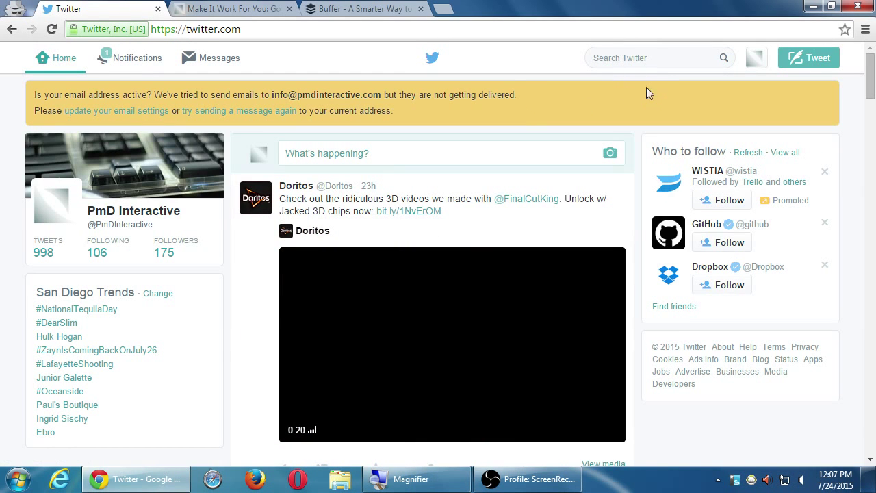
{"action": "left_click", "coordinate": [653, 58]}
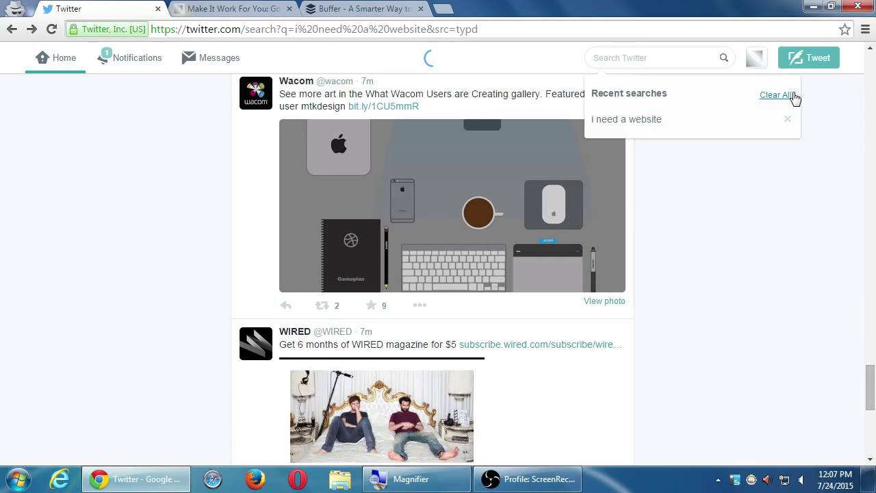
Step: Return to the "i need a website" results and examine the profile summary of the CGI-work Tweet's author, magnifying its details
{"action": "scroll", "coordinate": [767, 273], "scroll_direction": "down", "scroll_amount": 4}
{"action": "scroll", "coordinate": [727, 290], "scroll_direction": "up", "scroll_amount": 2}
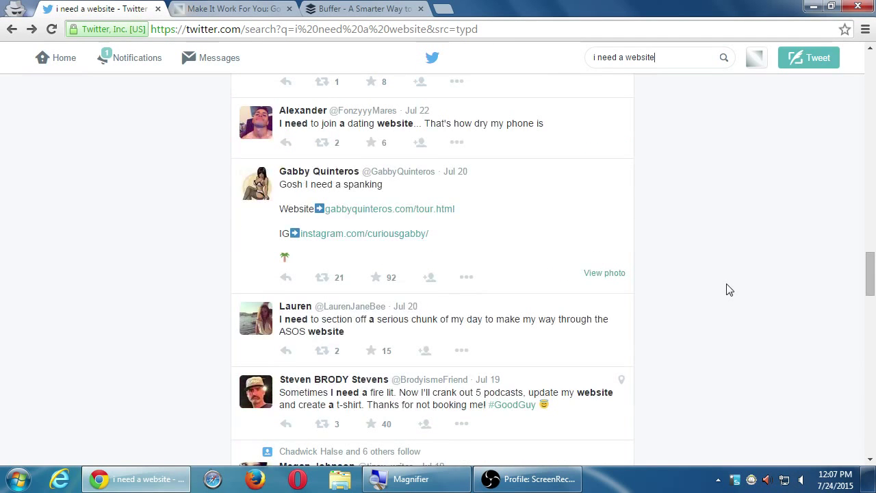
{"action": "scroll", "coordinate": [730, 290], "scroll_direction": "down", "scroll_amount": 5}
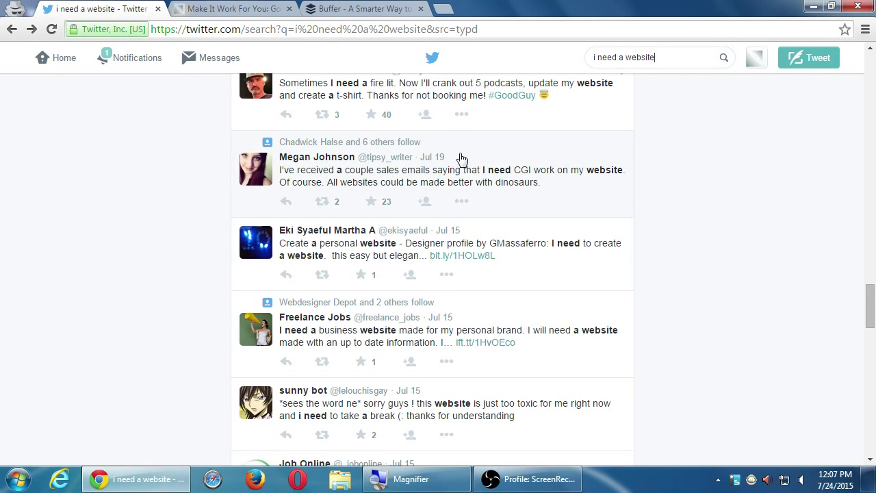
{"action": "left_click", "coordinate": [253, 177]}
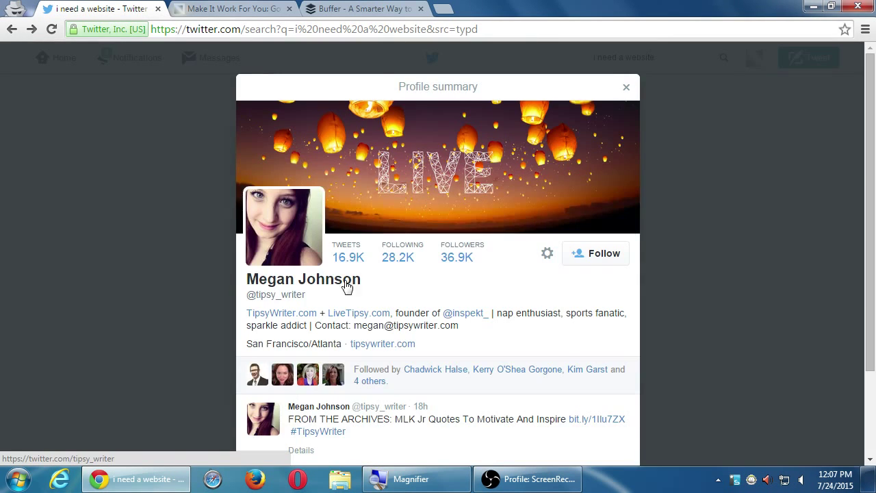
{"action": "scroll", "coordinate": [427, 409], "scroll_direction": "down", "scroll_amount": 1}
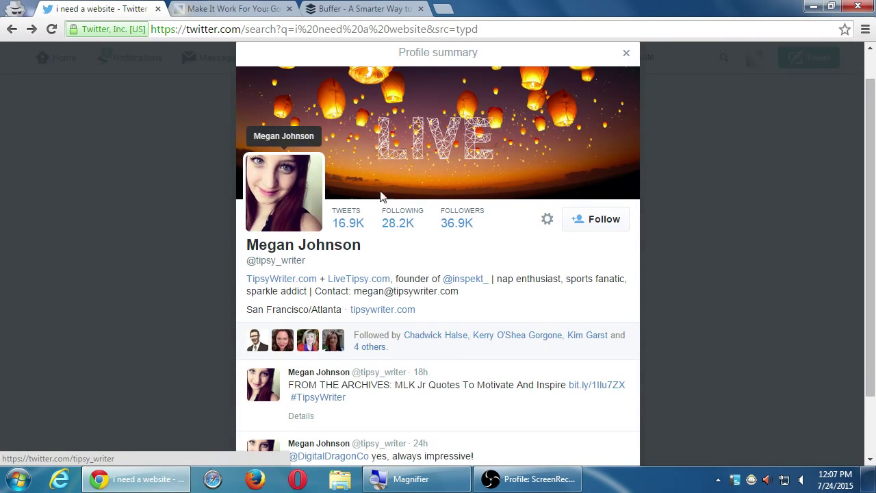
{"action": "scroll", "coordinate": [415, 397], "scroll_direction": "down", "scroll_amount": 2}
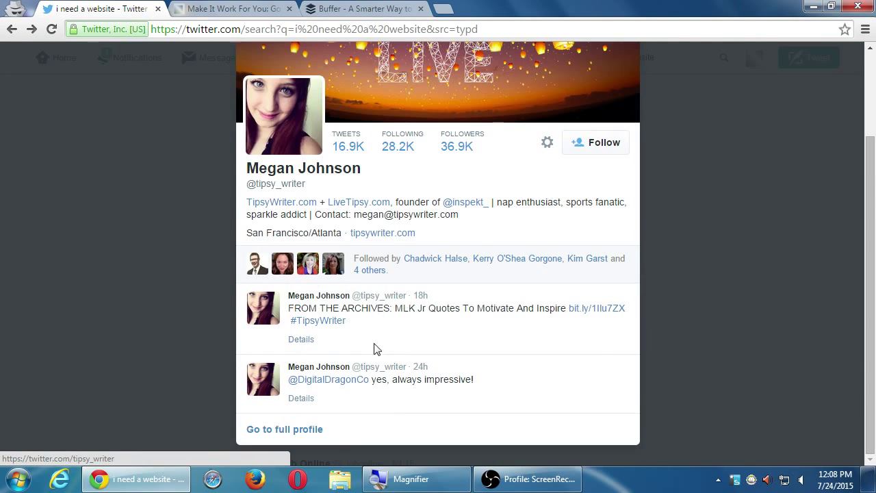
{"action": "scroll", "coordinate": [411, 425], "scroll_direction": "up", "scroll_amount": 3}
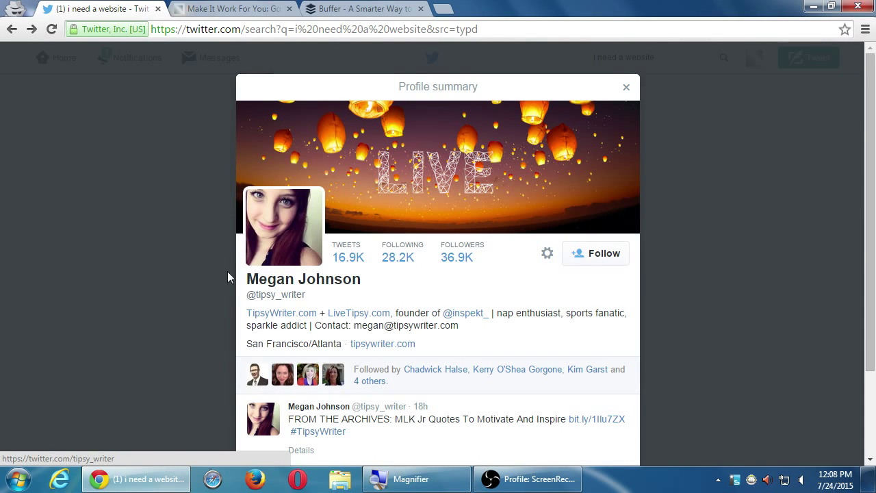
{"action": "key", "text": "super+equal"}
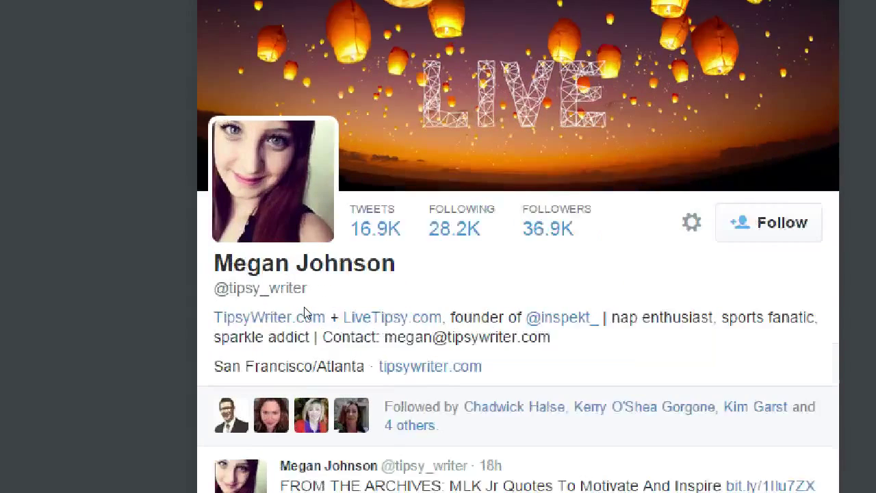
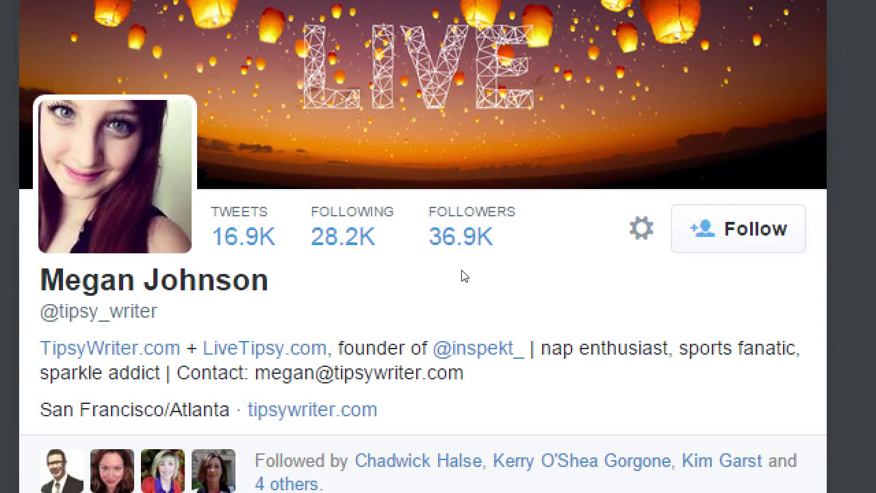
{"action": "key", "text": "Escape"}
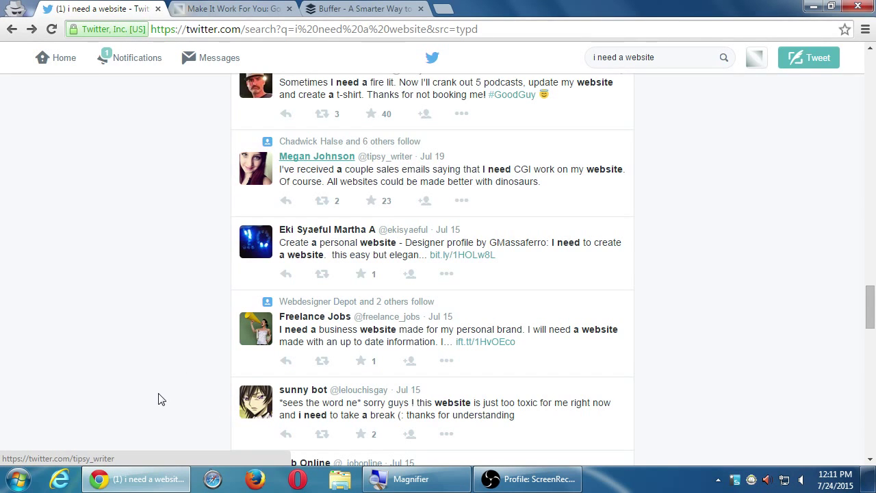
Step: Follow the sunny bot account from its profile summary and close the summary
{"action": "left_click", "coordinate": [256, 409]}
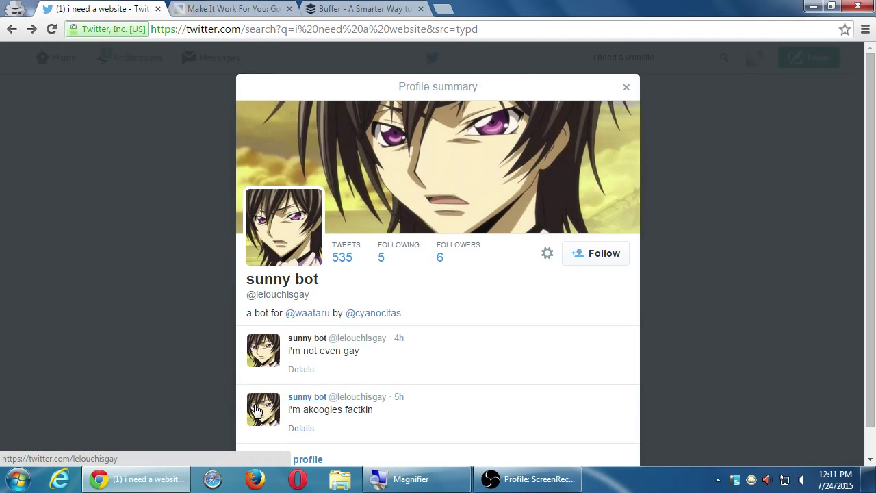
{"action": "left_click", "coordinate": [590, 264]}
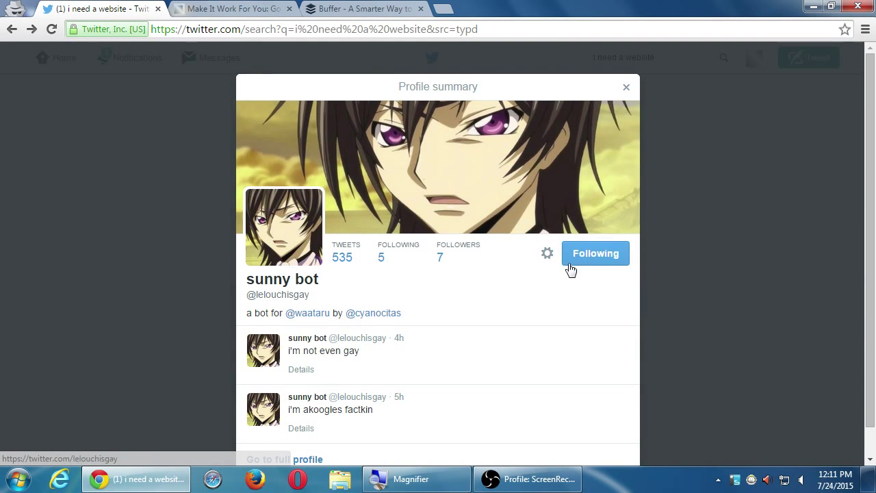
{"action": "left_click", "coordinate": [163, 336]}
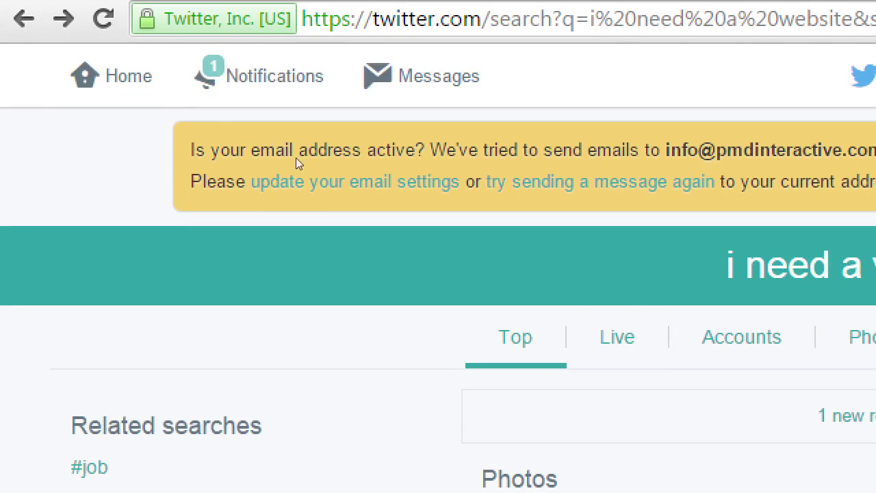
Step: Open the own account's Following list from the Home page and unfollow sunny bot
{"action": "left_click", "coordinate": [99, 76]}
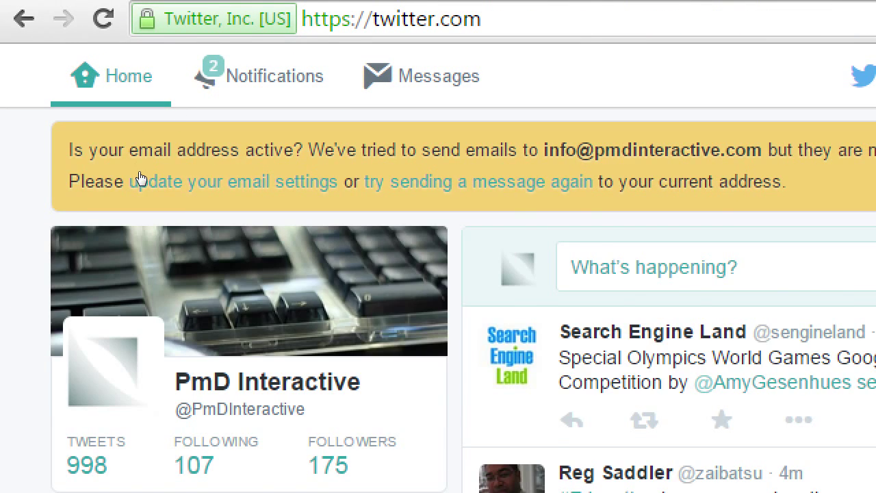
{"action": "scroll", "coordinate": [141, 180], "scroll_direction": "down", "scroll_amount": 1}
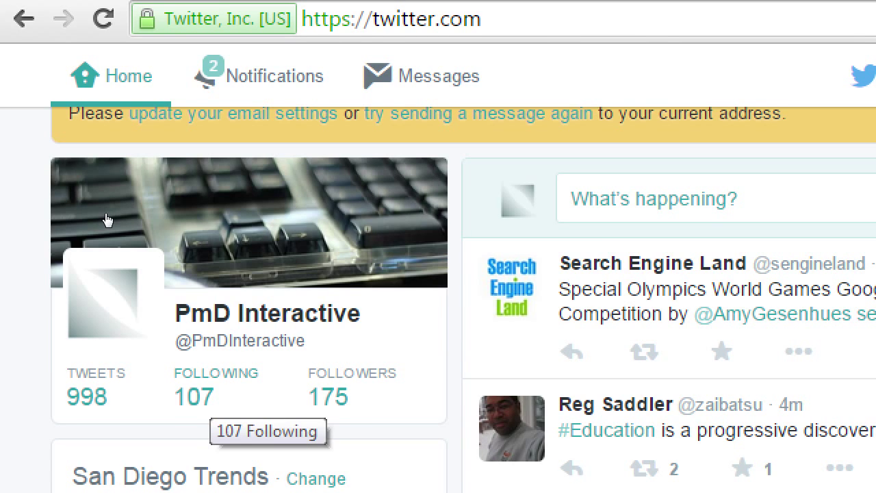
{"action": "left_click", "coordinate": [214, 400]}
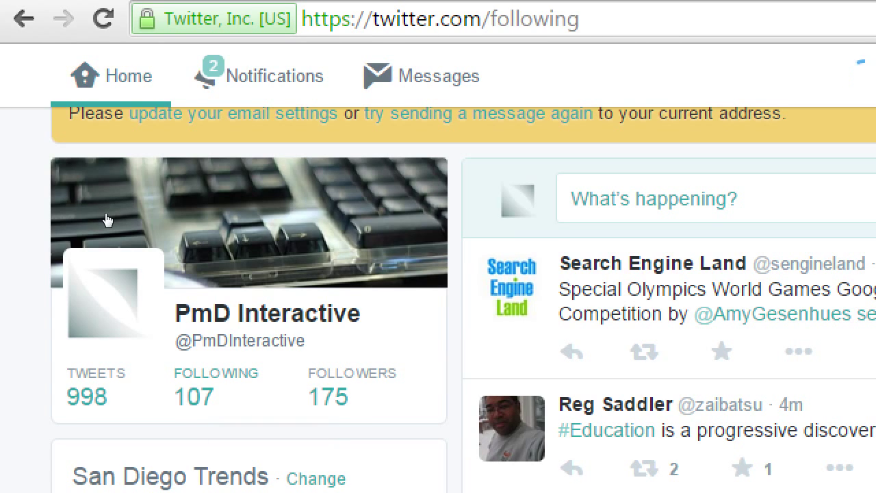
{"action": "scroll", "coordinate": [401, 424], "scroll_direction": "down", "scroll_amount": 2}
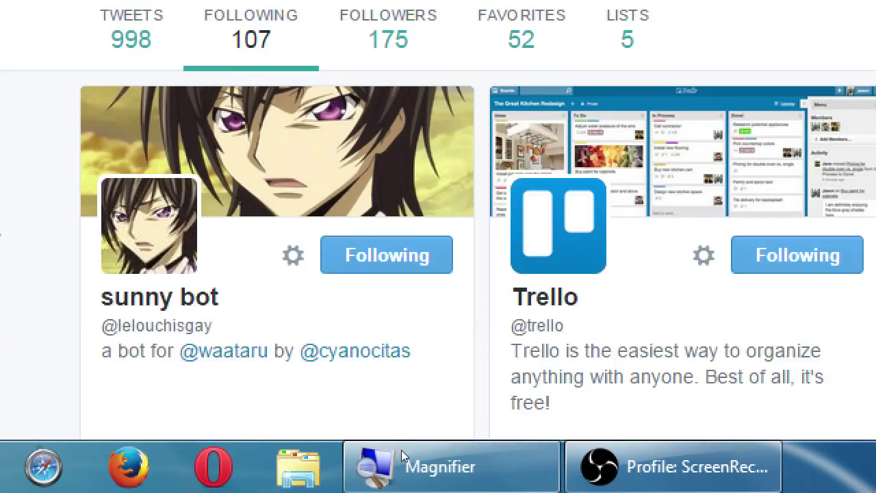
{"action": "left_click", "coordinate": [387, 220]}
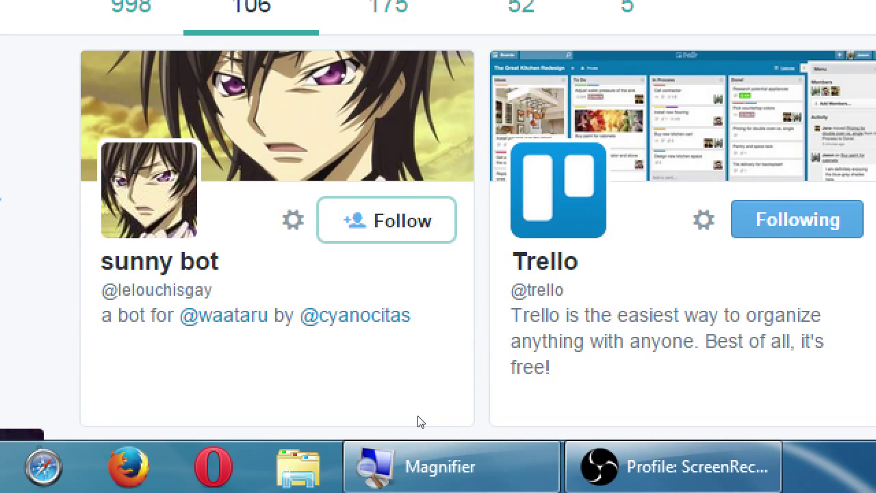
Step: Reload the own account's Following list and look through the followed accounts down the page
{"action": "key", "text": "super+minus"}
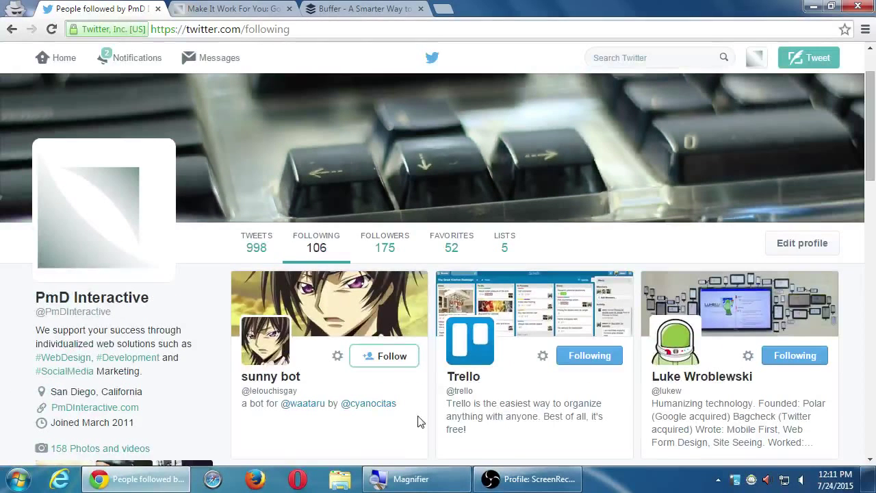
{"action": "key", "text": "F5"}
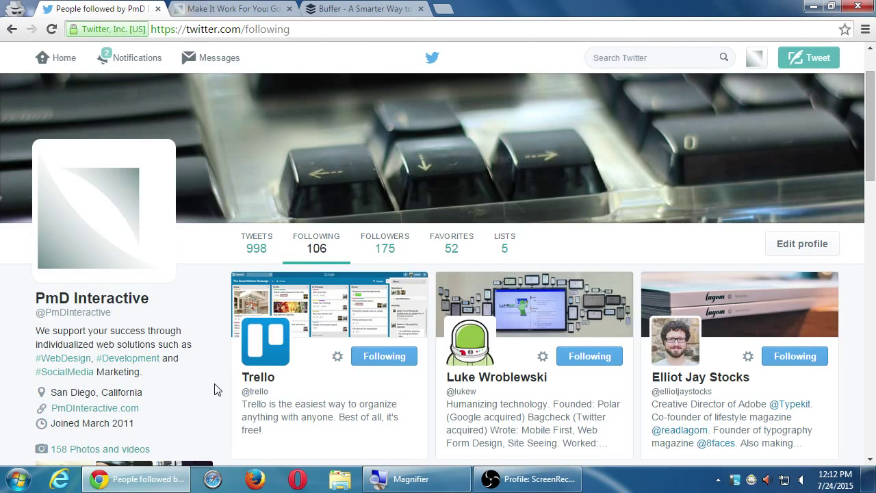
{"action": "scroll", "coordinate": [214, 388], "scroll_direction": "down", "scroll_amount": 3}
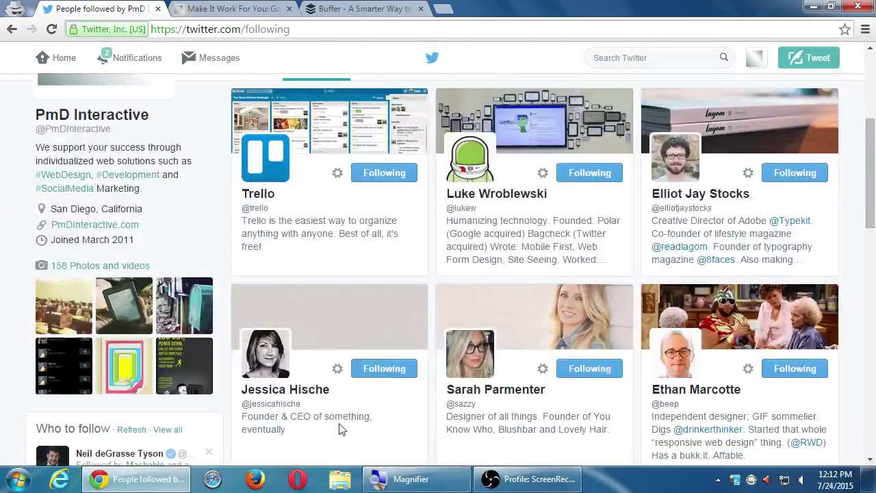
{"action": "scroll", "coordinate": [439, 395], "scroll_direction": "down", "scroll_amount": 1}
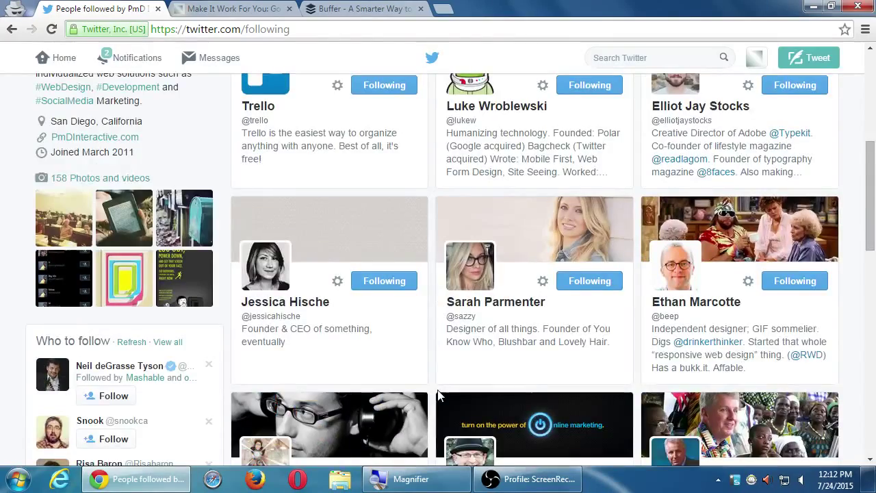
{"action": "scroll", "coordinate": [439, 396], "scroll_direction": "down", "scroll_amount": 5}
{"action": "scroll", "coordinate": [440, 395], "scroll_direction": "down", "scroll_amount": 5}
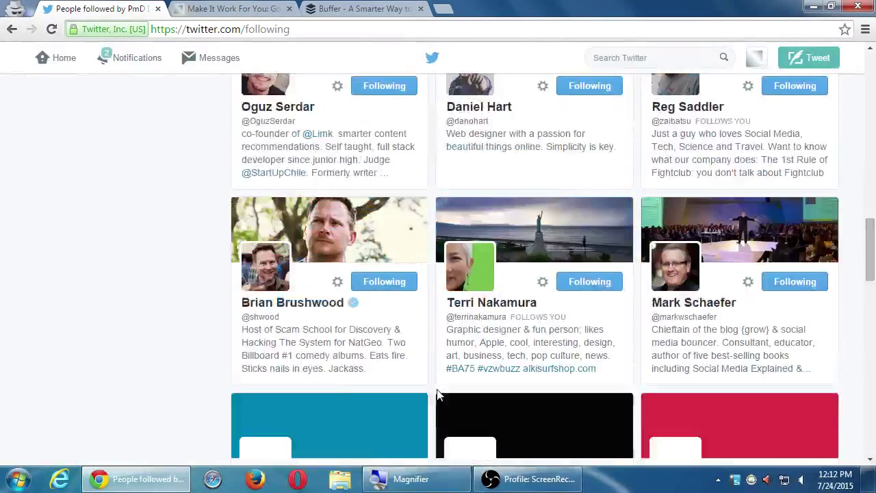
{"action": "scroll", "coordinate": [439, 395], "scroll_direction": "down", "scroll_amount": 5}
{"action": "scroll", "coordinate": [438, 392], "scroll_direction": "down", "scroll_amount": 5}
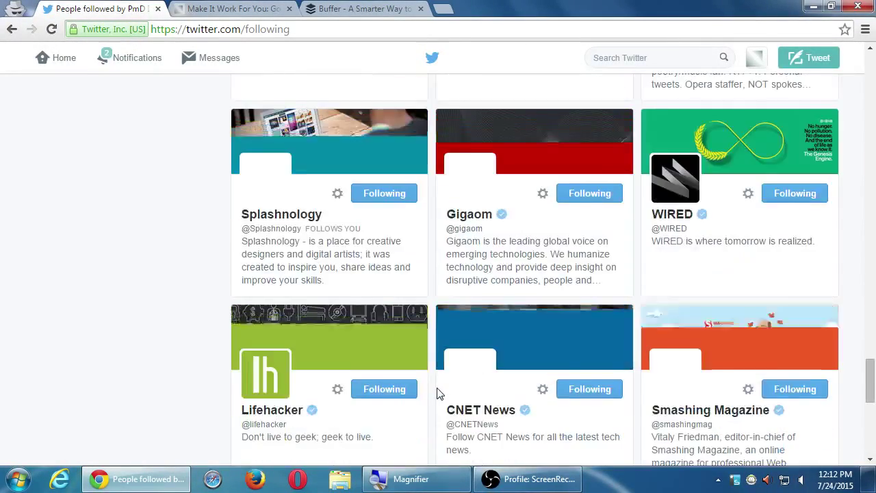
{"action": "scroll", "coordinate": [438, 392], "scroll_direction": "down", "scroll_amount": 5}
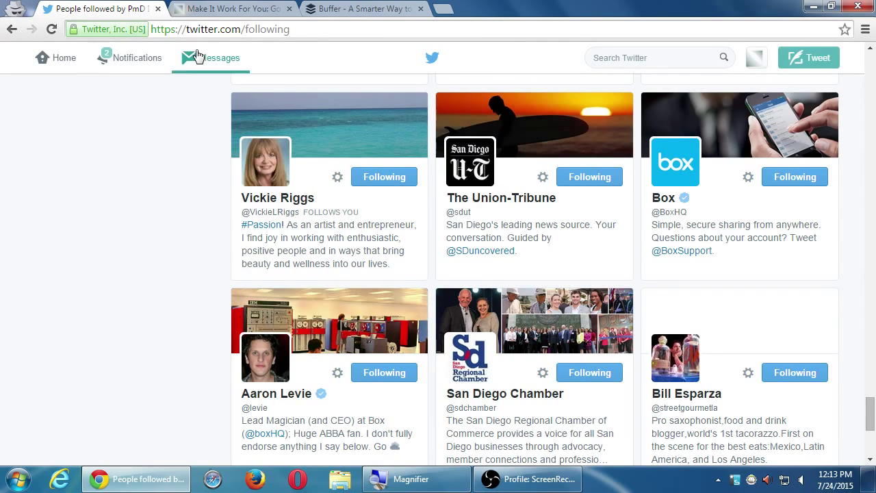
Step: Return to the Home page to show the own account's Tweets, Following and Followers summary
{"action": "left_click", "coordinate": [58, 70]}
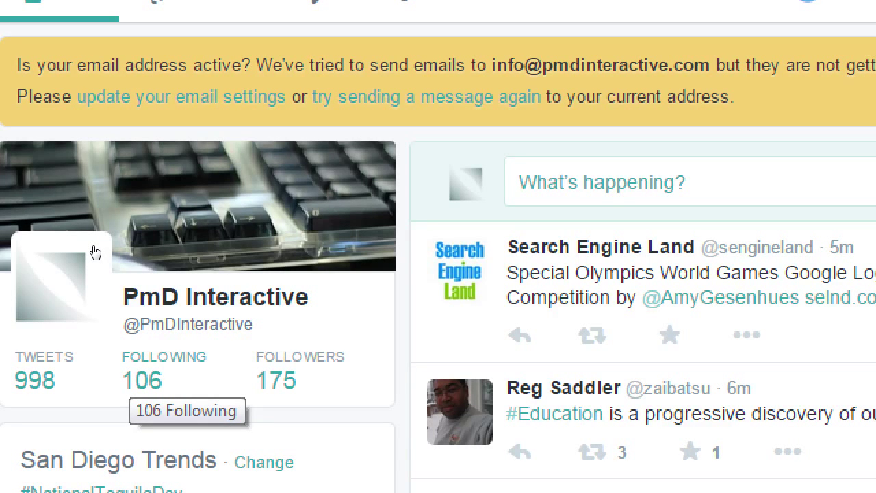
Step: Open the list of accounts PmD Interactive follows on Twitter and look through the account profiles
{"action": "left_click", "coordinate": [141, 380]}
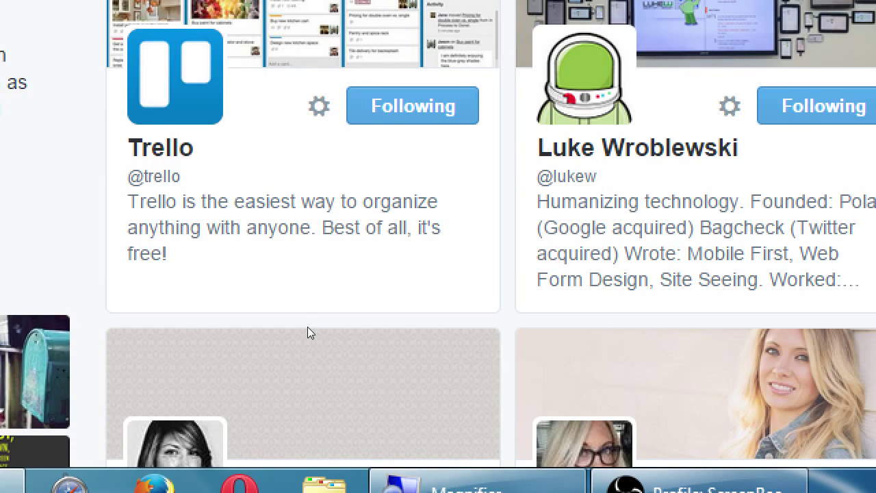
{"action": "scroll", "coordinate": [367, 334], "scroll_direction": "down", "scroll_amount": 10}
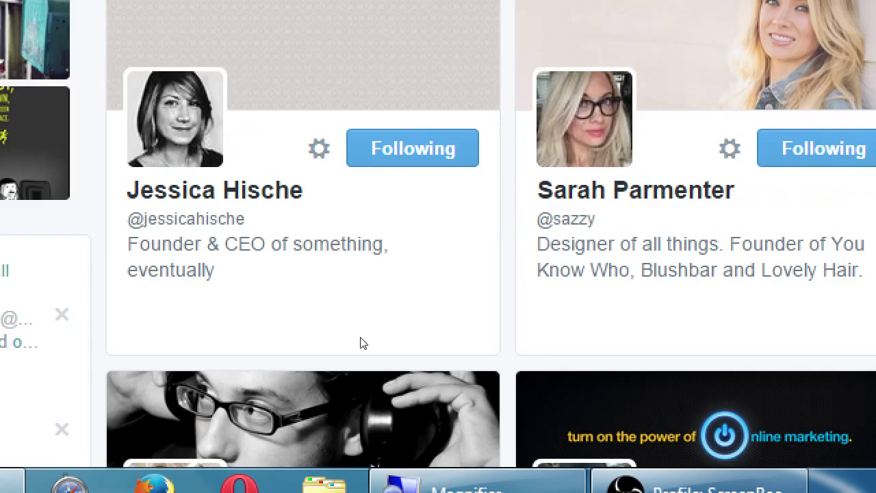
{"action": "scroll", "coordinate": [391, 420], "scroll_direction": "down", "scroll_amount": 1}
{"action": "scroll", "coordinate": [285, 364], "scroll_direction": "up", "scroll_amount": 2}
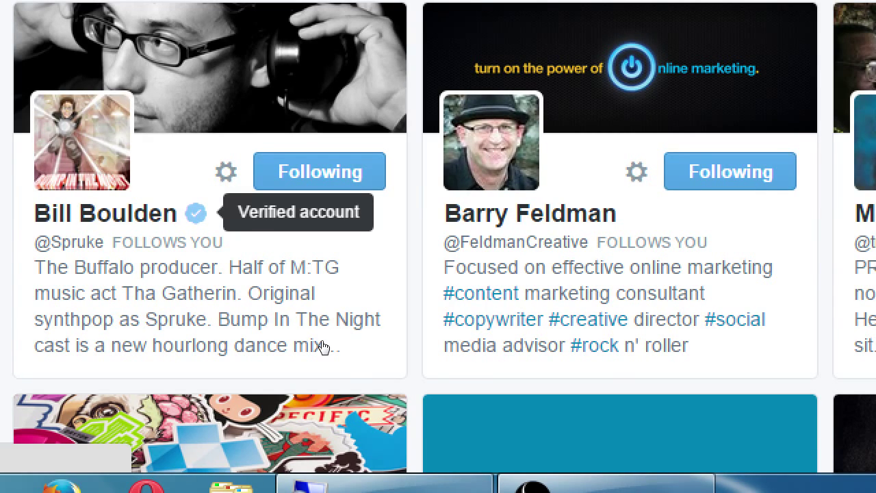
{"action": "key", "text": "super+minus"}
{"action": "scroll", "coordinate": [324, 347], "scroll_direction": "down", "scroll_amount": 4}
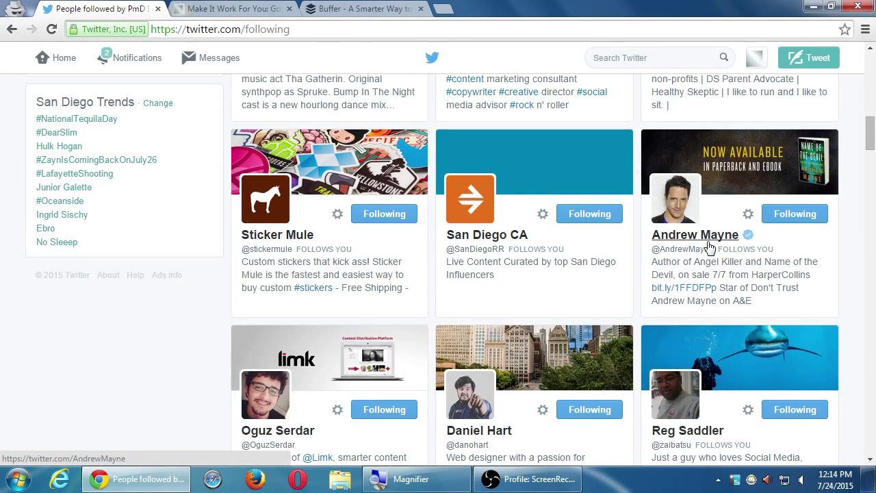
{"action": "scroll", "coordinate": [870, 317], "scroll_direction": "down", "scroll_amount": 2}
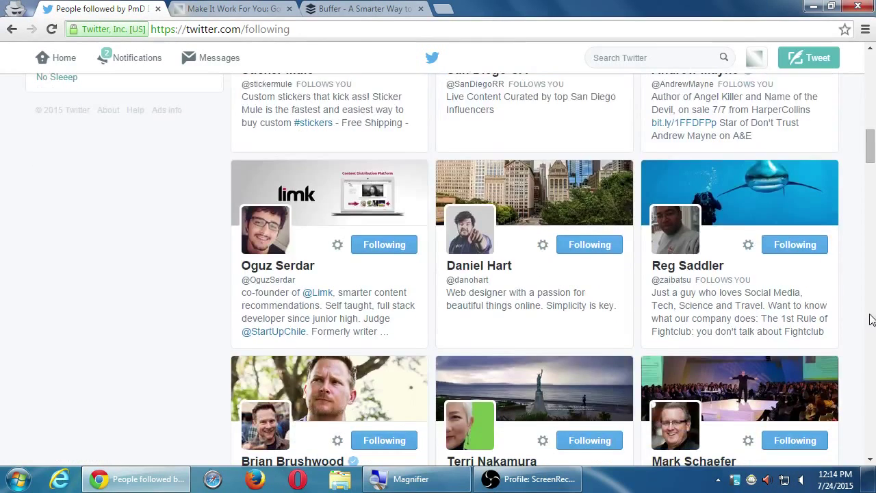
{"action": "scroll", "coordinate": [870, 317], "scroll_direction": "down", "scroll_amount": 1}
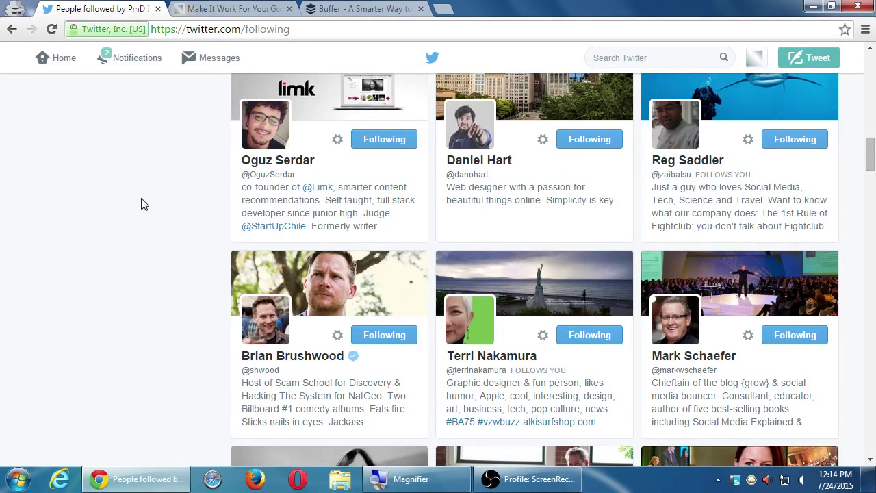
Step: Switch to the open Google+ tips article on pmdinteractive.com and review its title
{"action": "left_click", "coordinate": [216, 7]}
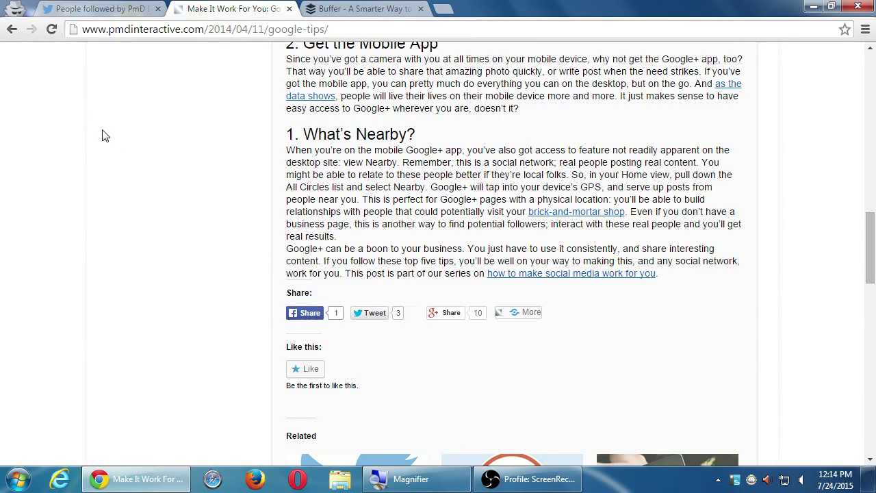
{"action": "key", "text": "alt+Left"}
{"action": "key", "text": "alt+Right"}
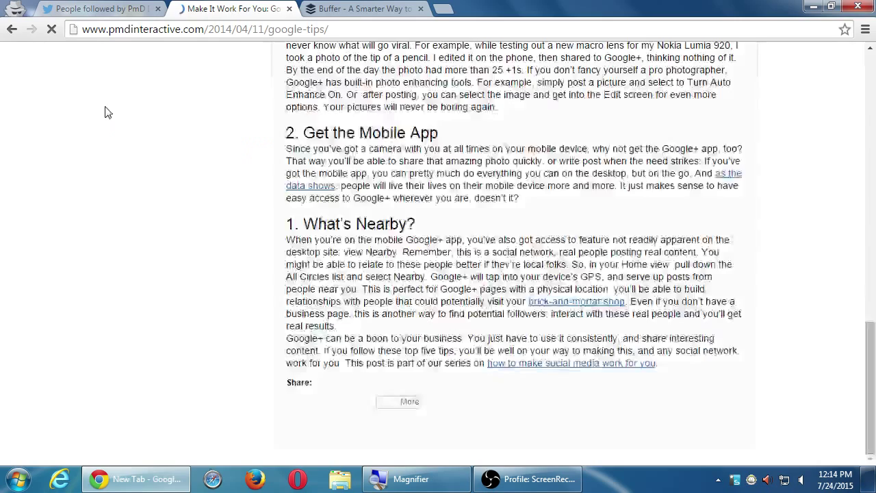
{"action": "scroll", "coordinate": [107, 113], "scroll_direction": "up", "scroll_amount": 10}
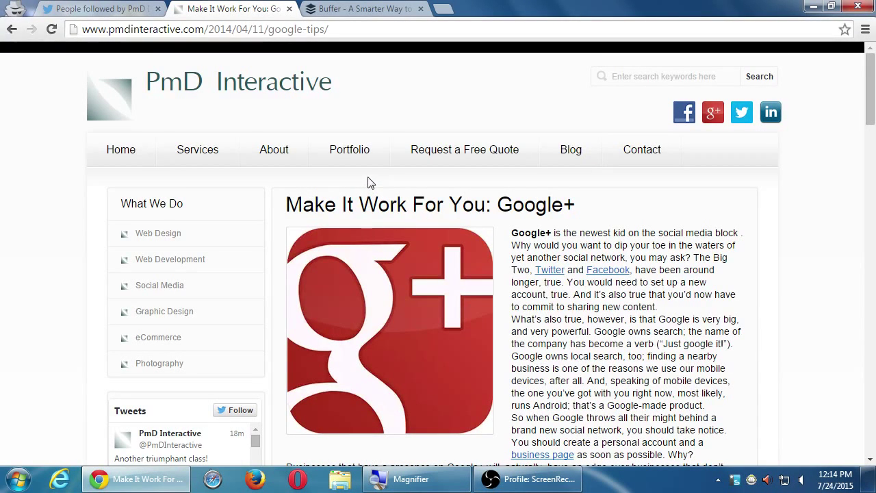
{"action": "left_click_drag", "start_coordinate": [355, 204], "coordinate": [504, 204]}
{"action": "left_click", "coordinate": [362, 196]}
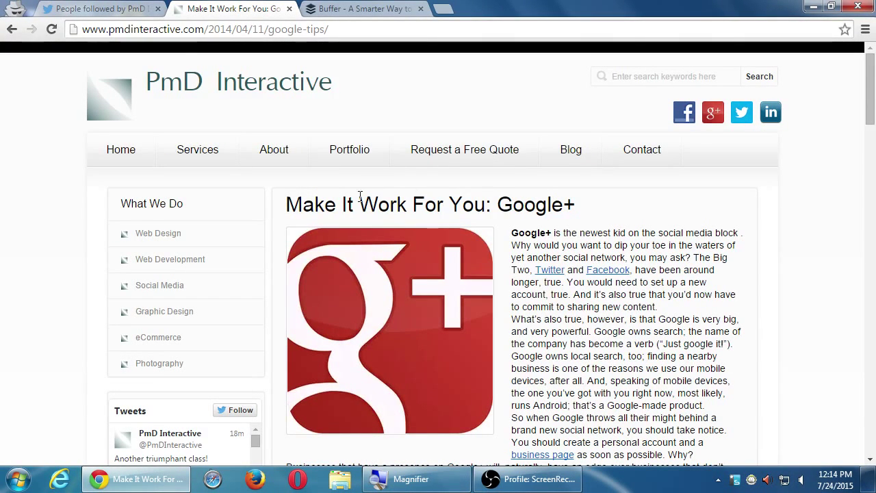
Step: Open the post "Make It Work For You: Twitter" from the PmD Interactive blog
{"action": "left_click", "coordinate": [558, 155]}
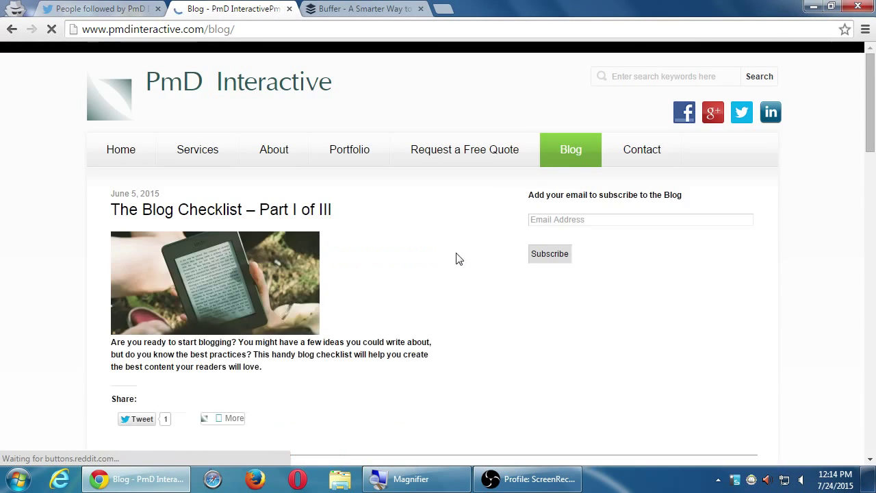
{"action": "scroll", "coordinate": [461, 250], "scroll_direction": "down", "scroll_amount": 15}
{"action": "scroll", "coordinate": [470, 238], "scroll_direction": "down", "scroll_amount": 2}
{"action": "scroll", "coordinate": [466, 236], "scroll_direction": "up", "scroll_amount": 3}
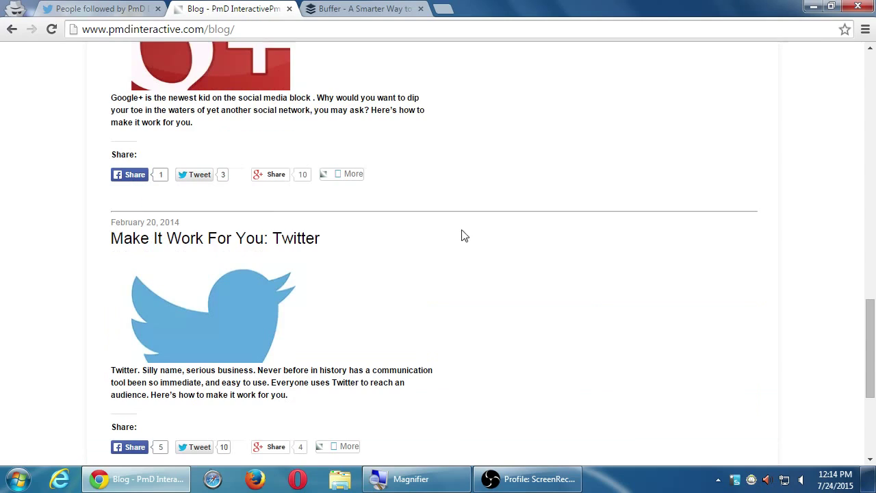
{"action": "left_click", "coordinate": [195, 297]}
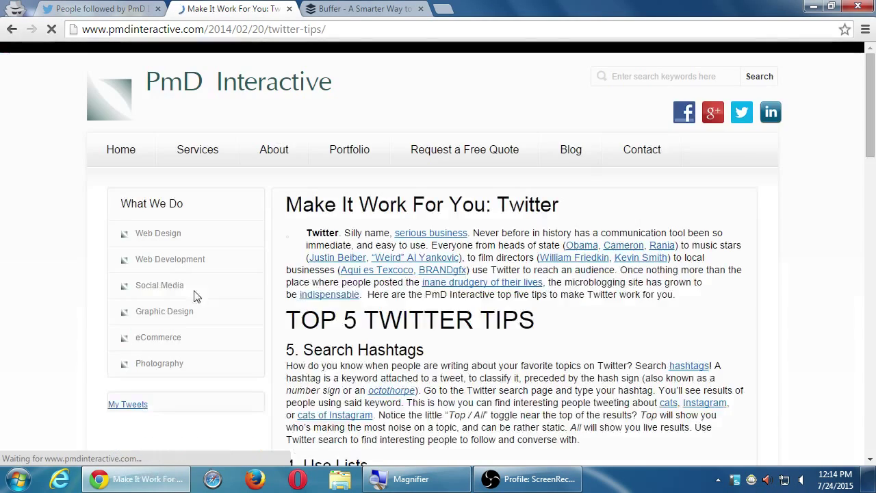
Step: Look over the Twitter article's title and its Top 5 Twitter Tips, including Search Hashtags, Use Lists and 3rd-Party Tools
{"action": "scroll", "coordinate": [841, 308], "scroll_direction": "down", "scroll_amount": 5}
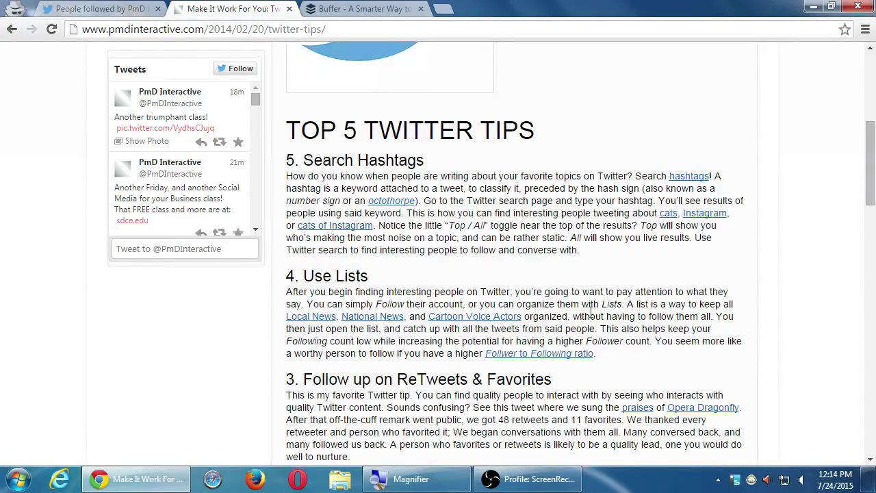
{"action": "scroll", "coordinate": [599, 306], "scroll_direction": "down", "scroll_amount": 1}
{"action": "scroll", "coordinate": [600, 306], "scroll_direction": "down", "scroll_amount": 3}
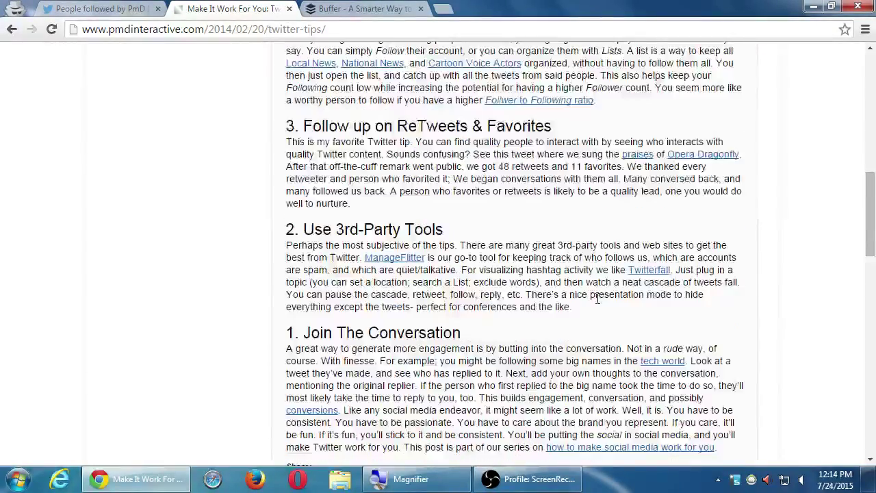
{"action": "scroll", "coordinate": [598, 299], "scroll_direction": "up", "scroll_amount": 1}
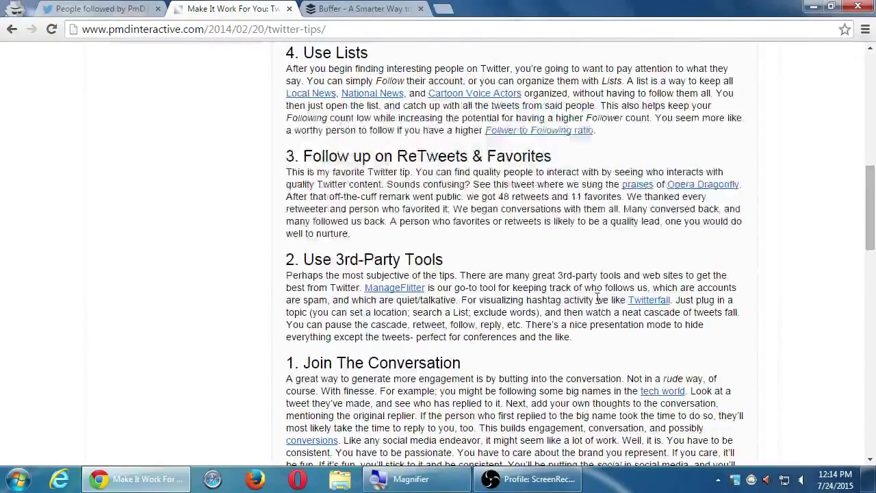
{"action": "scroll", "coordinate": [432, 257], "scroll_direction": "up", "scroll_amount": 5}
{"action": "scroll", "coordinate": [431, 264], "scroll_direction": "up", "scroll_amount": 3}
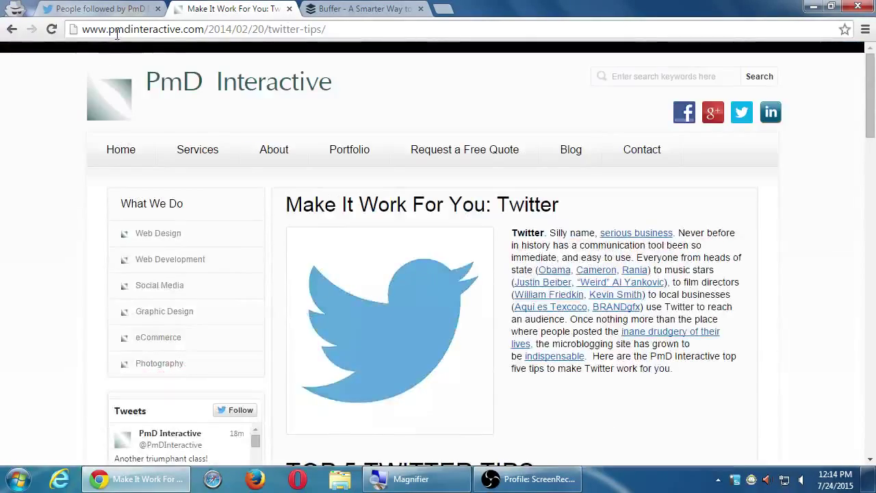
{"action": "left_click_drag", "start_coordinate": [463, 205], "coordinate": [530, 204]}
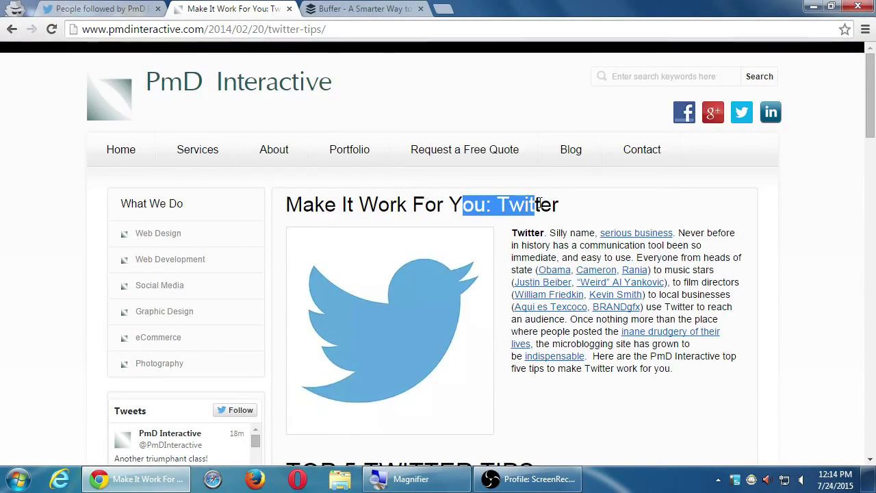
{"action": "left_click", "coordinate": [569, 203]}
{"action": "scroll", "coordinate": [547, 240], "scroll_direction": "down", "scroll_amount": 3}
{"action": "scroll", "coordinate": [533, 279], "scroll_direction": "down", "scroll_amount": 4}
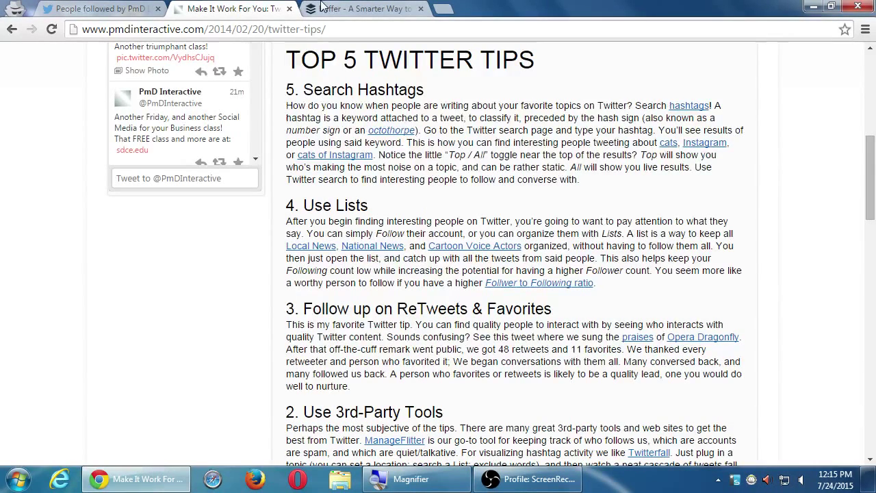
Step: Review more of the followed accounts on Twitter and return to the Twitter home page
{"action": "left_click", "coordinate": [85, 7]}
{"action": "scroll", "coordinate": [172, 260], "scroll_direction": "down", "scroll_amount": 4}
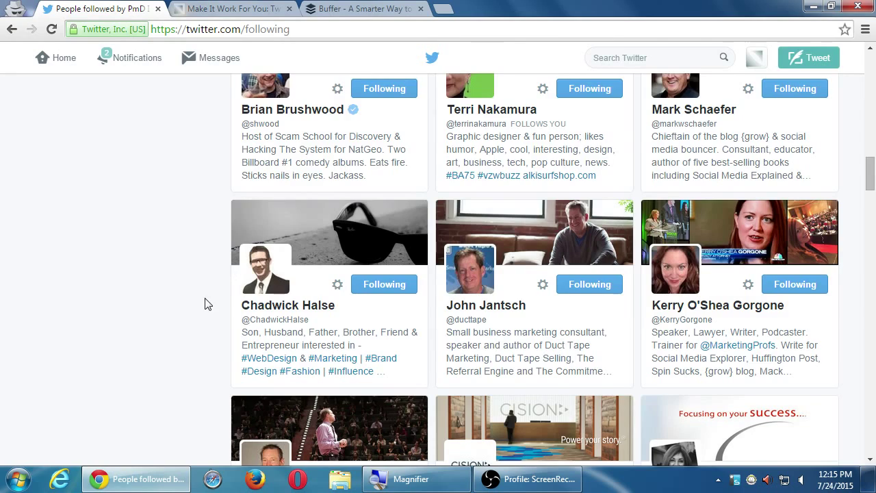
{"action": "scroll", "coordinate": [205, 301], "scroll_direction": "down", "scroll_amount": 4}
{"action": "scroll", "coordinate": [205, 301], "scroll_direction": "down", "scroll_amount": 3}
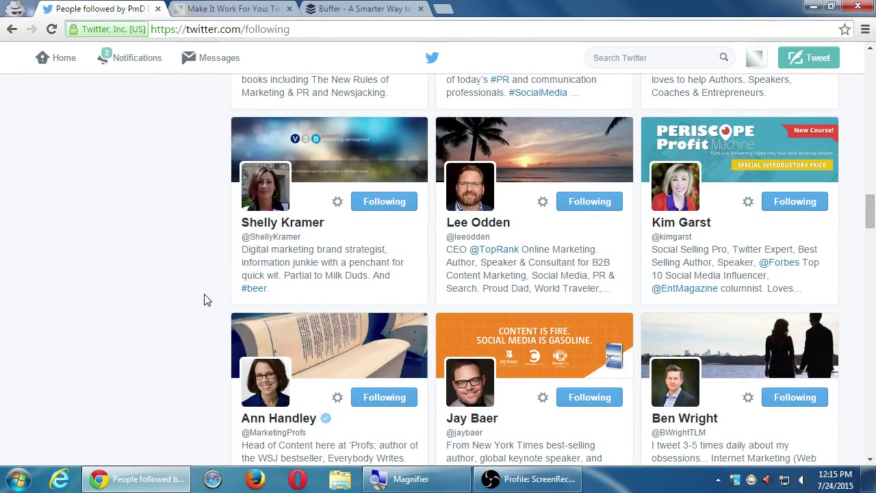
{"action": "scroll", "coordinate": [204, 299], "scroll_direction": "up", "scroll_amount": 15}
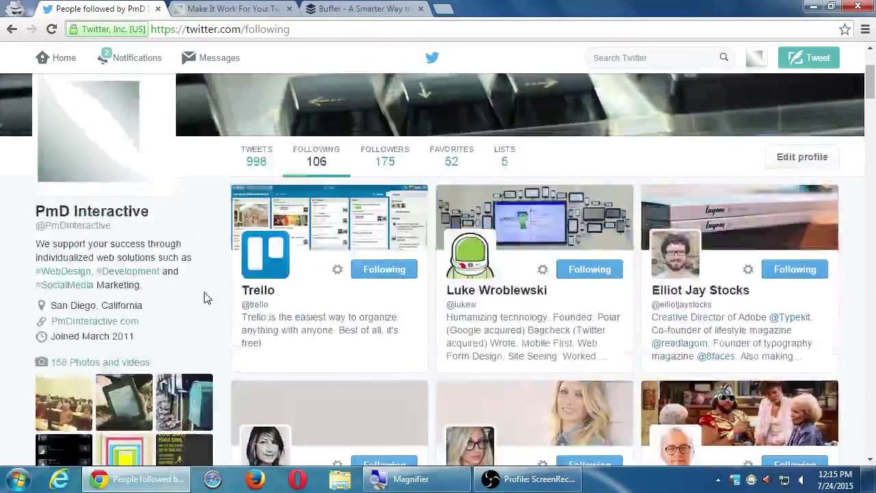
{"action": "scroll", "coordinate": [204, 298], "scroll_direction": "down", "scroll_amount": 3}
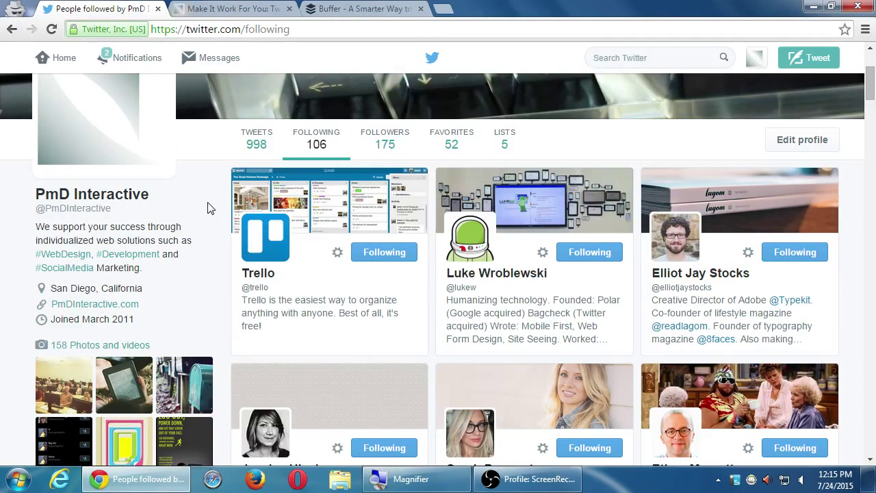
{"action": "left_click", "coordinate": [59, 60]}
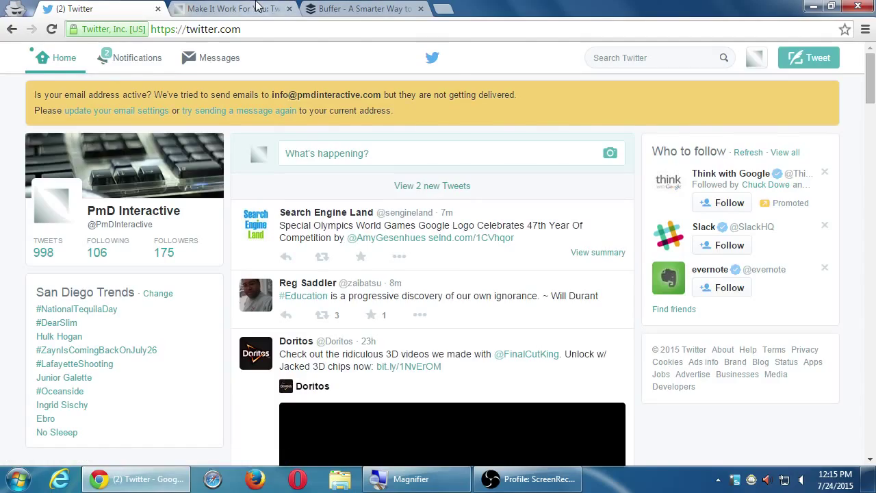
Step: Examine tip 1, "Join The Conversation", in the PmD Interactive Twitter tips article
{"action": "left_click", "coordinate": [257, 8]}
{"action": "scroll", "coordinate": [267, 293], "scroll_direction": "down", "scroll_amount": 2}
{"action": "scroll", "coordinate": [267, 292], "scroll_direction": "down", "scroll_amount": 2}
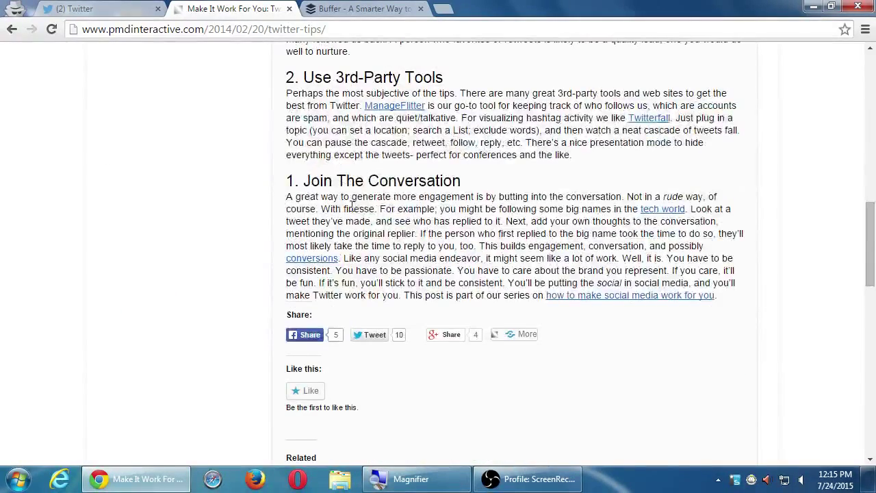
{"action": "left_click_drag", "start_coordinate": [355, 180], "coordinate": [409, 236]}
{"action": "left_click", "coordinate": [419, 236]}
Step: Load the new tweets in the Twitter home timeline and browse the posts from followed accounts
{"action": "left_click", "coordinate": [113, 10]}
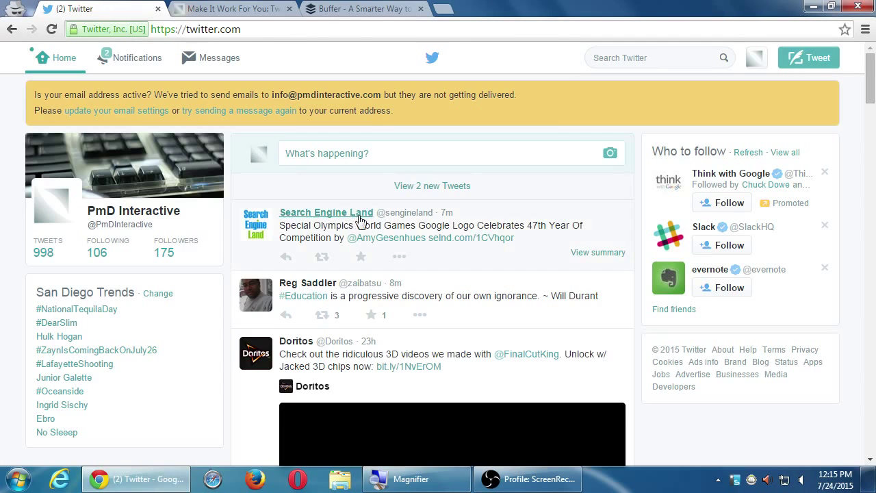
{"action": "left_click", "coordinate": [362, 186]}
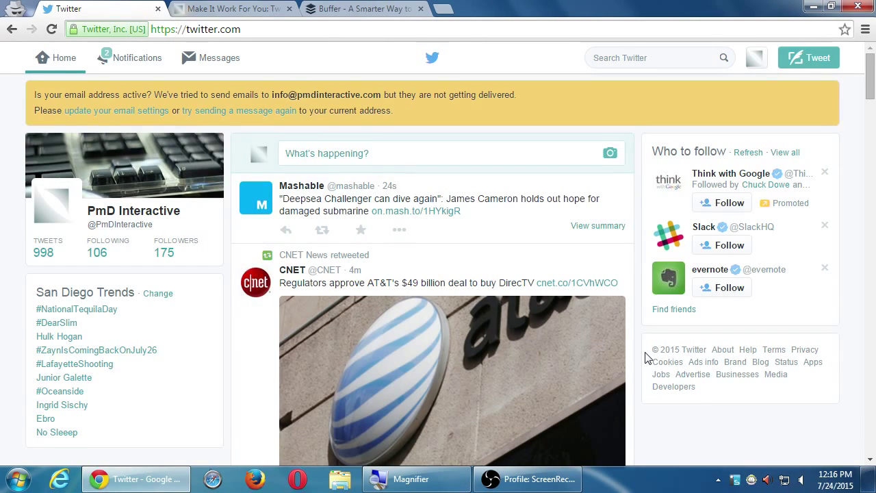
{"action": "scroll", "coordinate": [646, 358], "scroll_direction": "down", "scroll_amount": 15}
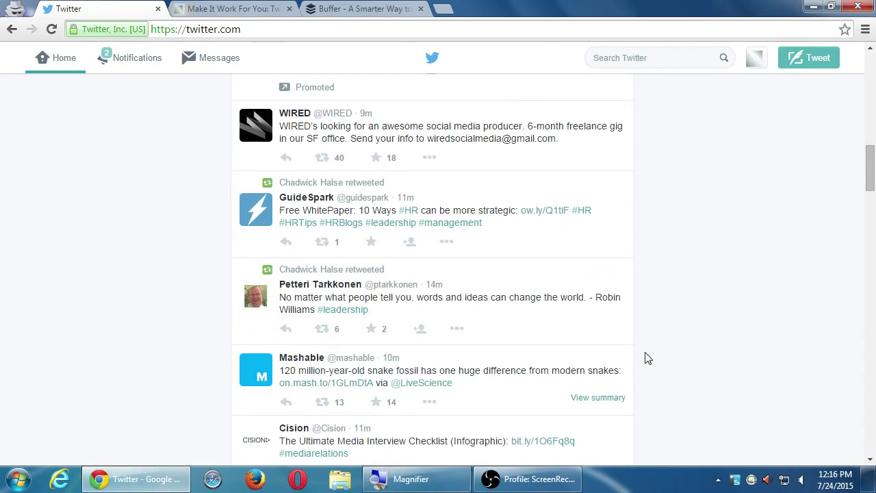
{"action": "scroll", "coordinate": [649, 371], "scroll_direction": "down", "scroll_amount": 1}
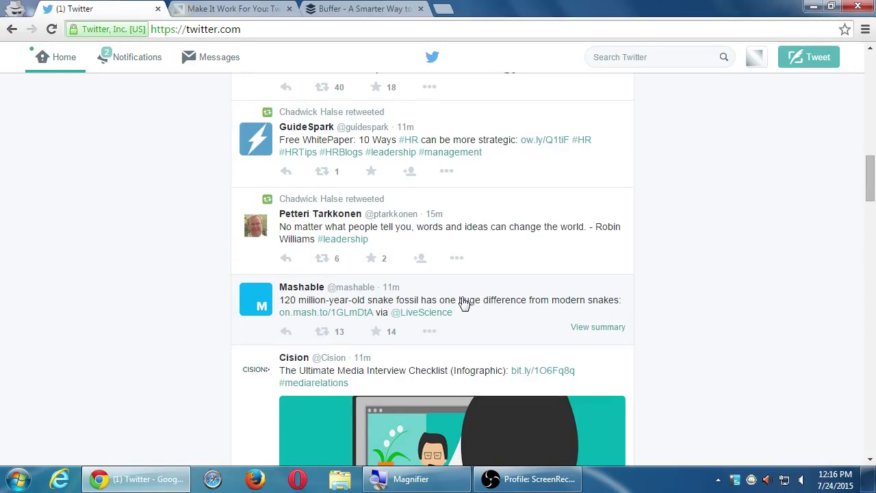
{"action": "scroll", "coordinate": [463, 303], "scroll_direction": "down", "scroll_amount": 6}
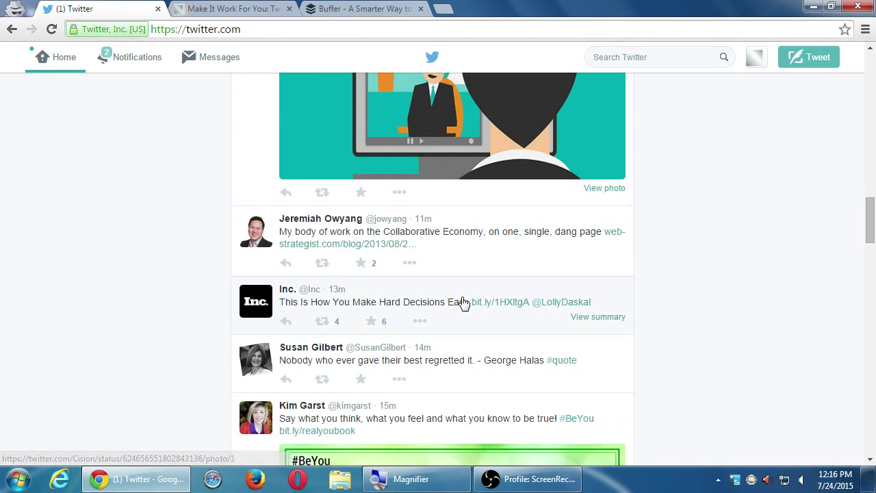
{"action": "scroll", "coordinate": [463, 303], "scroll_direction": "down", "scroll_amount": 7}
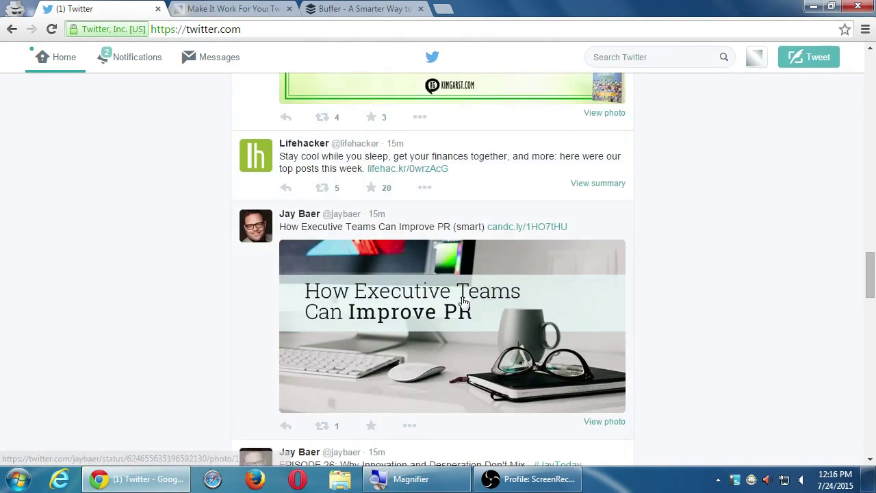
{"action": "scroll", "coordinate": [637, 337], "scroll_direction": "down", "scroll_amount": 7}
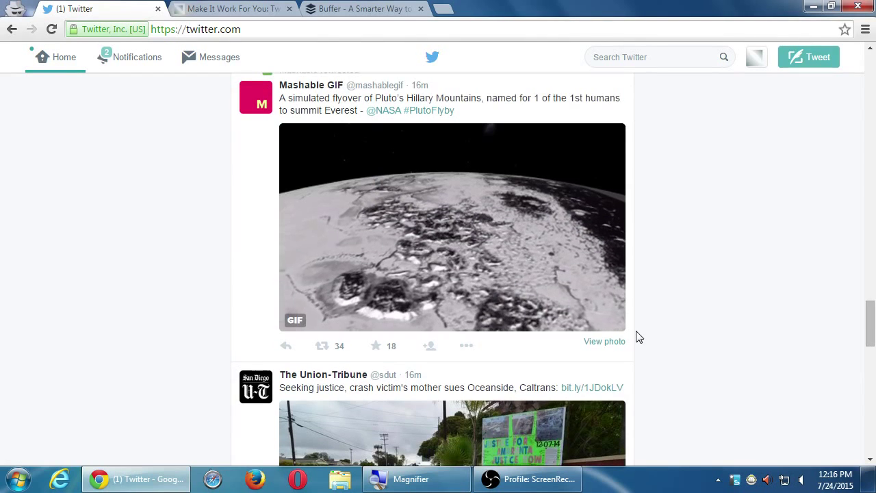
{"action": "scroll", "coordinate": [636, 337], "scroll_direction": "down", "scroll_amount": 3}
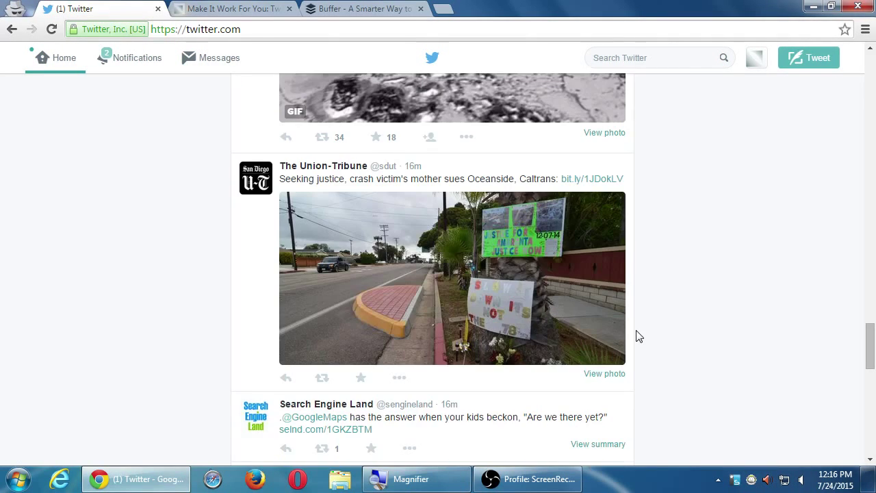
{"action": "scroll", "coordinate": [637, 336], "scroll_direction": "down", "scroll_amount": 9}
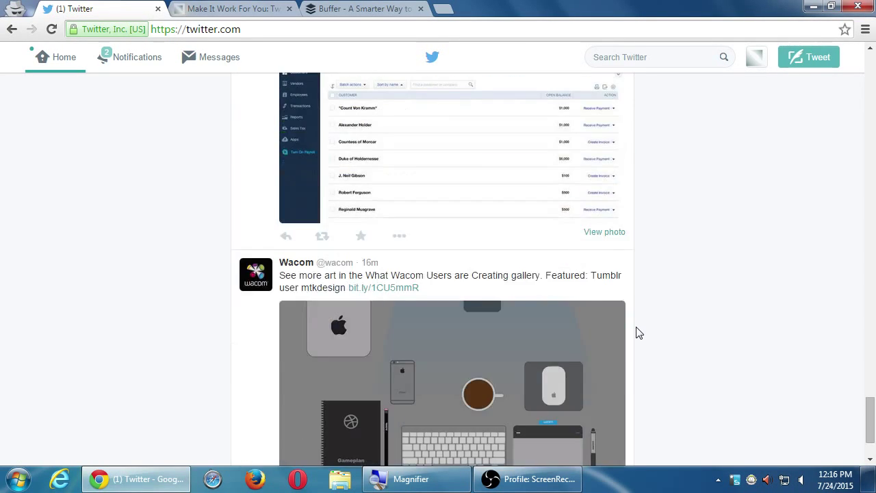
{"action": "scroll", "coordinate": [636, 333], "scroll_direction": "up", "scroll_amount": 10}
{"action": "scroll", "coordinate": [636, 333], "scroll_direction": "down", "scroll_amount": 4}
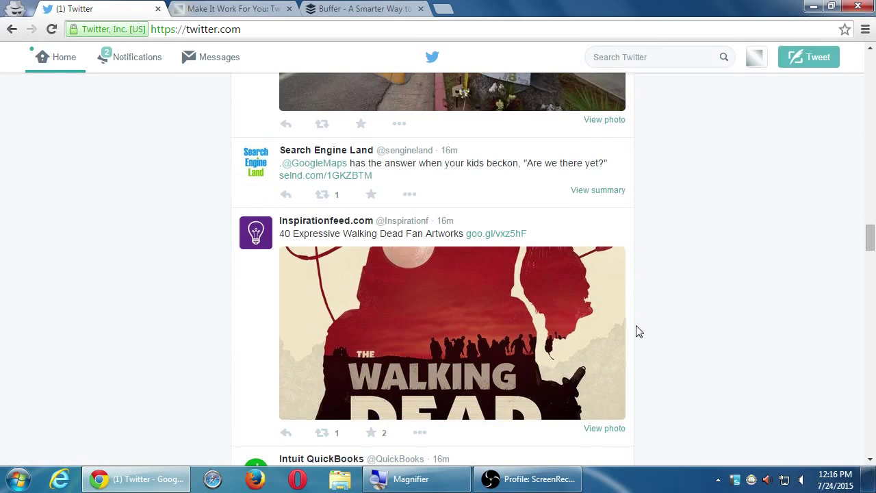
Step: Browse older posts in the Twitter home timeline, down to the Google Analytics tweet about analyzing content marketing
{"action": "scroll", "coordinate": [637, 332], "scroll_direction": "down", "scroll_amount": 1}
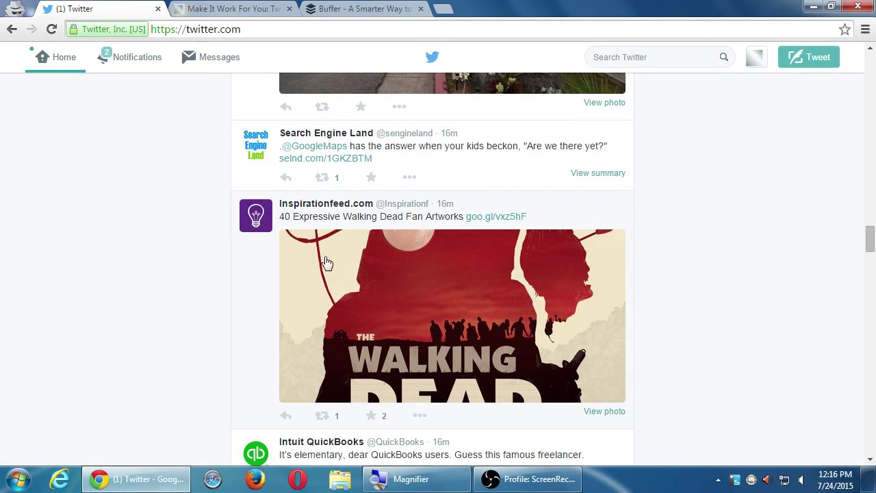
{"action": "scroll", "coordinate": [346, 260], "scroll_direction": "down", "scroll_amount": 3}
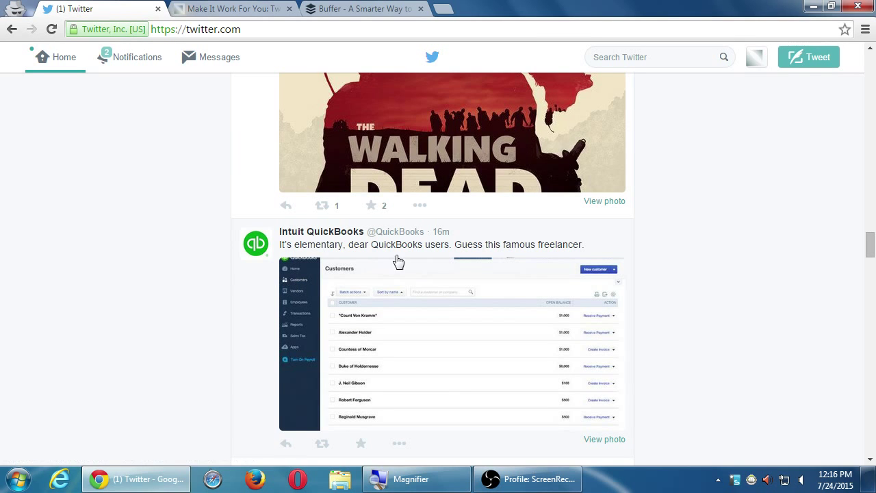
{"action": "scroll", "coordinate": [690, 286], "scroll_direction": "down", "scroll_amount": 2}
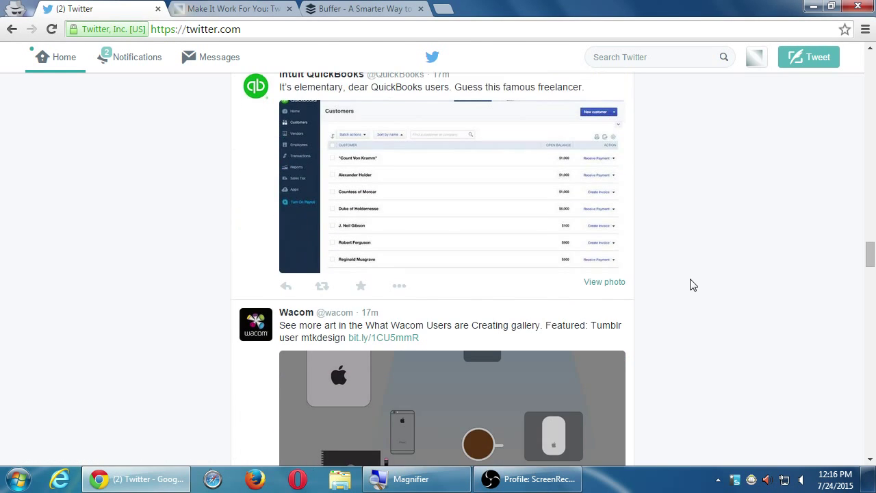
{"action": "scroll", "coordinate": [363, 287], "scroll_direction": "down", "scroll_amount": 6}
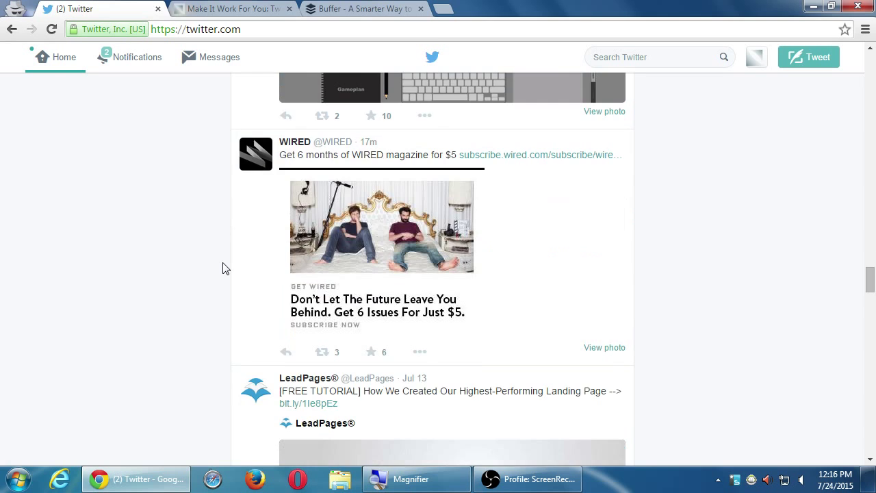
{"action": "scroll", "coordinate": [222, 268], "scroll_direction": "down", "scroll_amount": 10}
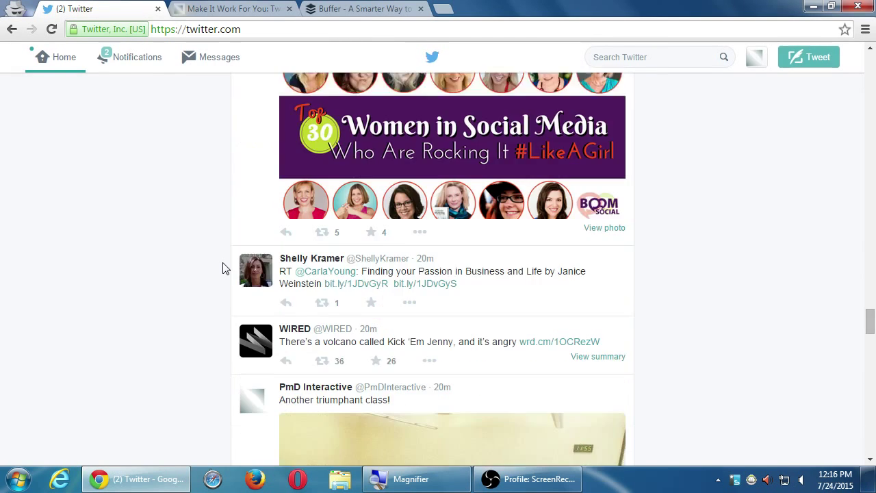
{"action": "scroll", "coordinate": [223, 269], "scroll_direction": "down", "scroll_amount": 4}
{"action": "scroll", "coordinate": [223, 268], "scroll_direction": "down", "scroll_amount": 10}
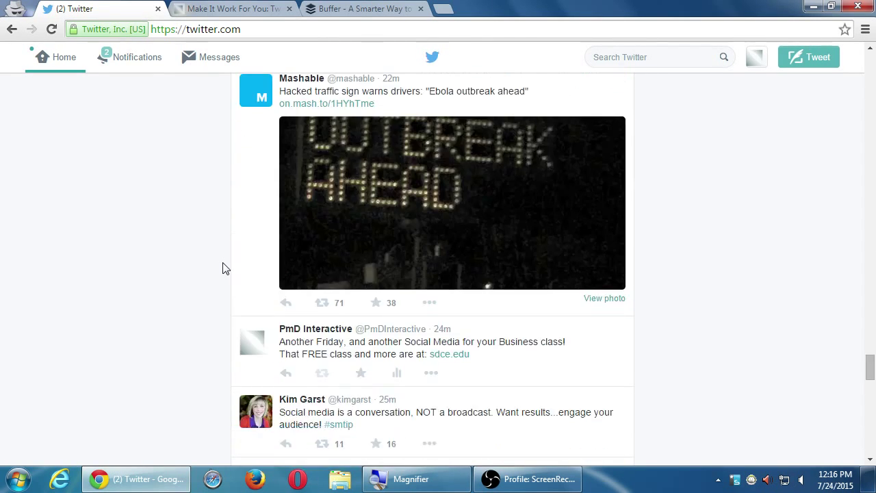
{"action": "scroll", "coordinate": [222, 268], "scroll_direction": "down", "scroll_amount": 8}
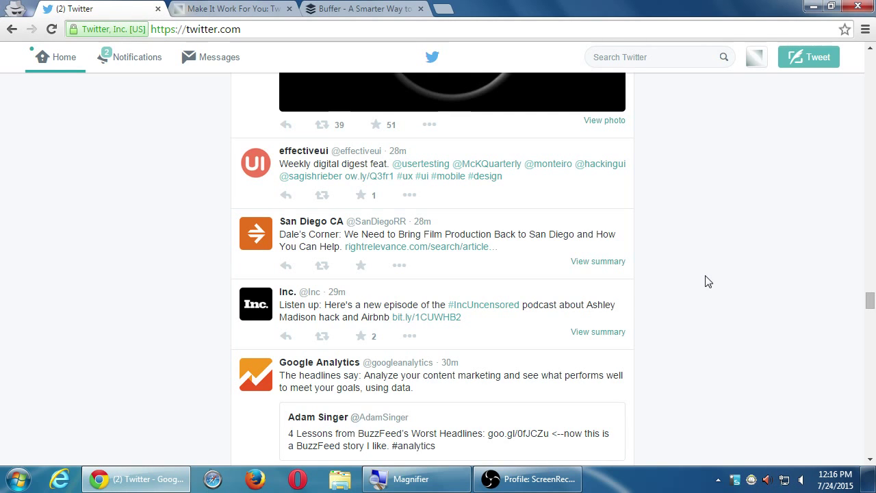
{"action": "scroll", "coordinate": [708, 282], "scroll_direction": "down", "scroll_amount": 3}
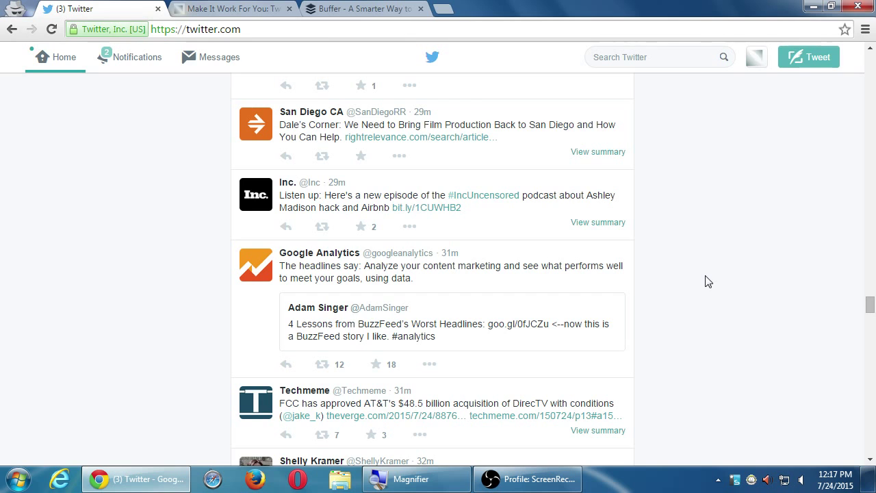
Step: Expand the Google Analytics tweet about analyzing content marketing and review its retweets, favorites and replies
{"action": "left_click", "coordinate": [254, 328]}
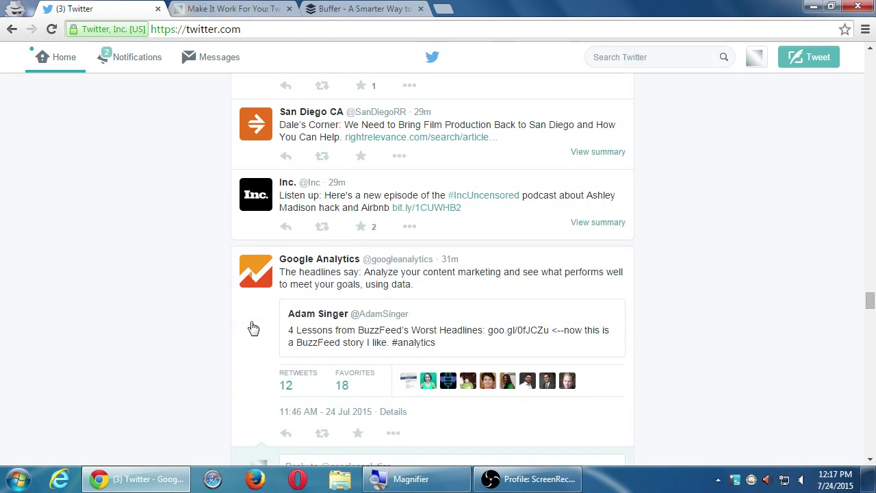
{"action": "scroll", "coordinate": [252, 328], "scroll_direction": "down", "scroll_amount": 2}
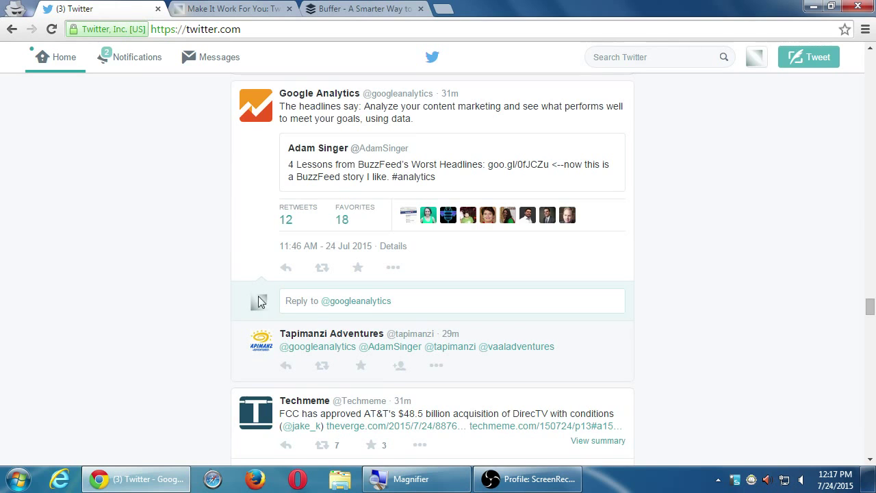
{"action": "left_click", "coordinate": [260, 187]}
{"action": "left_click", "coordinate": [260, 179]}
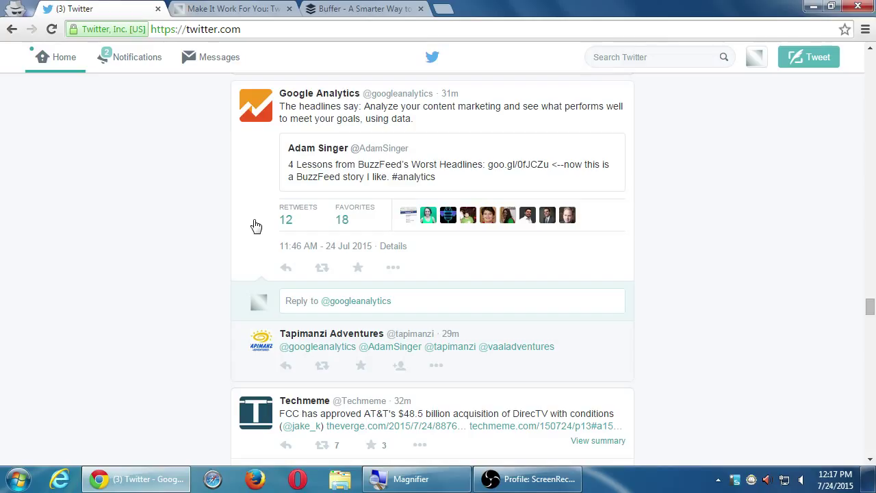
Step: View the profile summary of the blue bee-avatar account that engaged with the Google Analytics tweet, and follow that account
{"action": "left_click", "coordinate": [448, 216]}
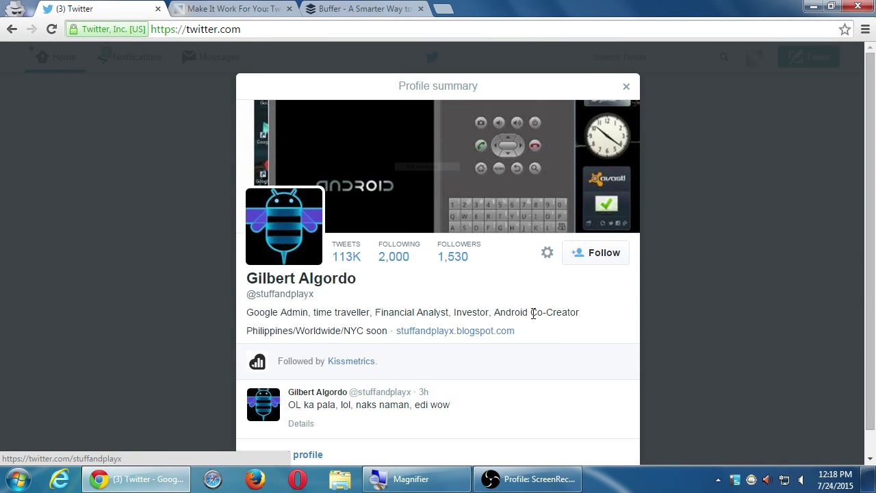
{"action": "key", "text": "super+plus"}
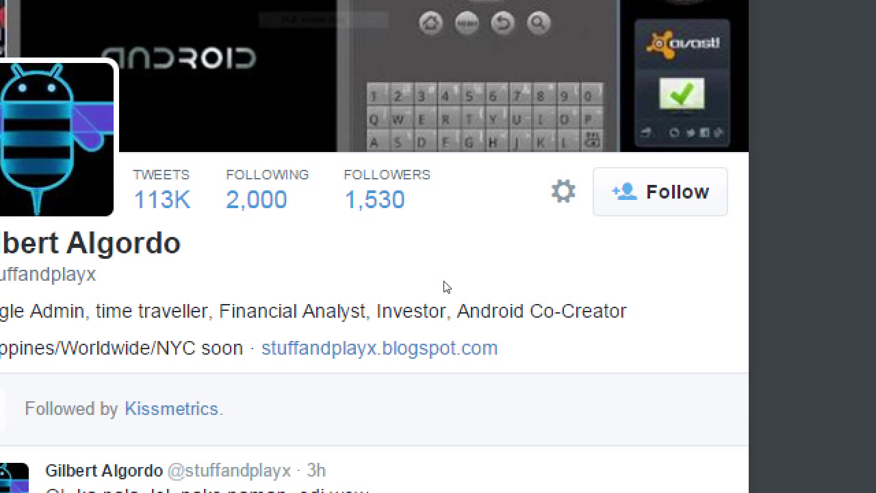
{"action": "key", "text": "super+minus"}
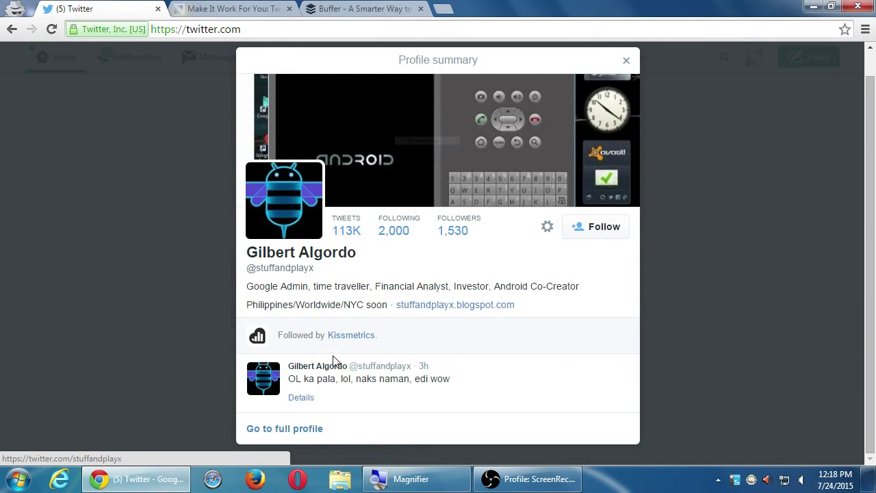
{"action": "scroll", "coordinate": [427, 342], "scroll_direction": "up", "scroll_amount": 1}
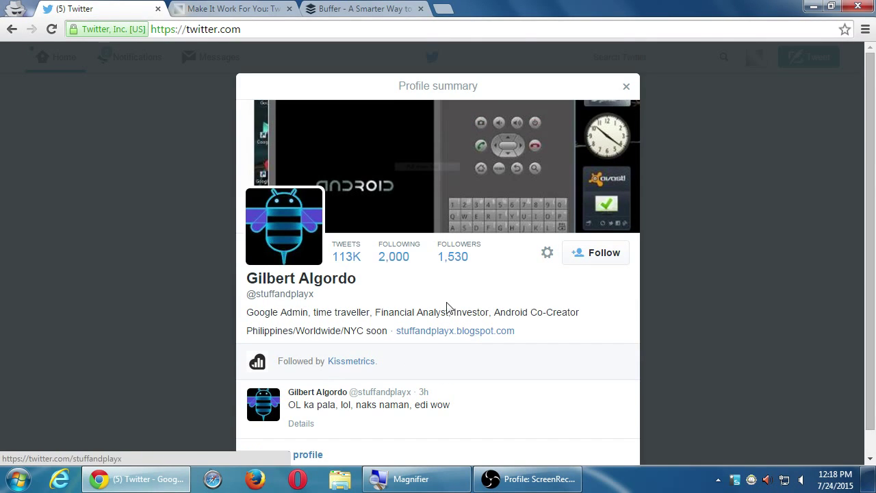
{"action": "left_click", "coordinate": [594, 255]}
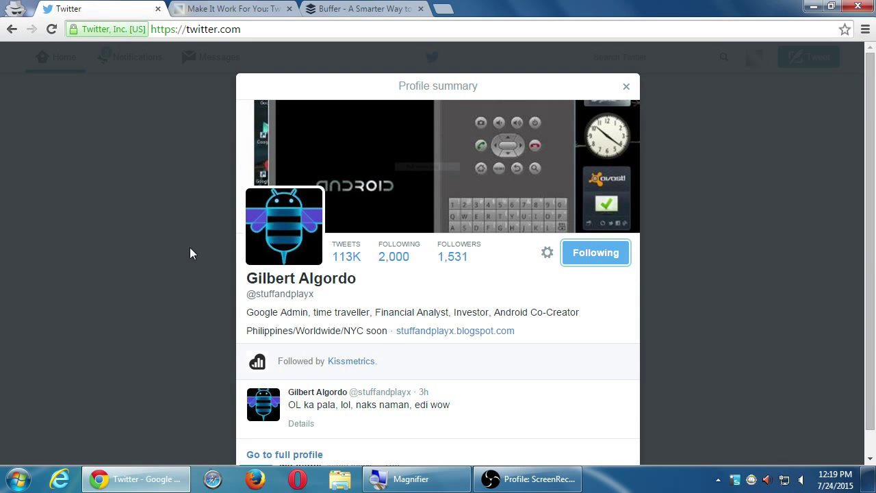
{"action": "left_click", "coordinate": [173, 230]}
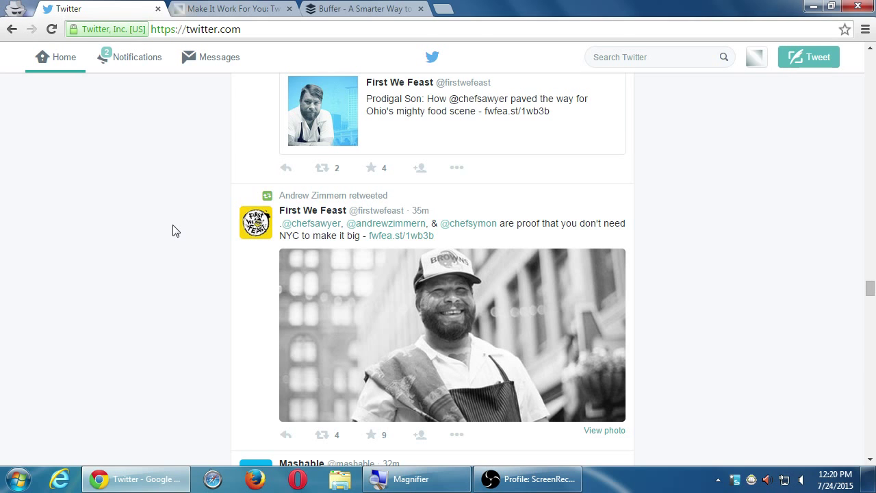
Step: Open the PmD Interactive profile's list of followed accounts and look through it
{"action": "key", "text": "Home"}
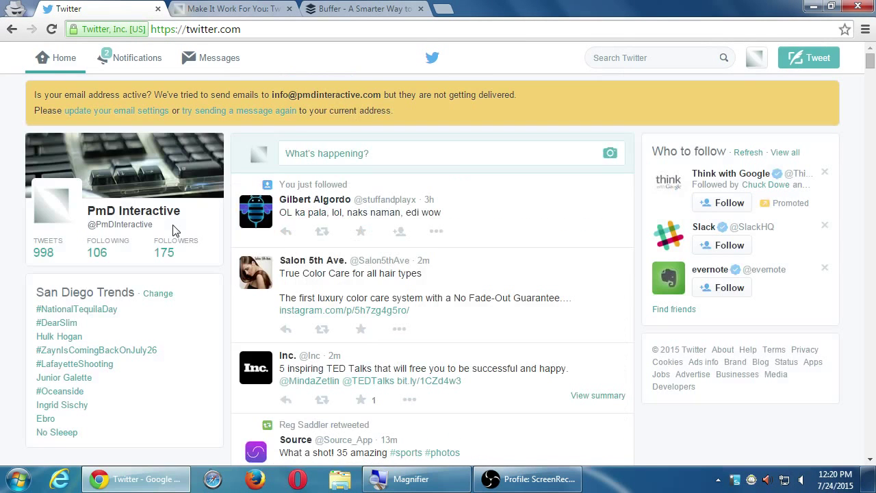
{"action": "left_click", "coordinate": [90, 258]}
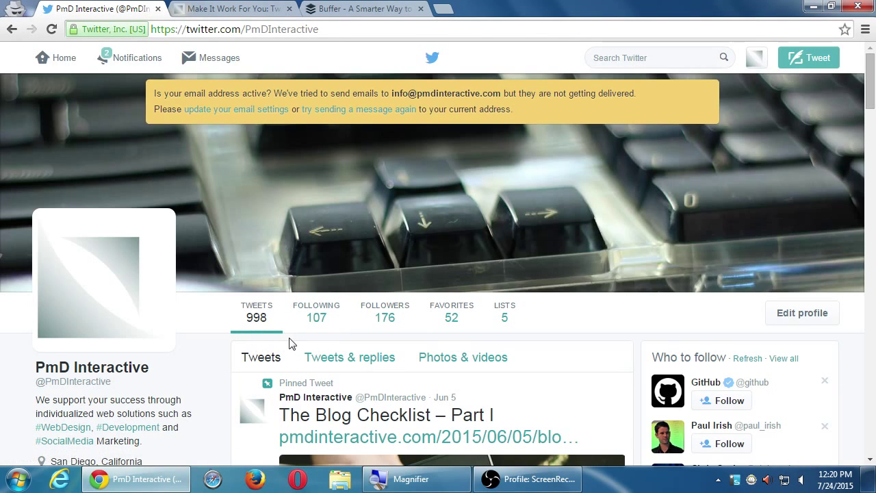
{"action": "left_click", "coordinate": [304, 315]}
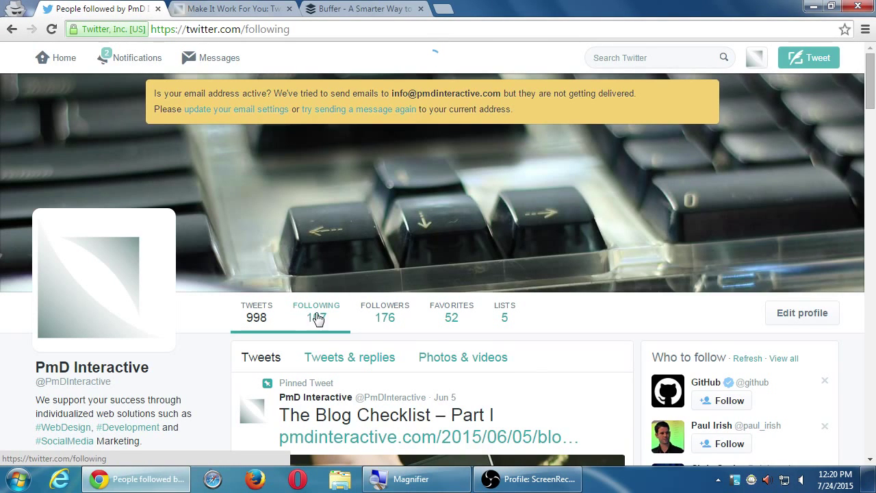
{"action": "scroll", "coordinate": [295, 335], "scroll_direction": "down", "scroll_amount": 2}
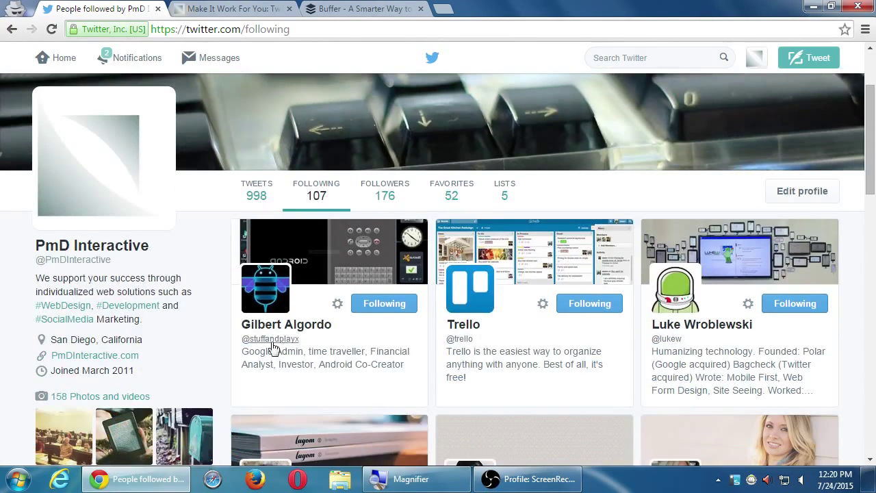
{"action": "scroll", "coordinate": [233, 344], "scroll_direction": "down", "scroll_amount": 3}
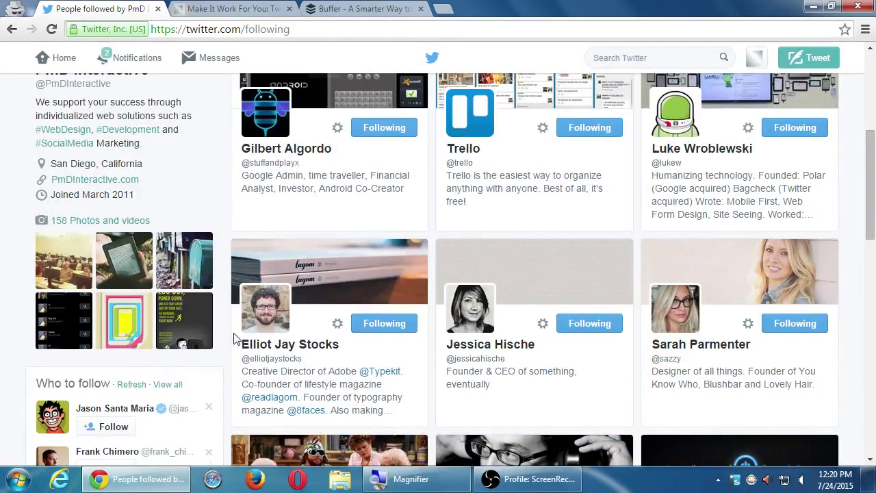
{"action": "scroll", "coordinate": [232, 337], "scroll_direction": "down", "scroll_amount": 2}
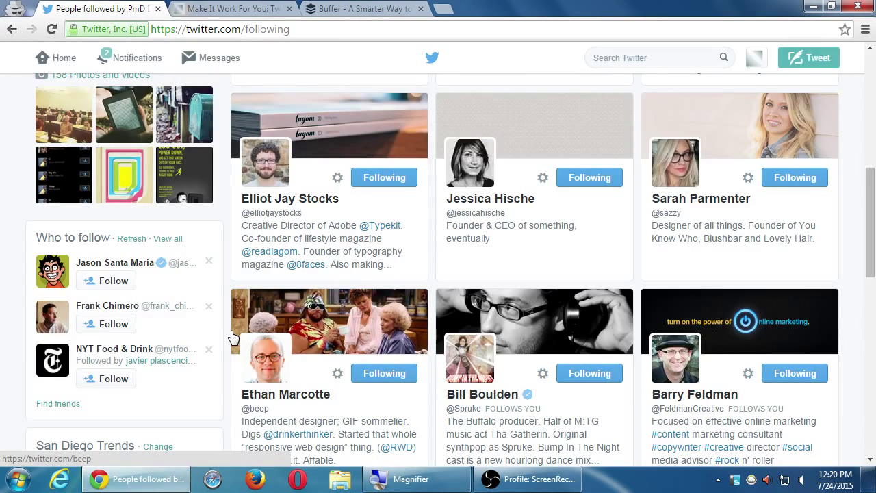
{"action": "scroll", "coordinate": [233, 337], "scroll_direction": "down", "scroll_amount": 6}
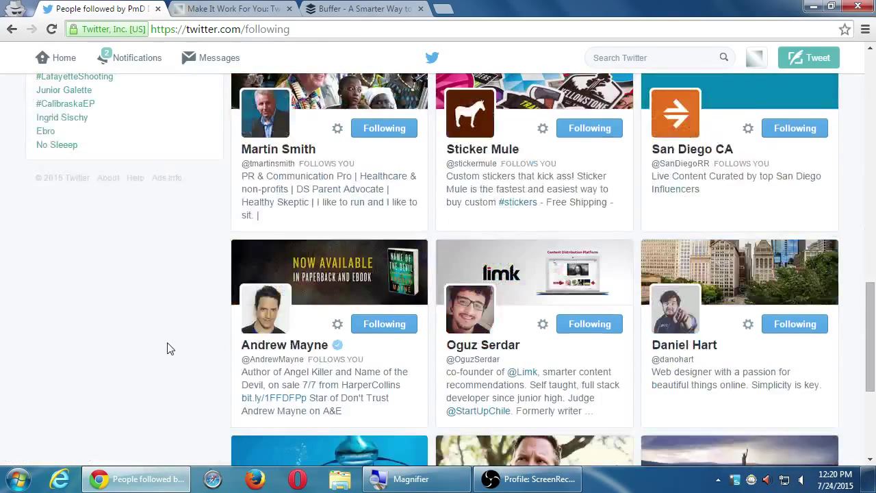
{"action": "scroll", "coordinate": [170, 349], "scroll_direction": "down", "scroll_amount": 5}
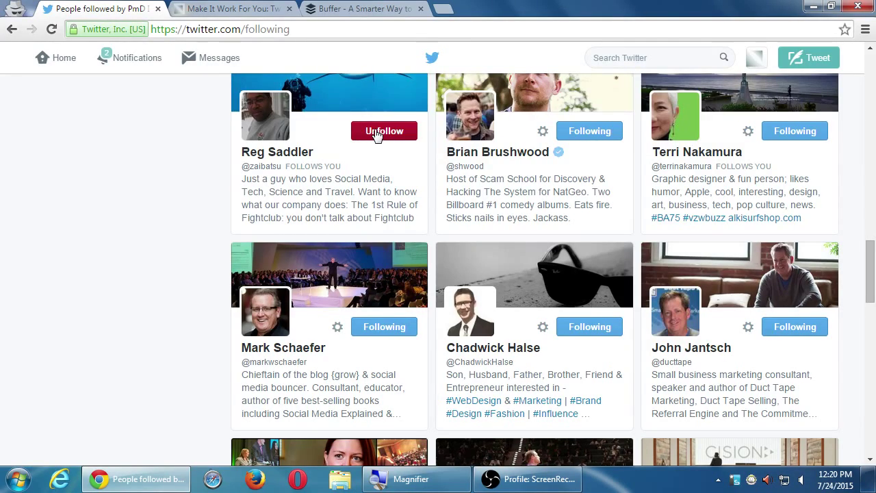
Step: Unfollow the blue bee-avatar account at the start of the following list and reload the list
{"action": "scroll", "coordinate": [156, 313], "scroll_direction": "up", "scroll_amount": 10}
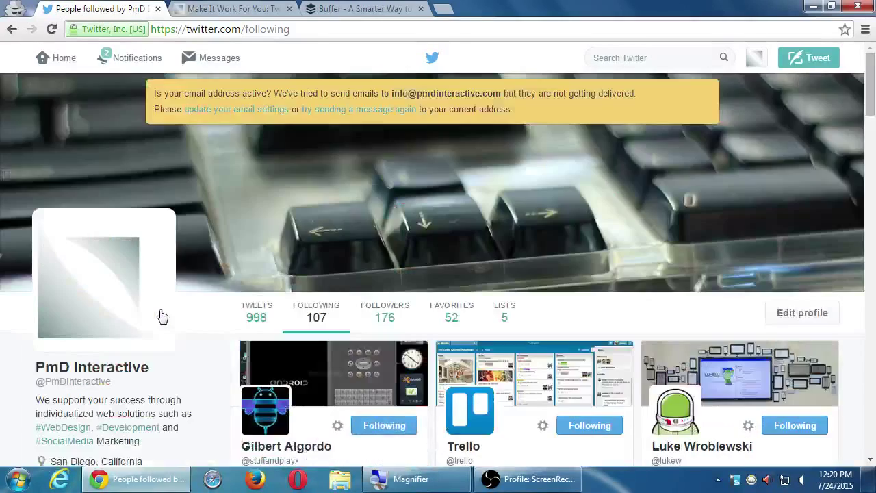
{"action": "scroll", "coordinate": [162, 316], "scroll_direction": "down", "scroll_amount": 2}
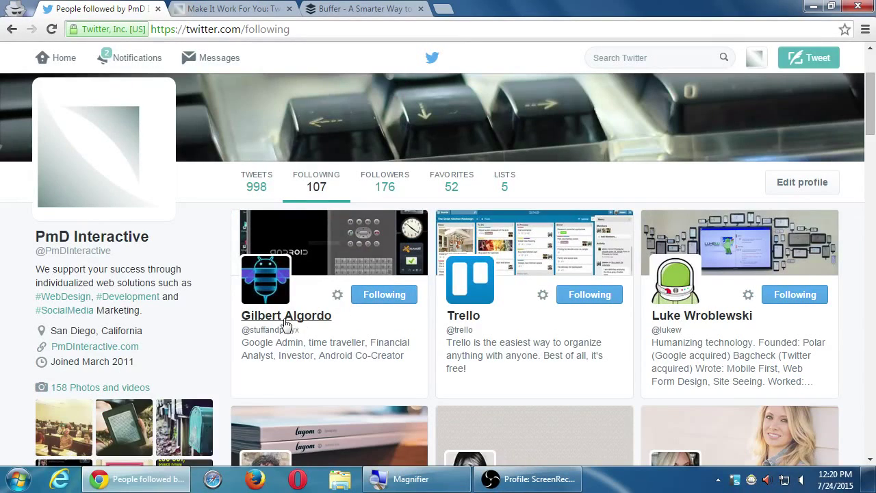
{"action": "left_click", "coordinate": [370, 298]}
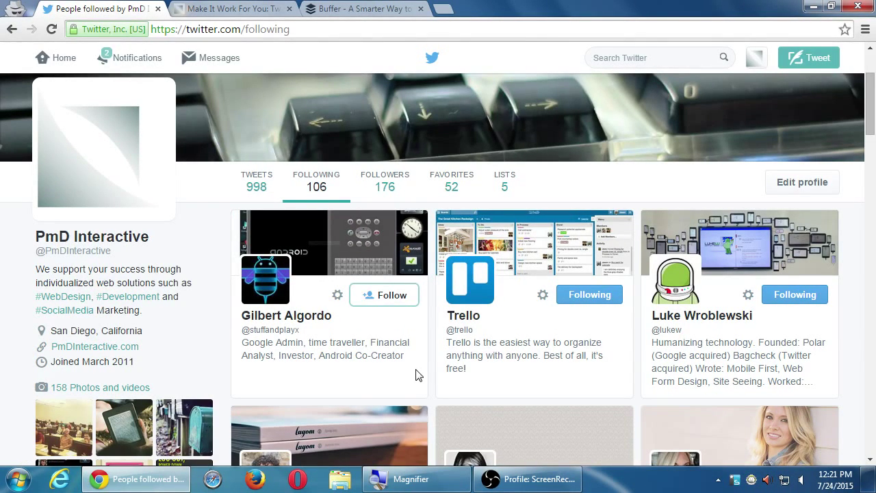
{"action": "left_click", "coordinate": [56, 26]}
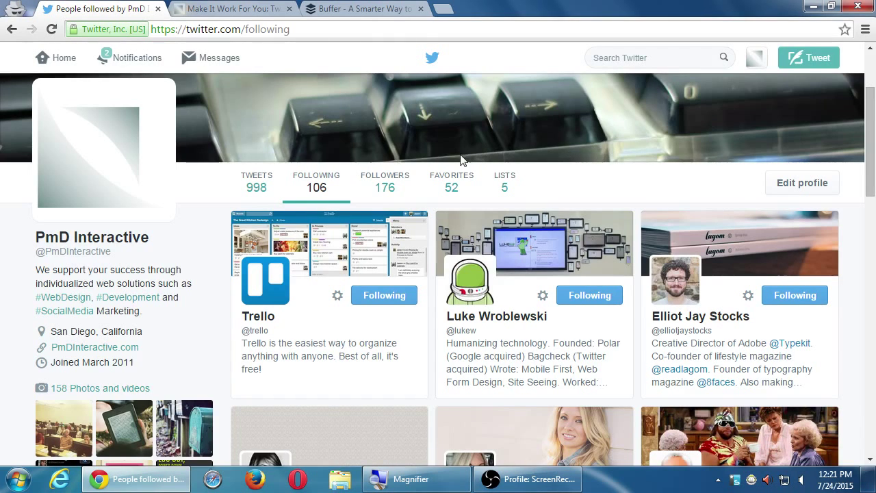
Step: Return to the Twitter home timeline and browse down to the Inc. tweet about government small business loans
{"action": "left_click", "coordinate": [65, 59]}
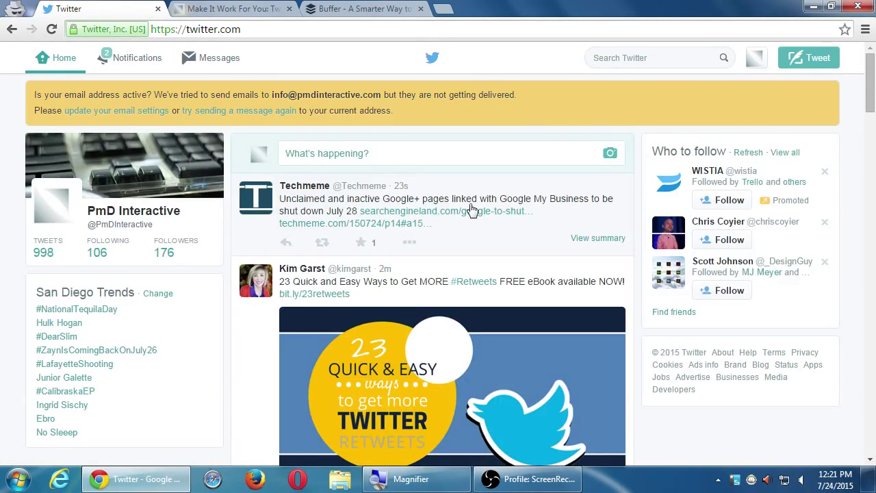
{"action": "scroll", "coordinate": [471, 209], "scroll_direction": "down", "scroll_amount": 10}
{"action": "scroll", "coordinate": [471, 210], "scroll_direction": "down", "scroll_amount": 10}
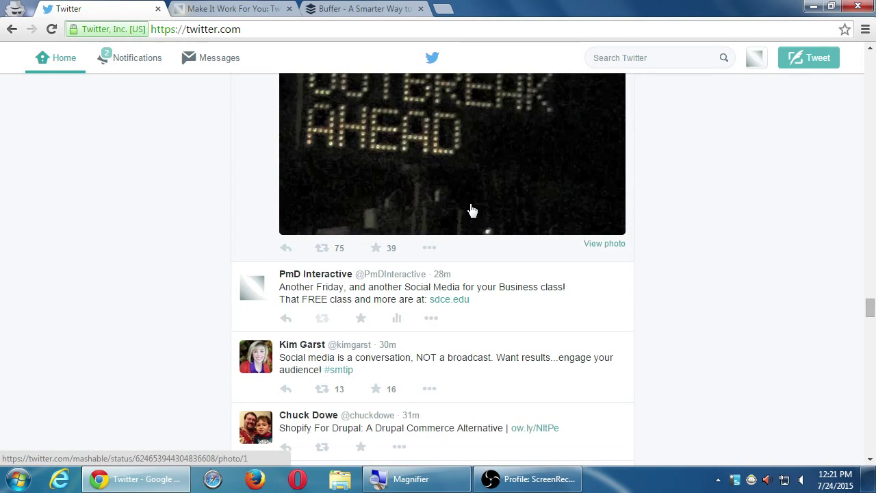
{"action": "scroll", "coordinate": [470, 209], "scroll_direction": "down", "scroll_amount": 5}
{"action": "scroll", "coordinate": [471, 210], "scroll_direction": "down", "scroll_amount": 3}
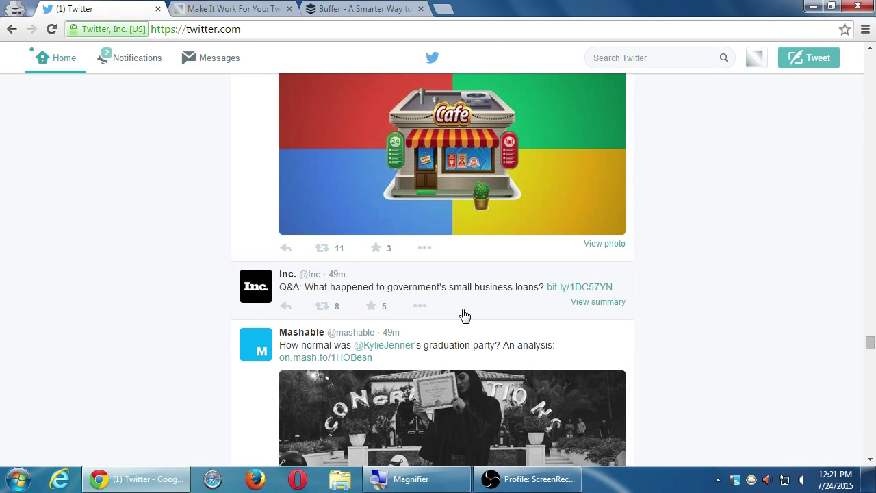
Step: Expand the Inc. tweet about government small business loans and examine its article summary, engagement and reply area
{"action": "left_click", "coordinate": [461, 317]}
{"action": "scroll", "coordinate": [495, 363], "scroll_direction": "down", "scroll_amount": 5}
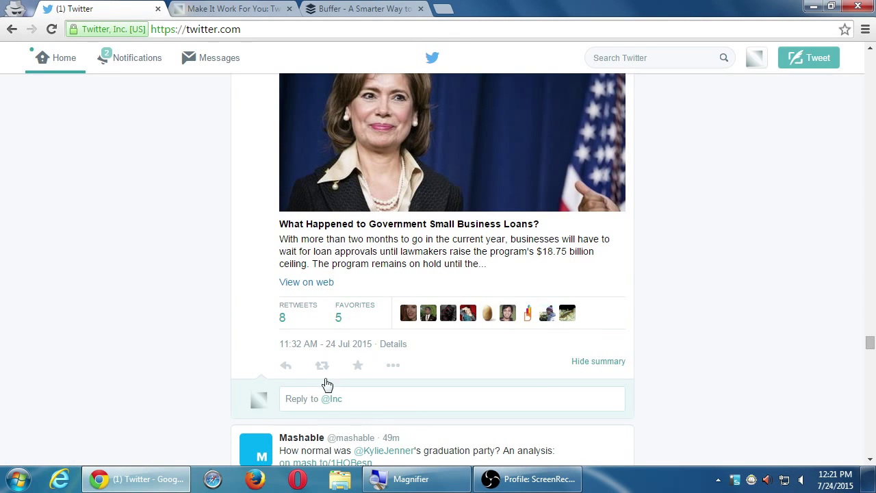
{"action": "scroll", "coordinate": [436, 346], "scroll_direction": "down", "scroll_amount": 1}
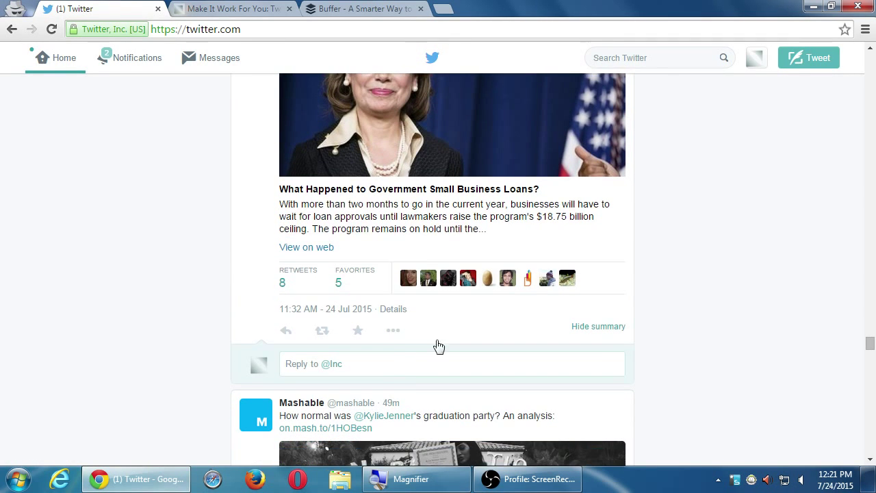
{"action": "left_click", "coordinate": [551, 287]}
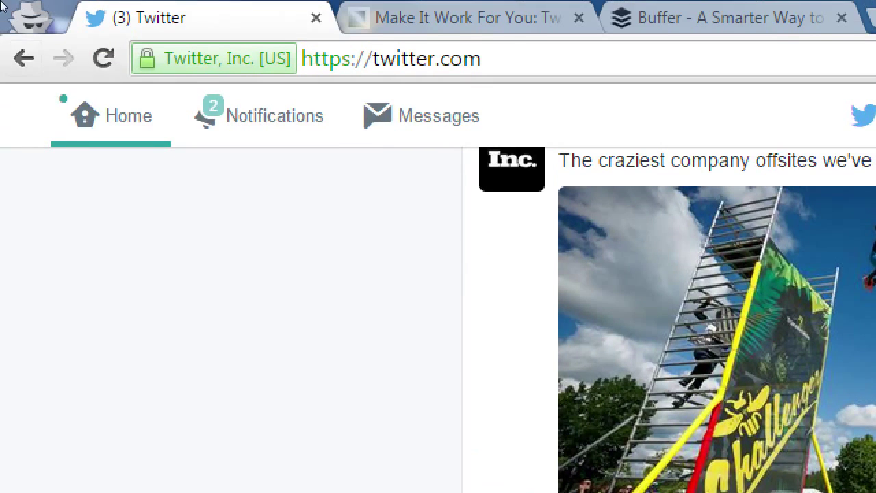
Step: Reload the Twitter home timeline and look over the PmD Interactive profile summary, the San Diego trends and the newest tweets
{"action": "left_click", "coordinate": [99, 58]}
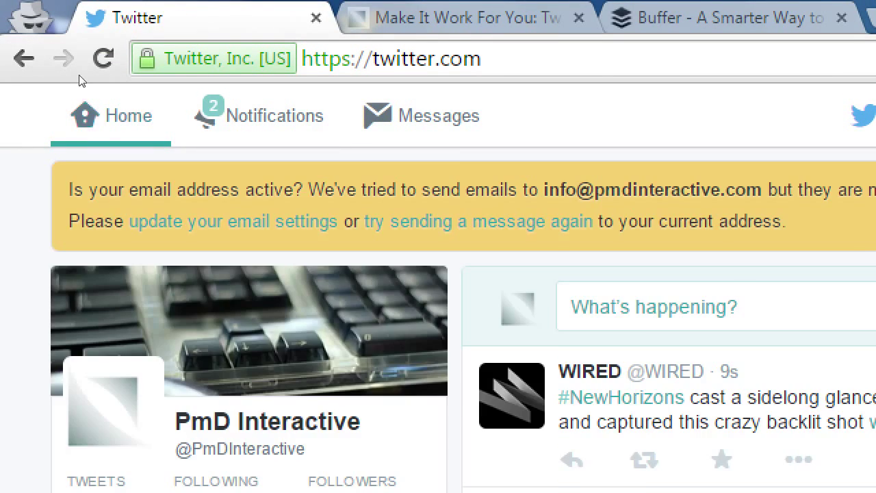
{"action": "scroll", "coordinate": [59, 244], "scroll_direction": "down", "scroll_amount": 3}
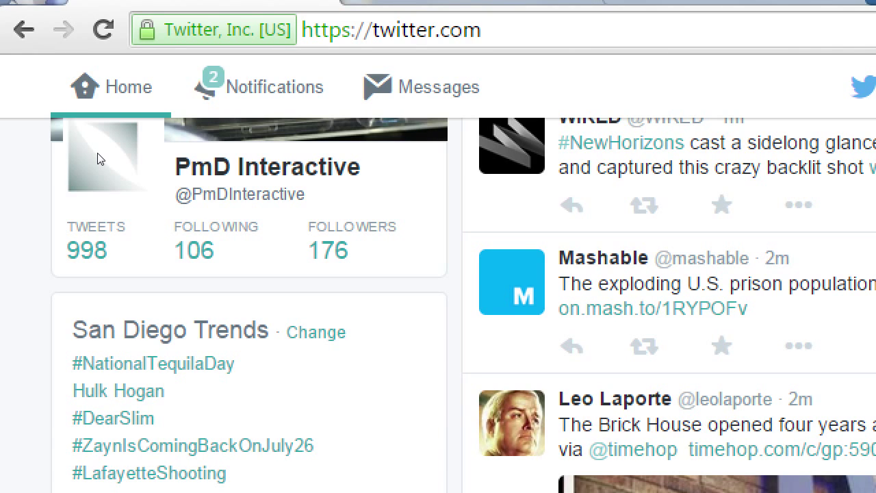
{"action": "scroll", "coordinate": [97, 159], "scroll_direction": "down", "scroll_amount": 1}
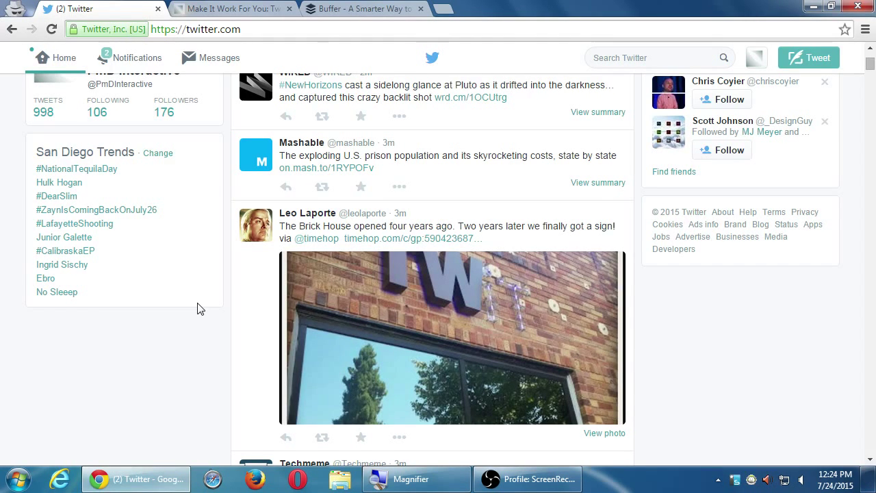
Step: Open manageflitter.com in a new browser tab, start the service and connect it to the Twitter account
{"action": "key", "text": "ctrl+t"}
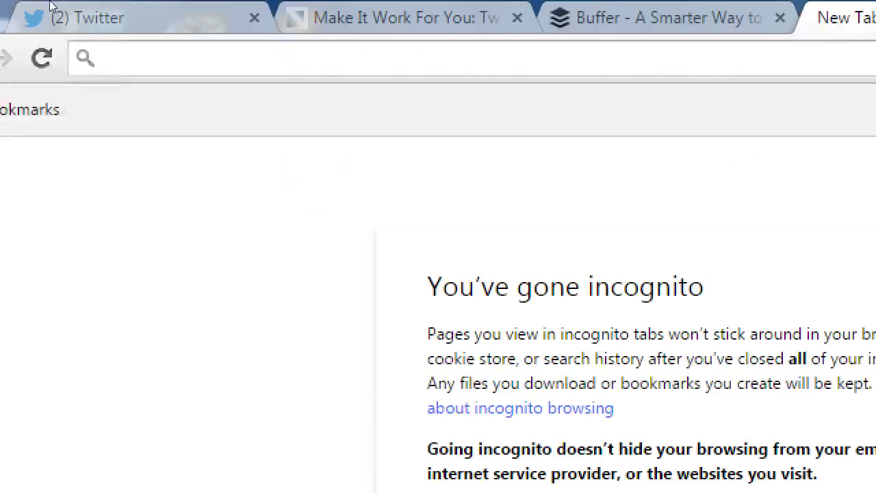
{"action": "type", "text": "ma"}
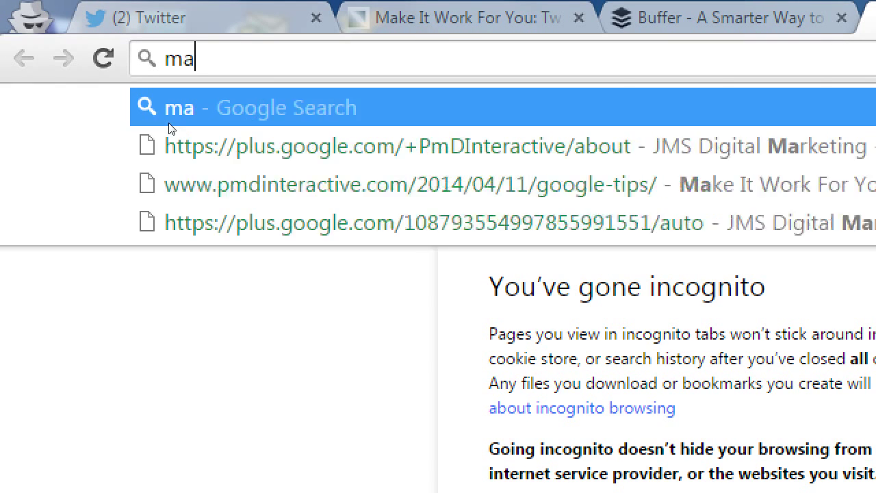
{"action": "type", "text": "nageflitter."}
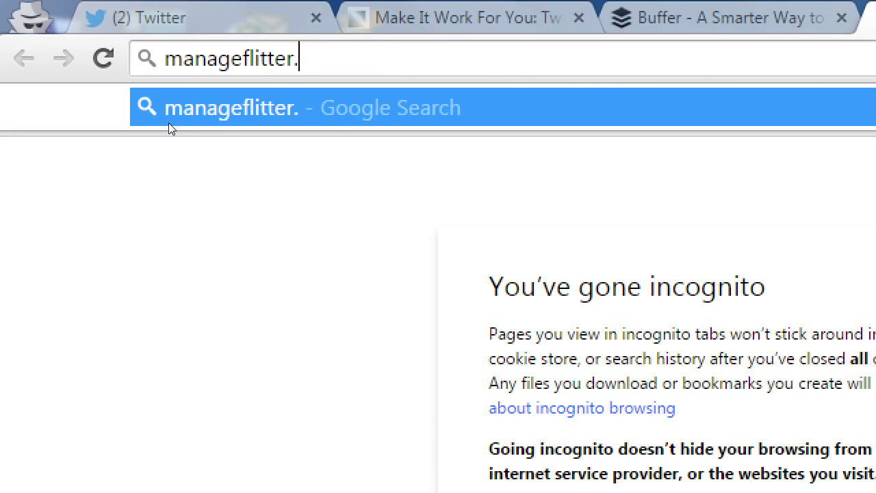
{"action": "type", "text": "com"}
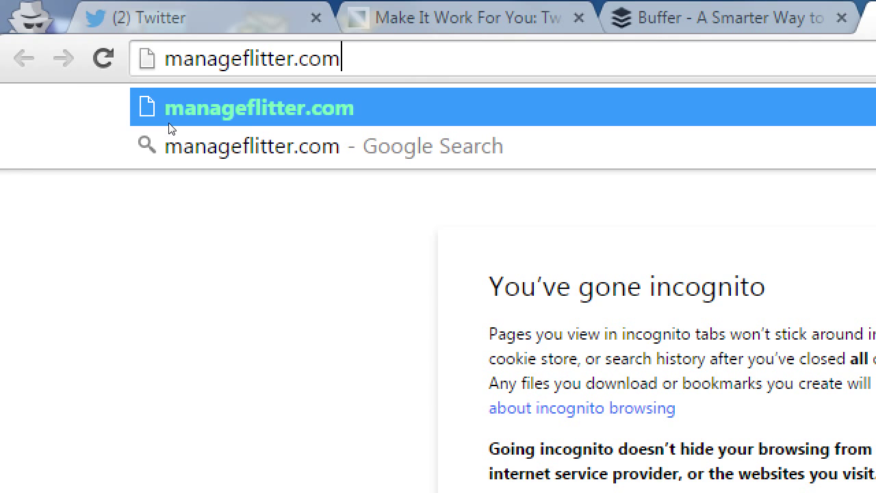
{"action": "key", "text": "Return"}
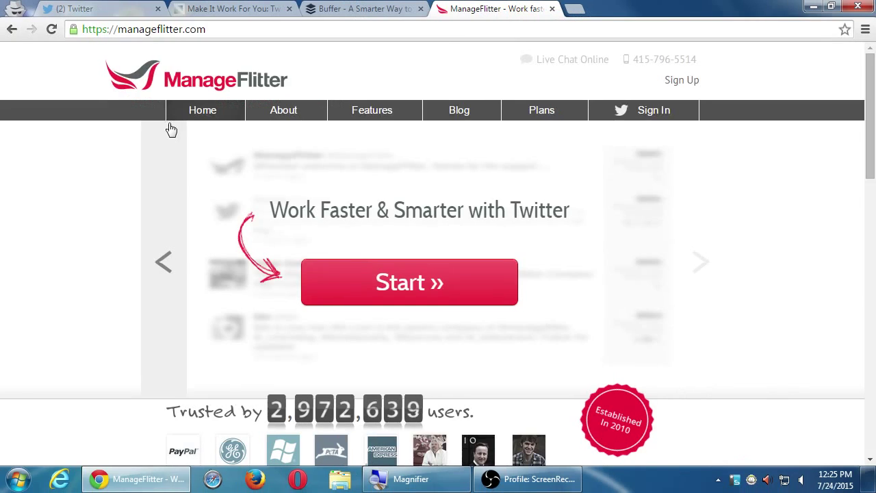
{"action": "left_click", "coordinate": [386, 291]}
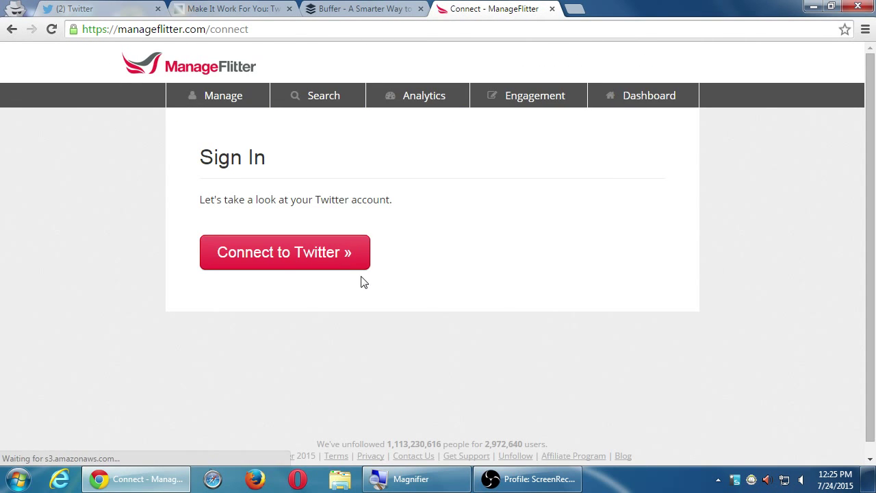
{"action": "left_click", "coordinate": [307, 255]}
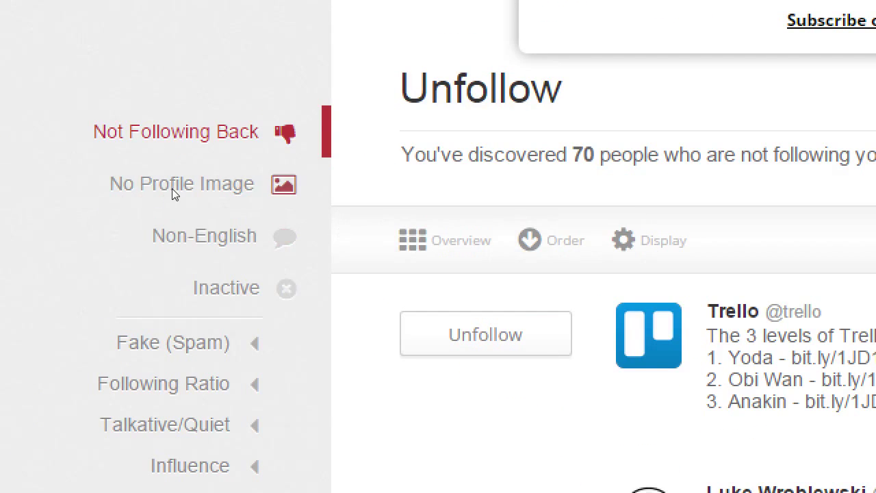
Step: Check the followed accounts in ManageFlitter with the No Profile Image filter and the Fake Following filter
{"action": "left_click", "coordinate": [182, 191]}
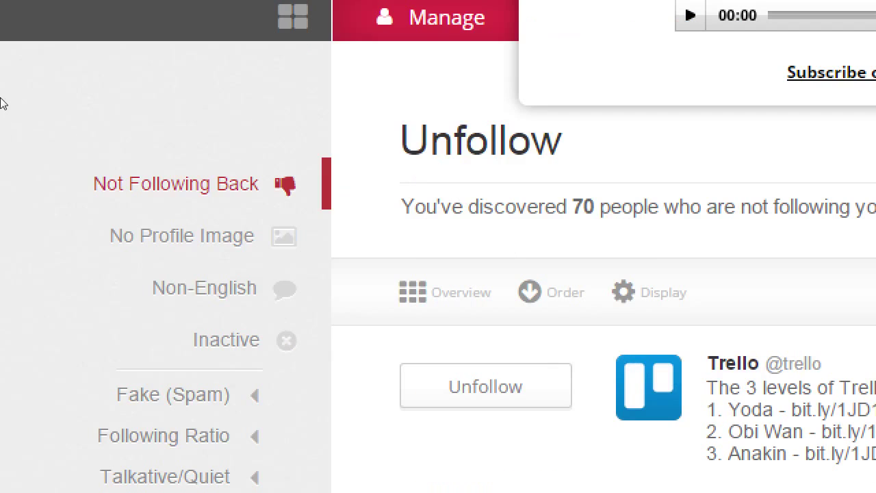
{"action": "mouse_move", "coordinate": [117, 215]}
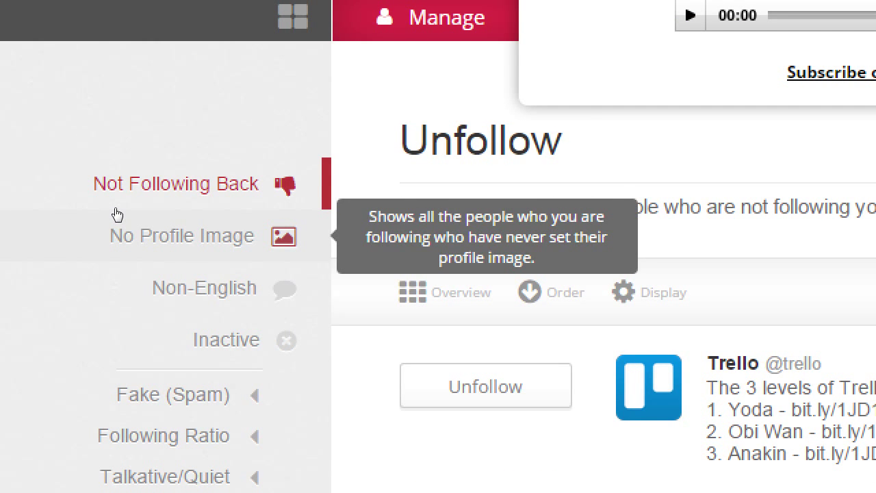
{"action": "left_click", "coordinate": [117, 215]}
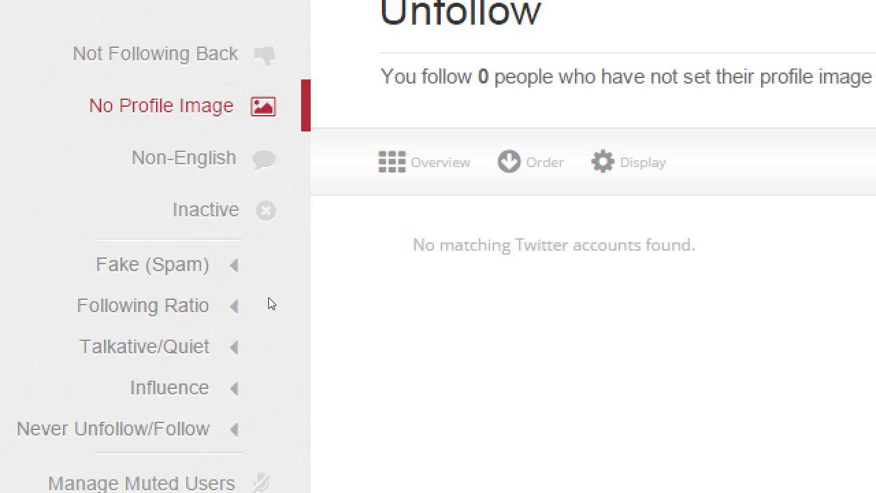
{"action": "left_click", "coordinate": [99, 282]}
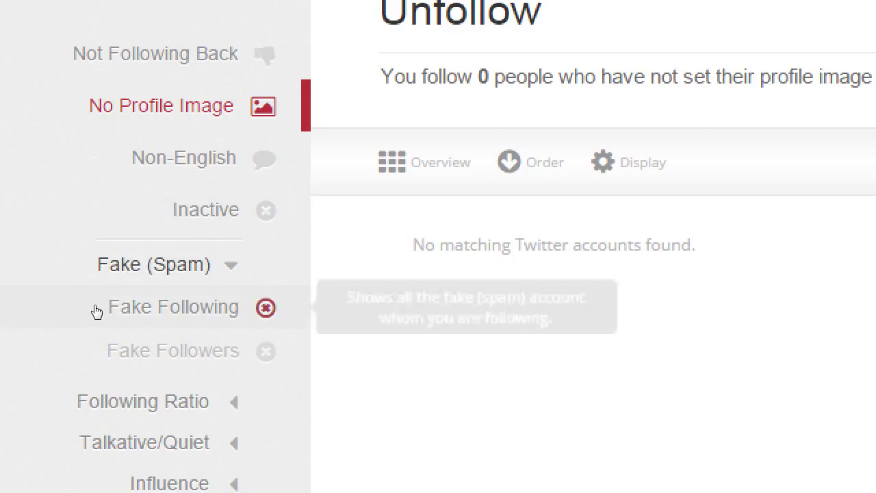
{"action": "left_click", "coordinate": [96, 308]}
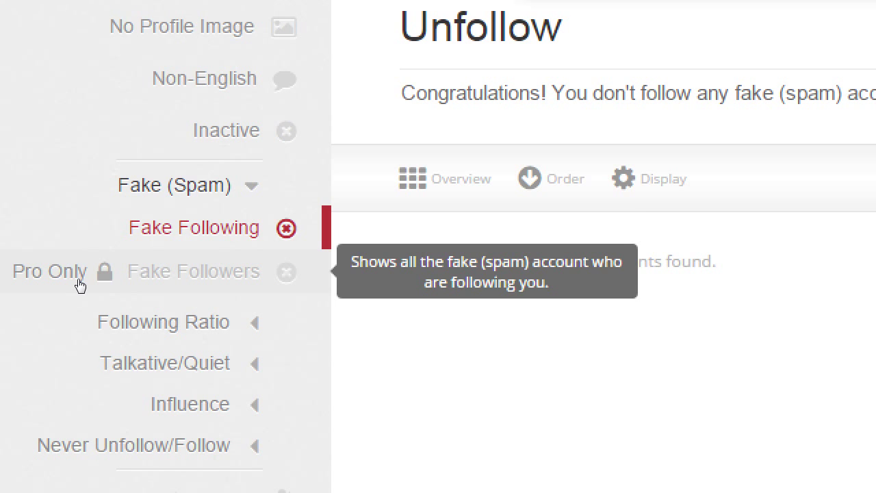
Step: Review the Inactive list of followed accounts with their account details, and dismiss the podcast episode pop-up covering the page
{"action": "scroll", "coordinate": [75, 143], "scroll_direction": "up", "scroll_amount": 2}
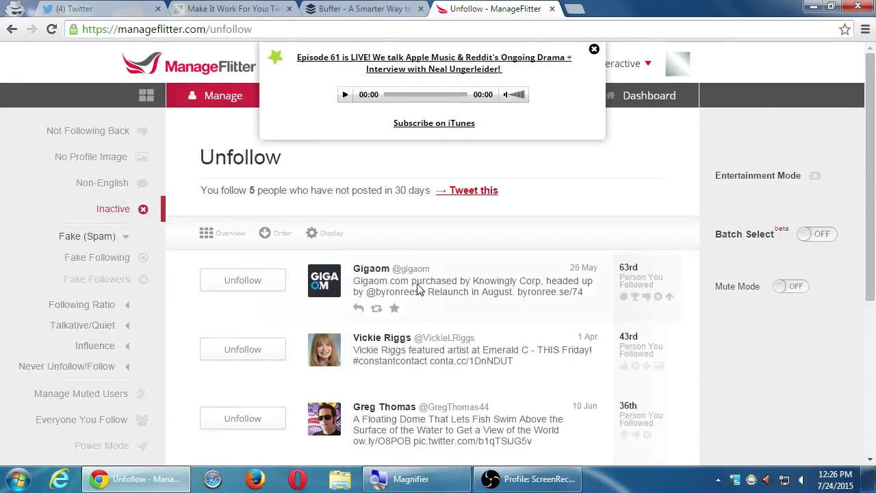
{"action": "mouse_move", "coordinate": [496, 291]}
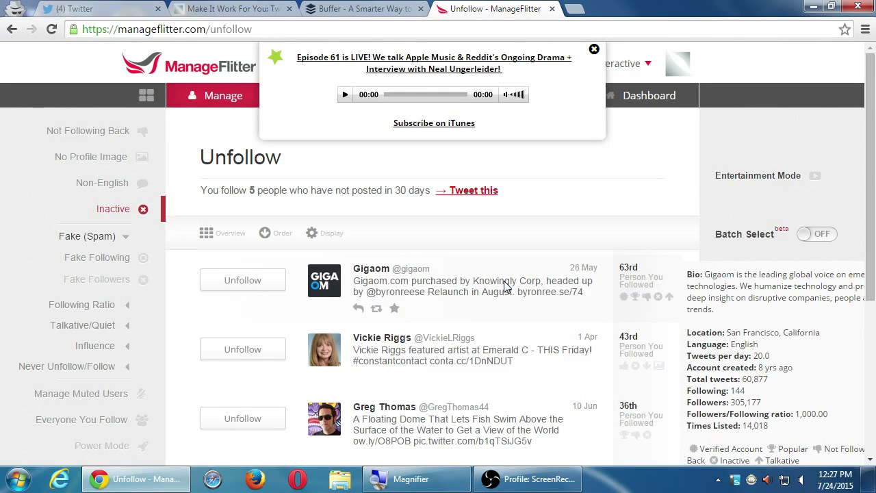
{"action": "scroll", "coordinate": [534, 301], "scroll_direction": "down", "scroll_amount": 3}
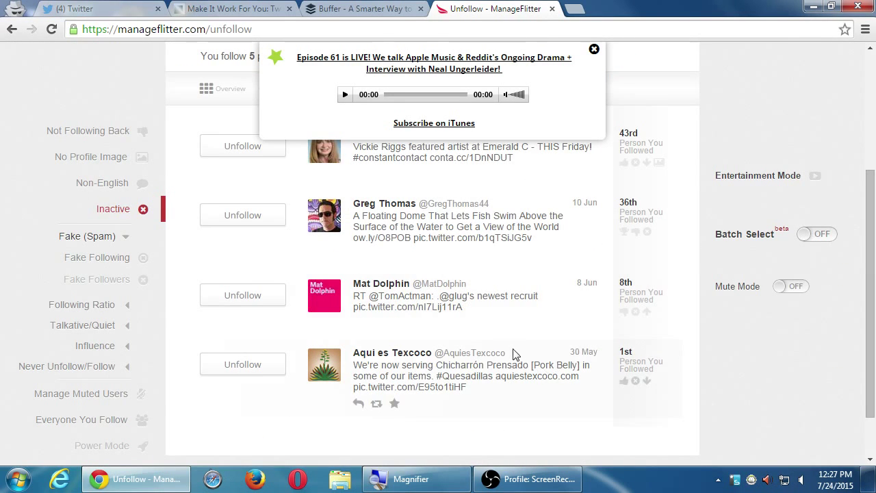
{"action": "mouse_move", "coordinate": [505, 309]}
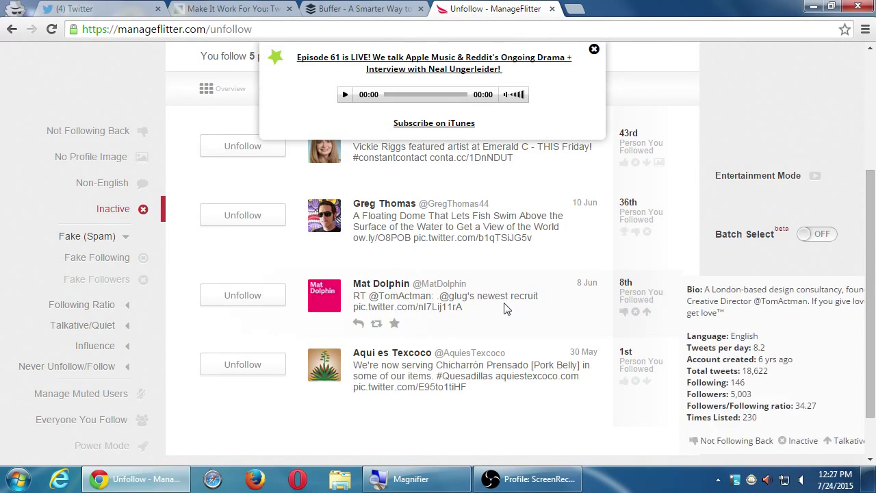
{"action": "left_click", "coordinate": [593, 51]}
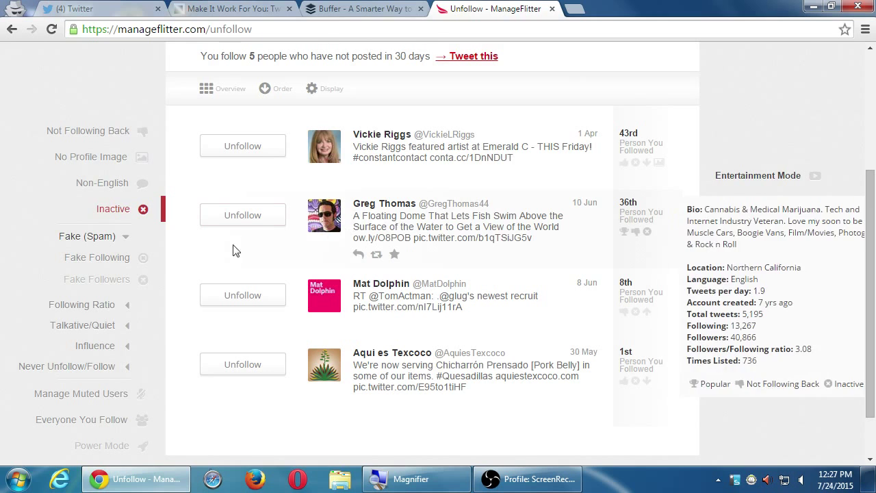
{"action": "scroll", "coordinate": [137, 316], "scroll_direction": "down", "scroll_amount": 1}
{"action": "scroll", "coordinate": [137, 316], "scroll_direction": "down", "scroll_amount": 1}
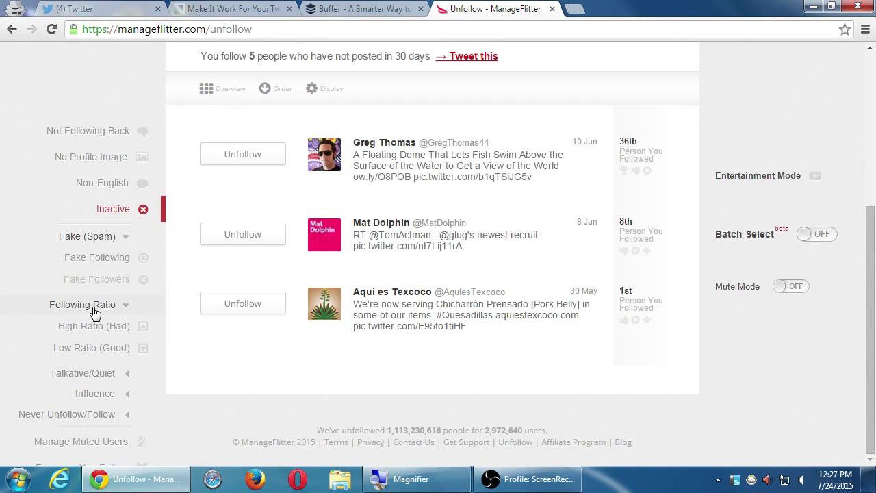
Step: Filter the followed accounts by High Ratio (Bad) under Following Ratio and examine the account details throughout the list
{"action": "left_click", "coordinate": [95, 308]}
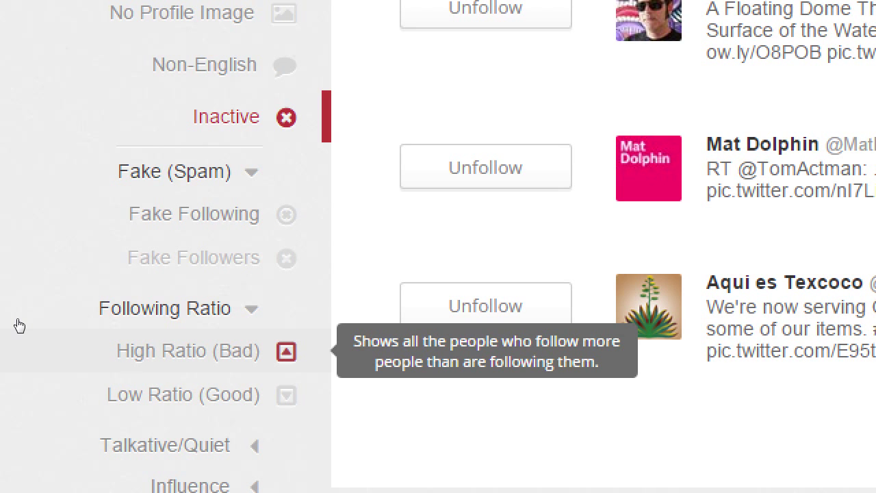
{"action": "left_click", "coordinate": [54, 334]}
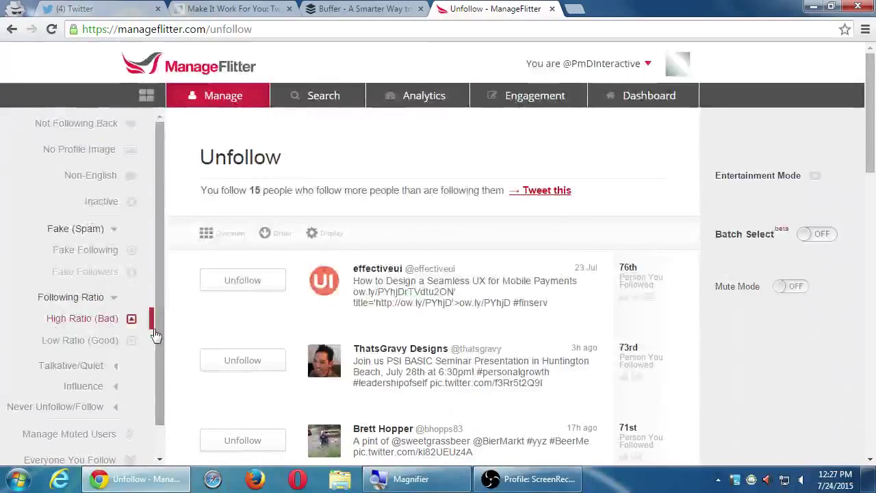
{"action": "scroll", "coordinate": [163, 341], "scroll_direction": "down", "scroll_amount": 1}
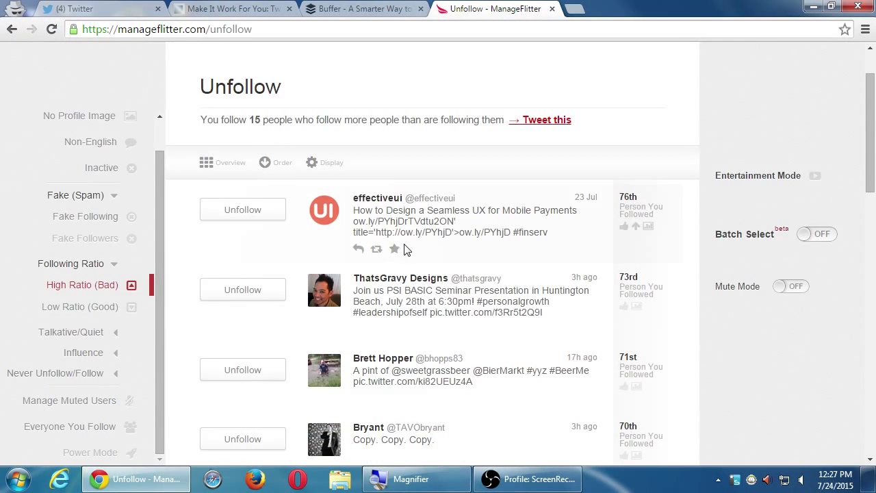
{"action": "mouse_move", "coordinate": [401, 221]}
{"action": "mouse_move", "coordinate": [520, 233]}
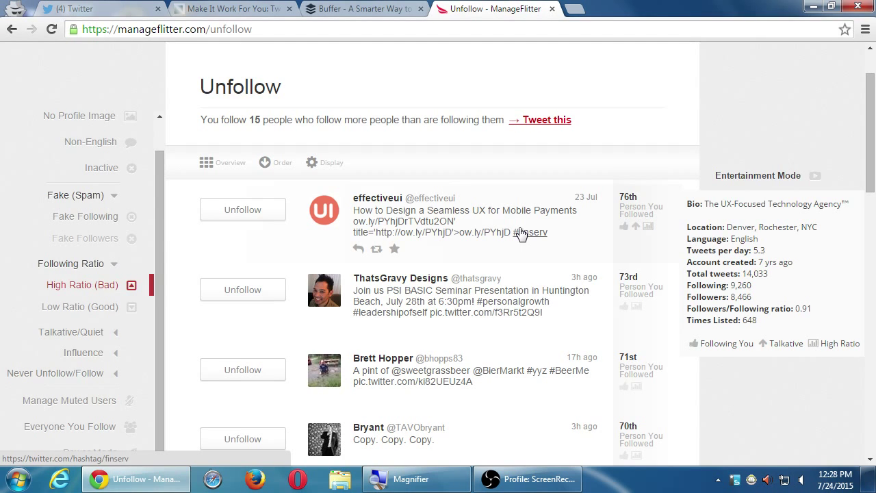
{"action": "mouse_move", "coordinate": [542, 289]}
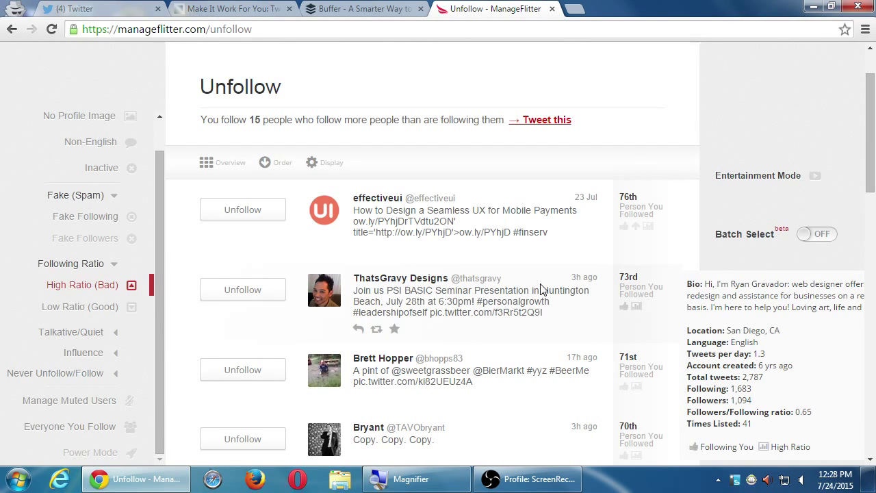
{"action": "scroll", "coordinate": [534, 289], "scroll_direction": "down", "scroll_amount": 8}
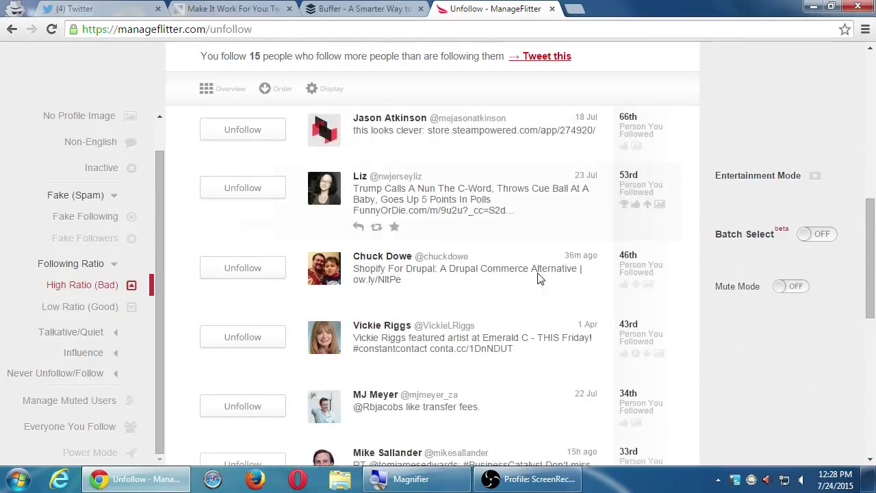
{"action": "mouse_move", "coordinate": [538, 213]}
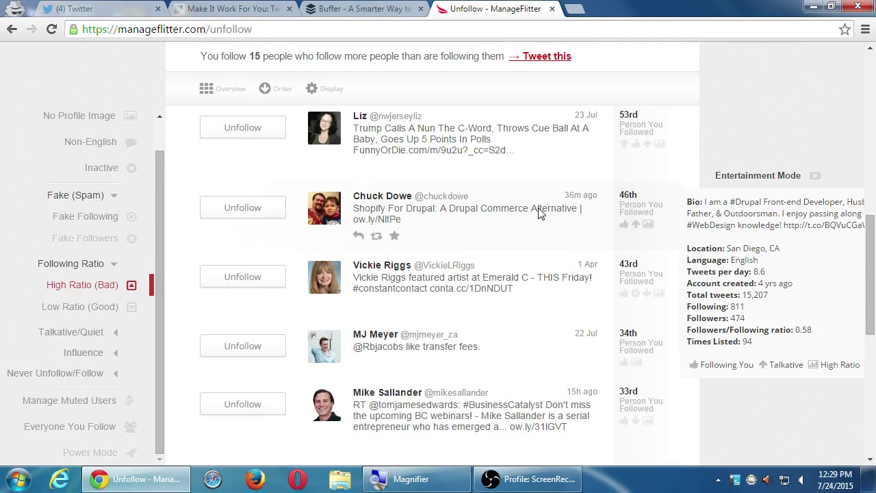
{"action": "scroll", "coordinate": [561, 213], "scroll_direction": "down", "scroll_amount": 3}
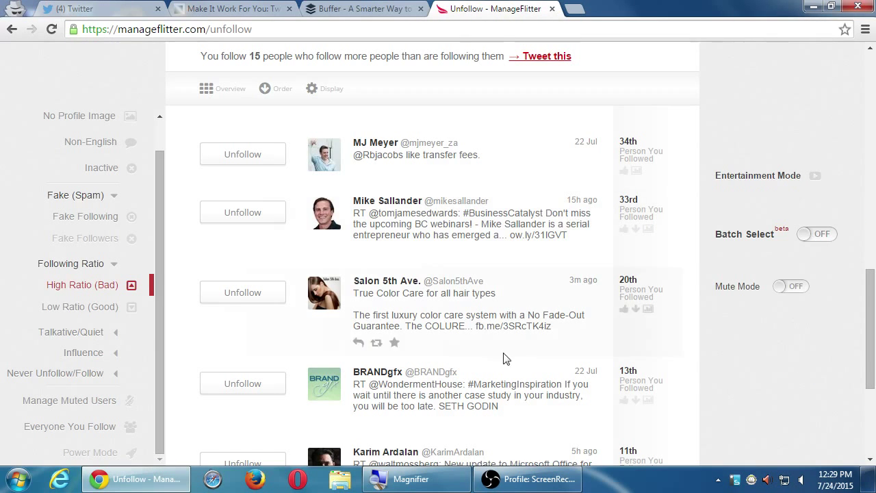
{"action": "scroll", "coordinate": [518, 378], "scroll_direction": "down", "scroll_amount": 3}
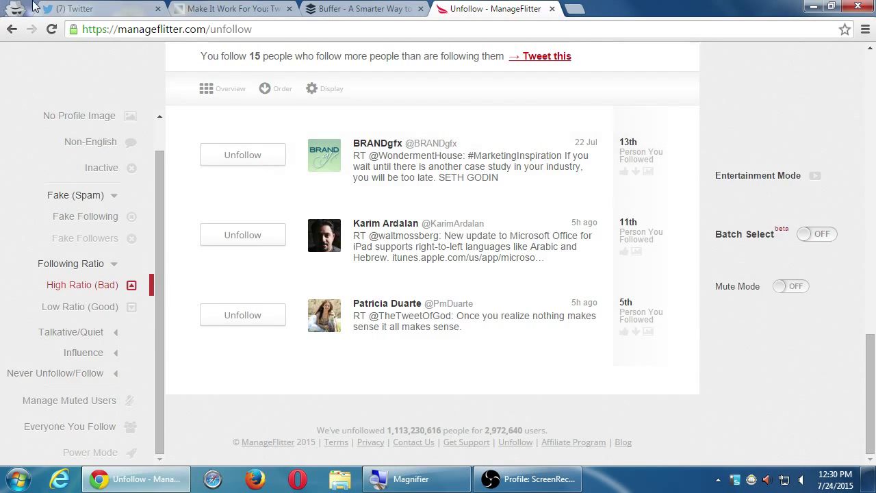
Step: Switch back to Twitter, load the new tweets in the home timeline and browse through them, ending at the newest one
{"action": "left_click", "coordinate": [96, 8]}
{"action": "scroll", "coordinate": [153, 346], "scroll_direction": "up", "scroll_amount": 3}
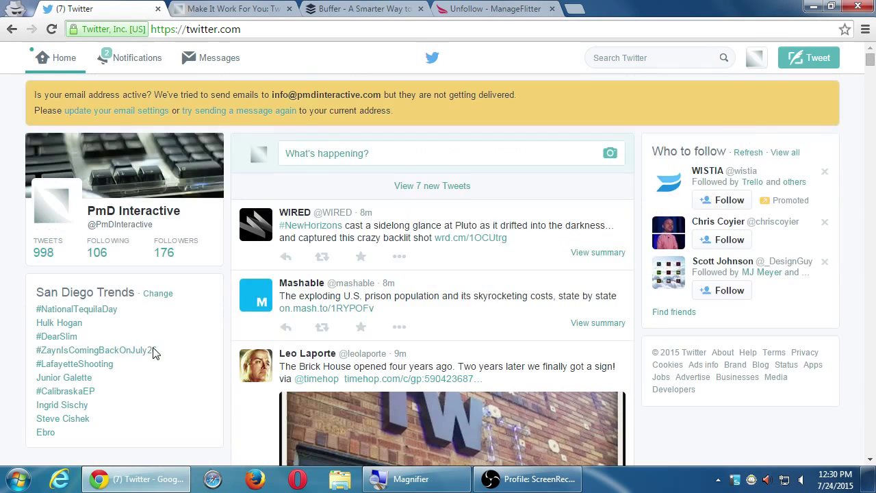
{"action": "left_click", "coordinate": [373, 182]}
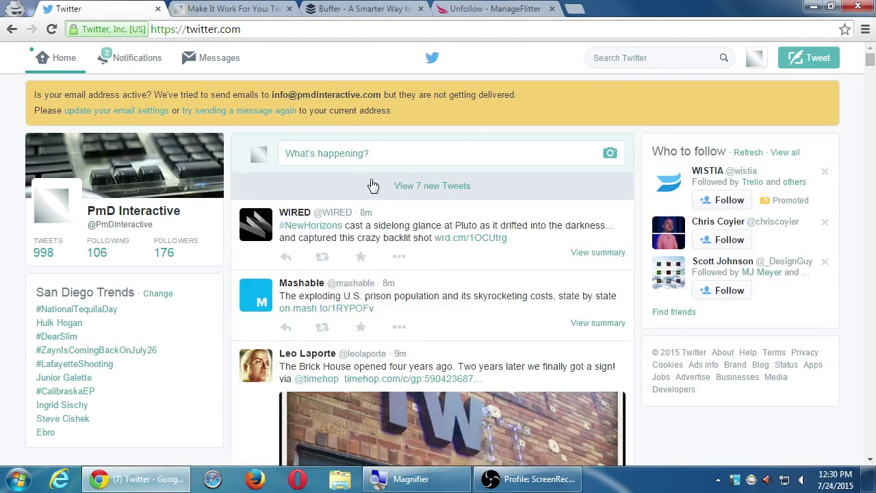
{"action": "scroll", "coordinate": [678, 411], "scroll_direction": "down", "scroll_amount": 10}
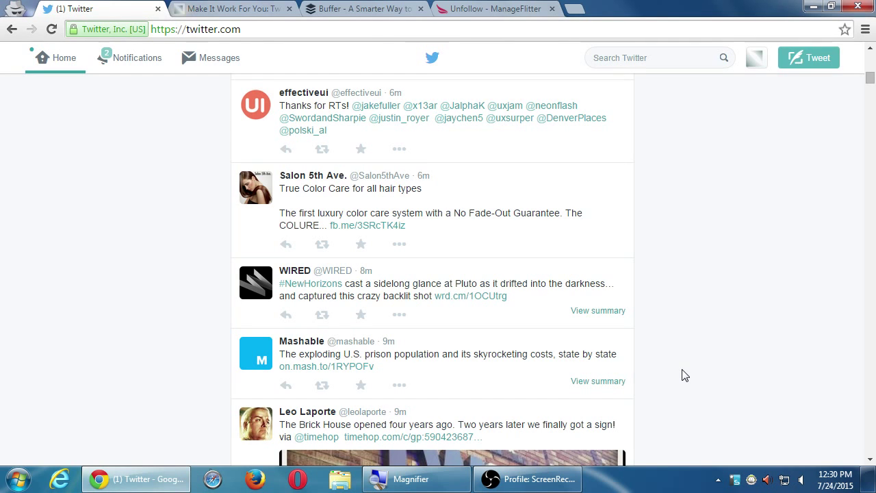
{"action": "scroll", "coordinate": [685, 375], "scroll_direction": "down", "scroll_amount": 3}
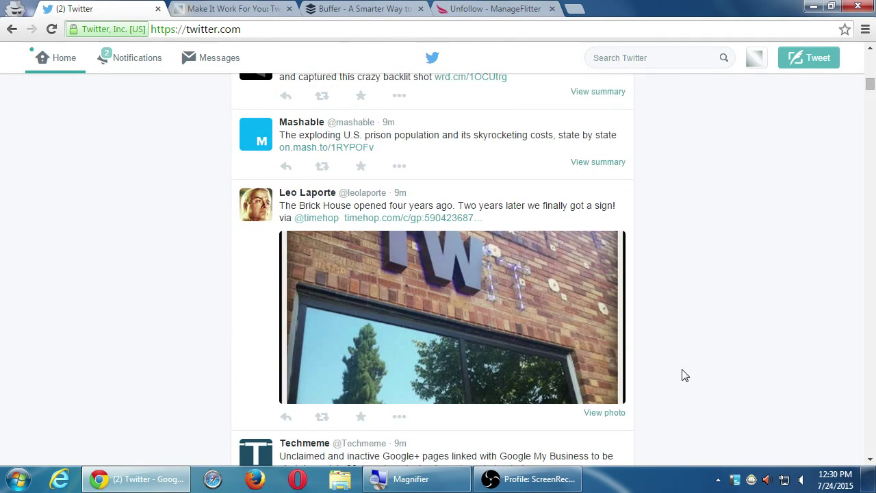
{"action": "scroll", "coordinate": [684, 375], "scroll_direction": "up", "scroll_amount": 10}
{"action": "scroll", "coordinate": [685, 375], "scroll_direction": "up", "scroll_amount": 2}
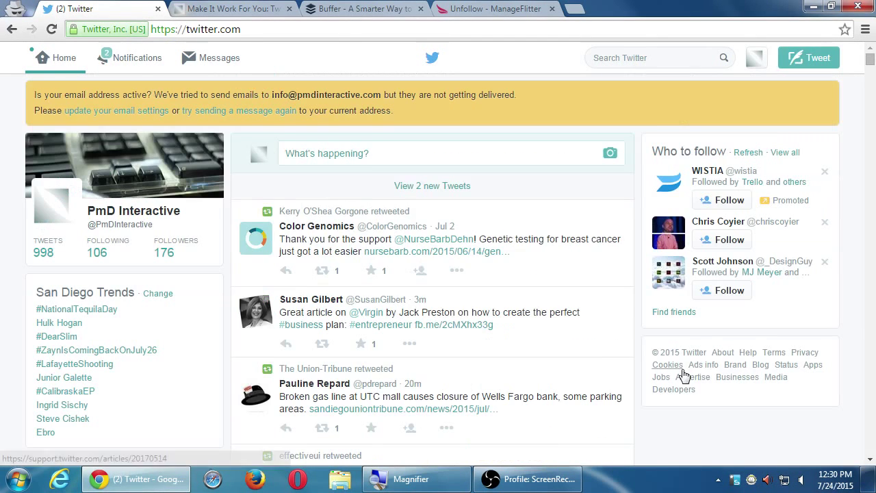
Step: Load the new tweets in the home timeline and look over the newest posts
{"action": "left_click", "coordinate": [487, 198]}
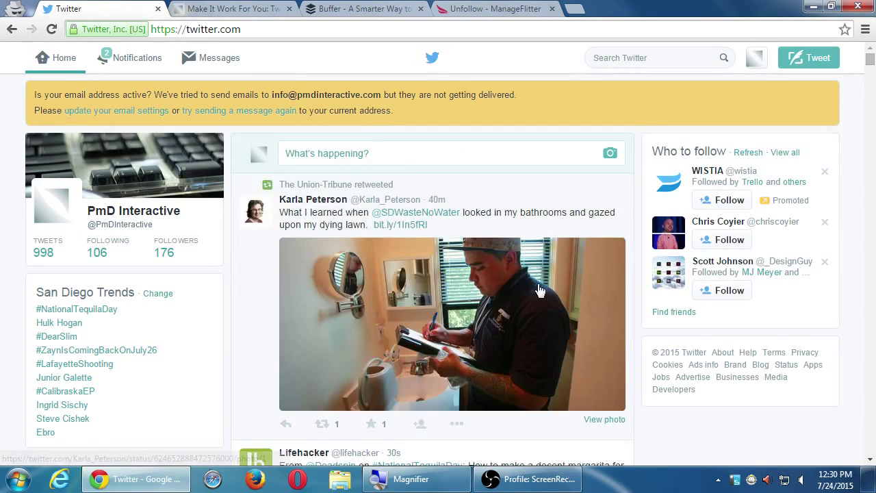
{"action": "scroll", "coordinate": [674, 384], "scroll_direction": "down", "scroll_amount": 5}
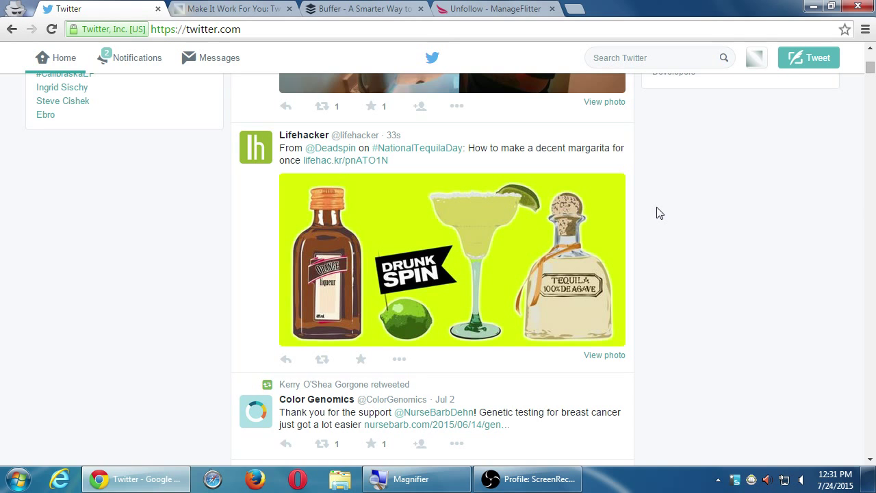
{"action": "scroll", "coordinate": [657, 212], "scroll_direction": "up", "scroll_amount": 5}
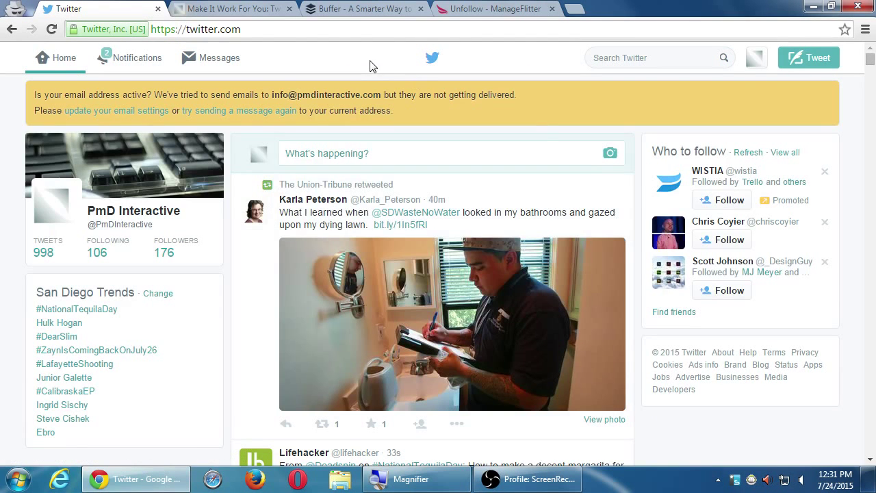
{"action": "scroll", "coordinate": [544, 325], "scroll_direction": "down", "scroll_amount": 4}
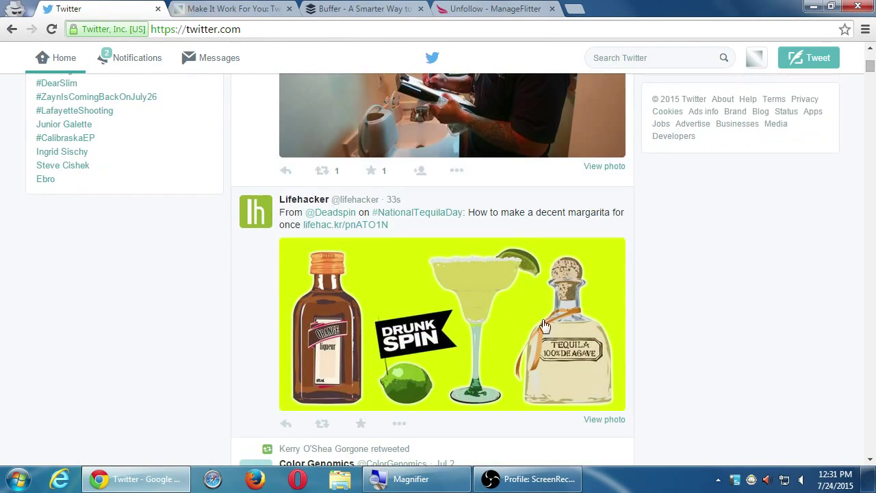
{"action": "scroll", "coordinate": [287, 322], "scroll_direction": "up", "scroll_amount": 4}
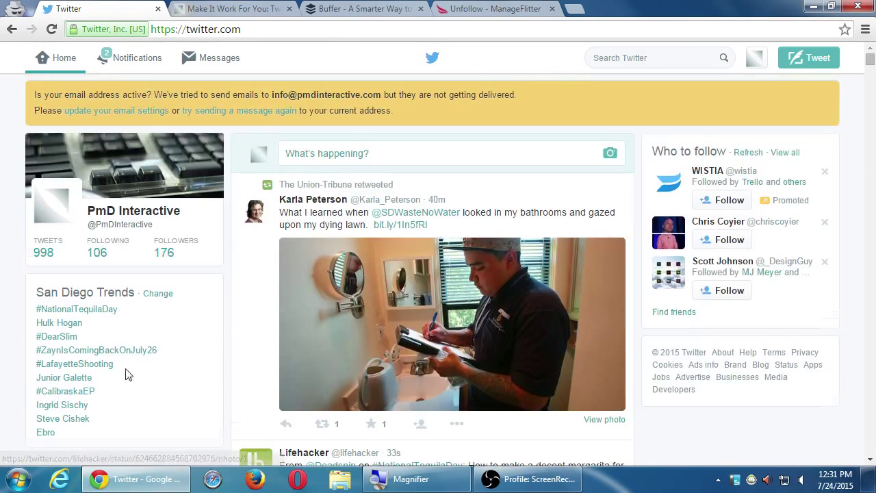
Step: Switch to ManageFlitter and look back through the High Ratio (Bad) list of followed accounts
{"action": "left_click", "coordinate": [445, 7]}
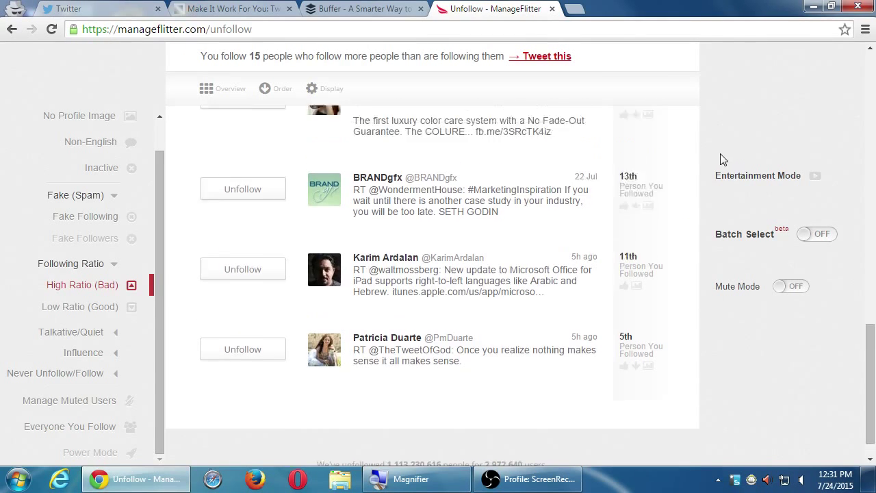
{"action": "scroll", "coordinate": [724, 161], "scroll_direction": "up", "scroll_amount": 1}
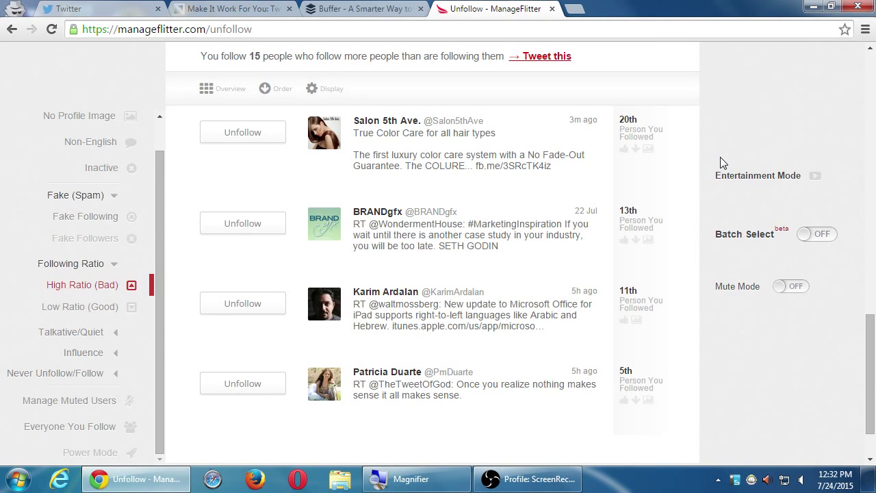
{"action": "scroll", "coordinate": [679, 215], "scroll_direction": "up", "scroll_amount": 4}
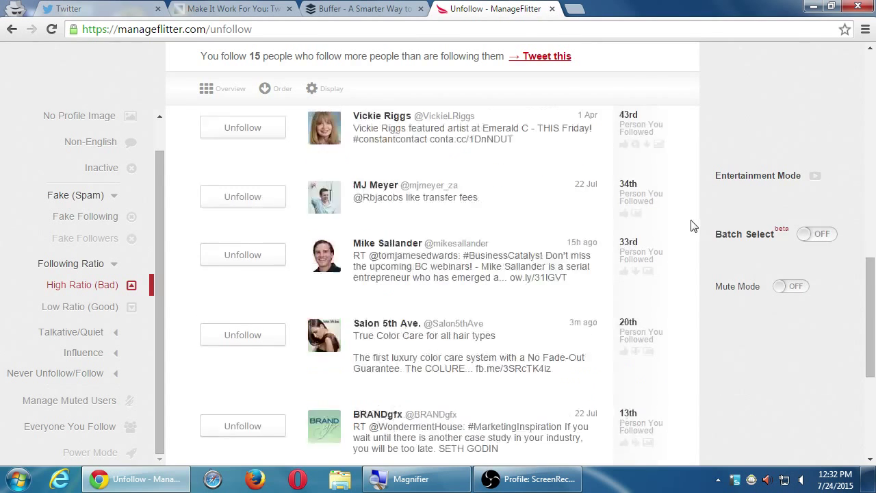
Step: Switch back to Twitter, open the #entrepreneur hashtag page from the business plan tweet and highlight its heading
{"action": "left_click", "coordinate": [129, 8]}
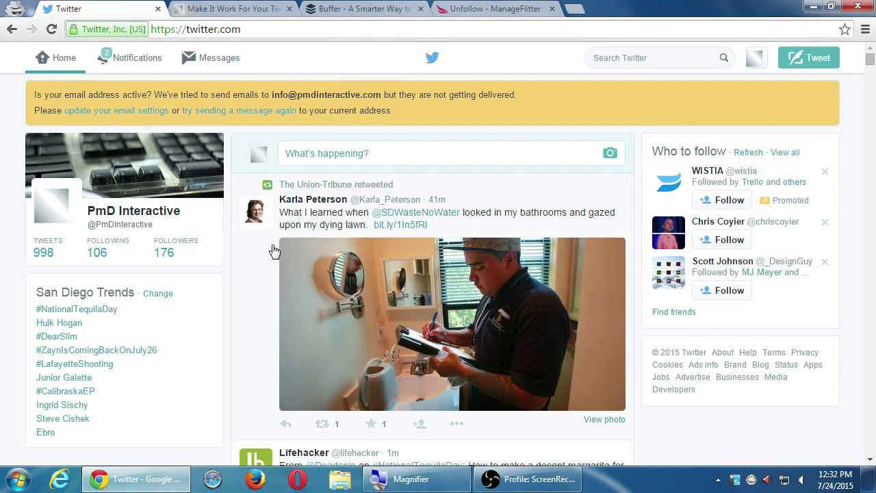
{"action": "scroll", "coordinate": [583, 151], "scroll_direction": "down", "scroll_amount": 10}
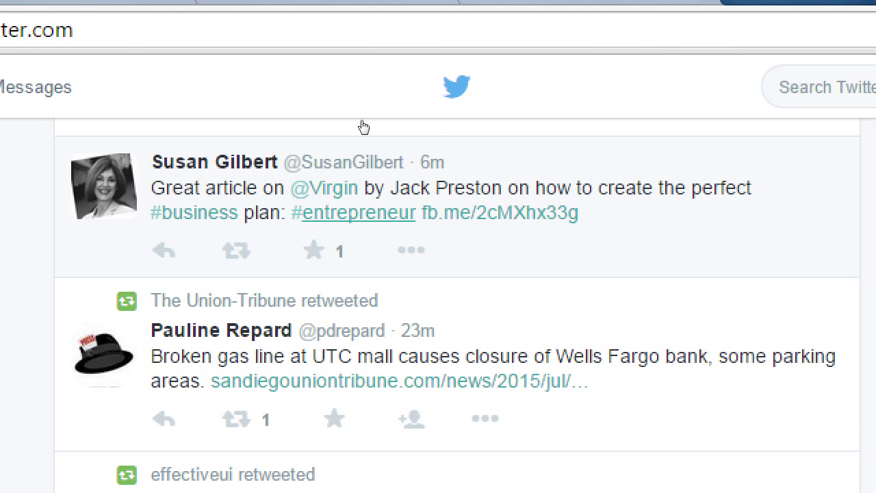
{"action": "left_click", "coordinate": [359, 212]}
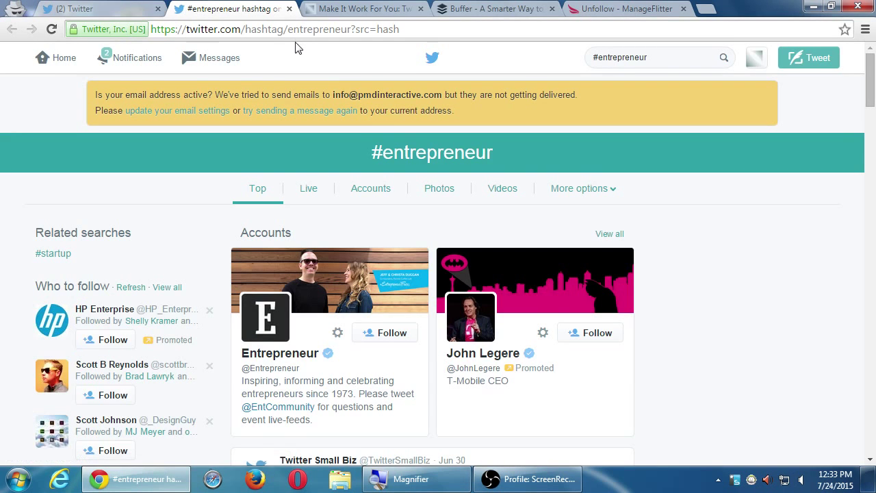
{"action": "left_click_drag", "start_coordinate": [371, 152], "coordinate": [493, 152]}
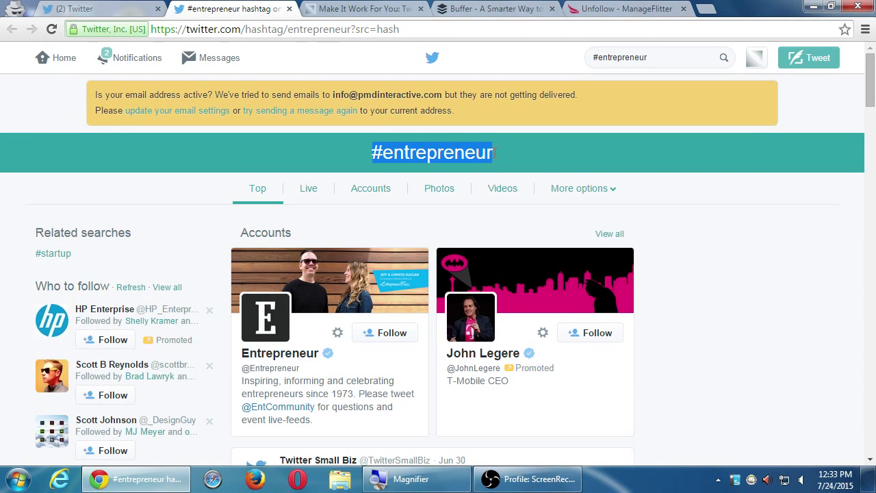
Step: Open the #business hashtag from the same timeline tweet in a separate page and highlight its heading
{"action": "left_click", "coordinate": [123, 6]}
{"action": "middle_click", "coordinate": [307, 127]}
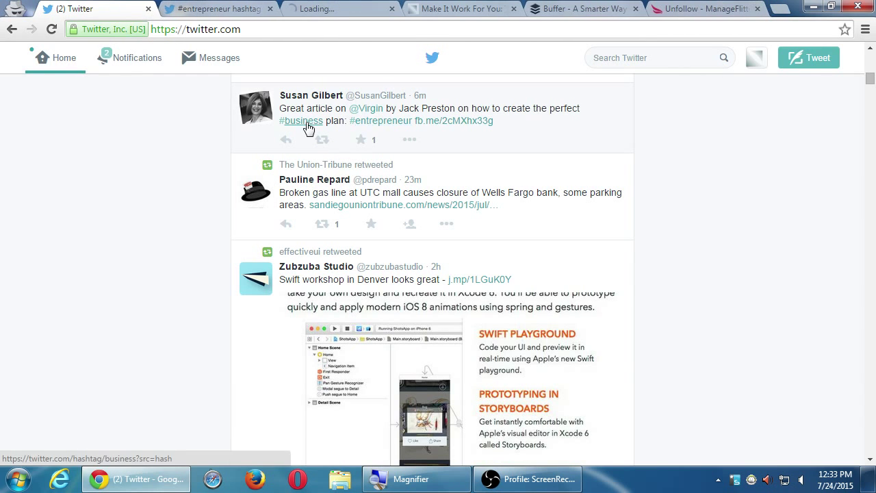
{"action": "left_click", "coordinate": [326, 9]}
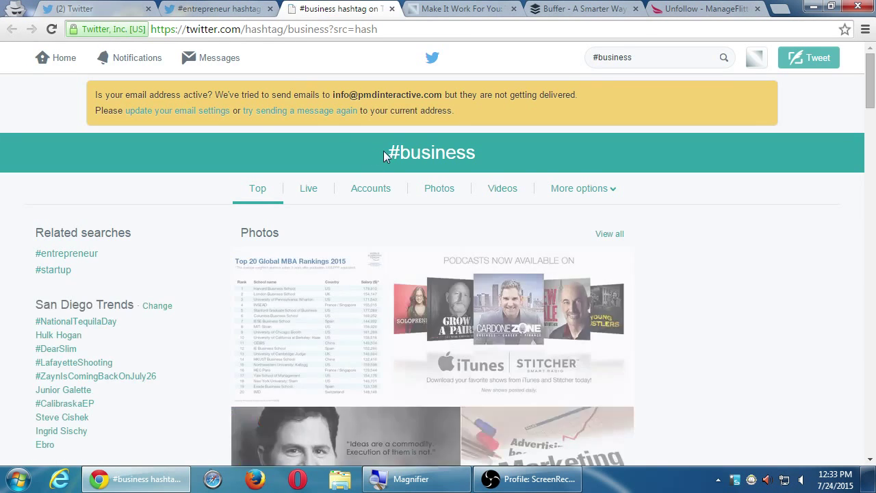
{"action": "left_click_drag", "start_coordinate": [383, 156], "coordinate": [477, 151]}
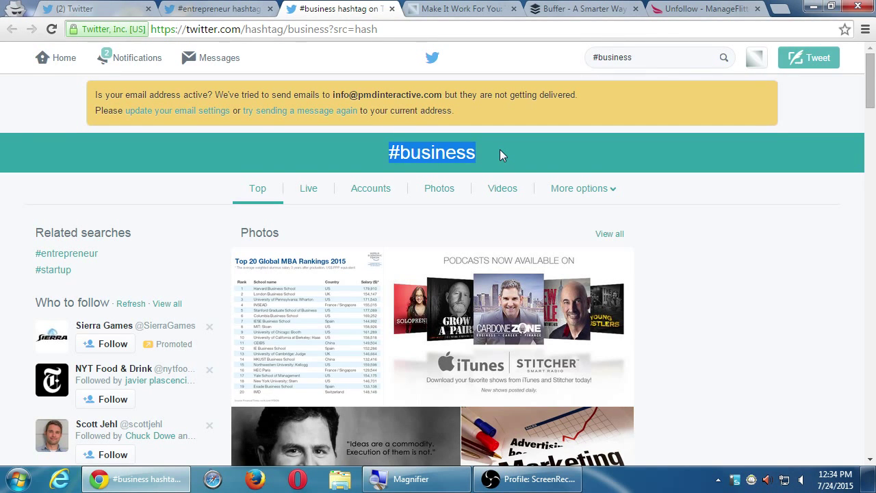
Step: Browse the top results for #business, including its photos, suggested accounts and tweets
{"action": "left_click", "coordinate": [618, 254]}
{"action": "scroll", "coordinate": [618, 260], "scroll_direction": "down", "scroll_amount": 3}
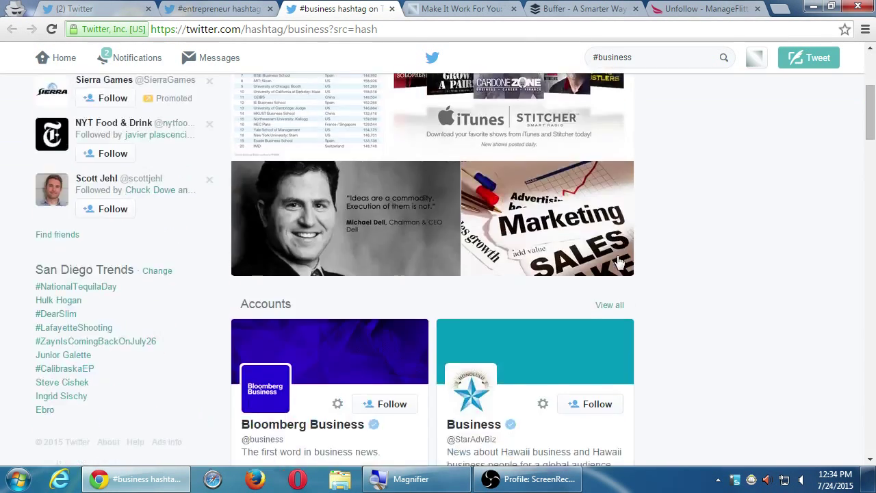
{"action": "scroll", "coordinate": [619, 260], "scroll_direction": "down", "scroll_amount": 4}
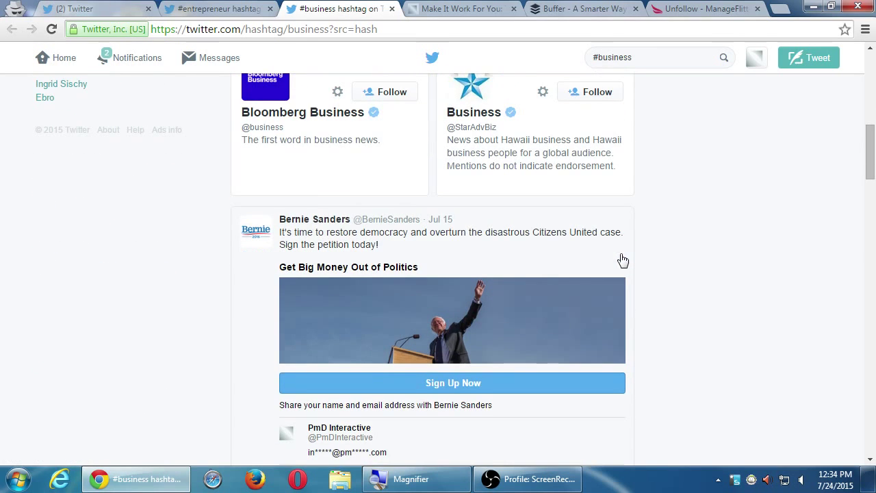
{"action": "scroll", "coordinate": [622, 260], "scroll_direction": "down", "scroll_amount": 5}
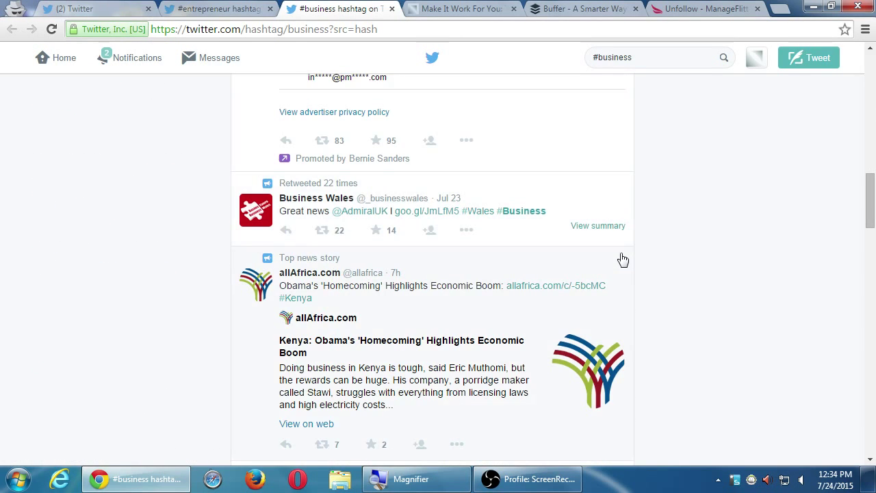
{"action": "scroll", "coordinate": [622, 260], "scroll_direction": "down", "scroll_amount": 2}
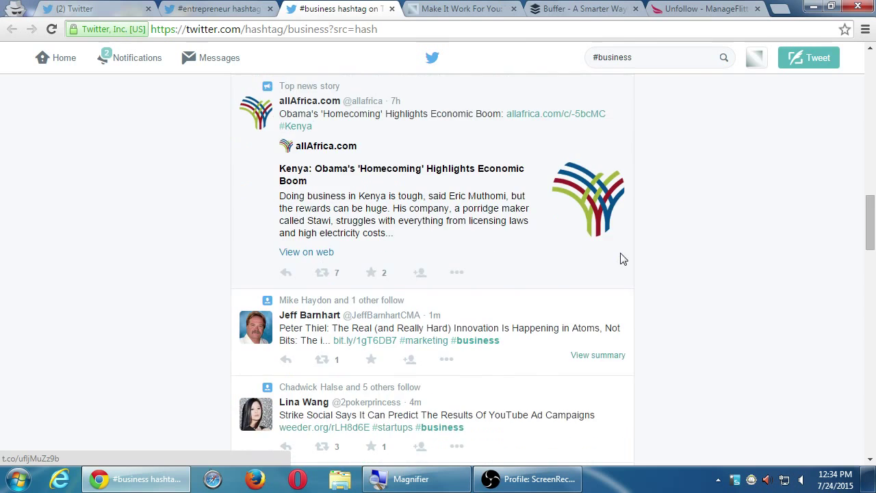
{"action": "scroll", "coordinate": [622, 259], "scroll_direction": "down", "scroll_amount": 3}
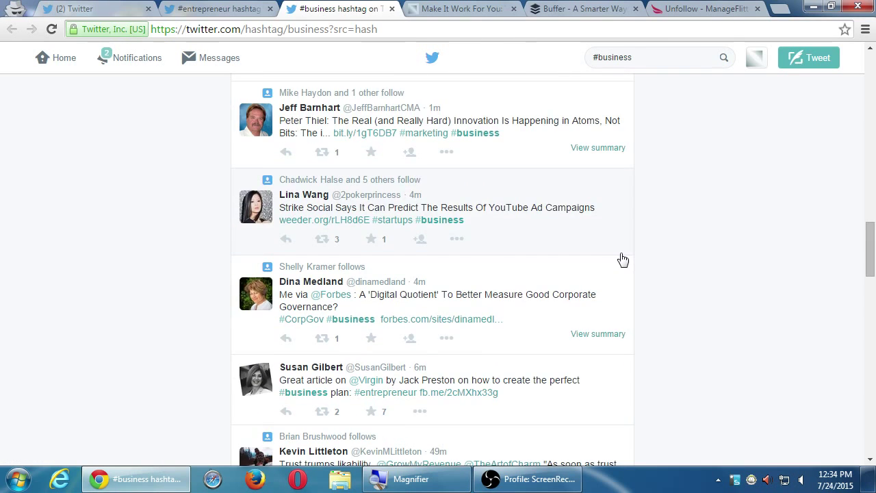
{"action": "scroll", "coordinate": [622, 260], "scroll_direction": "down", "scroll_amount": 4}
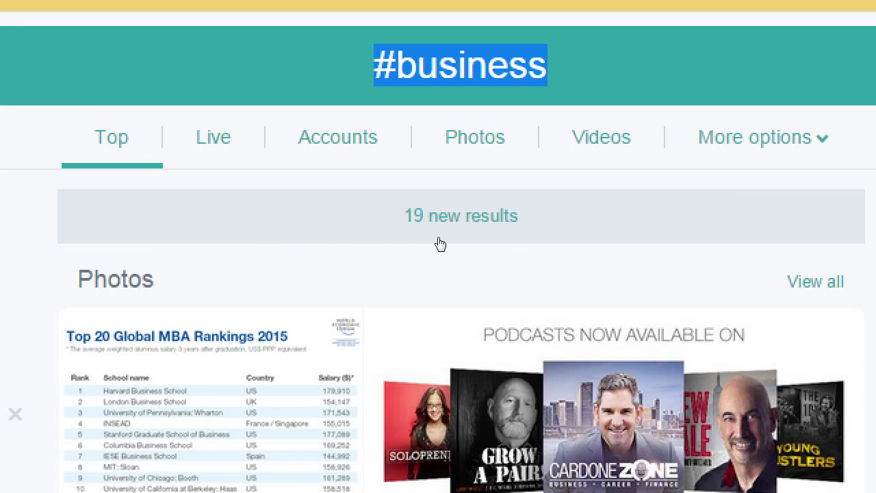
Step: Load the newest #business results and change the search text to #pmdbusiness
{"action": "left_click", "coordinate": [440, 244]}
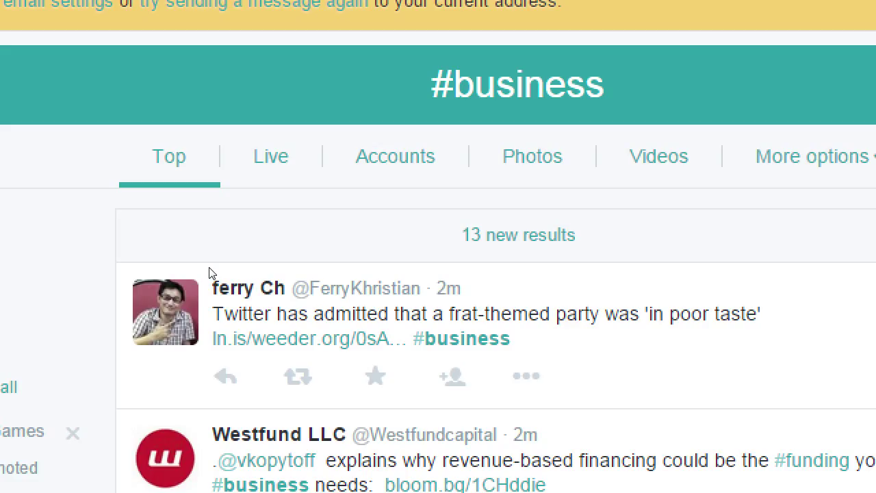
{"action": "left_click", "coordinate": [464, 233]}
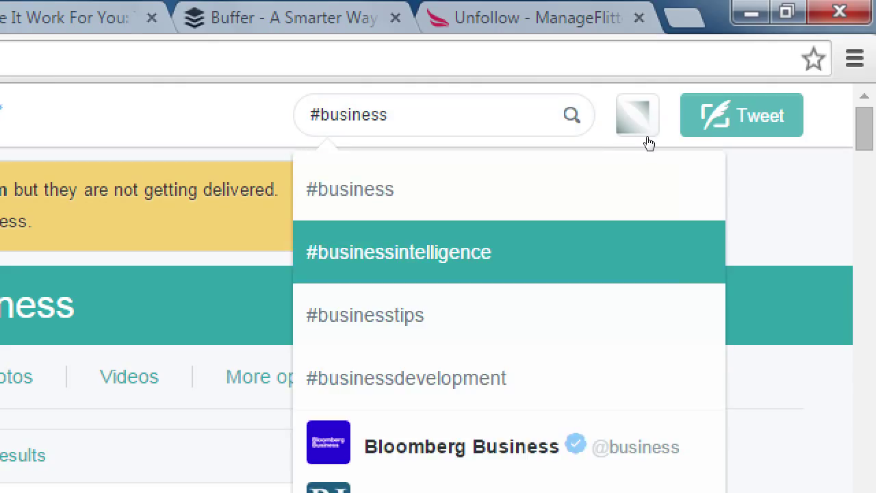
{"action": "type", "text": "pmd"}
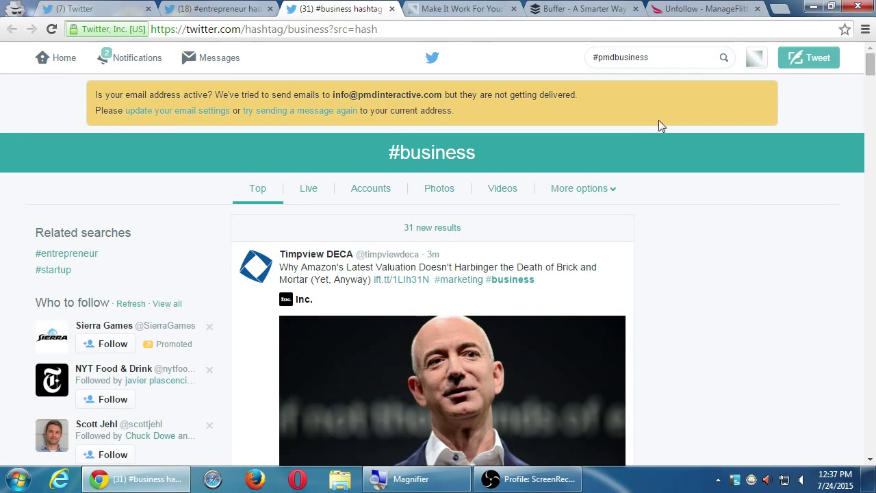
Step: Return to the home timeline and compose a new tweet reading "We are enjoying Periscope." followed by a line break
{"action": "left_click", "coordinate": [96, 8]}
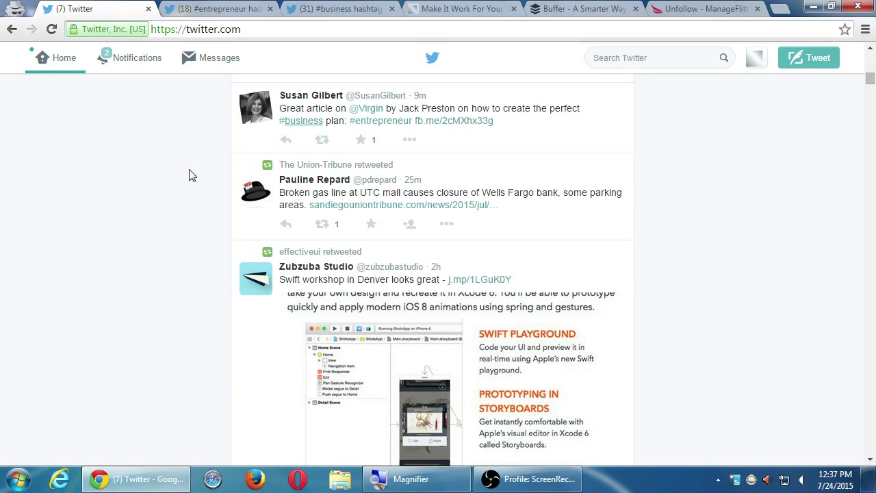
{"action": "key", "text": "super+plus"}
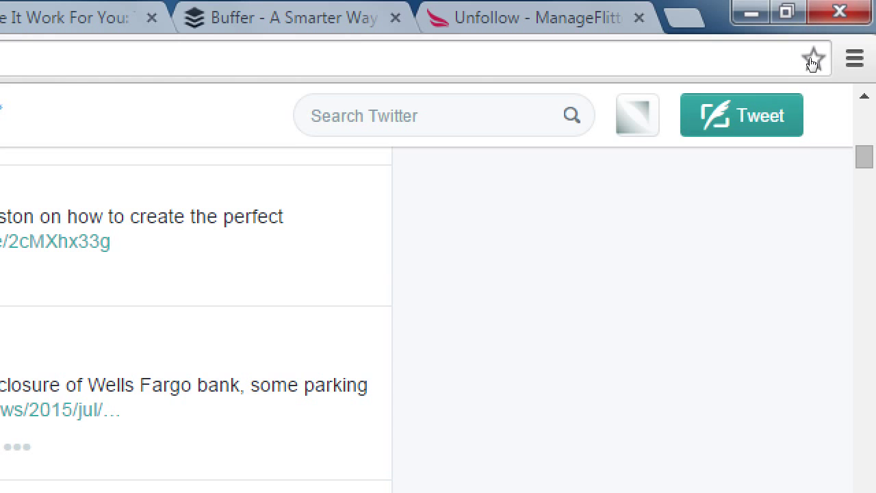
{"action": "left_click", "coordinate": [742, 115]}
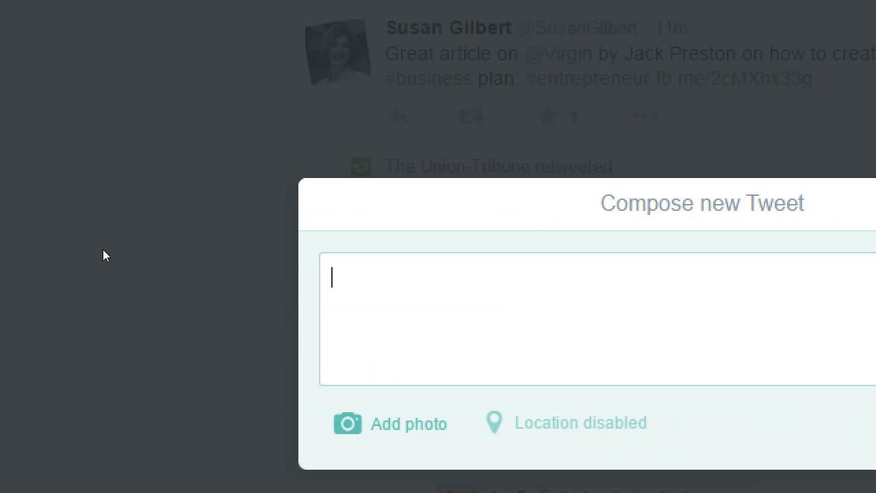
{"action": "type", "text": "We are"}
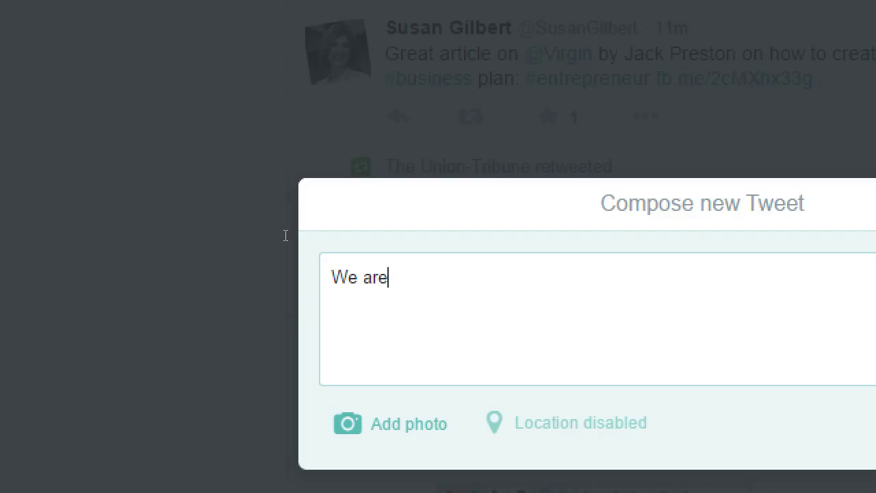
{"action": "type", "text": " enjoyi"}
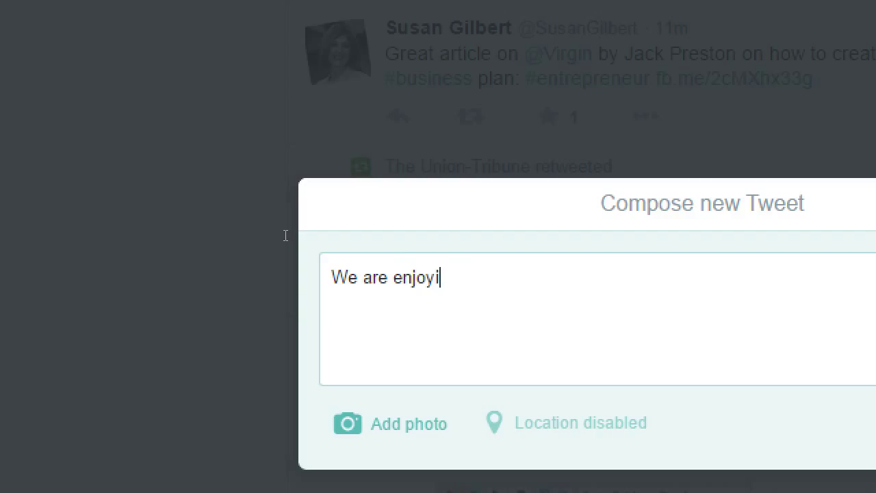
{"action": "type", "text": "ng Periscope."}
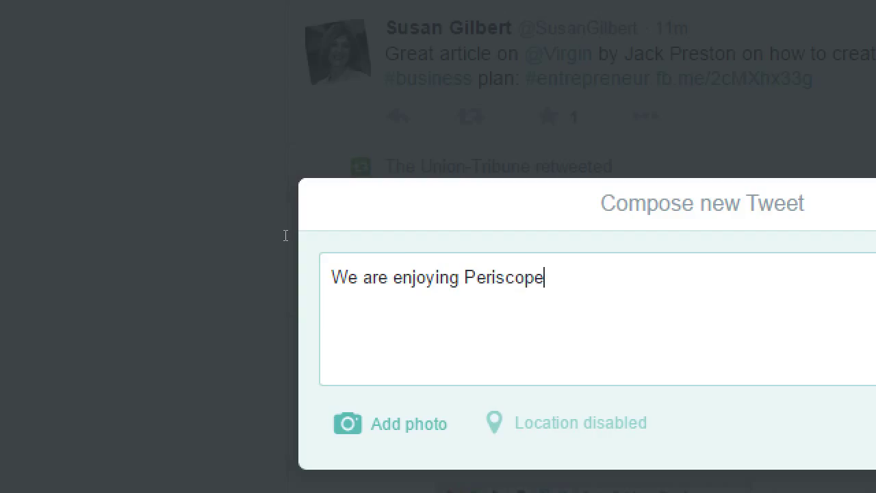
{"action": "key", "text": "Return"}
{"action": "type", "text": "#live"}
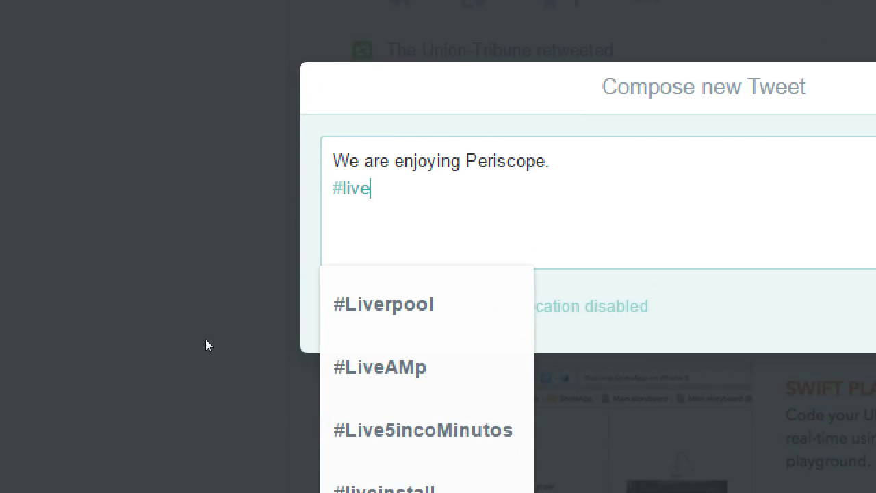
{"action": "key", "text": "BackSpace"}
{"action": "key", "text": "BackSpace"}
{"action": "key", "text": "BackSpace"}
{"action": "key", "text": "BackSpace"}
{"action": "key", "text": "BackSpace"}
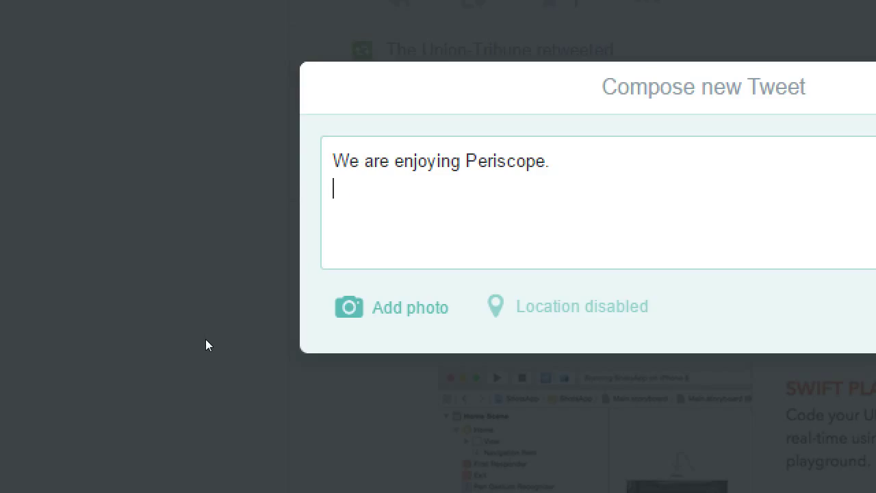
Step: Add the hashtag #livevideo on the second line of the tweet
{"action": "type", "text": "#live"}
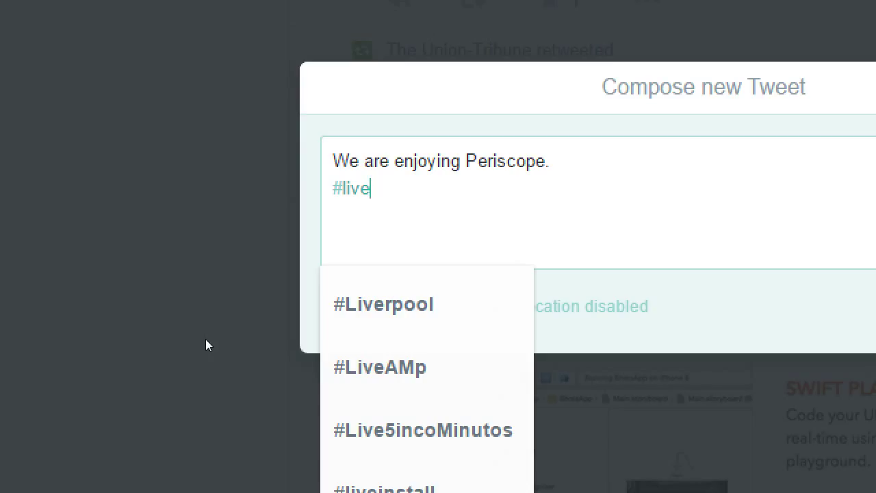
{"action": "type", "text": "vid"}
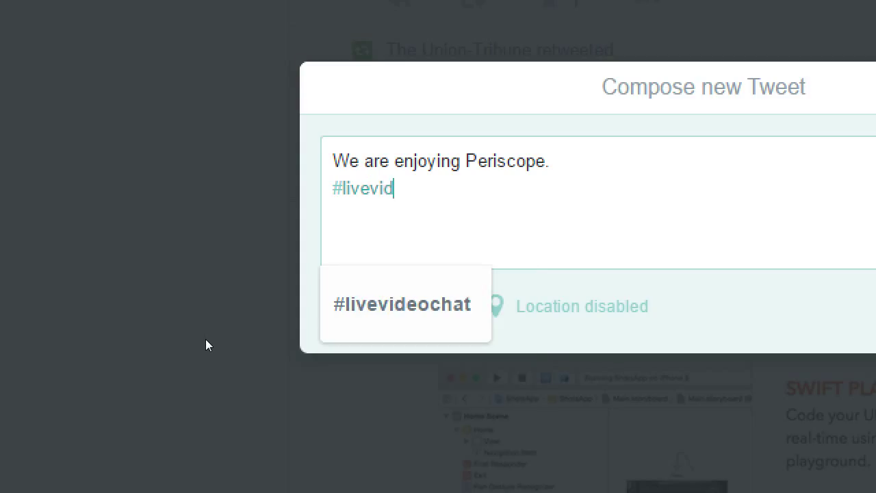
{"action": "type", "text": "eo"}
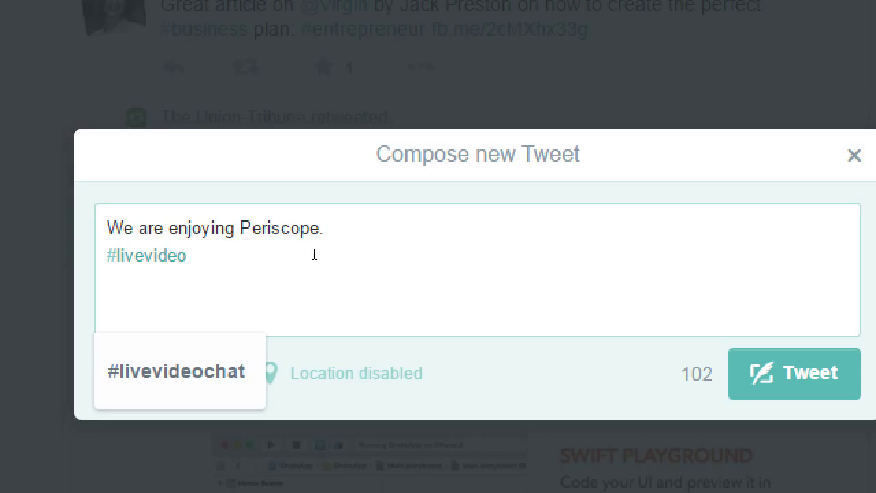
Step: Replace the hashtag on the tweet's second line with #pmdlivevideochat
{"action": "key", "text": "BackSpace"}
{"action": "key", "text": "BackSpace"}
{"action": "key", "text": "BackSpace"}
{"action": "key", "text": "BackSpace"}
{"action": "key", "text": "BackSpace"}
{"action": "key", "text": "BackSpace"}
{"action": "key", "text": "BackSpace"}
{"action": "key", "text": "BackSpace"}
{"action": "key", "text": "BackSpace"}
{"action": "type", "text": "pmdli"}
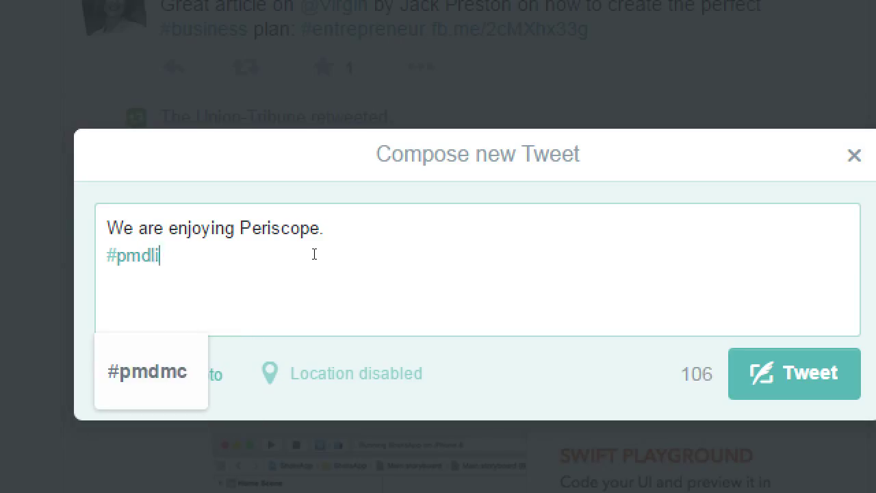
{"action": "type", "text": "vevideo"}
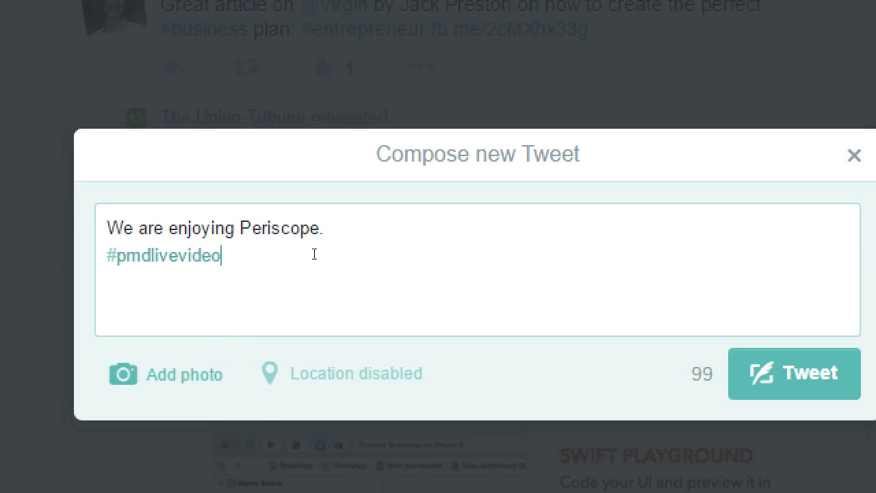
{"action": "type", "text": "chat"}
Step: Erase the hashtag text from the draft tweet and discard the unsent draft
{"action": "key", "text": "BackSpace"}
{"action": "key", "text": "BackSpace"}
{"action": "key", "text": "BackSpace"}
{"action": "key", "text": "BackSpace"}
{"action": "key", "text": "BackSpace"}
{"action": "key", "text": "BackSpace"}
{"action": "key", "text": "BackSpace"}
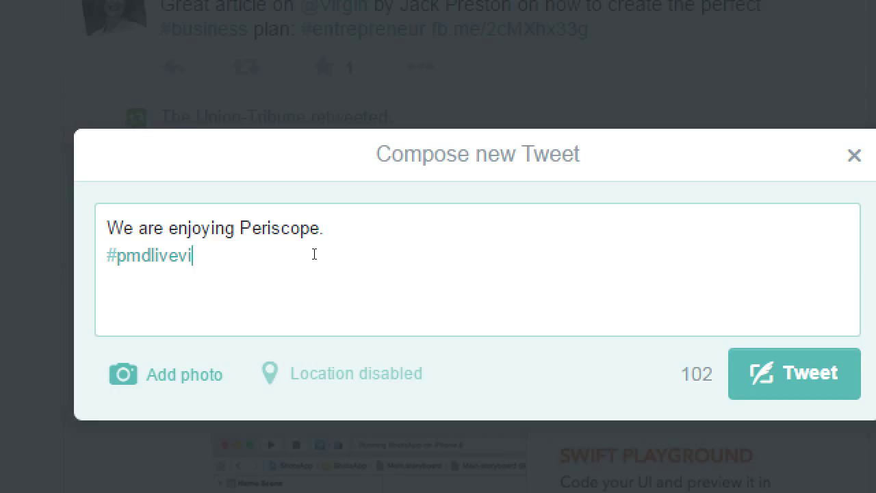
{"action": "key", "text": "BackSpace"}
{"action": "key", "text": "BackSpace"}
{"action": "key", "text": "BackSpace"}
{"action": "key", "text": "BackSpace"}
{"action": "key", "text": "BackSpace"}
{"action": "key", "text": "BackSpace"}
{"action": "key", "text": "BackSpace"}
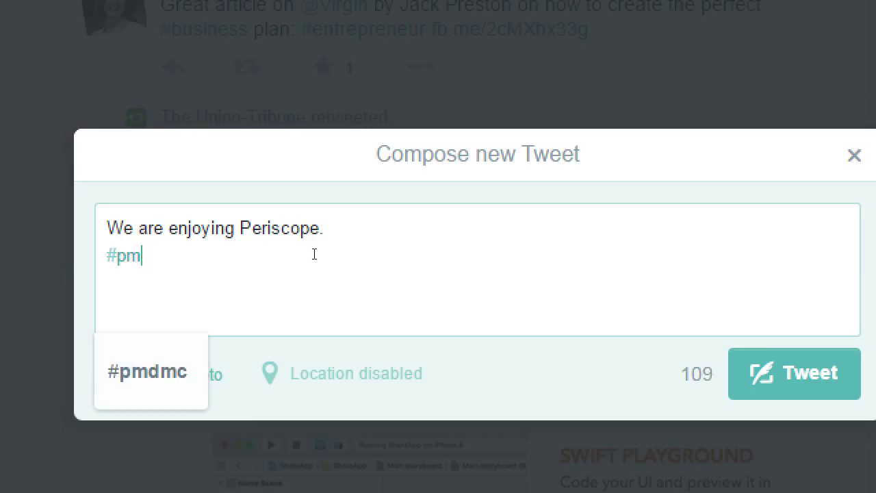
{"action": "key", "text": "BackSpace"}
{"action": "key", "text": "BackSpace"}
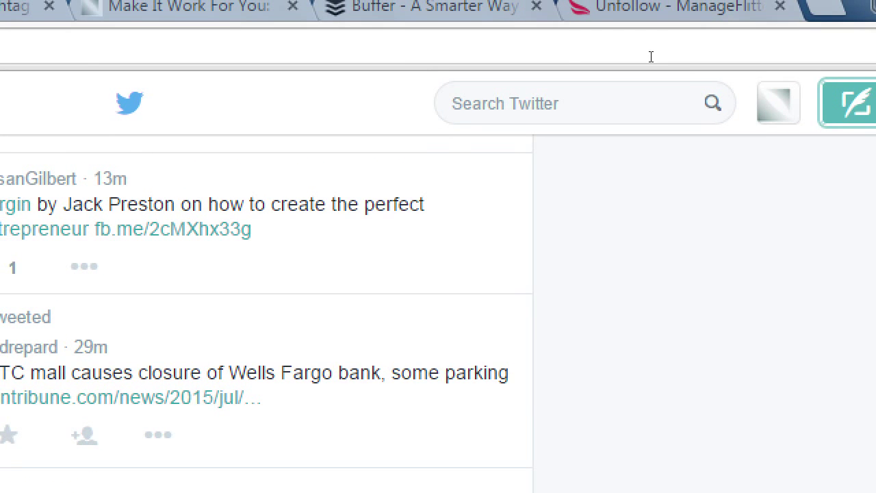
Step: Search Twitter for #livevideo
{"action": "type", "text": "/"}
{"action": "type", "text": "#live"}
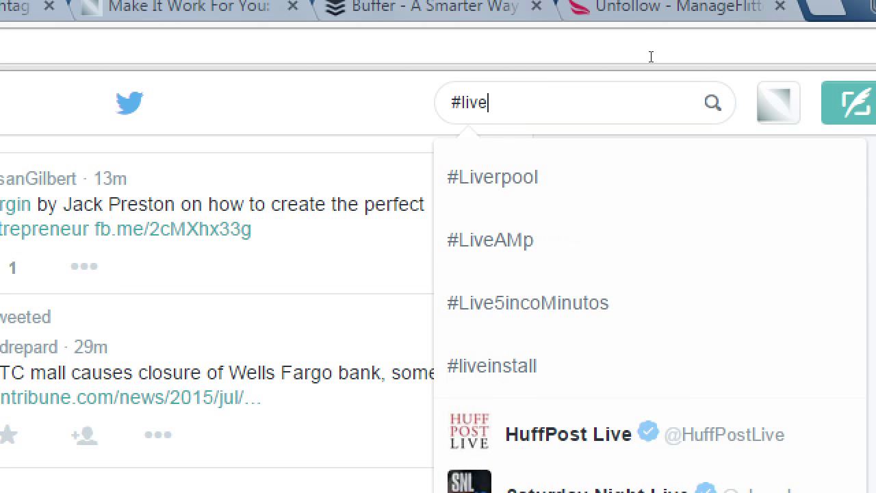
{"action": "type", "text": "video"}
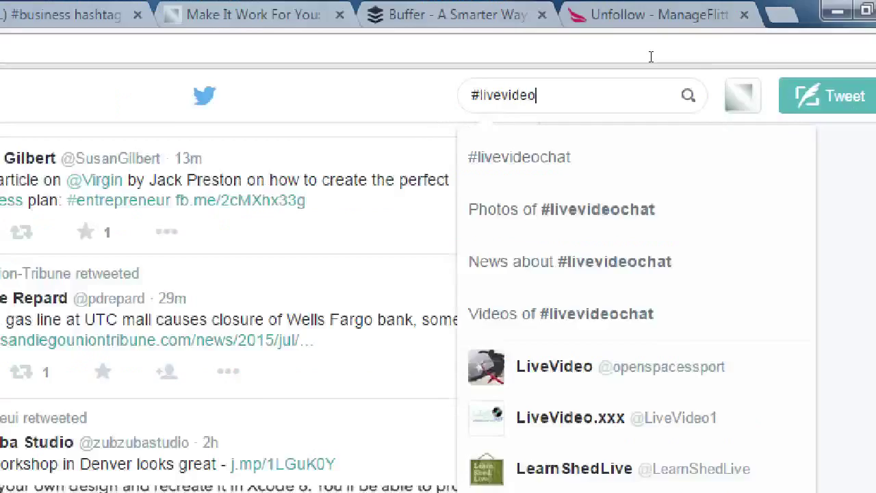
{"action": "key", "text": "Return"}
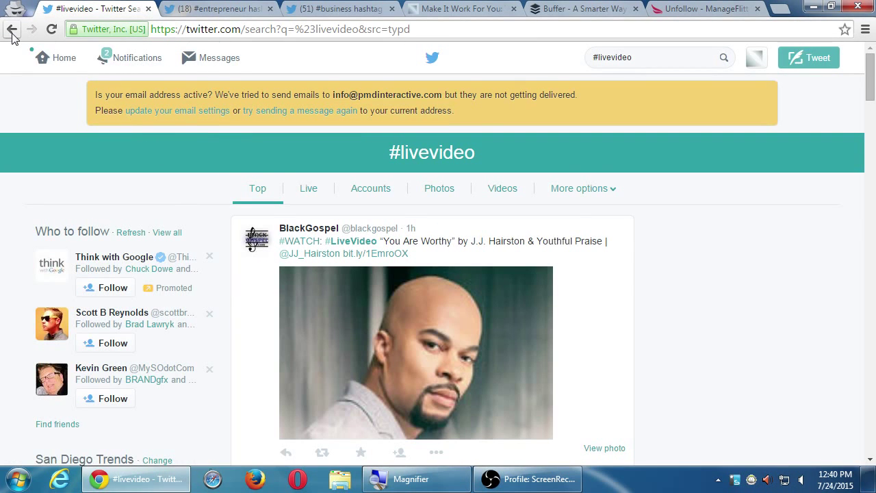
Step: Browse the top #livevideo results down to the tweet about the GoPro and Meerkat livestreaming collaboration
{"action": "scroll", "coordinate": [11, 35], "scroll_direction": "down", "scroll_amount": 3}
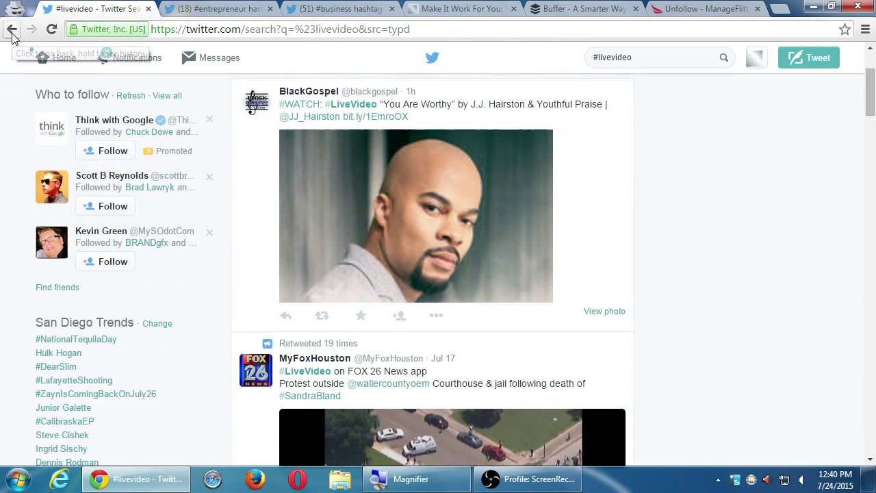
{"action": "key", "text": "Down"}
{"action": "key", "text": "Down"}
{"action": "key", "text": "Down"}
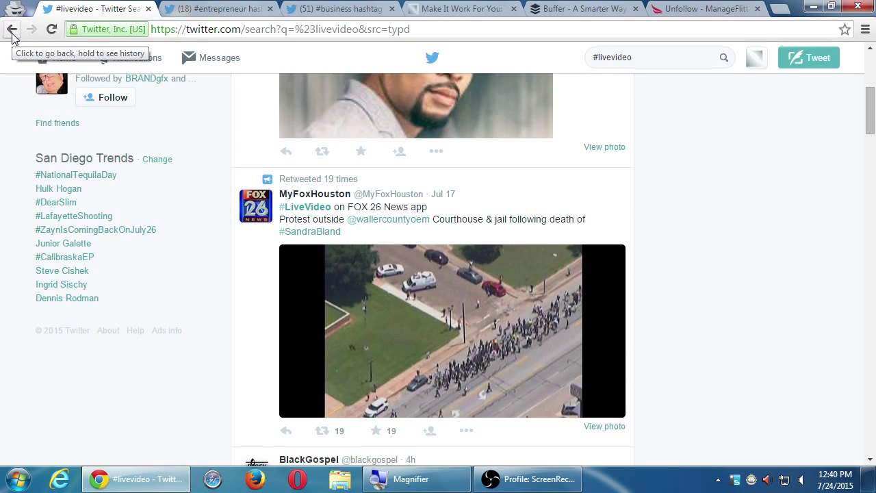
{"action": "key", "text": "Down"}
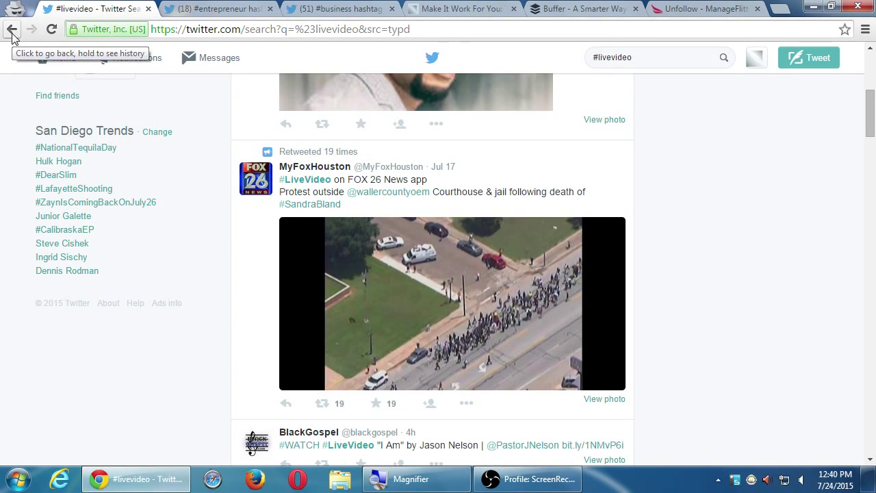
{"action": "key", "text": "Down"}
{"action": "key", "text": "Down"}
{"action": "key", "text": "Down"}
{"action": "key", "text": "Down"}
{"action": "key", "text": "Down"}
{"action": "key", "text": "Down"}
{"action": "key", "text": "Down"}
{"action": "key", "text": "Down"}
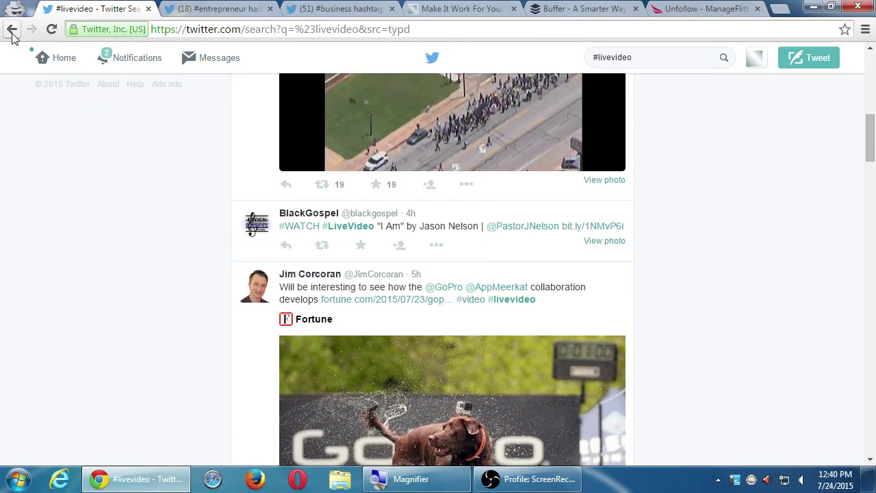
{"action": "key", "text": "Down"}
{"action": "key", "text": "Down"}
{"action": "key", "text": "Down"}
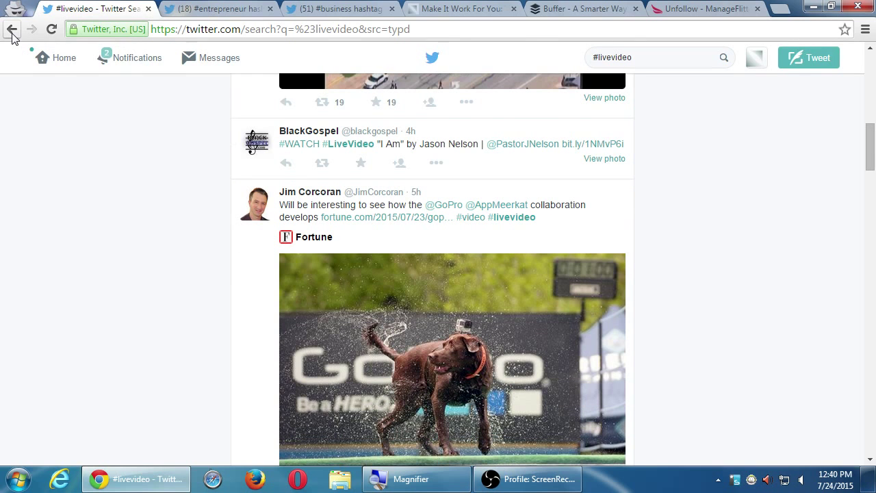
{"action": "key", "text": "Down"}
{"action": "key", "text": "Down"}
{"action": "key", "text": "Down"}
{"action": "key", "text": "Down"}
{"action": "key", "text": "Down"}
{"action": "key", "text": "Down"}
{"action": "key", "text": "Down"}
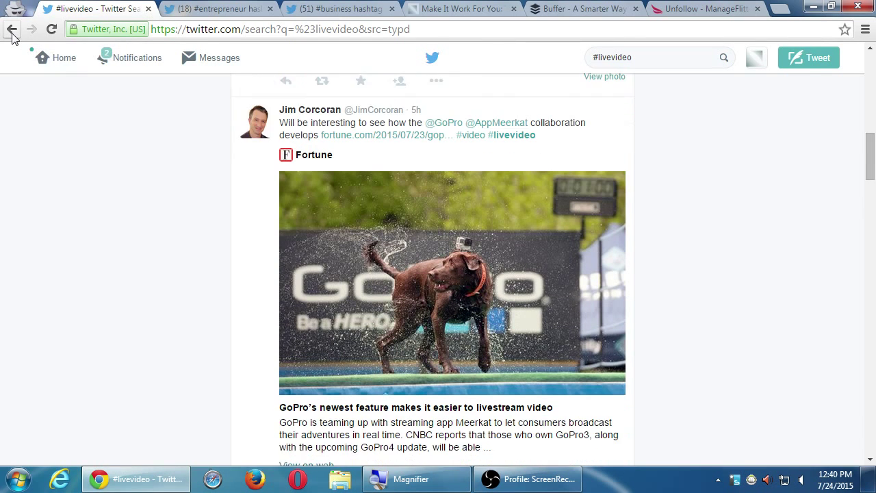
{"action": "key", "text": "Up"}
{"action": "key", "text": "Up"}
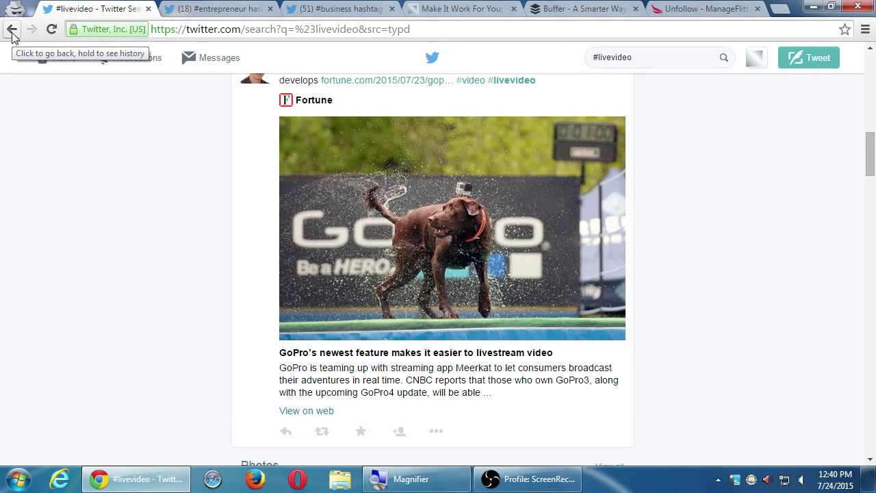
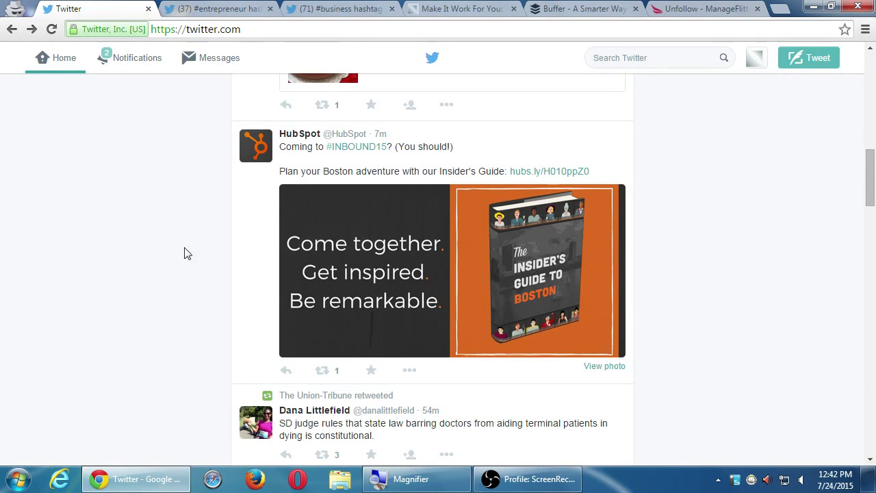
Step: Review the home timeline from the HubSpot #INBOUND15 tweet down to Lifehacker's #NationalTequilaDay tweet, examining its photo, links and hashtag
{"action": "scroll", "coordinate": [182, 260], "scroll_direction": "down", "scroll_amount": 3}
{"action": "scroll", "coordinate": [184, 264], "scroll_direction": "down", "scroll_amount": 2}
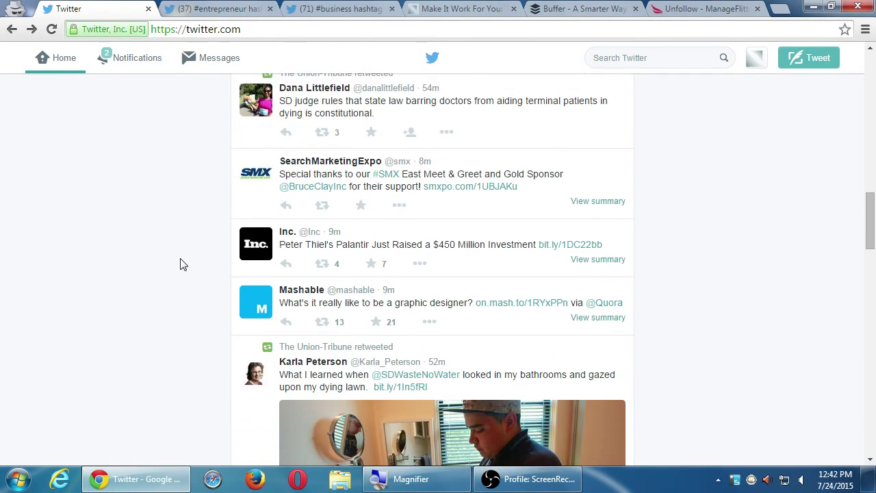
{"action": "scroll", "coordinate": [173, 267], "scroll_direction": "down", "scroll_amount": 2}
{"action": "scroll", "coordinate": [173, 266], "scroll_direction": "down", "scroll_amount": 3}
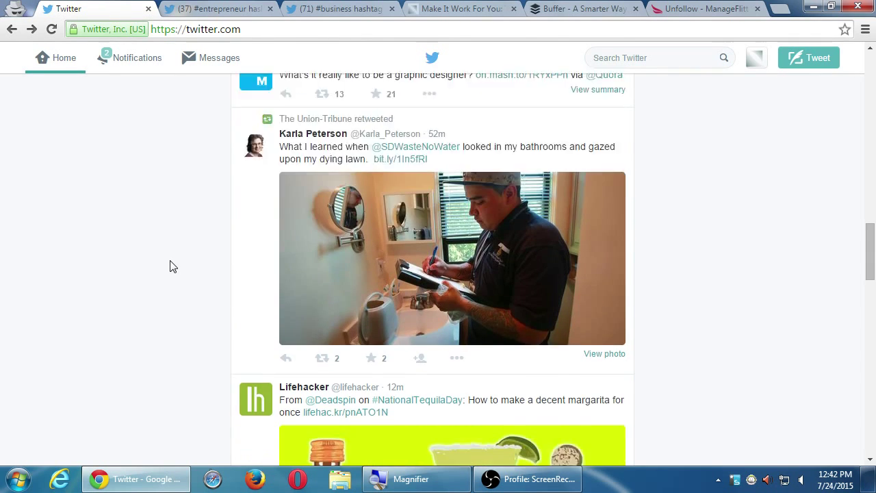
{"action": "scroll", "coordinate": [173, 267], "scroll_direction": "down", "scroll_amount": 3}
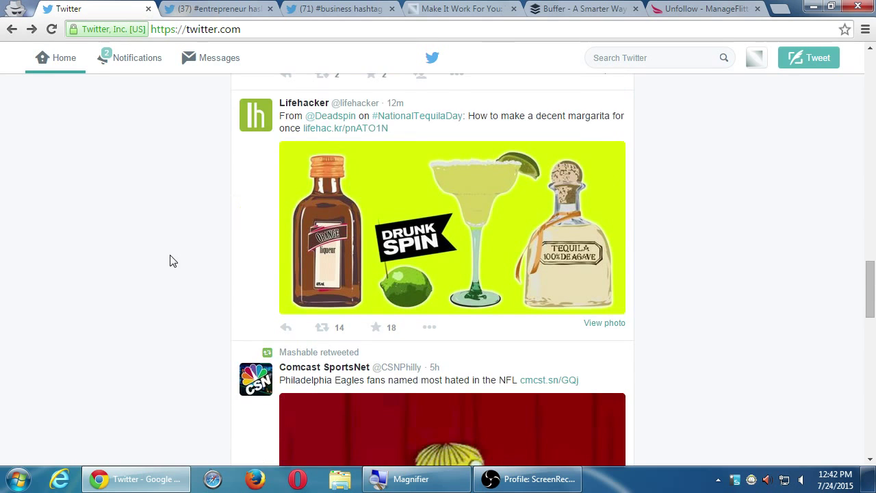
{"action": "scroll", "coordinate": [173, 260], "scroll_direction": "up", "scroll_amount": 1}
{"action": "scroll", "coordinate": [173, 261], "scroll_direction": "up", "scroll_amount": 2}
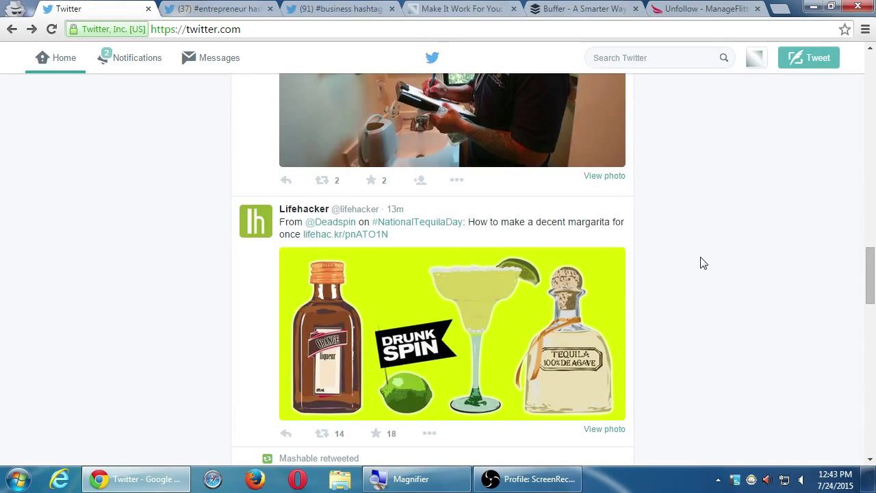
{"action": "scroll", "coordinate": [715, 253], "scroll_direction": "down", "scroll_amount": 3}
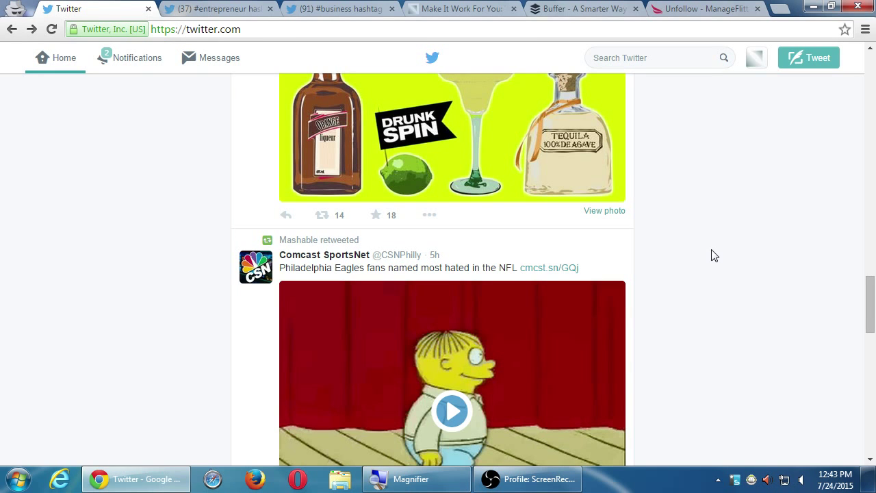
{"action": "scroll", "coordinate": [712, 255], "scroll_direction": "up", "scroll_amount": 2}
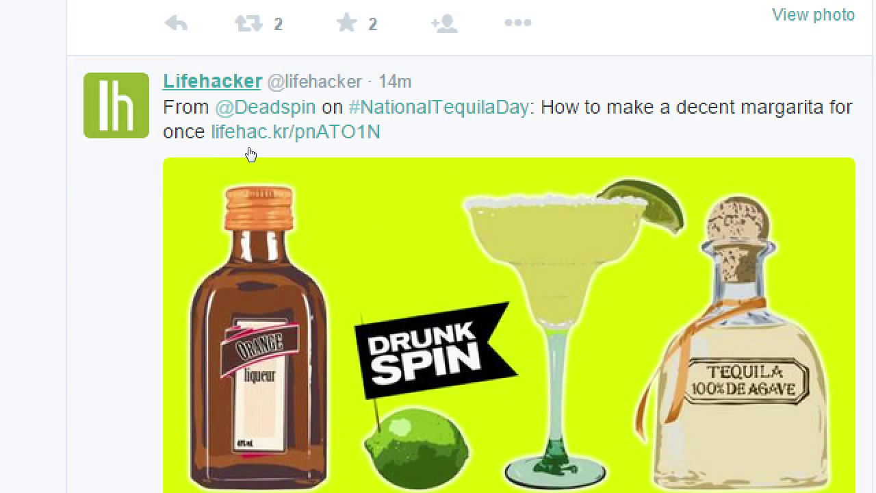
{"action": "left_click", "coordinate": [252, 142]}
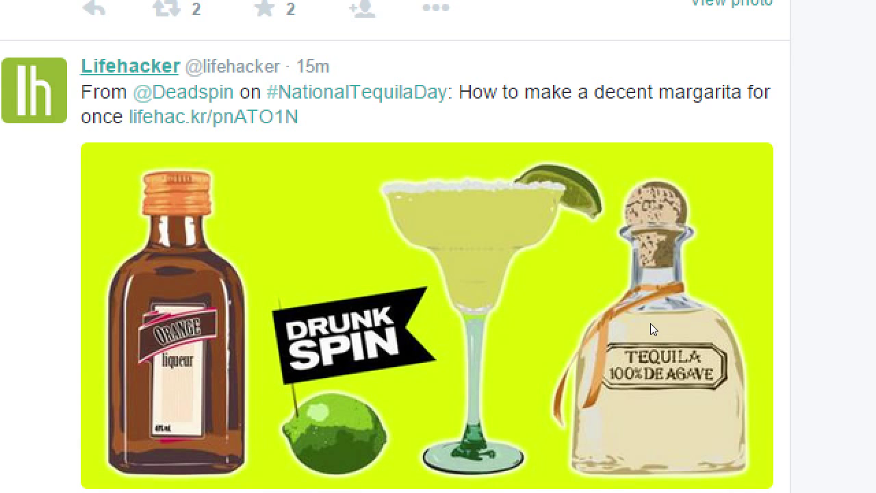
Step: Read further down the home timeline, from the Comcast SportsNet GIF through the Zubzuba Studio, Inc., effectiveui and Salon 5th Ave. tweets
{"action": "scroll", "coordinate": [498, 255], "scroll_direction": "down", "scroll_amount": 3}
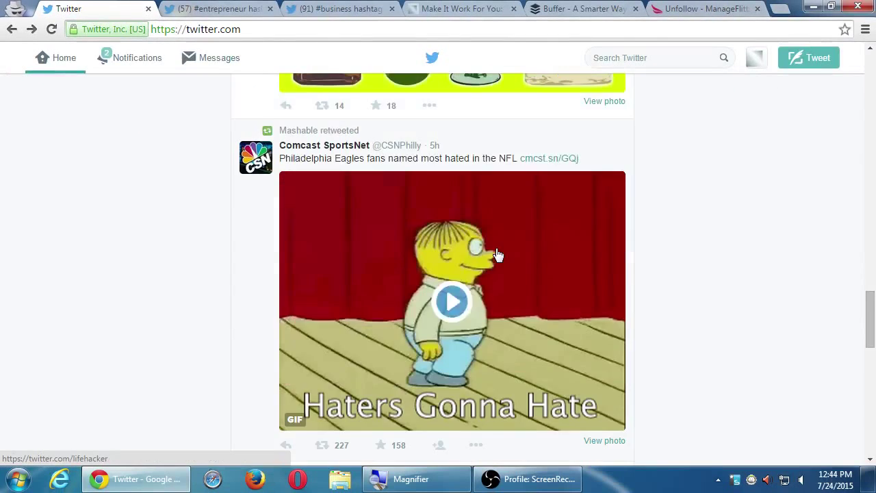
{"action": "scroll", "coordinate": [497, 255], "scroll_direction": "down", "scroll_amount": 1}
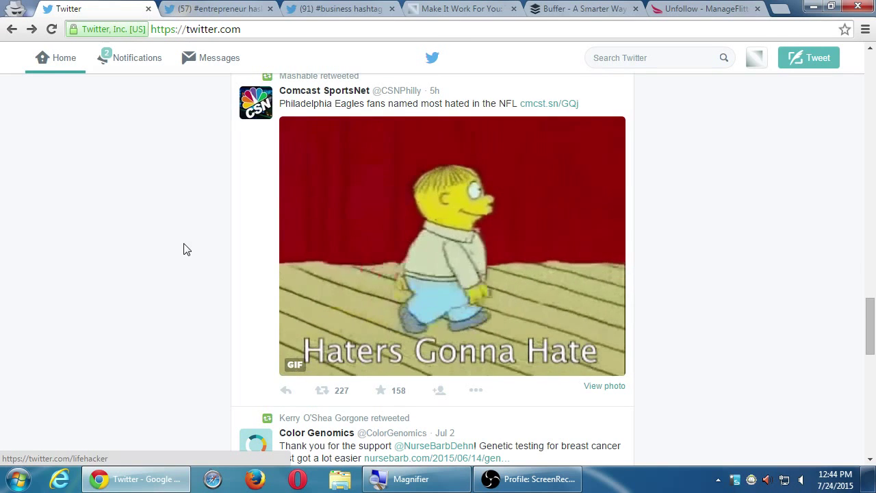
{"action": "scroll", "coordinate": [183, 250], "scroll_direction": "down", "scroll_amount": 3}
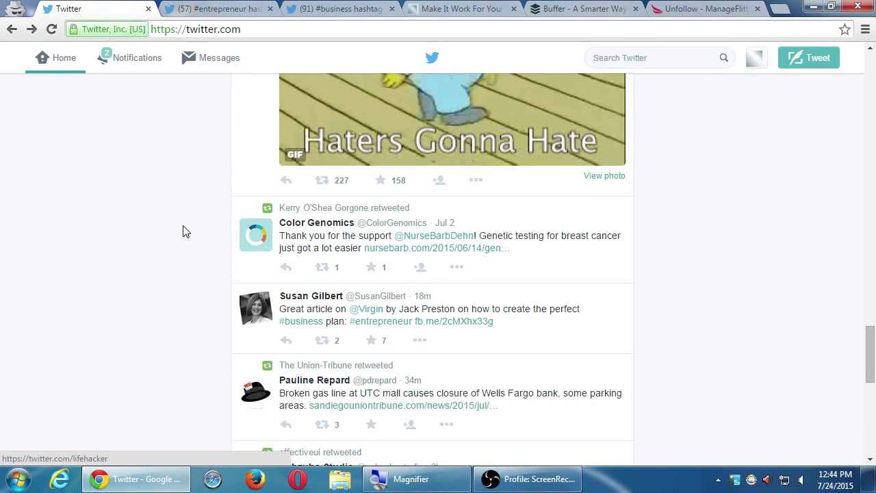
{"action": "scroll", "coordinate": [189, 226], "scroll_direction": "down", "scroll_amount": 1}
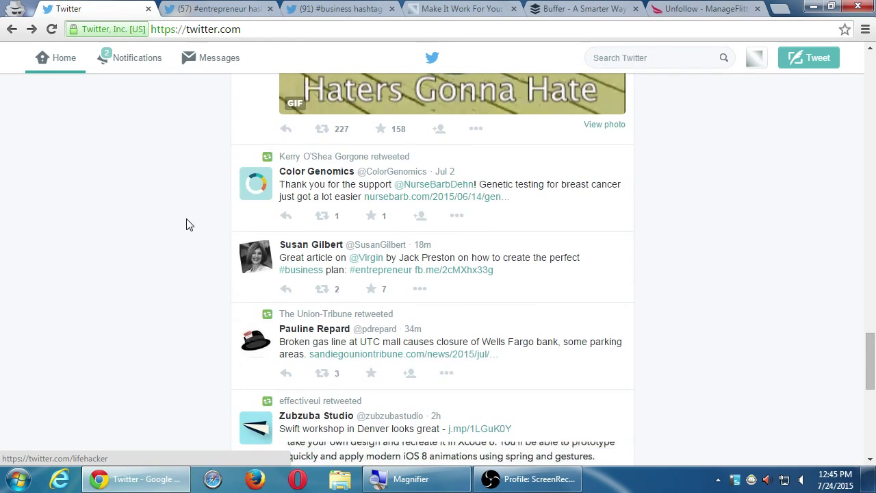
{"action": "scroll", "coordinate": [190, 225], "scroll_direction": "down", "scroll_amount": 1}
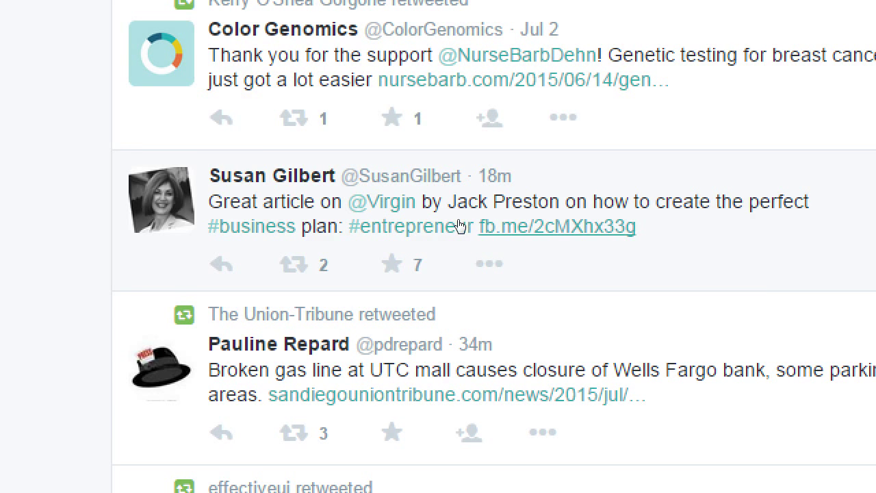
{"action": "scroll", "coordinate": [445, 254], "scroll_direction": "down", "scroll_amount": 2}
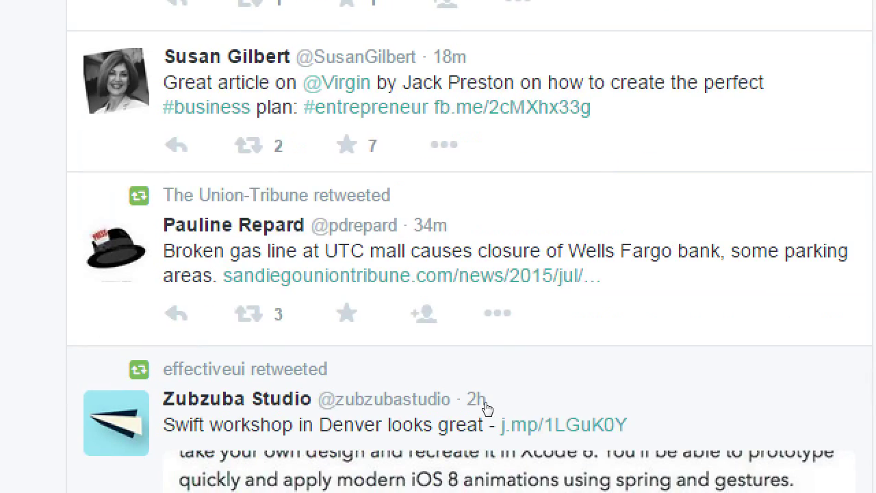
{"action": "scroll", "coordinate": [511, 372], "scroll_direction": "down", "scroll_amount": 2}
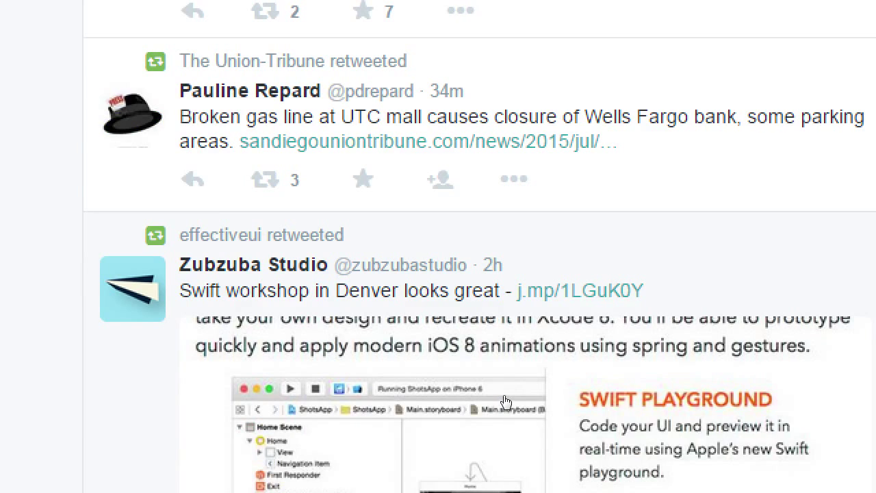
{"action": "scroll", "coordinate": [507, 401], "scroll_direction": "down", "scroll_amount": 1}
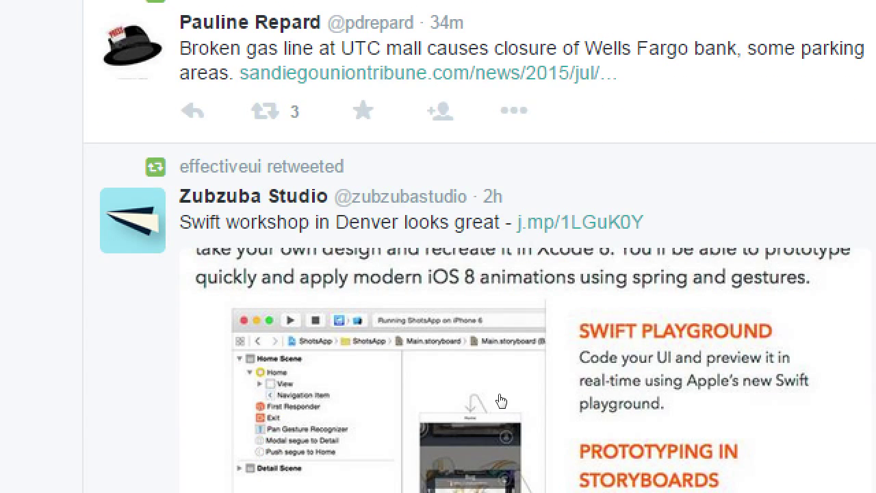
{"action": "scroll", "coordinate": [518, 366], "scroll_direction": "down", "scroll_amount": 1}
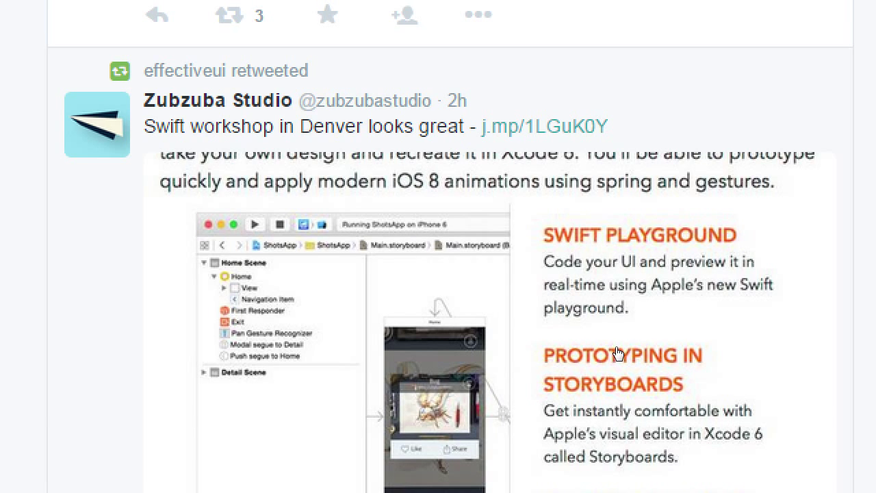
{"action": "scroll", "coordinate": [618, 353], "scroll_direction": "down", "scroll_amount": 5}
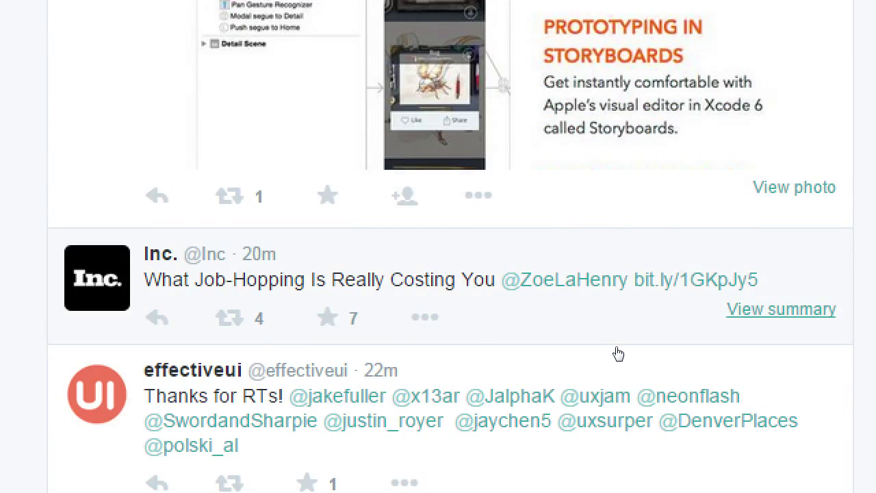
{"action": "scroll", "coordinate": [618, 354], "scroll_direction": "down", "scroll_amount": 1}
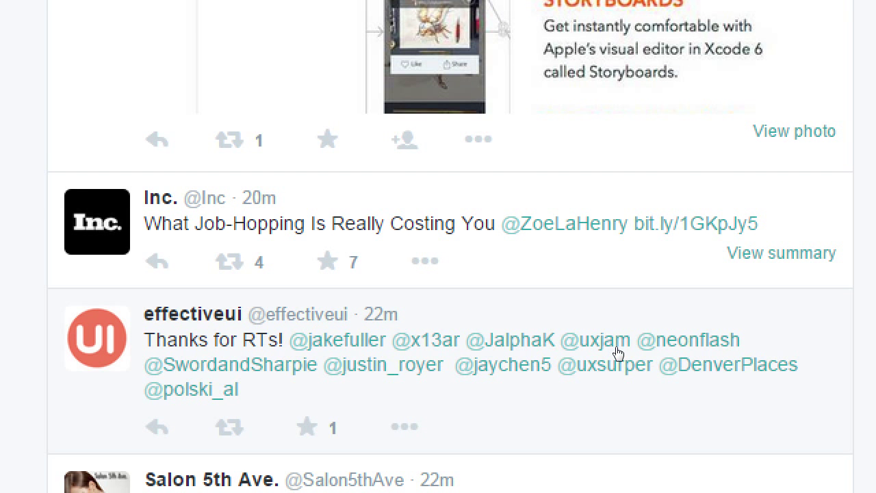
{"action": "scroll", "coordinate": [618, 354], "scroll_direction": "down", "scroll_amount": 4}
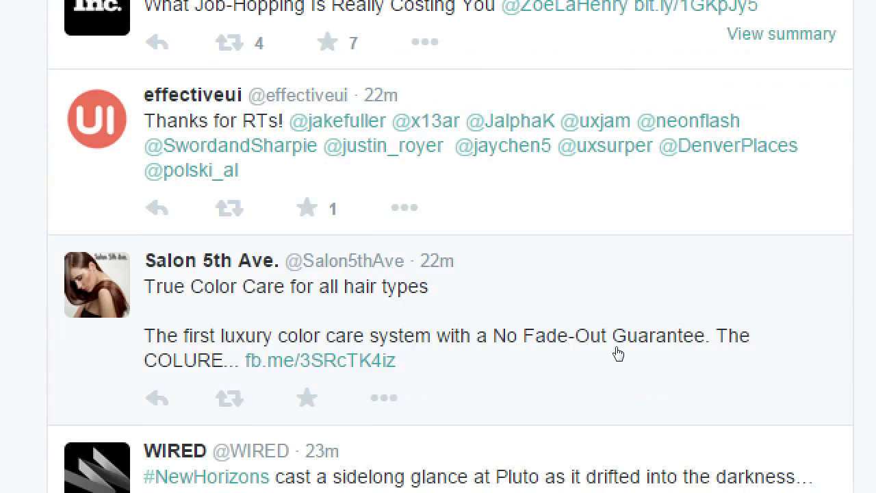
Step: Read down the home timeline from WIRED's #NewHorizons tweet to the #Retweets eBook tweet, and go back to the Salon 5th Ave. tweet
{"action": "scroll", "coordinate": [618, 353], "scroll_direction": "down", "scroll_amount": 3}
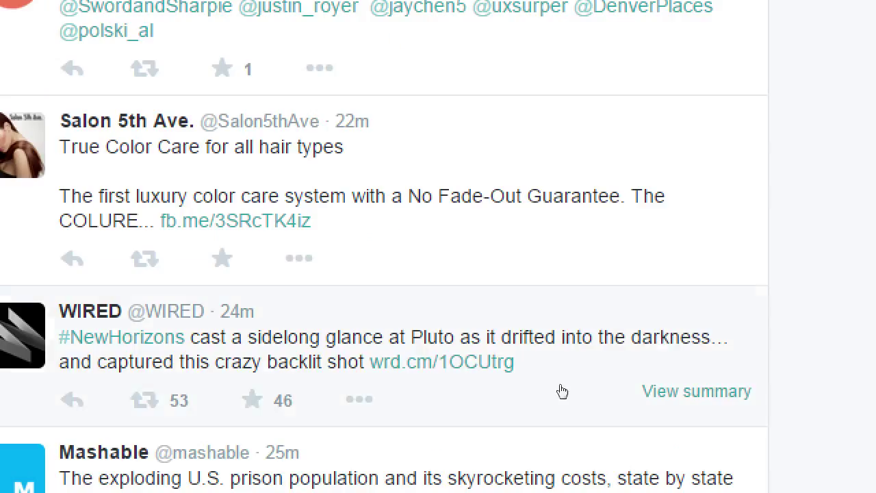
{"action": "scroll", "coordinate": [553, 433], "scroll_direction": "down", "scroll_amount": 5}
{"action": "scroll", "coordinate": [495, 437], "scroll_direction": "down", "scroll_amount": 3}
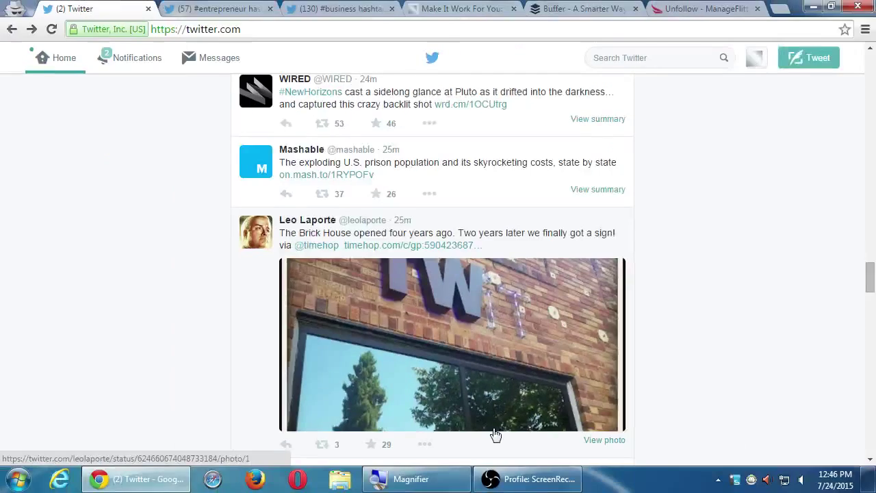
{"action": "scroll", "coordinate": [671, 316], "scroll_direction": "down", "scroll_amount": 3}
{"action": "scroll", "coordinate": [671, 317], "scroll_direction": "down", "scroll_amount": 4}
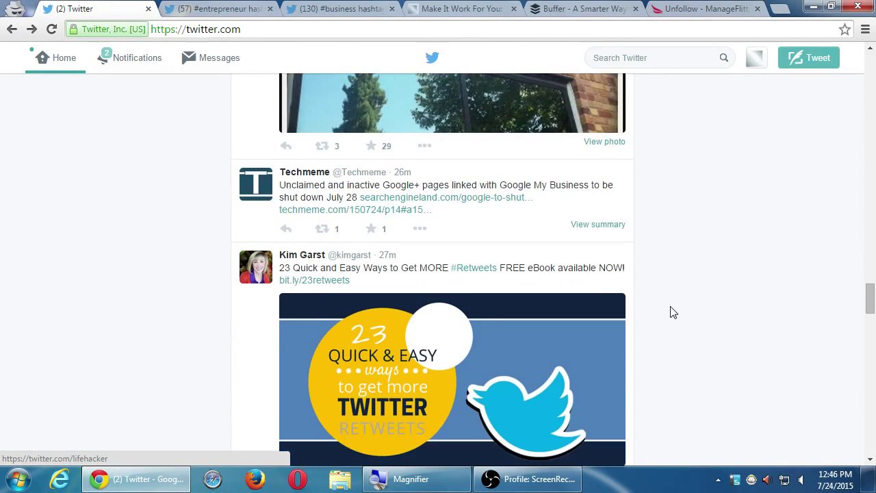
{"action": "scroll", "coordinate": [673, 313], "scroll_direction": "up", "scroll_amount": 7}
{"action": "scroll", "coordinate": [673, 311], "scroll_direction": "up", "scroll_amount": 2}
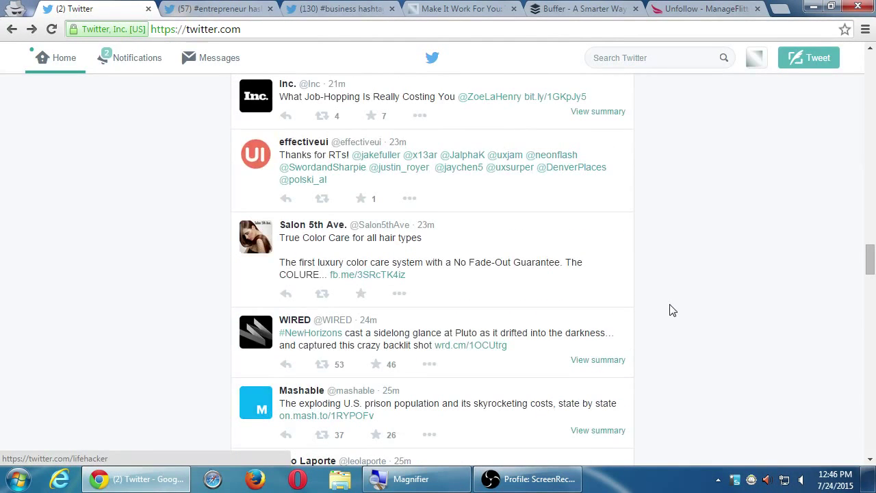
{"action": "scroll", "coordinate": [668, 313], "scroll_direction": "up", "scroll_amount": 3}
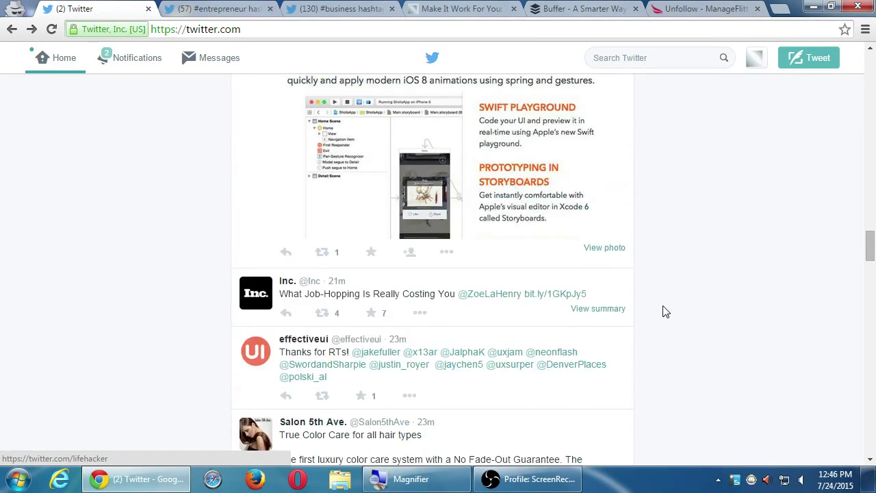
{"action": "scroll", "coordinate": [664, 311], "scroll_direction": "up", "scroll_amount": 2}
{"action": "scroll", "coordinate": [650, 308], "scroll_direction": "down", "scroll_amount": 4}
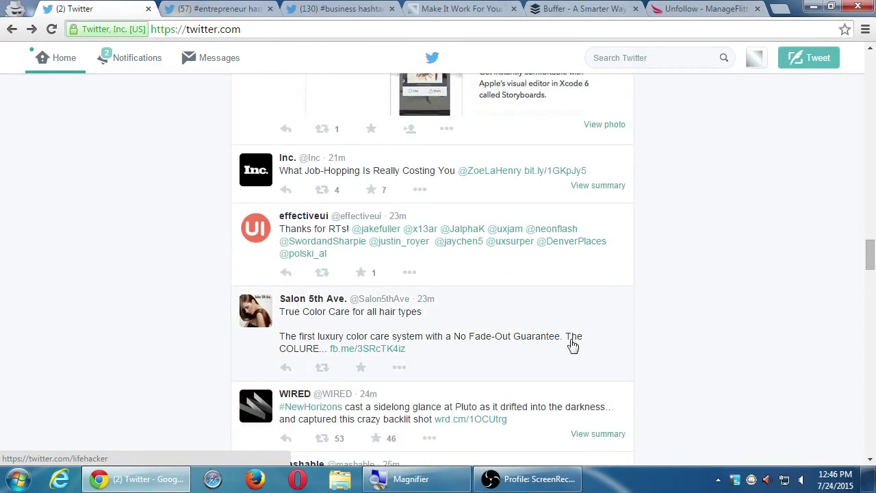
{"action": "scroll", "coordinate": [176, 287], "scroll_direction": "down", "scroll_amount": 2}
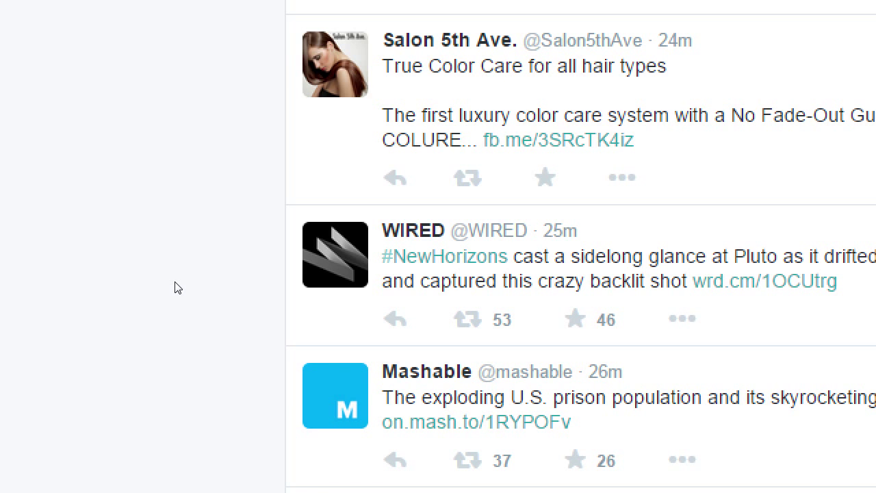
Step: Open WIRED's profile summary from its #NewHorizons tweet on the timeline
{"action": "key", "text": "super+minus"}
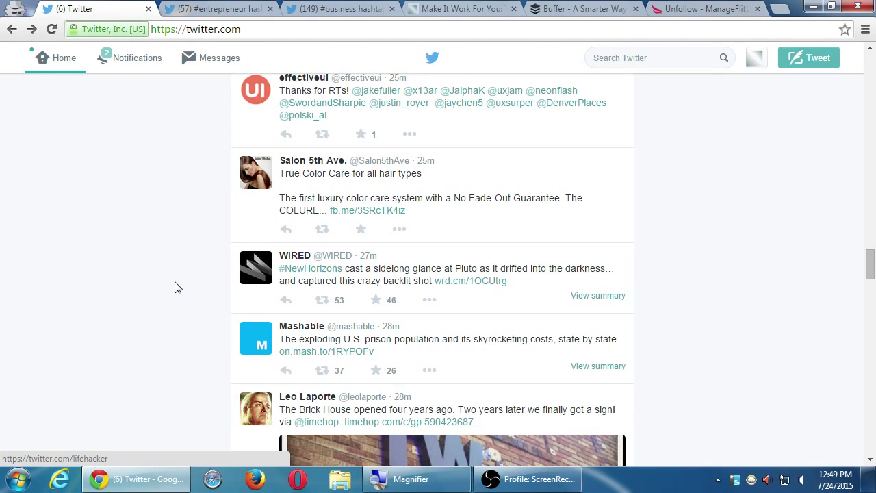
{"action": "left_click", "coordinate": [260, 271]}
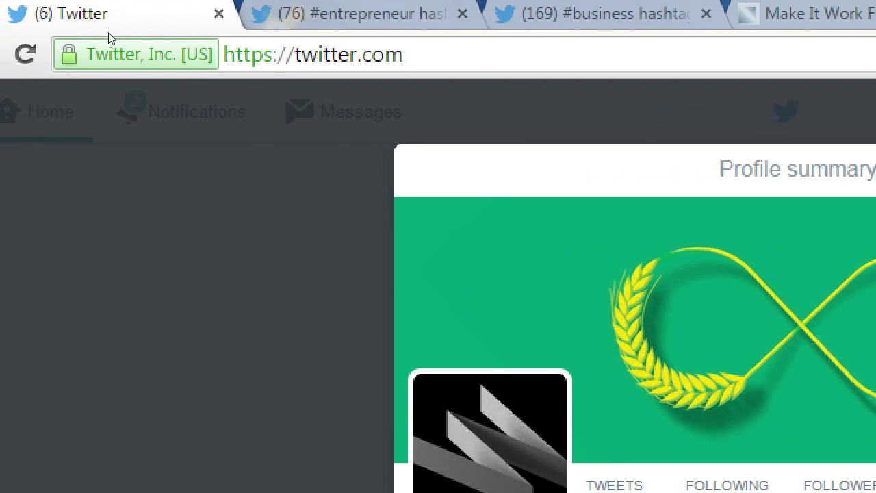
{"action": "left_click", "coordinate": [308, 54]}
{"action": "key", "text": "End"}
{"action": "type", "text": "/"}
{"action": "type", "text": "verified"}
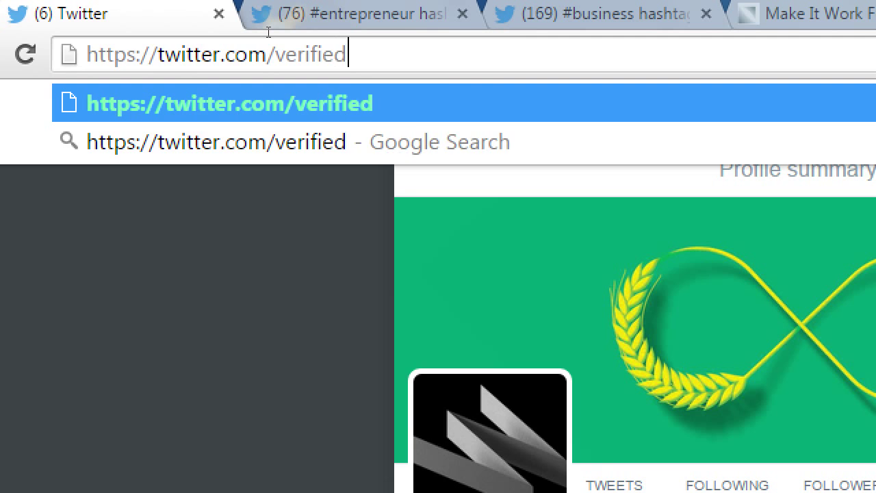
{"action": "key", "text": "Return"}
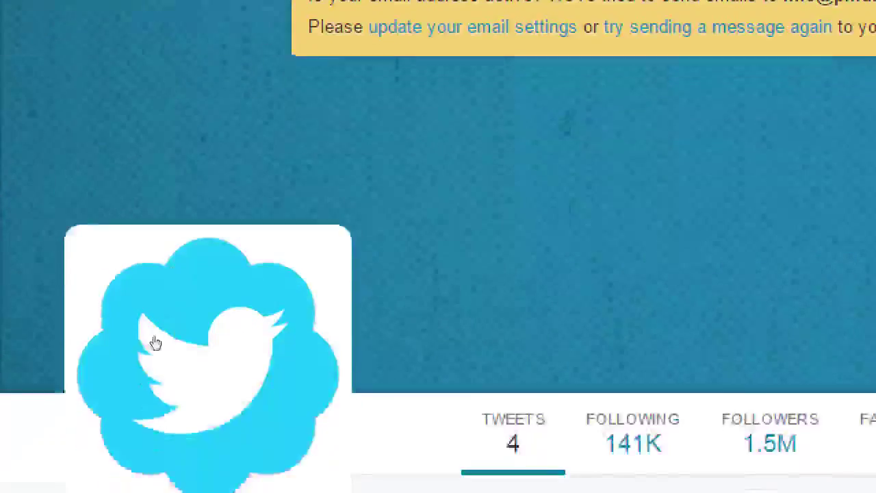
{"action": "scroll", "coordinate": [23, 420], "scroll_direction": "down", "scroll_amount": 1}
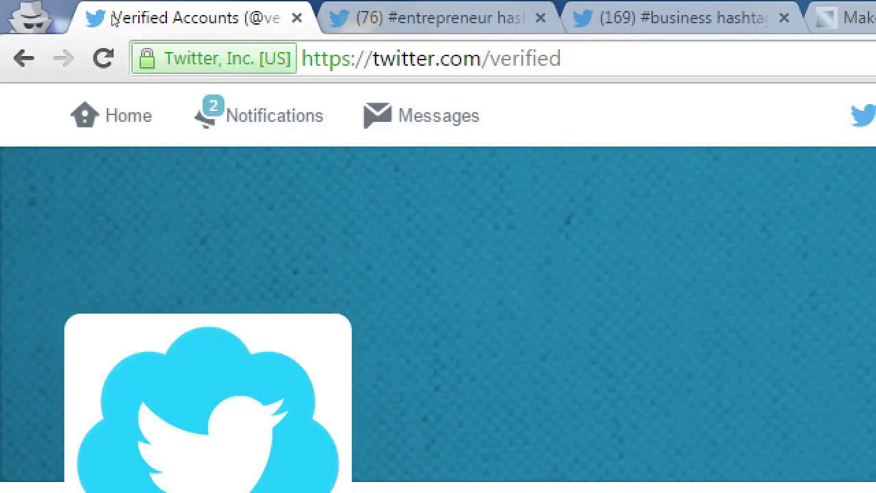
Step: Highlight "verified" in the page's address and return to the Twitter home timeline
{"action": "key", "text": "ctrl+l"}
{"action": "key", "text": "End"}
{"action": "key", "text": "ctrl+shift+Left"}
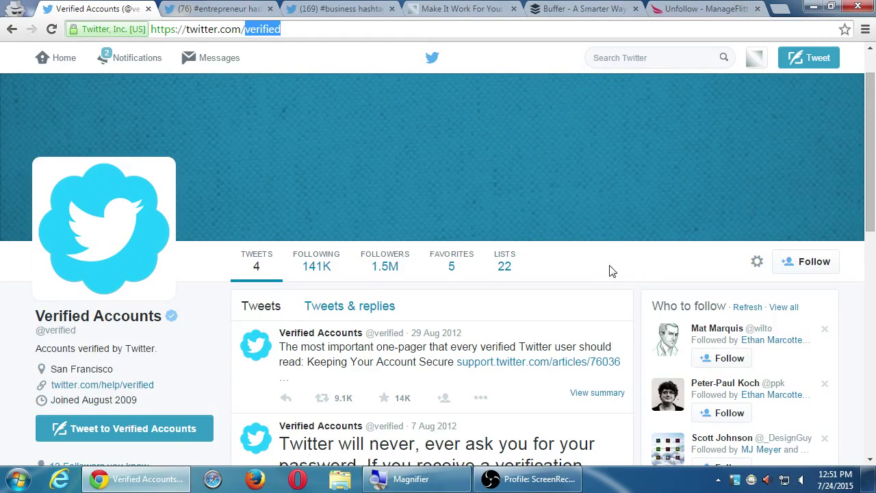
{"action": "left_click", "coordinate": [639, 293]}
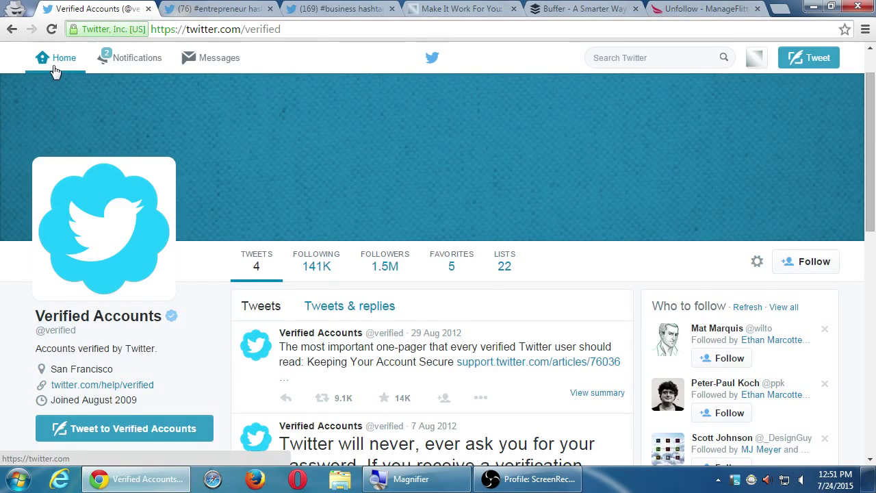
{"action": "left_click", "coordinate": [73, 79]}
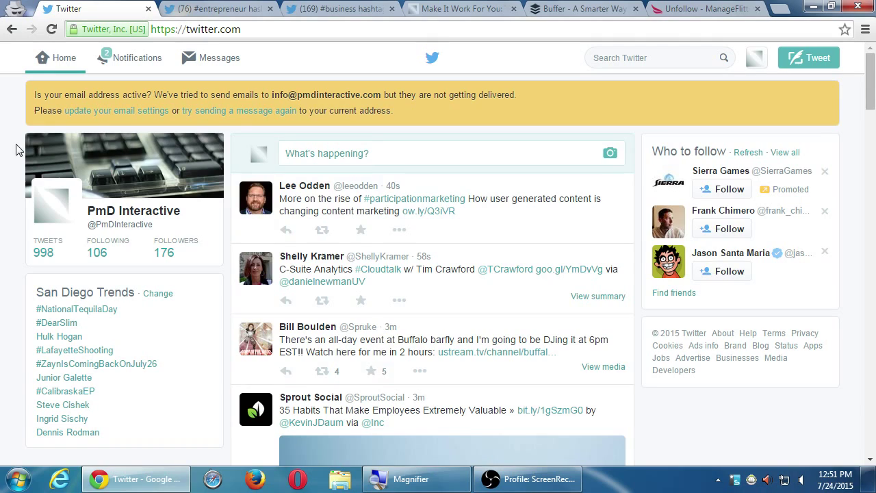
Step: Open bing.com in a new browser tab and search for "what is a twitter list"
{"action": "key", "text": "ctrl+t"}
{"action": "type", "text": "bing.c"}
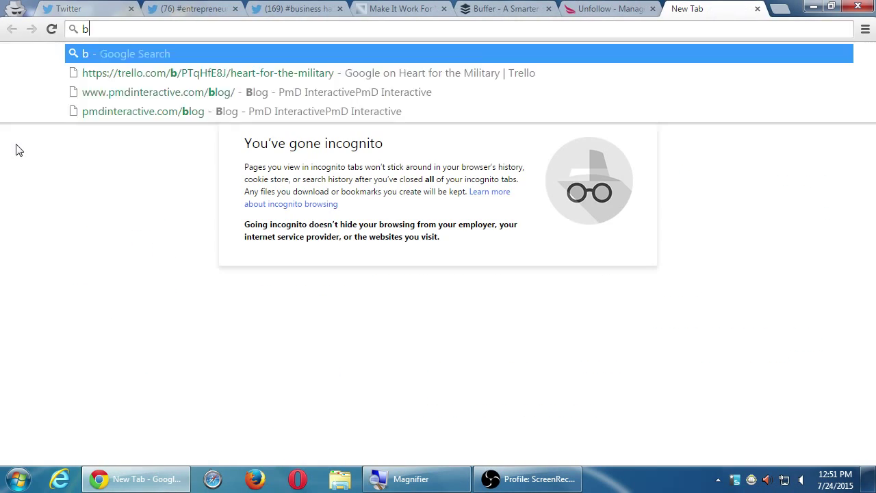
{"action": "type", "text": "om"}
{"action": "key", "text": "Return"}
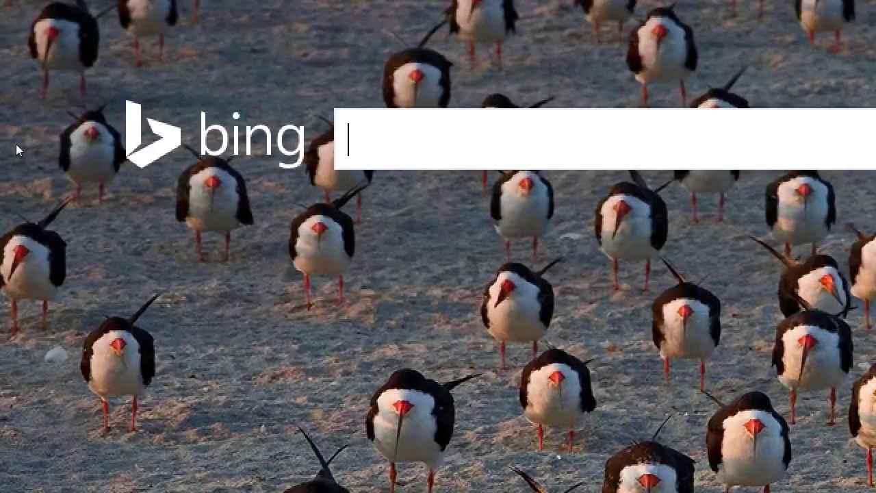
{"action": "type", "text": "what is a twitter list"}
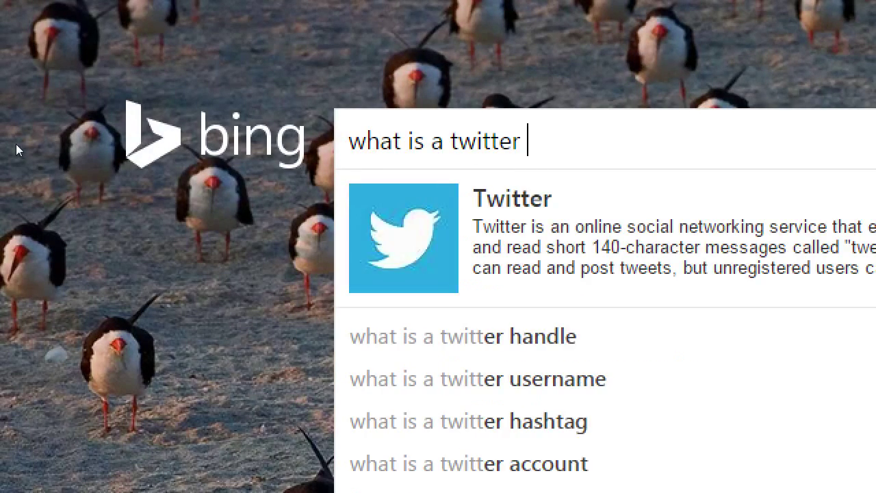
{"action": "key", "text": "Return"}
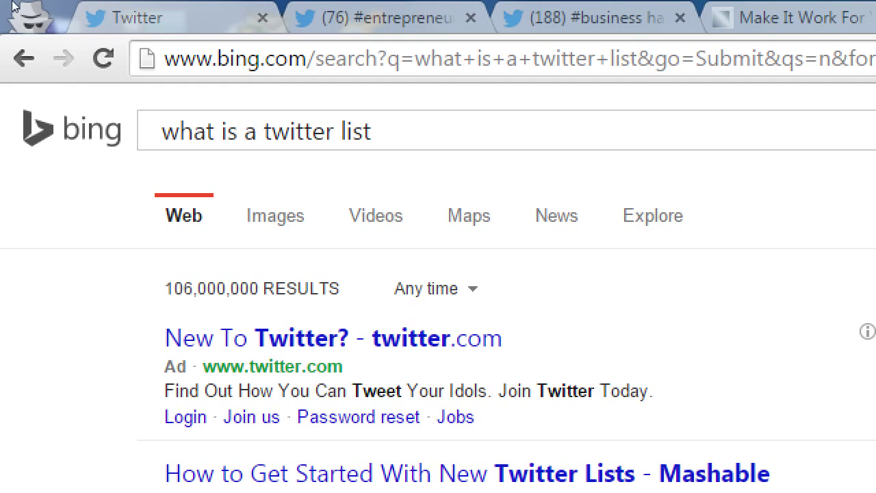
Step: Return to the Twitter home page and open the PmD Interactive profile
{"action": "left_click", "coordinate": [117, 10]}
{"action": "scroll", "coordinate": [110, 215], "scroll_direction": "down", "scroll_amount": 3}
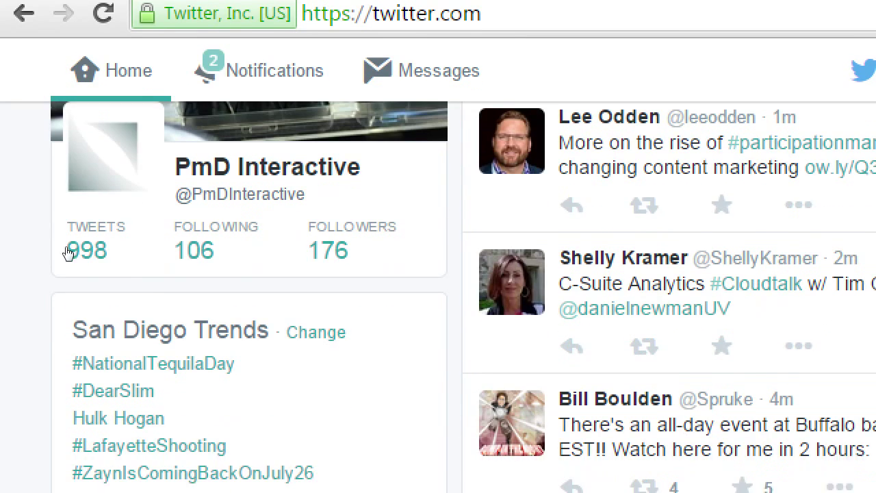
{"action": "scroll", "coordinate": [54, 184], "scroll_direction": "up", "scroll_amount": 3}
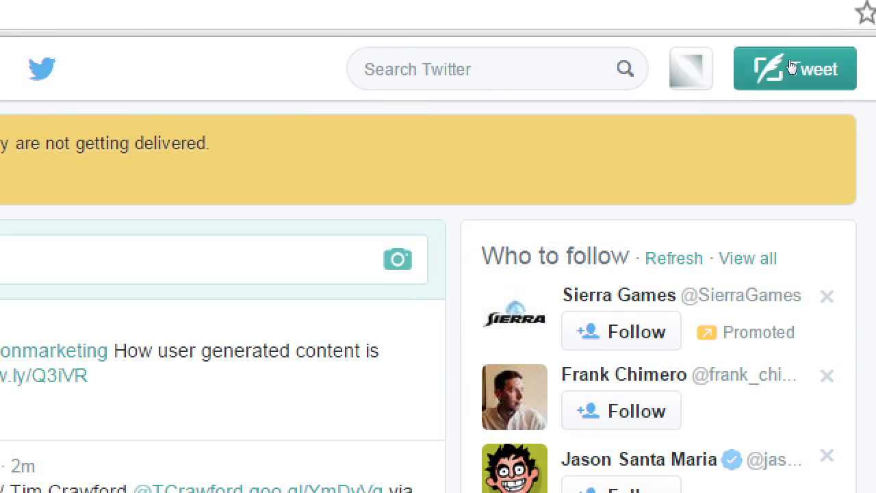
{"action": "left_click", "coordinate": [690, 69]}
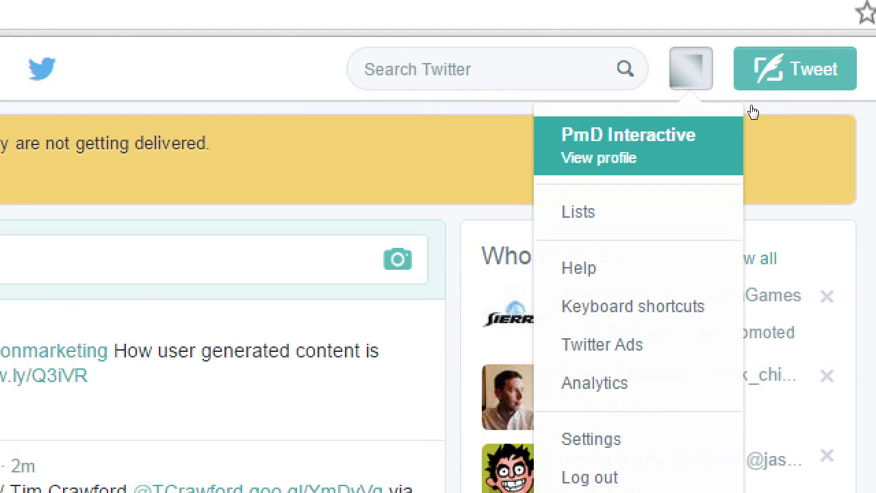
{"action": "left_click", "coordinate": [728, 118]}
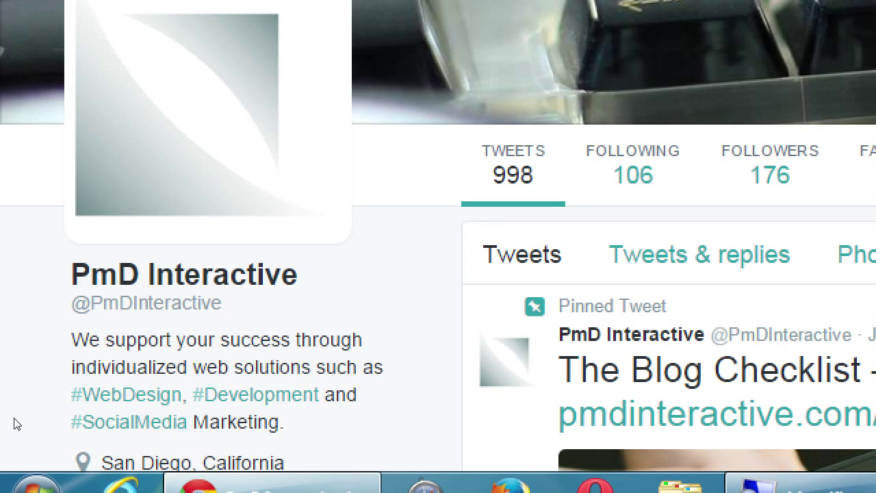
{"action": "scroll", "coordinate": [17, 424], "scroll_direction": "down", "scroll_amount": 2}
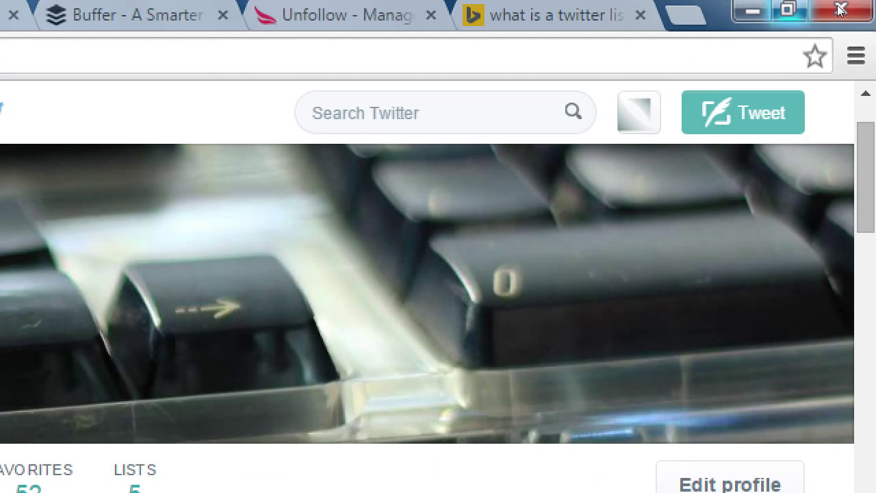
Step: Start a new tweet and replace the drafted Periscope text with "#web design"
{"action": "left_click", "coordinate": [743, 112]}
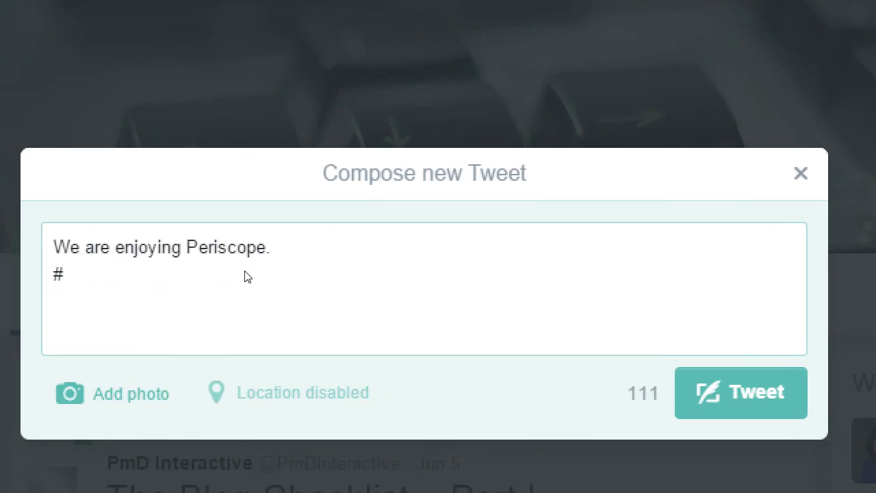
{"action": "key", "text": "ctrl+a"}
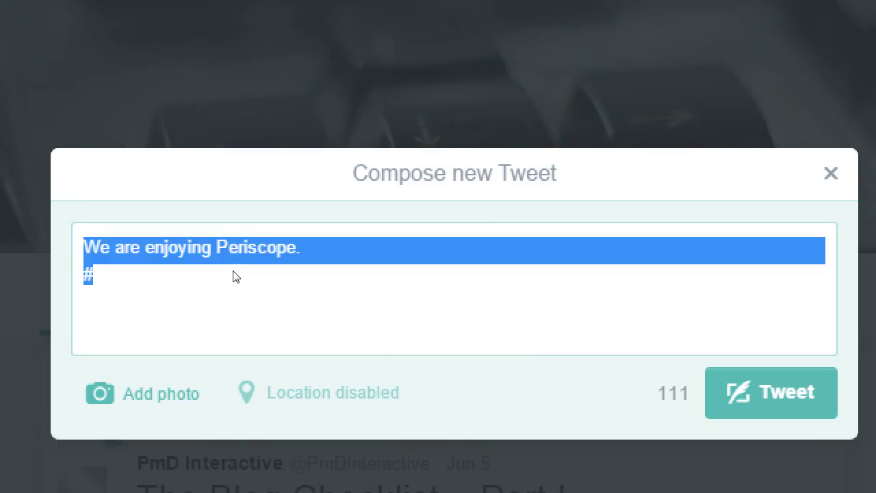
{"action": "type", "text": "#web "}
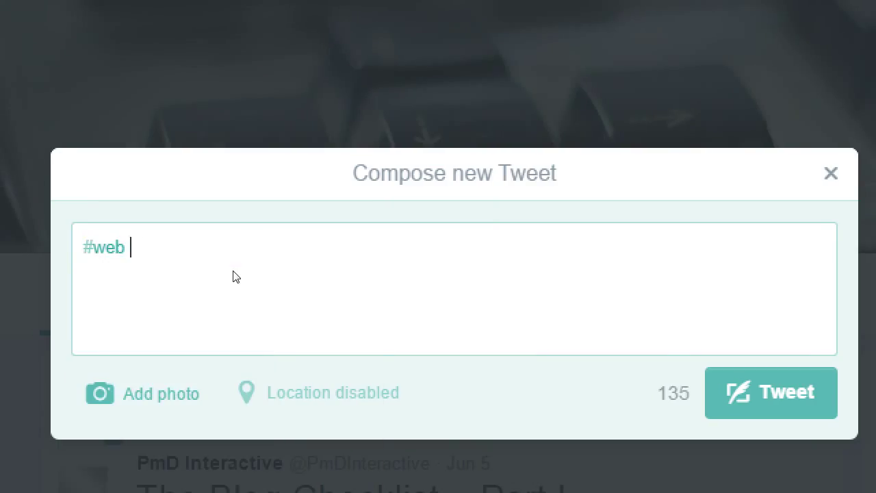
{"action": "type", "text": "design"}
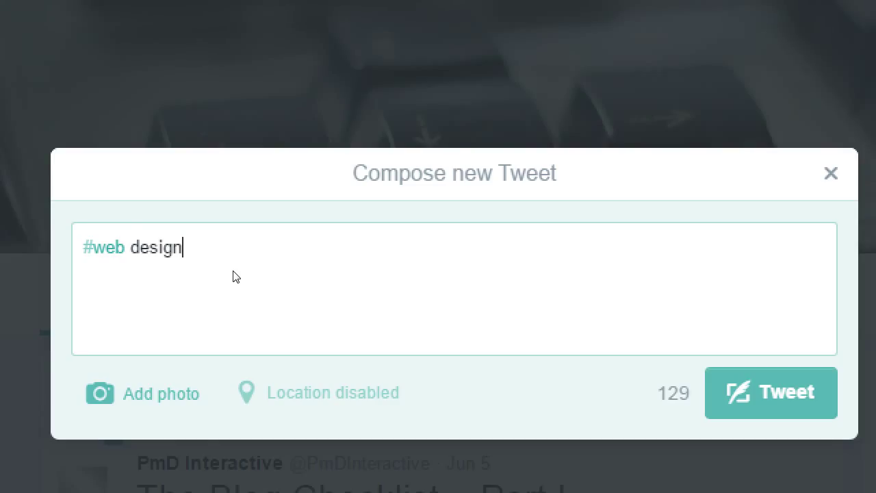
Step: Remove the space in the drafted hashtag so that it reads "#webdesign"
{"action": "key", "text": "Left"}
{"action": "key", "text": "Left"}
{"action": "key", "text": "Left"}
{"action": "key", "text": "Left"}
{"action": "key", "text": "Left"}
{"action": "key", "text": "Left"}
{"action": "key", "text": "BackSpace"}
{"action": "key", "text": "End"}
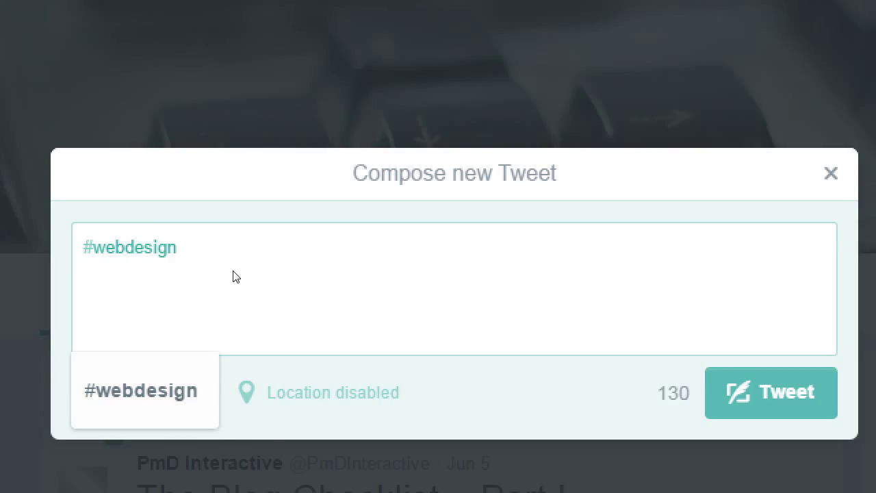
Step: Replace the drafted hashtag with "#victorsbakery"
{"action": "key", "text": "BackSpace"}
{"action": "key", "text": "BackSpace"}
{"action": "key", "text": "BackSpace"}
{"action": "key", "text": "BackSpace"}
{"action": "key", "text": "BackSpace"}
{"action": "key", "text": "BackSpace"}
{"action": "key", "text": "BackSpace"}
{"action": "key", "text": "BackSpace"}
{"action": "key", "text": "BackSpace"}
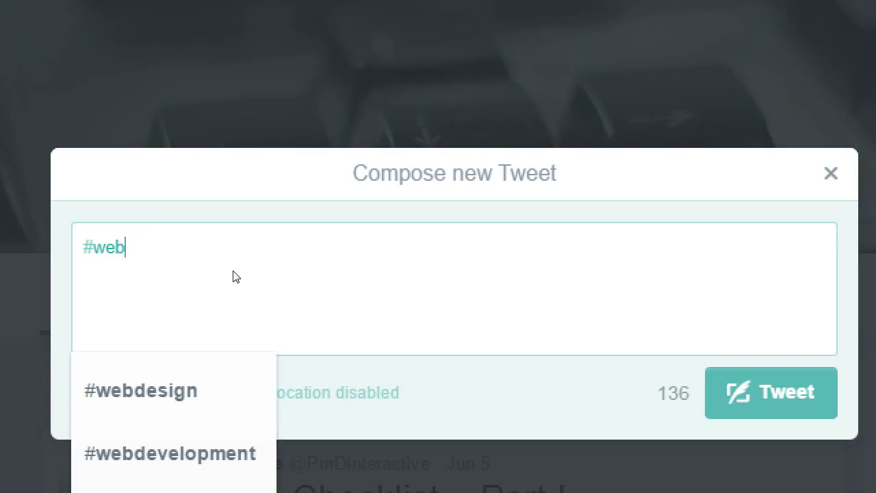
{"action": "type", "text": "i"}
{"action": "key", "text": "BackSpace"}
{"action": "type", "text": "victorsbakery"}
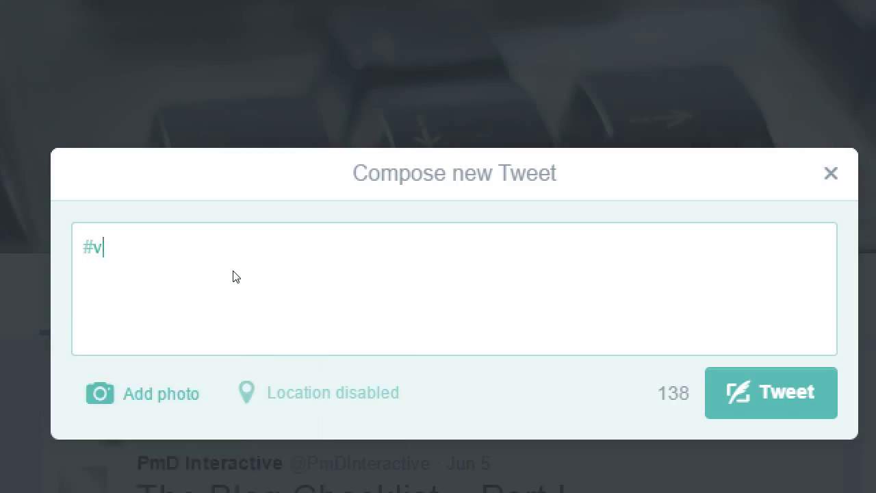
Step: Rewrite the bakery hashtag with an apostrophe as "#victor'sbakery"
{"action": "key", "text": "BackSpace"}
{"action": "key", "text": "BackSpace"}
{"action": "key", "text": "BackSpace"}
{"action": "key", "text": "BackSpace"}
{"action": "key", "text": "BackSpace"}
{"action": "key", "text": "BackSpace"}
{"action": "key", "text": "BackSpace"}
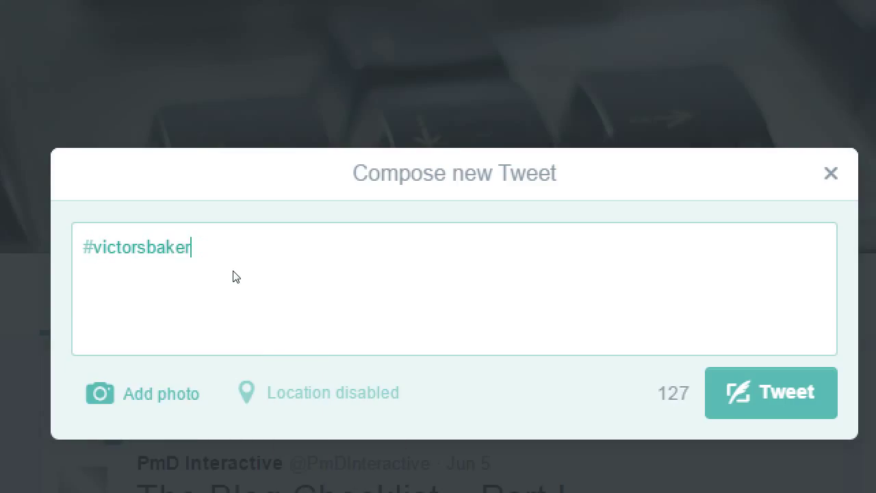
{"action": "type", "text": "'sbakery"}
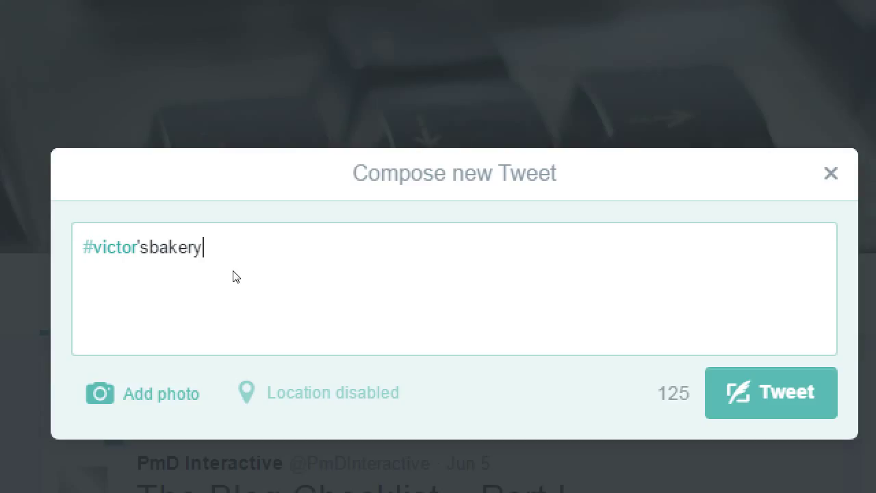
Step: Remove the apostrophe from the bakery hashtag and insert a hyphen before "bakery", giving "#victors-bakery"
{"action": "key", "text": "Left"}
{"action": "key", "text": "Left"}
{"action": "key", "text": "Left"}
{"action": "key", "text": "Left"}
{"action": "key", "text": "Left"}
{"action": "key", "text": "Left"}
{"action": "key", "text": "Left"}
{"action": "key", "text": "BackSpace"}
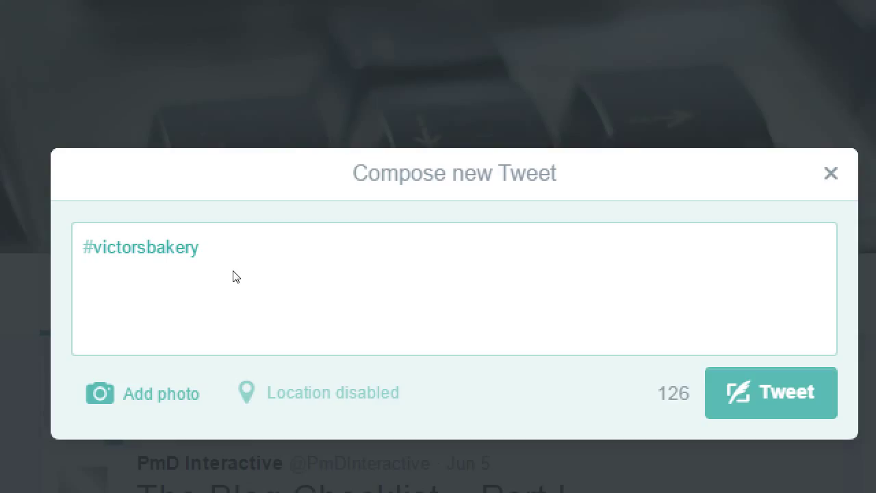
{"action": "key", "text": "Right"}
{"action": "type", "text": "-"}
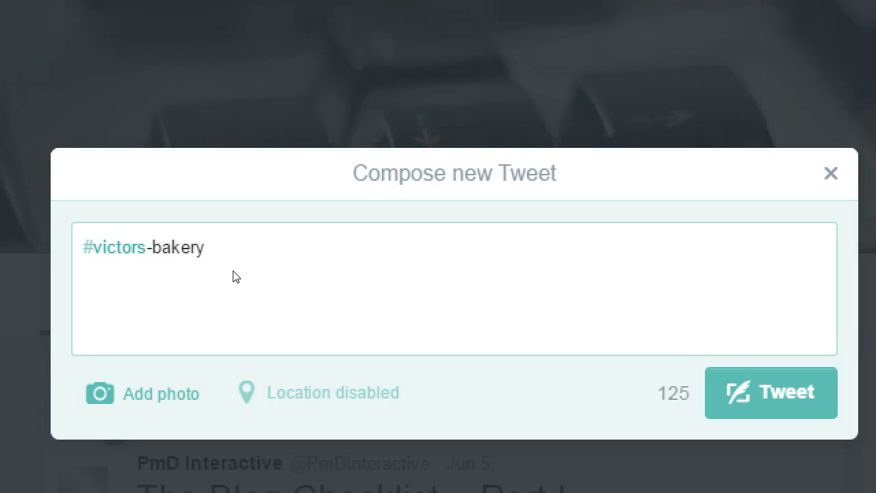
Step: Replace the hyphen in the drafted bakery hashtag with the digit 1, giving "#victors1bakery"
{"action": "key", "text": "BackSpace"}
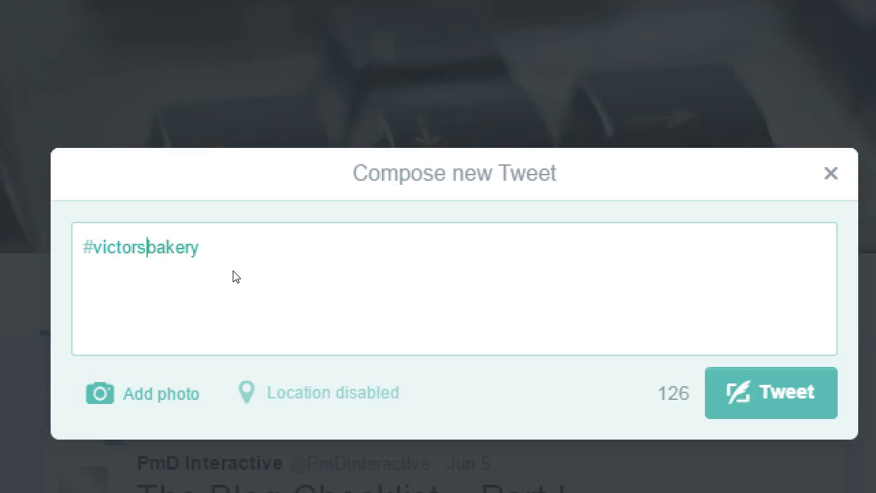
{"action": "type", "text": "1"}
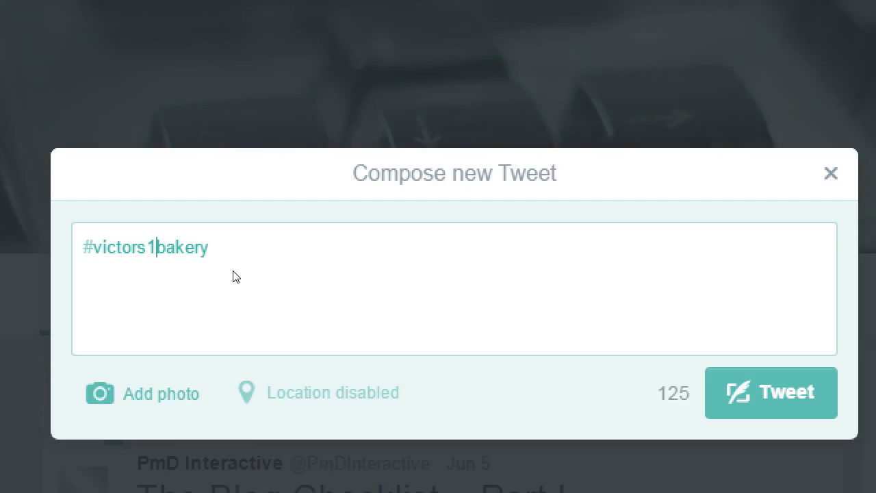
Step: Replace the bakery wording after the hash sign with "mtv" so that the draft reads "#mtv"
{"action": "key", "text": "Right"}
{"action": "key", "text": "Right"}
{"action": "key", "text": "Right"}
{"action": "key", "text": "Right"}
{"action": "key", "text": "Right"}
{"action": "key", "text": "Right"}
{"action": "key", "text": "ctrl+shift+Left"}
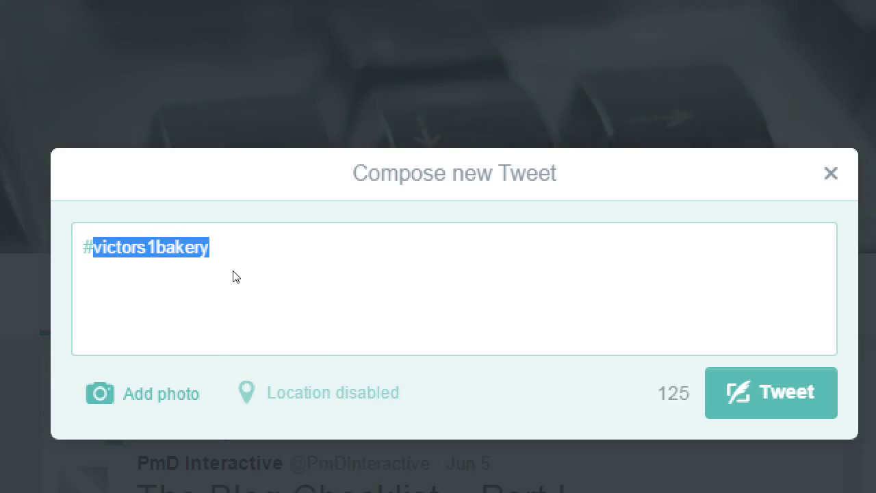
{"action": "type", "text": "mtv"}
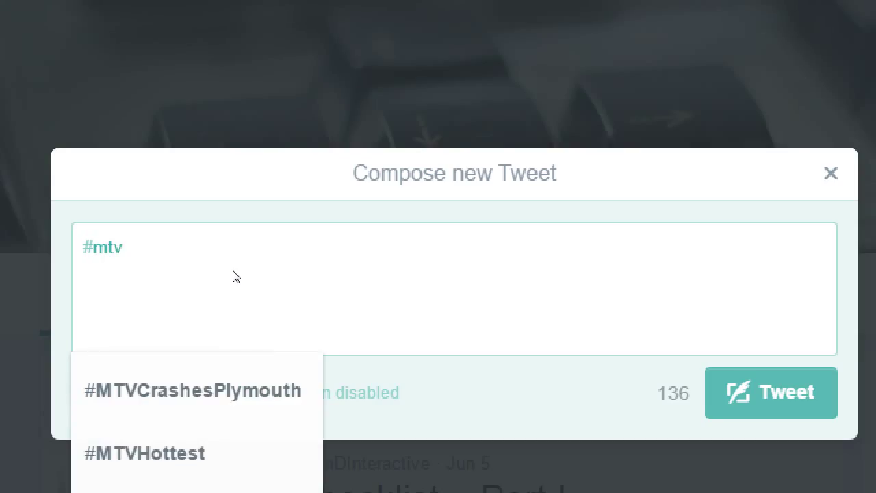
{"action": "key", "text": "Up"}
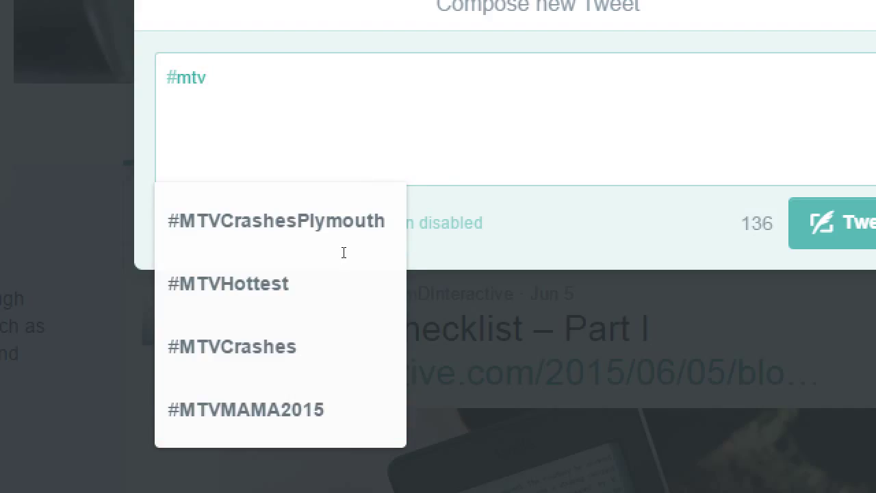
Step: Extend the drafted hashtag to "#mtvsc" and close the new tweet without posting it
{"action": "type", "text": "sc"}
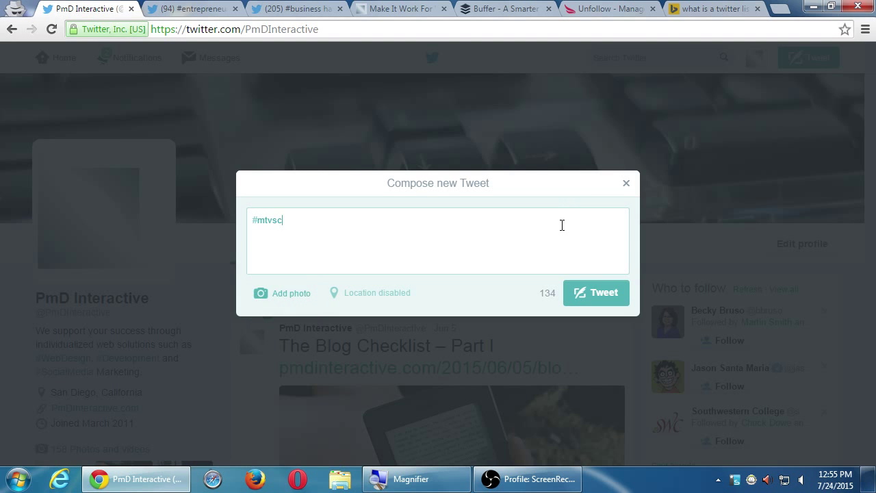
{"action": "left_click", "coordinate": [625, 184]}
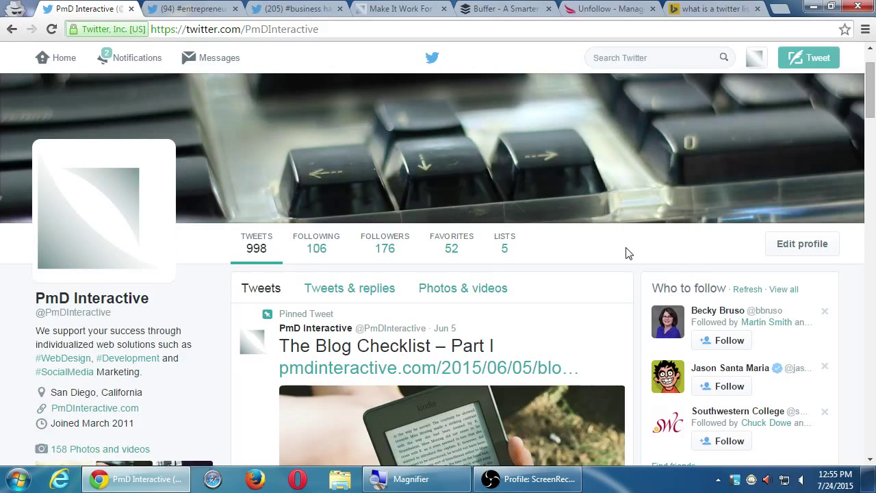